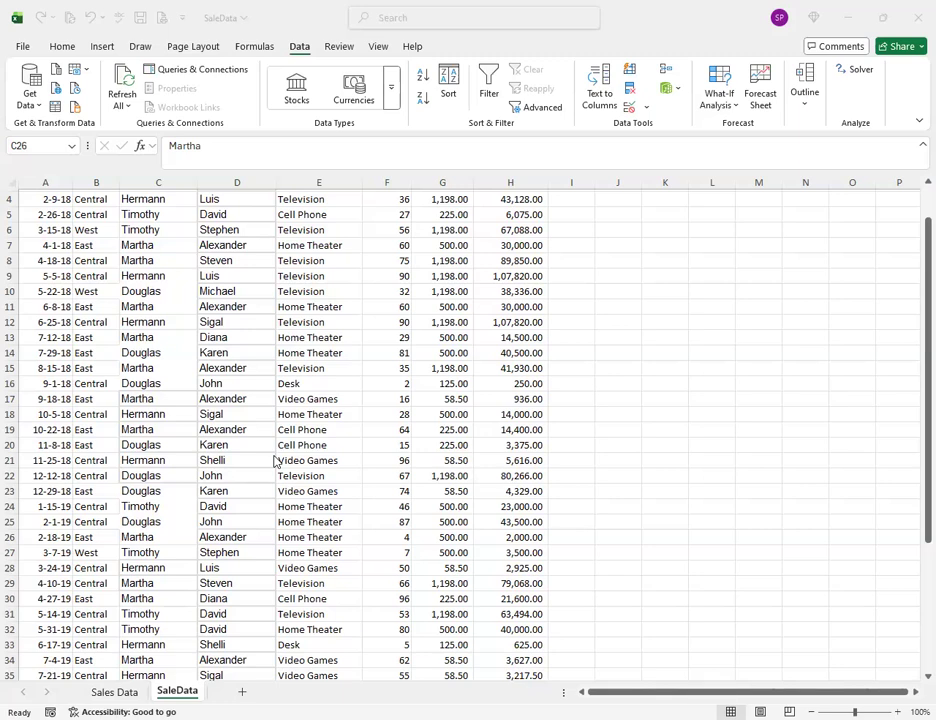
{"action": "key", "text": "ctrl+c"}
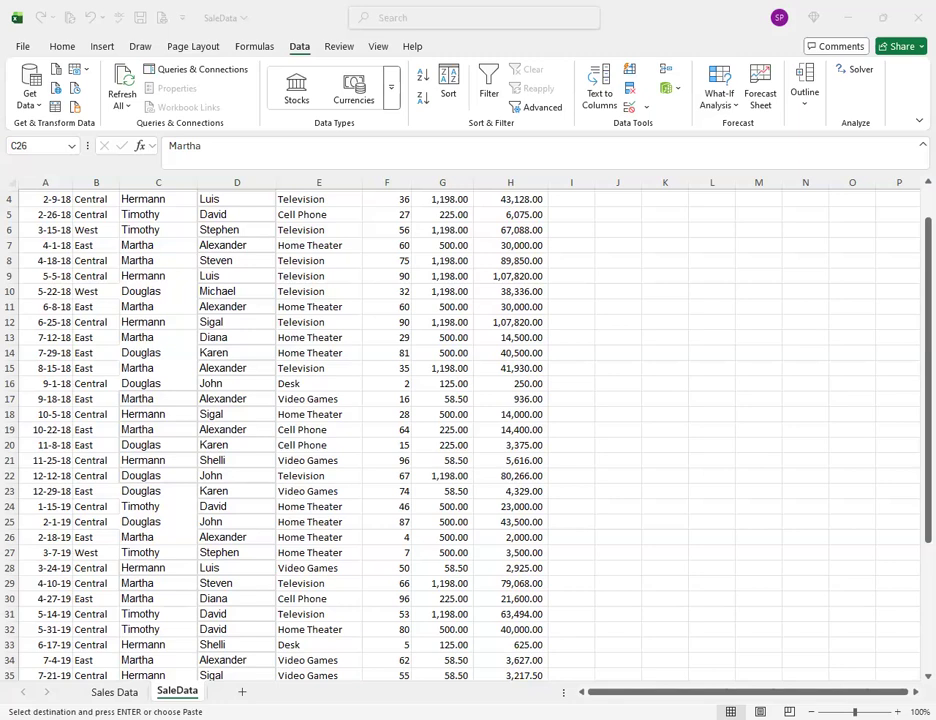
- Save the workbook as DASHBOARD SALES DATA in the personal folder on Local Disk (G:)
{"action": "left_click", "coordinate": [512, 614]}
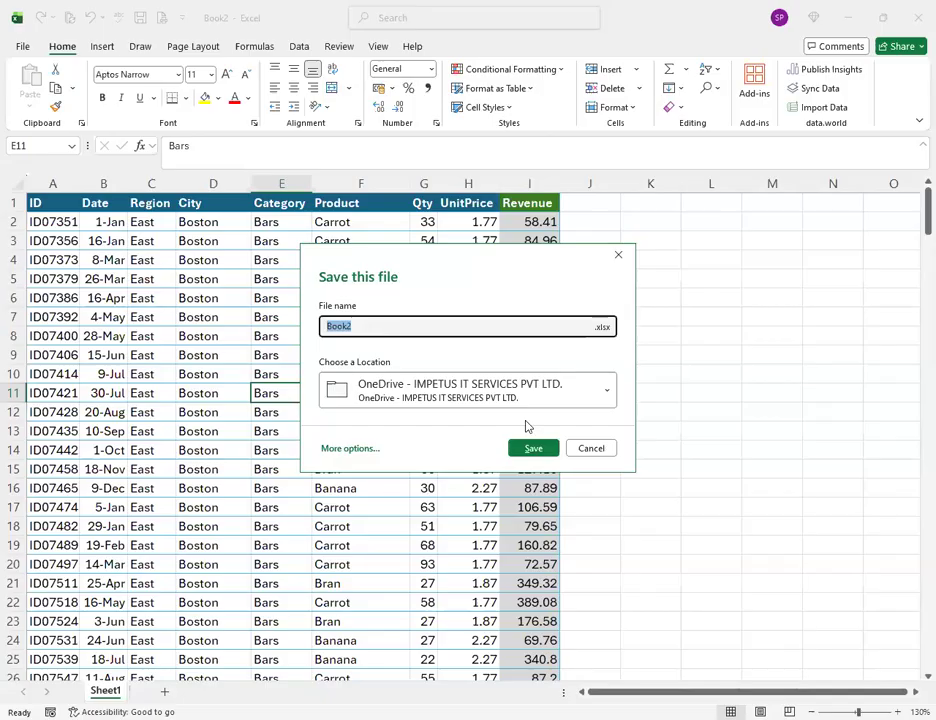
{"action": "left_click", "coordinate": [327, 450]}
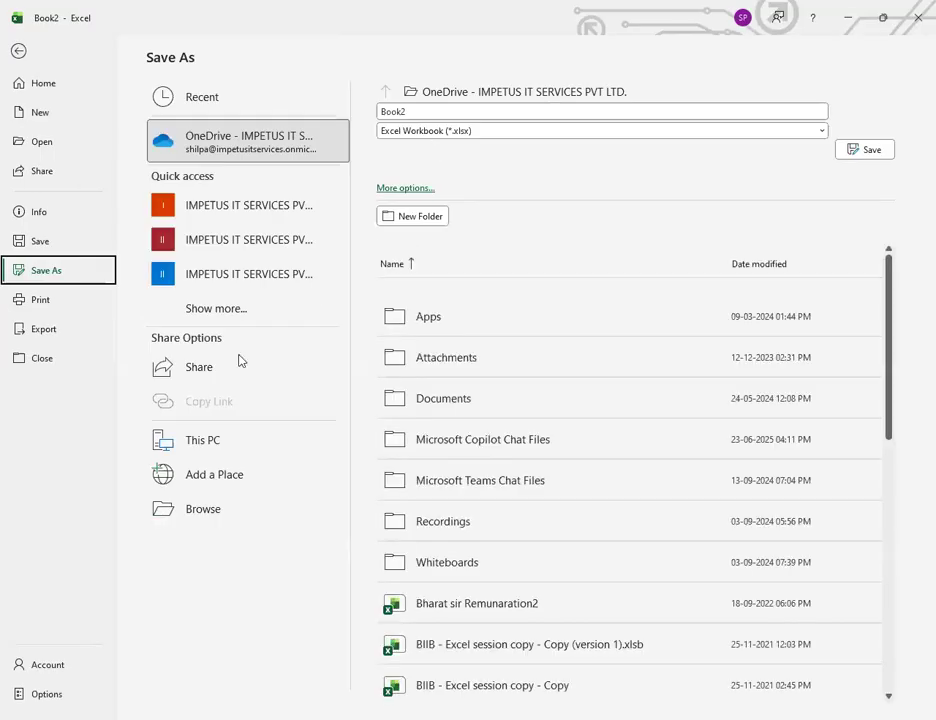
{"action": "left_click", "coordinate": [209, 438]}
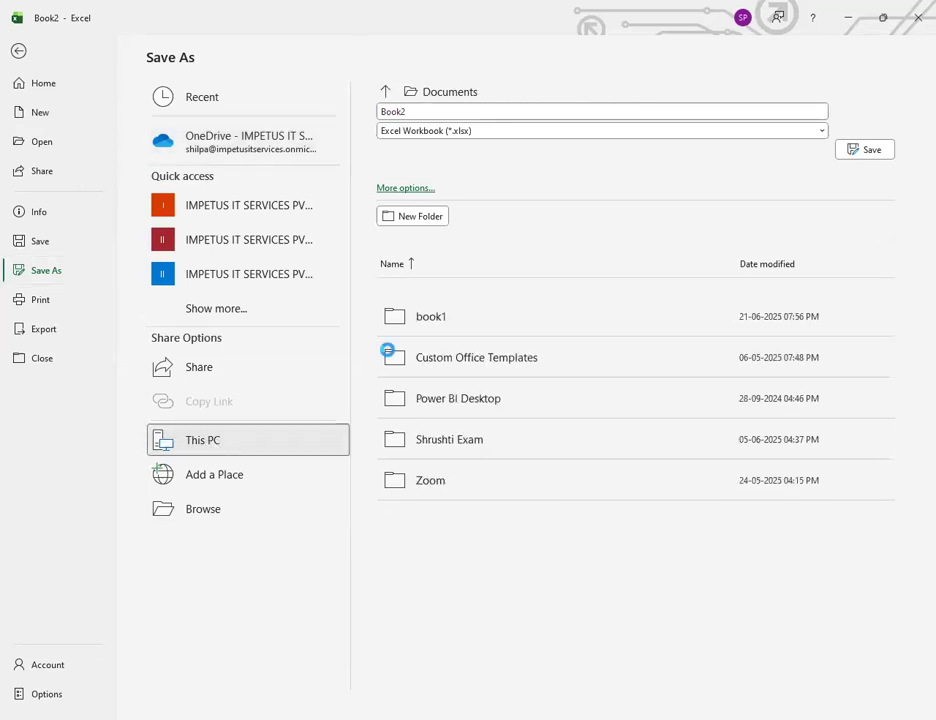
{"action": "key", "text": "F12"}
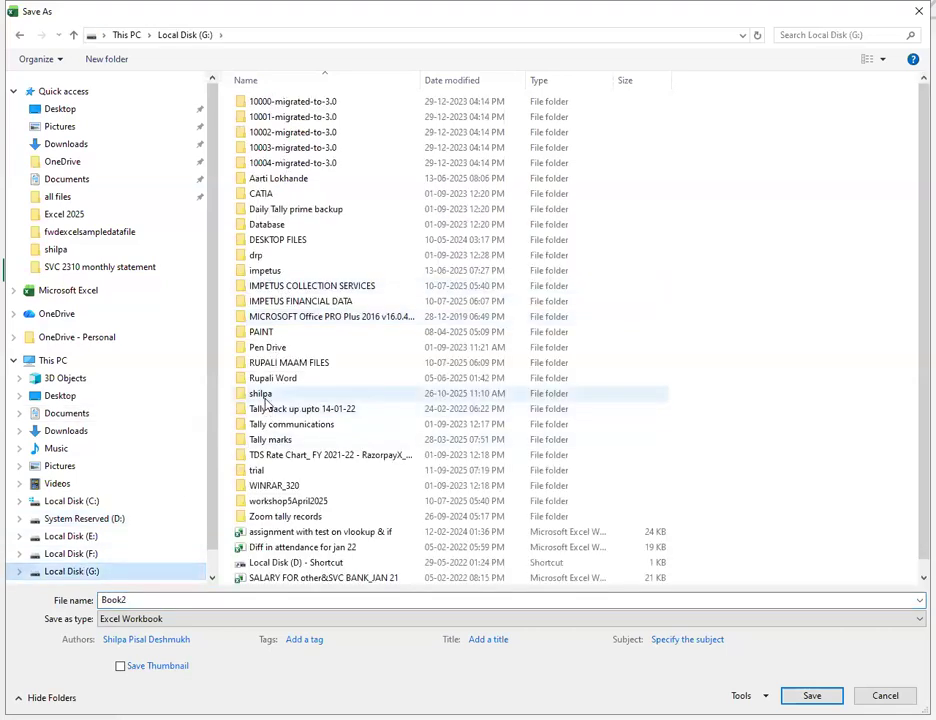
{"action": "double_click", "coordinate": [262, 451]}
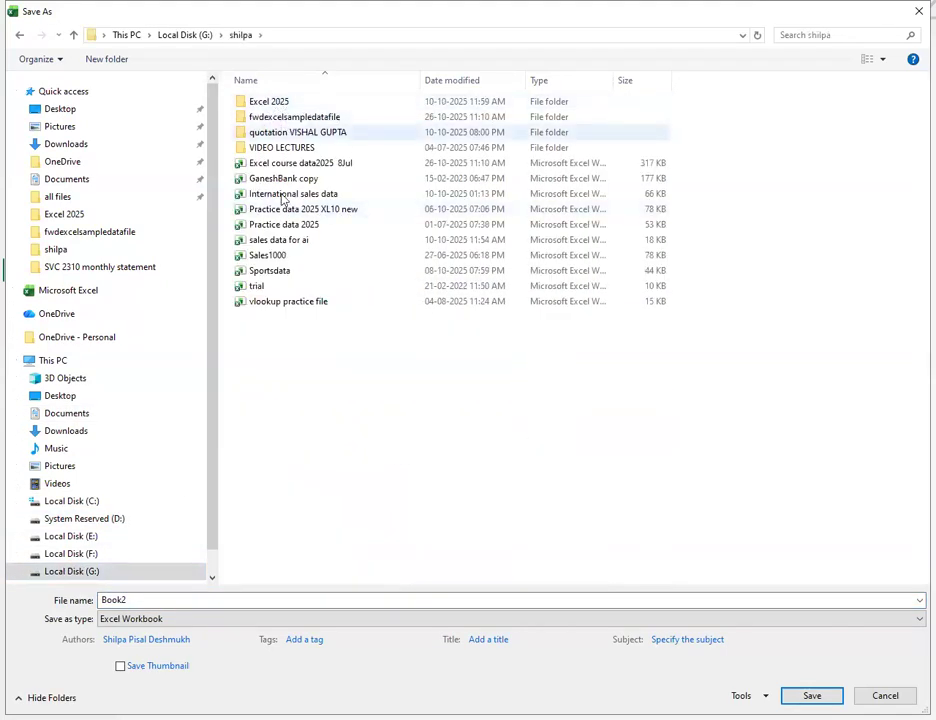
{"action": "double_click", "coordinate": [128, 600]}
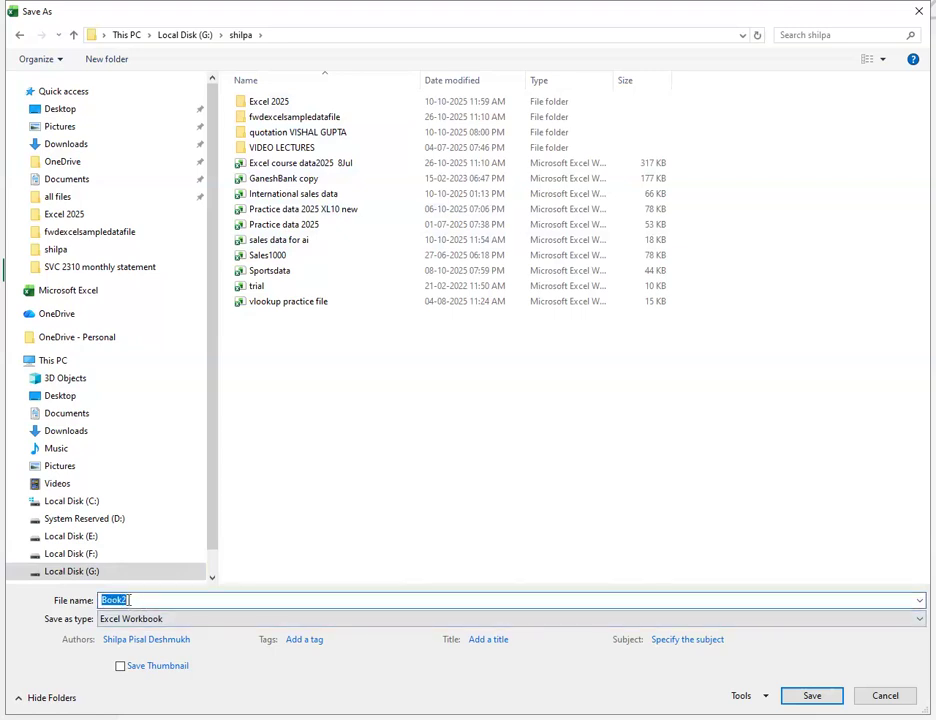
{"action": "type", "text": "DASHBOARD SALES DATA"}
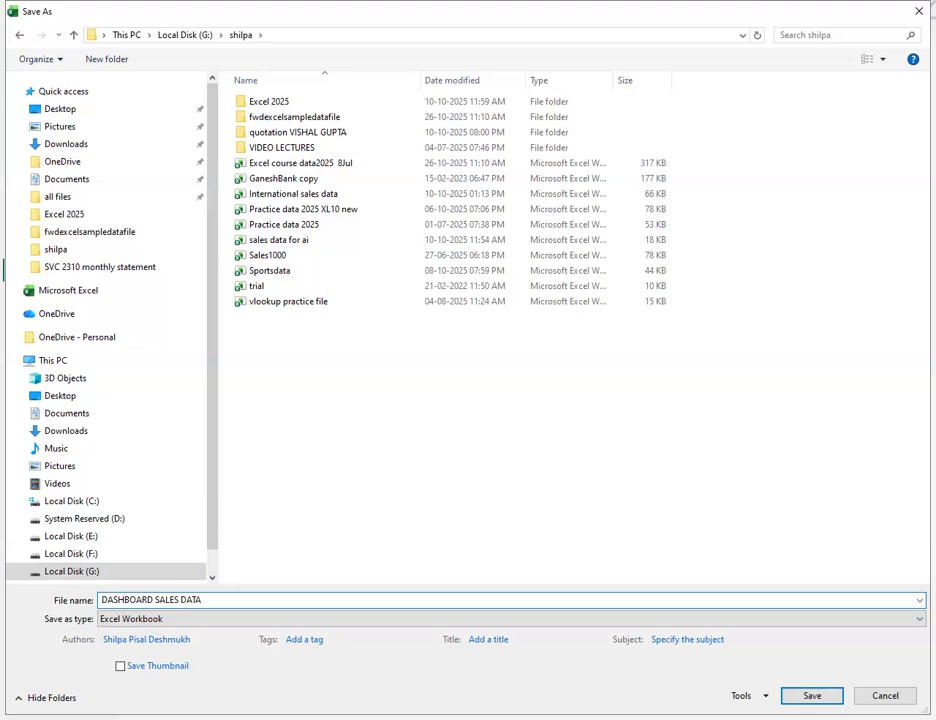
{"action": "key", "text": "Return"}
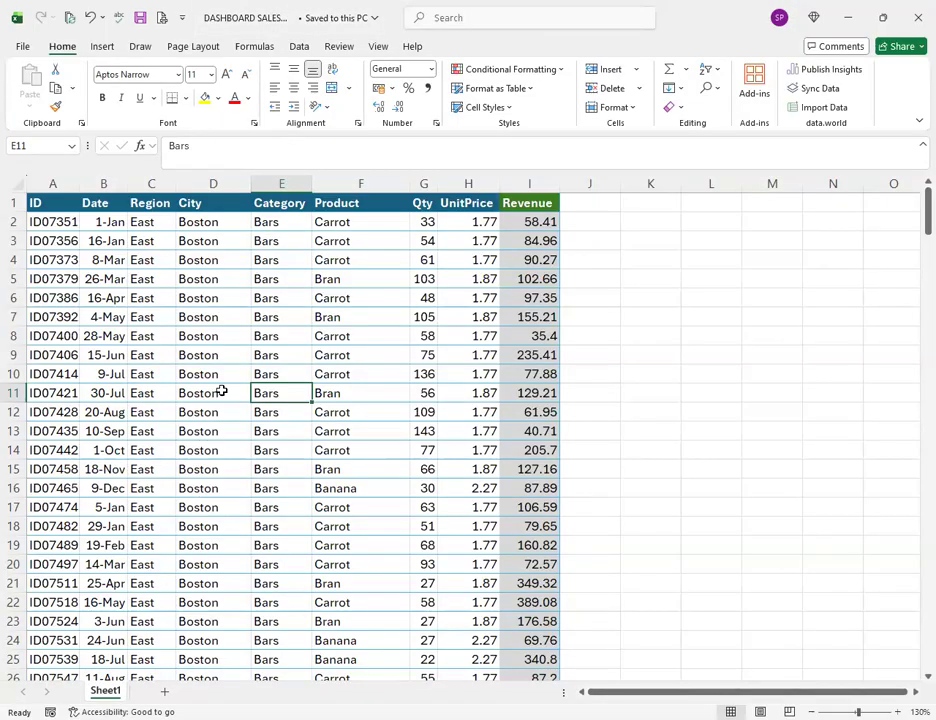
{"action": "key", "text": "Left"}
{"action": "key", "text": "Up"}
{"action": "key", "text": "Up"}
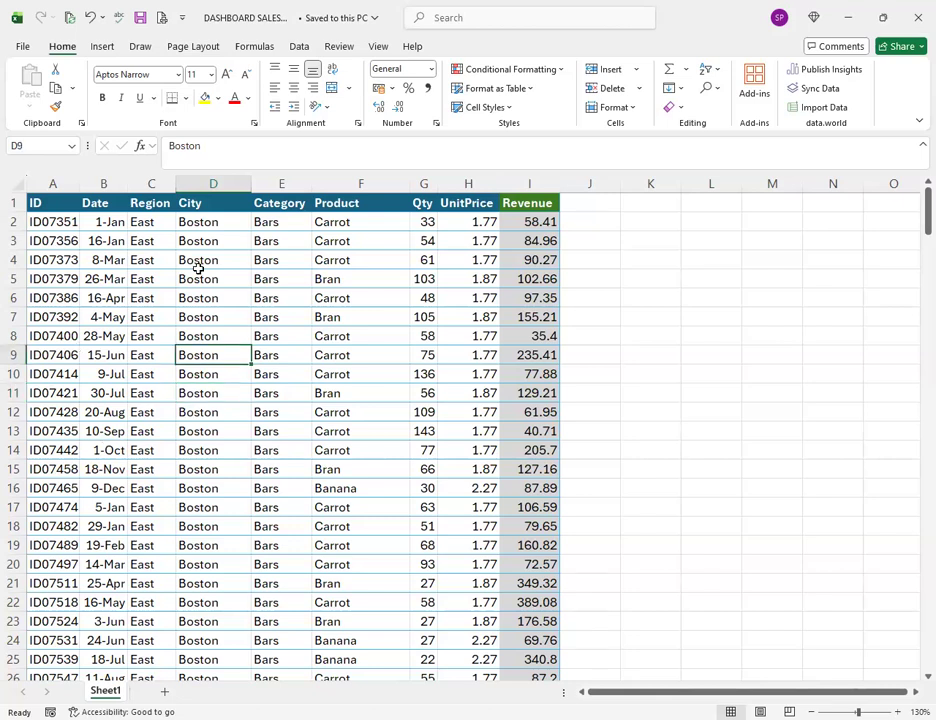
{"action": "key", "text": "Up"}
{"action": "key", "text": "Up"}
{"action": "key", "text": "Up"}
{"action": "key", "text": "Up"}
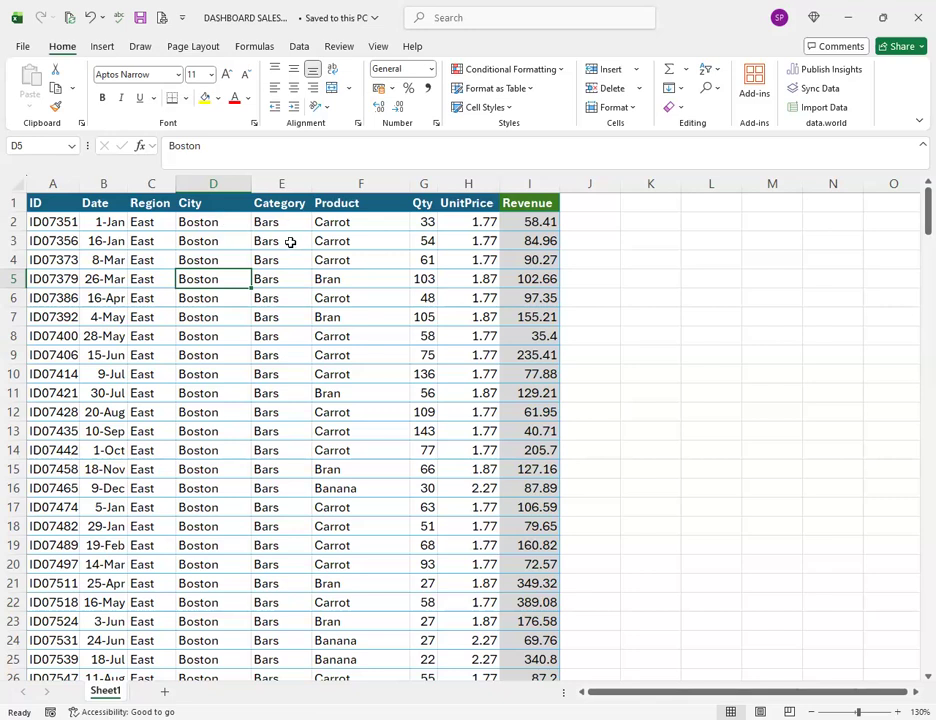
{"action": "left_click", "coordinate": [207, 317]}
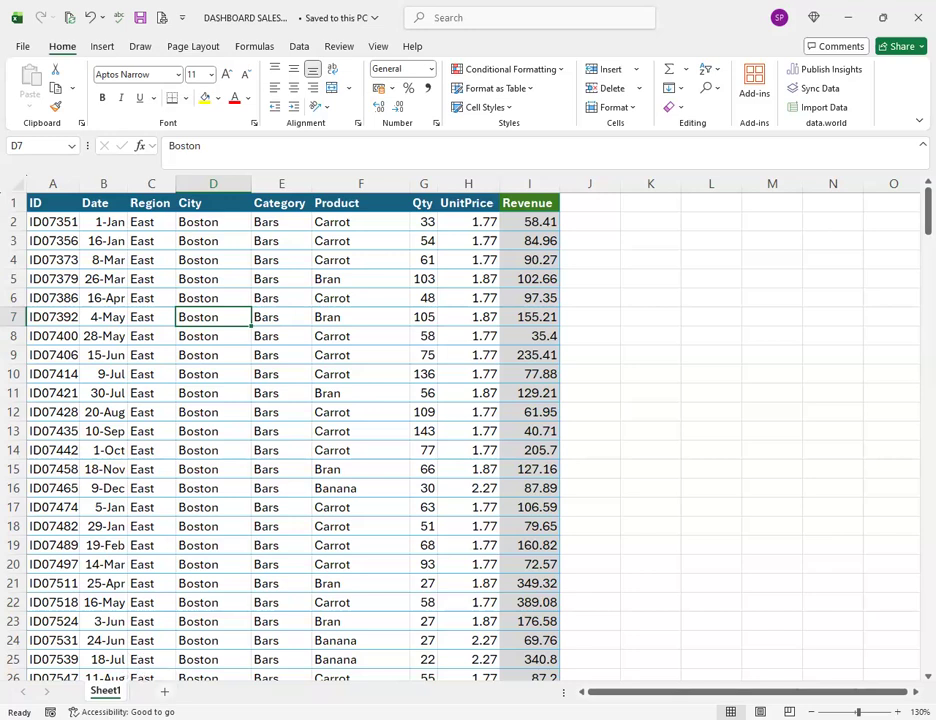
- Add a blank worksheet and create a PivotTable from Sheet1's sales data in A1:I247 on another new worksheet
{"action": "left_click", "coordinate": [164, 691]}
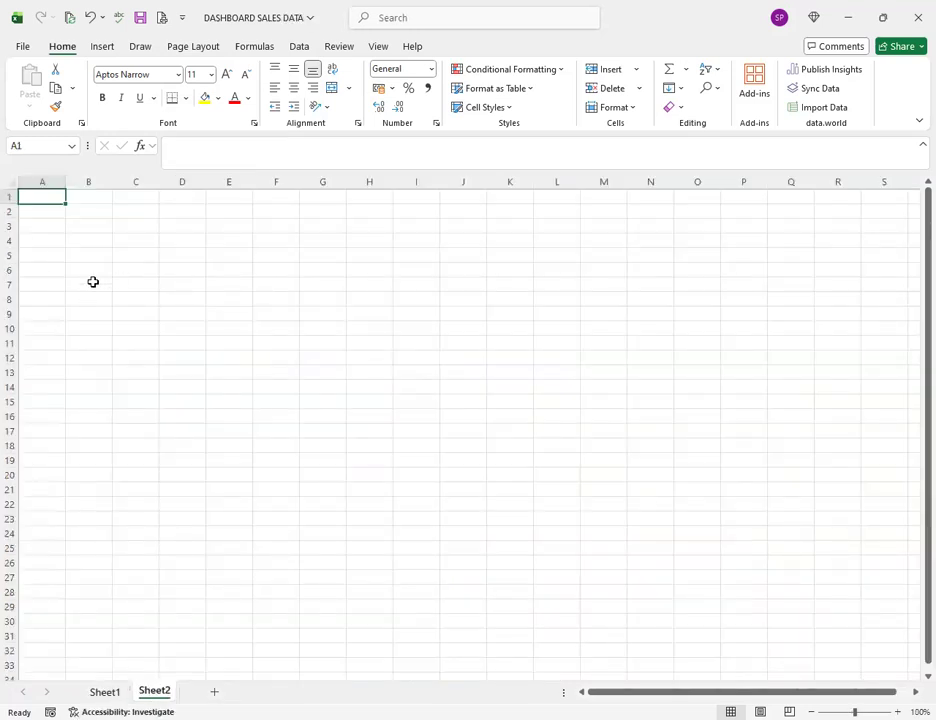
{"action": "left_click", "coordinate": [106, 692]}
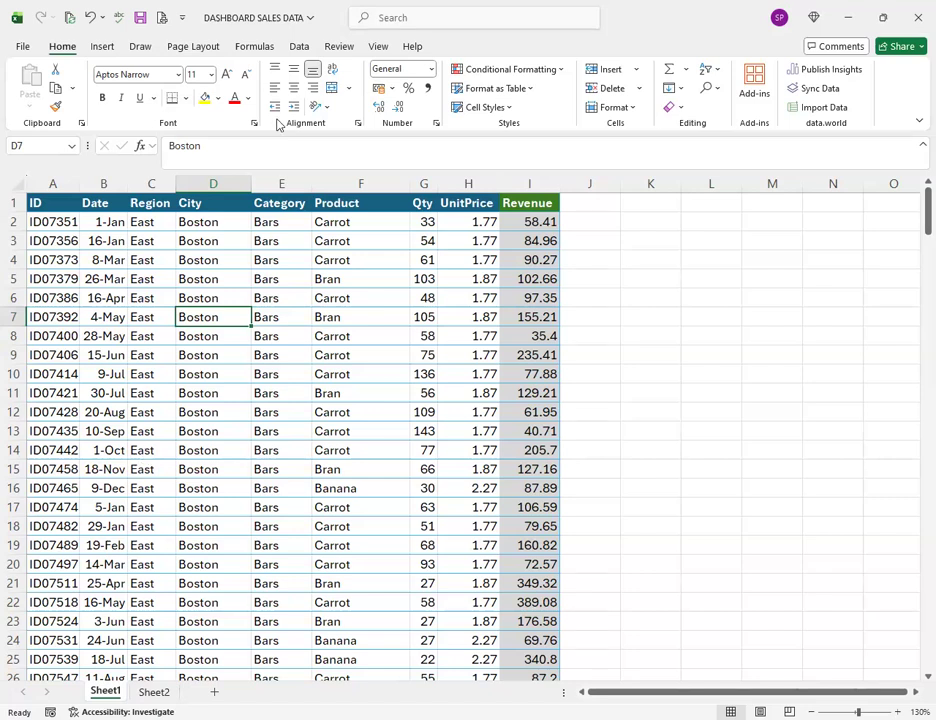
{"action": "left_click", "coordinate": [102, 46]}
{"action": "left_click", "coordinate": [38, 80]}
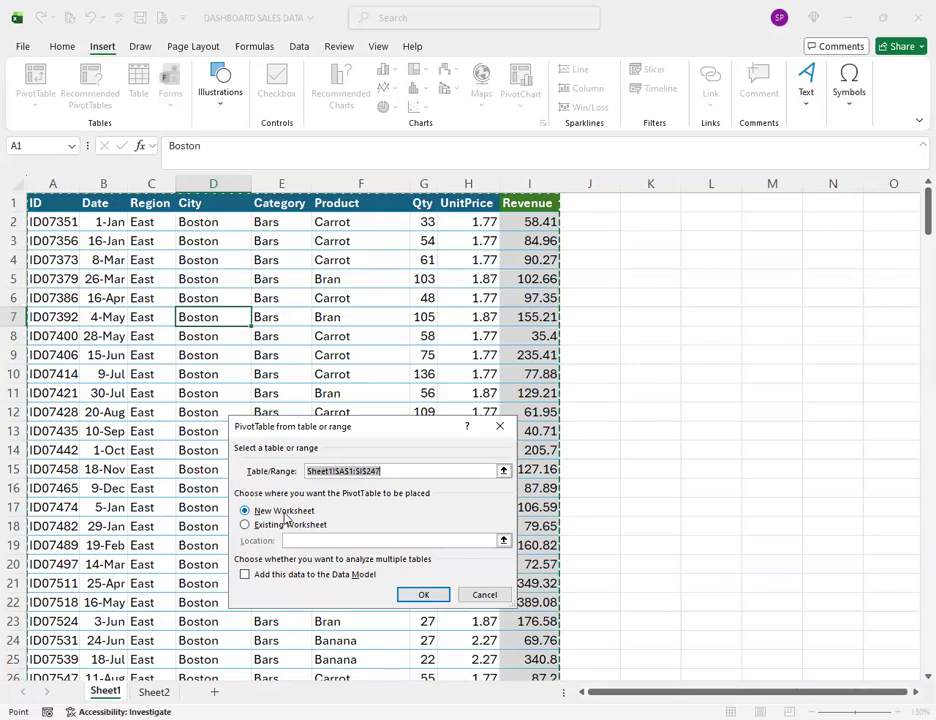
{"action": "left_click", "coordinate": [420, 596]}
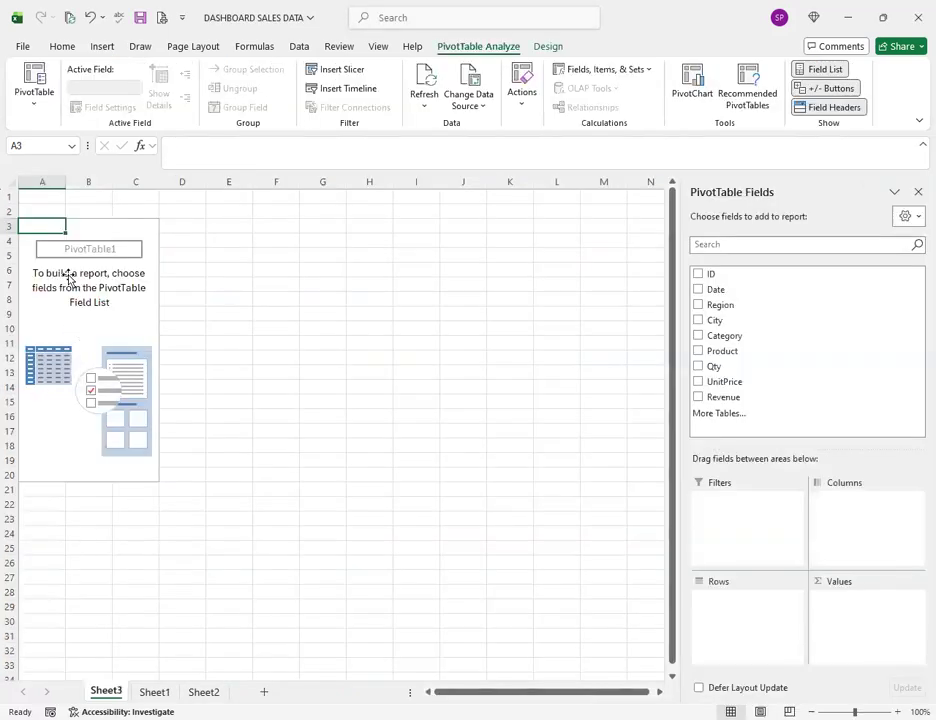
- Build the PivotTable with City as rows and the sum of Revenue as values
{"action": "left_click", "coordinate": [68, 274]}
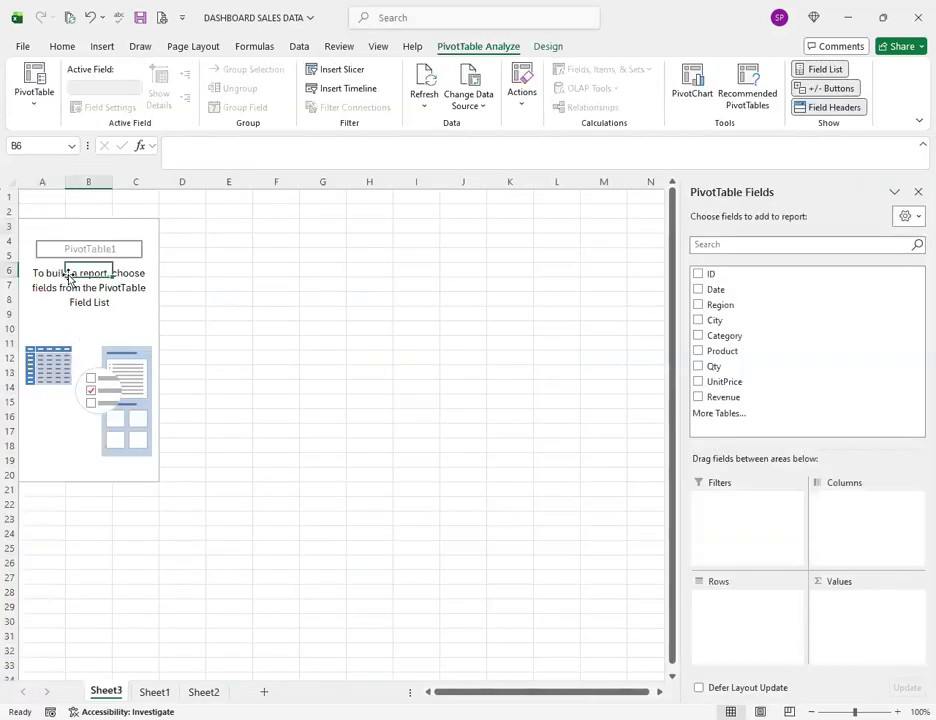
{"action": "left_click", "coordinate": [698, 320]}
{"action": "left_click", "coordinate": [698, 398]}
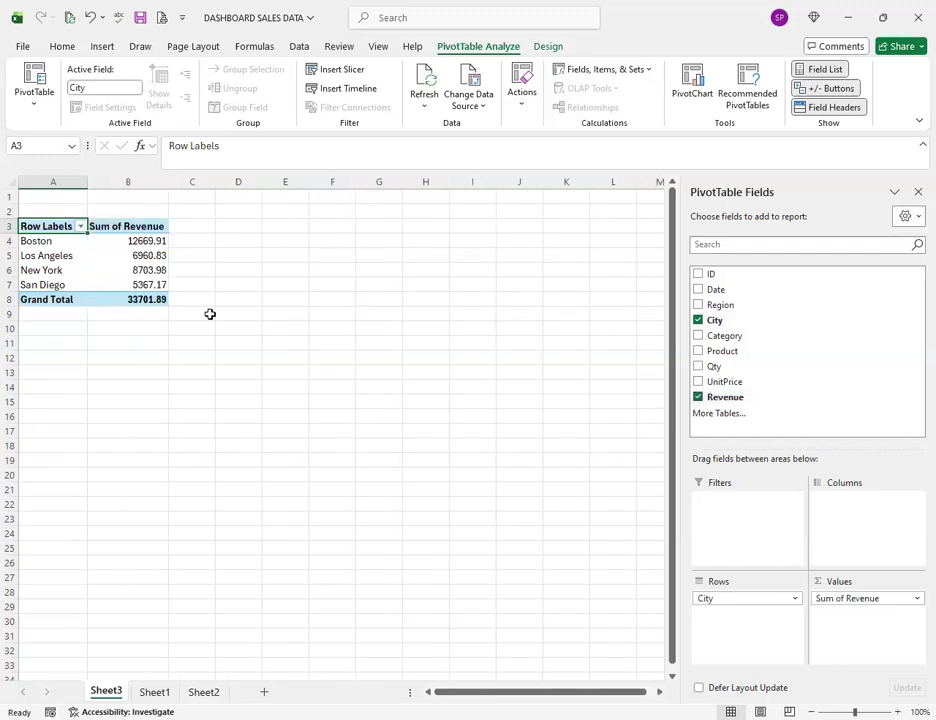
{"action": "left_click", "coordinate": [254, 258]}
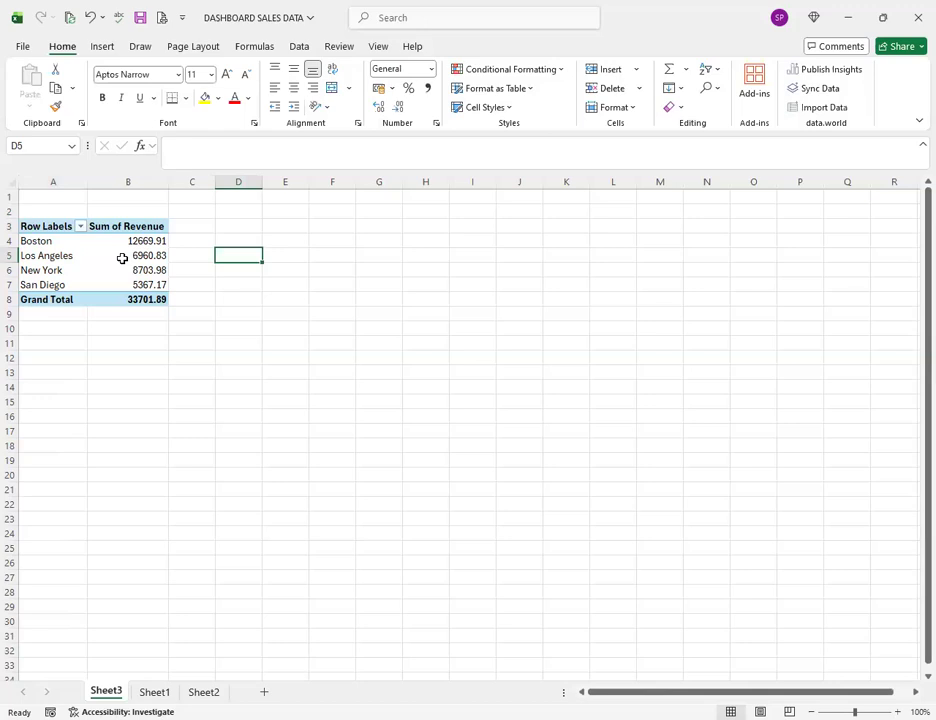
{"action": "mouse_move", "coordinate": [130, 262]}
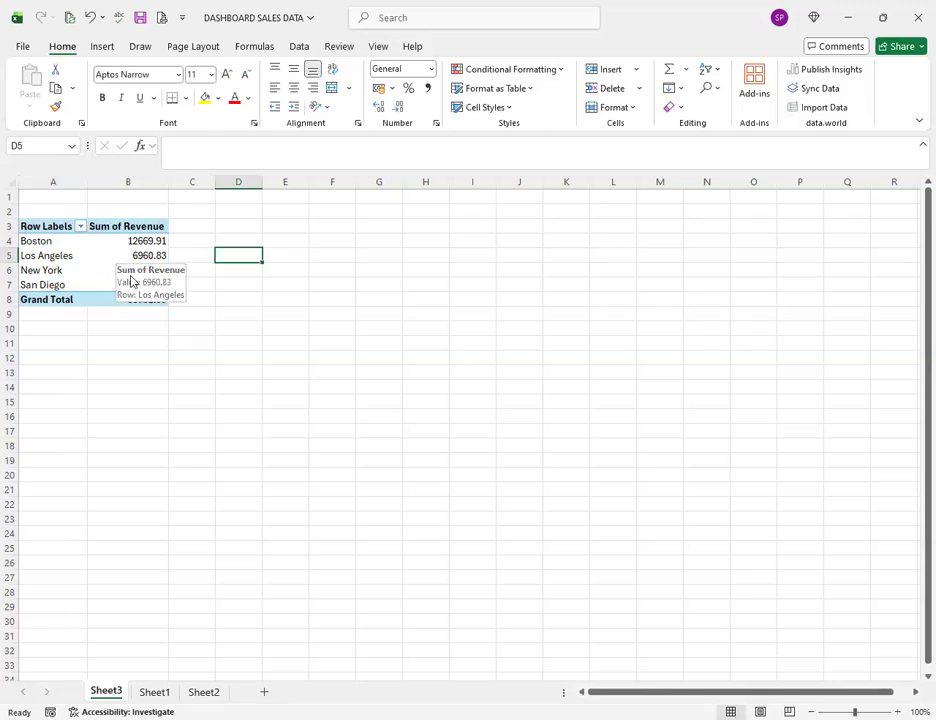
{"action": "left_click", "coordinate": [244, 223]}
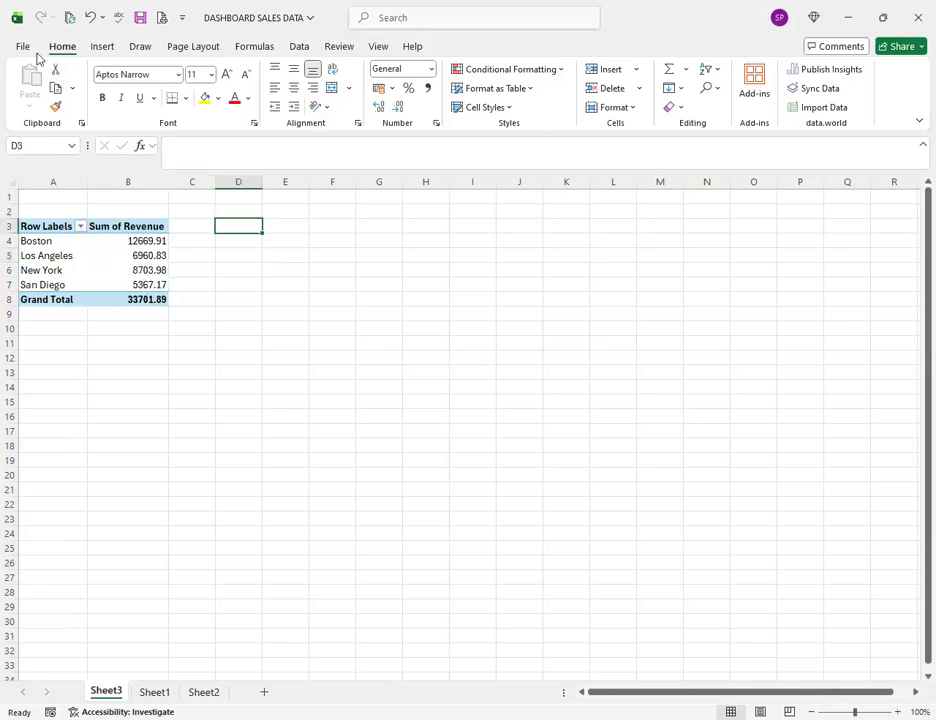
{"action": "left_click", "coordinate": [108, 48]}
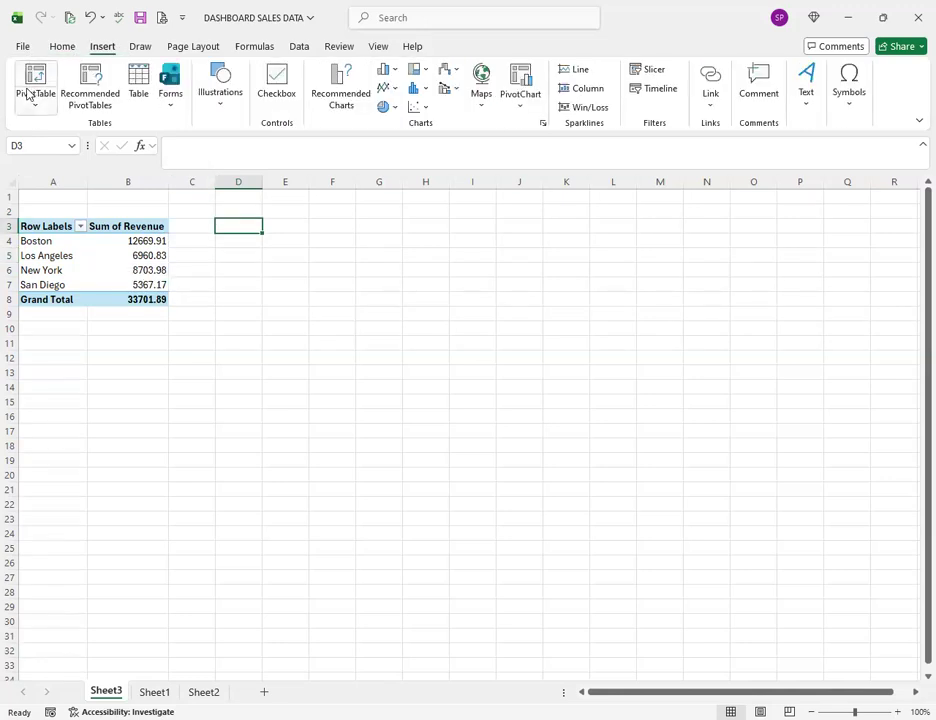
{"action": "left_click", "coordinate": [182, 285]}
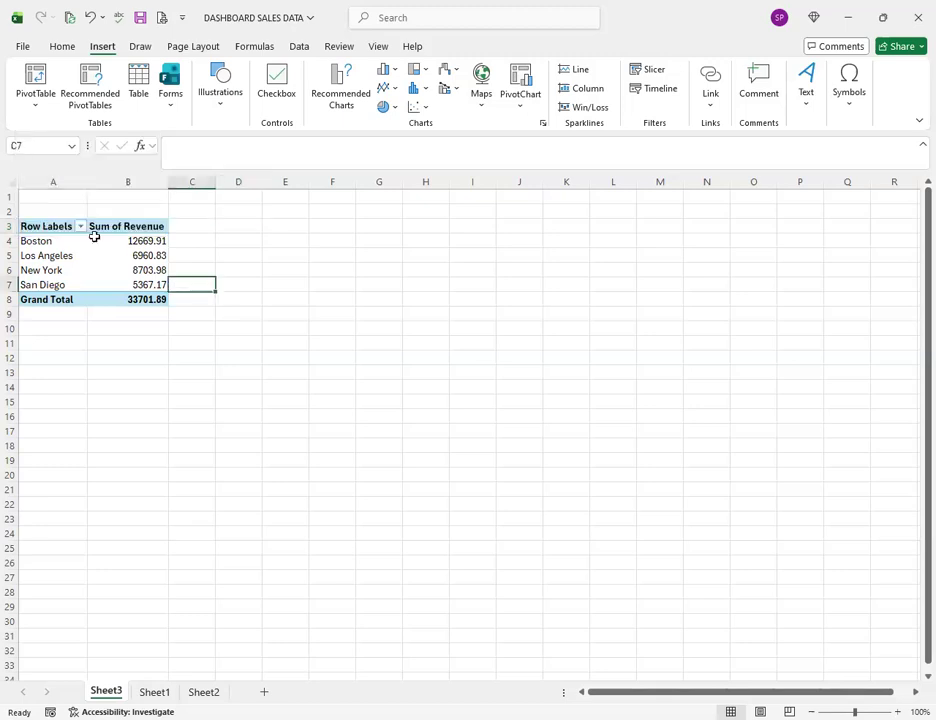
- Copy the City PivotTable to cell E3 and autofit columns E and F
{"action": "left_click_drag", "start_coordinate": [93, 230], "coordinate": [126, 295]}
{"action": "key", "text": "ctrl+c"}
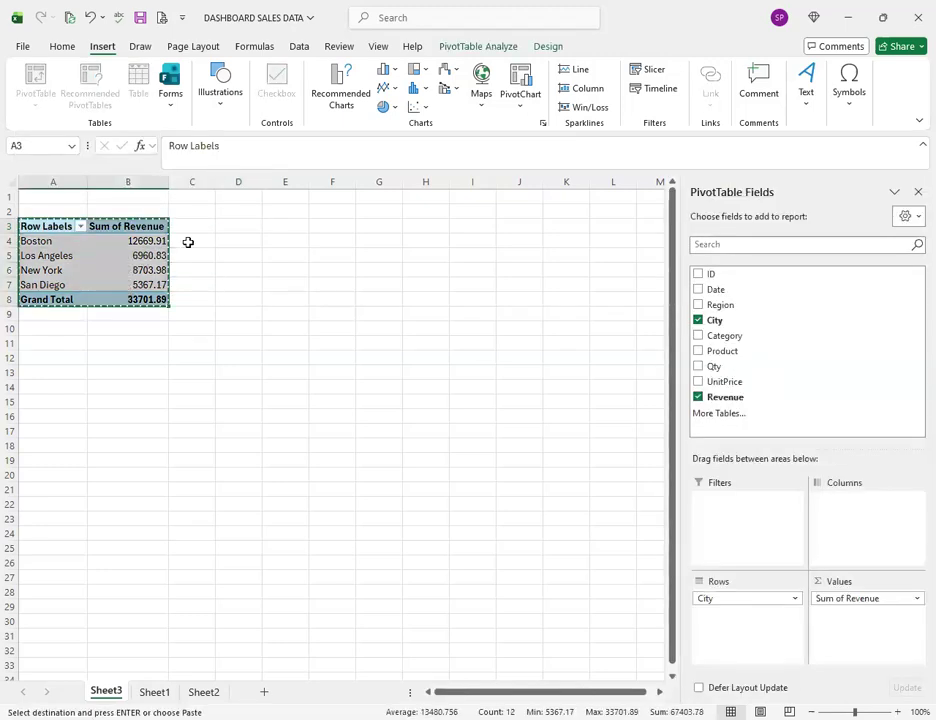
{"action": "left_click", "coordinate": [300, 228]}
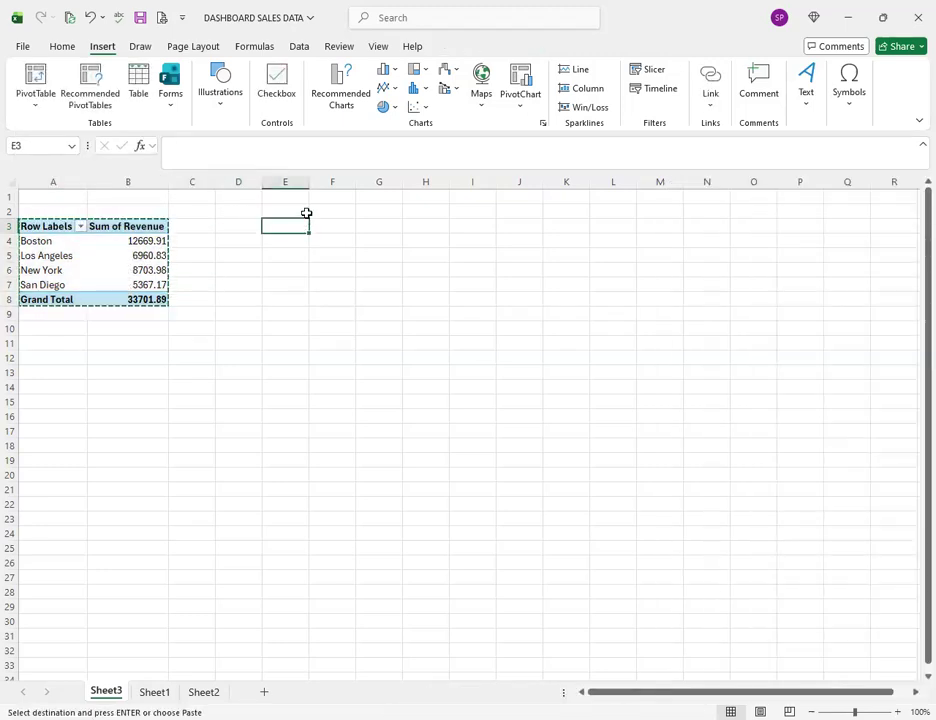
{"action": "key", "text": "ctrl+v"}
{"action": "left_click_drag", "start_coordinate": [298, 181], "coordinate": [354, 181]}
{"action": "double_click", "coordinate": [354, 181]}
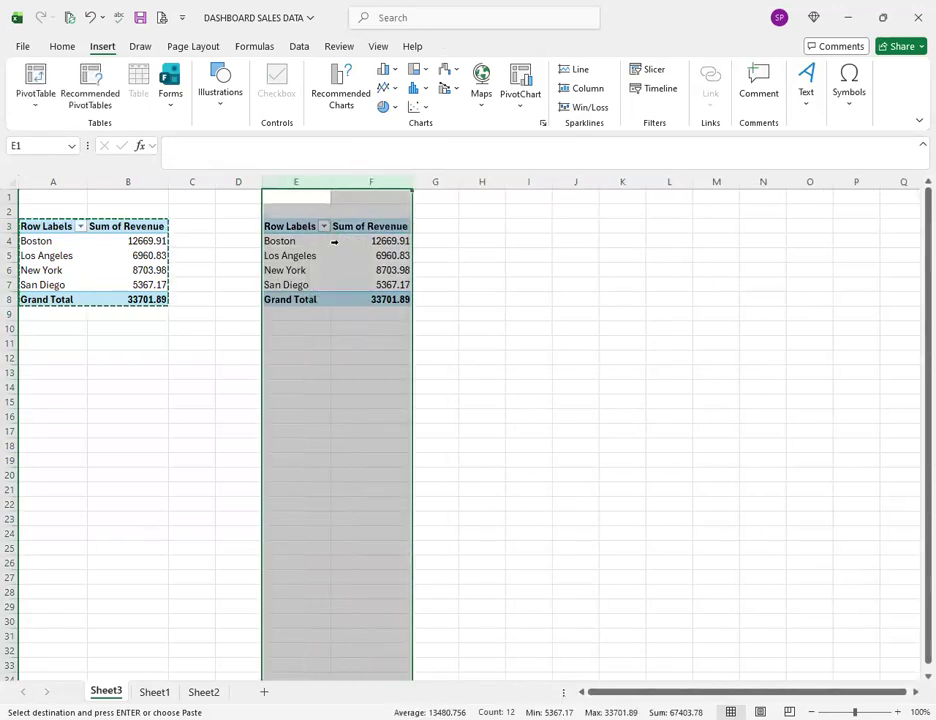
- Replace City with Category as the row field of the PivotTable at E3
{"action": "left_click", "coordinate": [298, 255]}
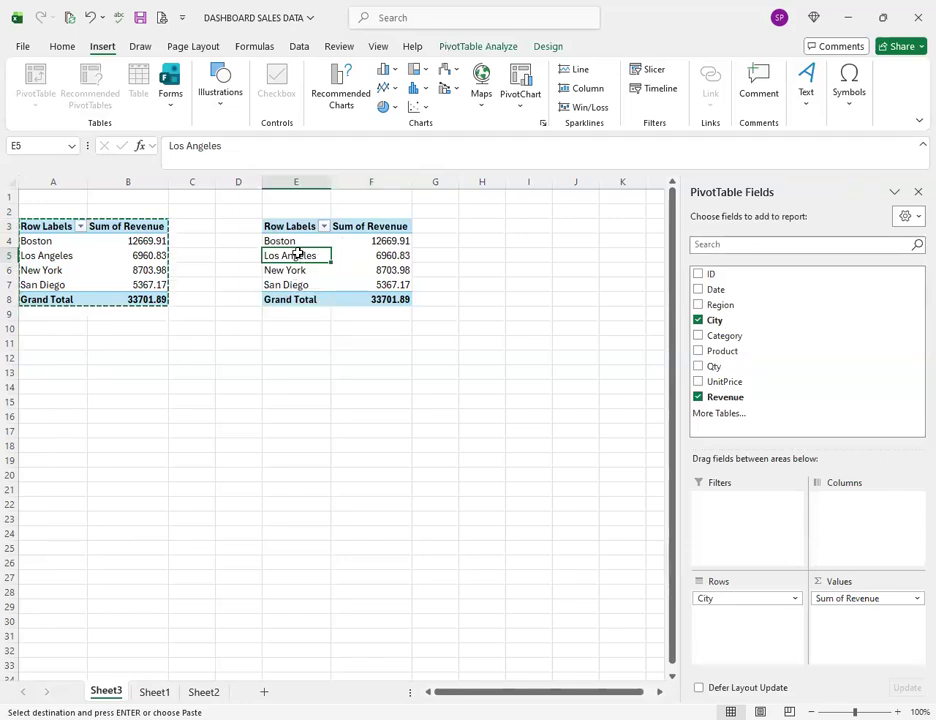
{"action": "key", "text": "Escape"}
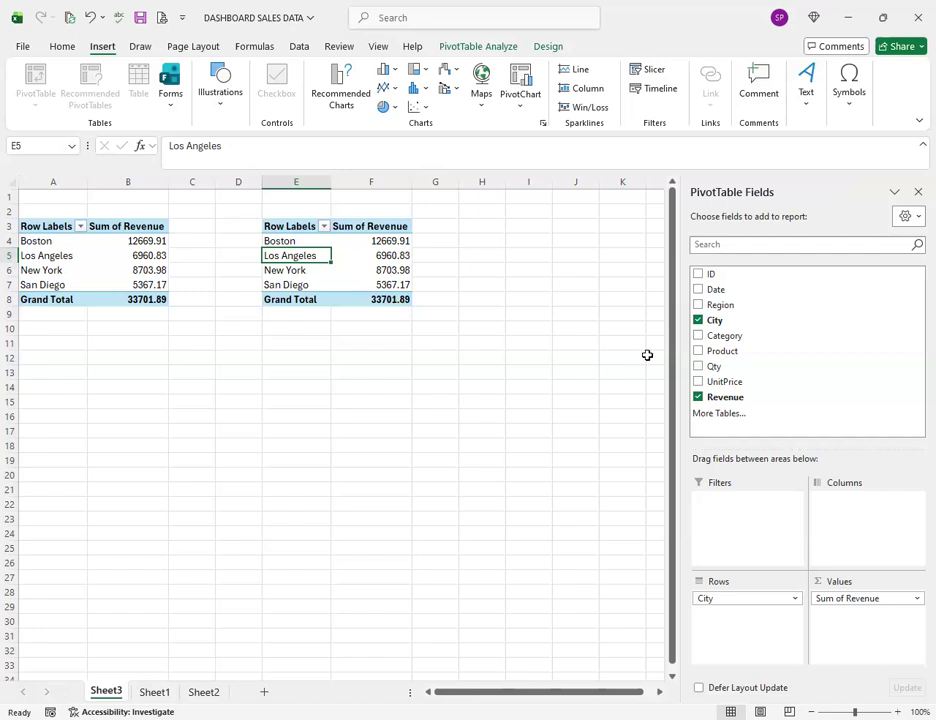
{"action": "left_click", "coordinate": [698, 320]}
{"action": "left_click", "coordinate": [698, 336]}
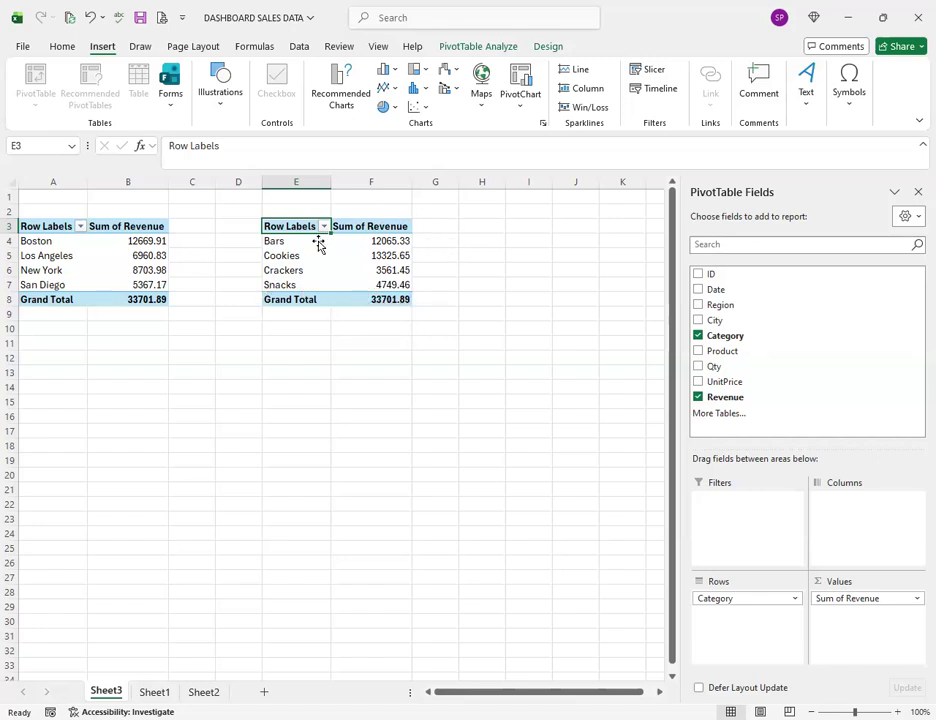
- Copy the Category PivotTable and paste it at cell I3
{"action": "left_click_drag", "start_coordinate": [304, 227], "coordinate": [385, 292]}
{"action": "key", "text": "ctrl+c"}
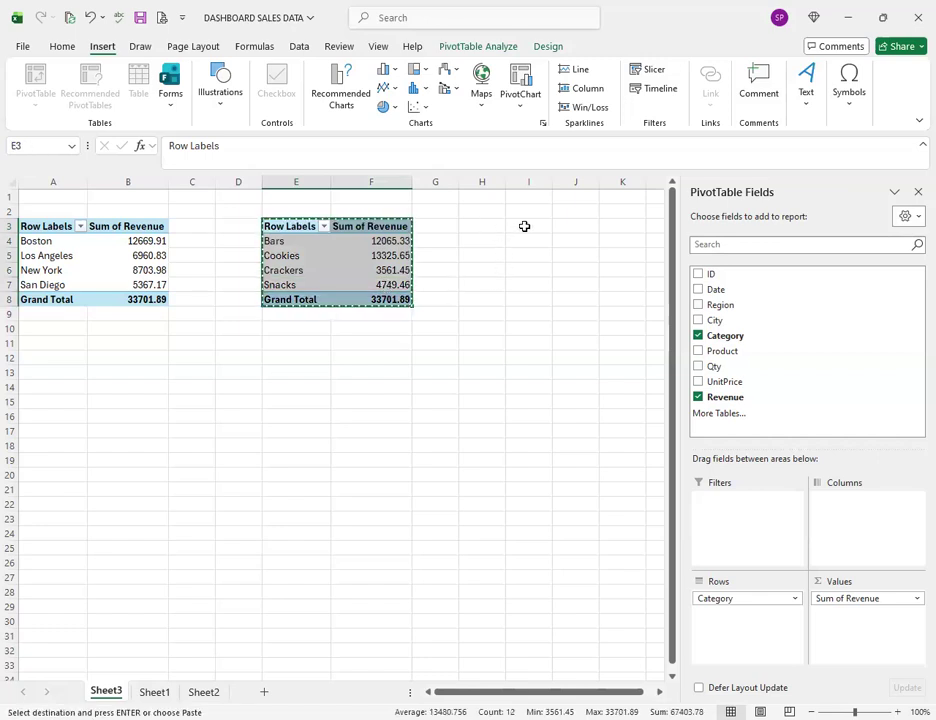
{"action": "left_click", "coordinate": [524, 228]}
{"action": "key", "text": "ctrl+v"}
- Replace Category with Product as the row field of the PivotTable at I3, and narrow the field list pane
{"action": "left_click", "coordinate": [558, 255]}
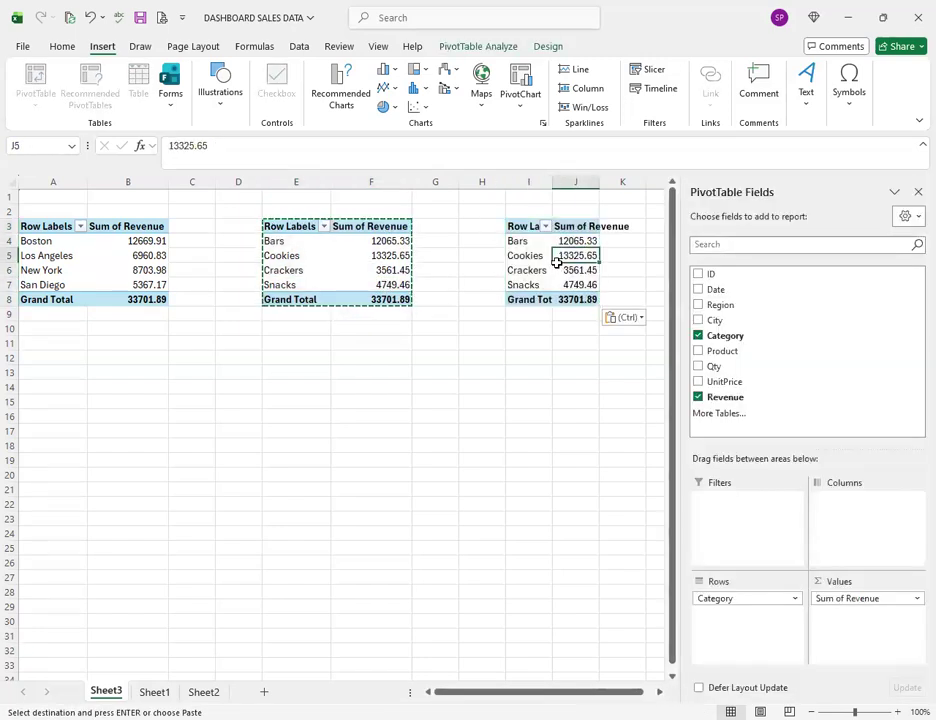
{"action": "left_click", "coordinate": [697, 336]}
{"action": "left_click", "coordinate": [698, 351]}
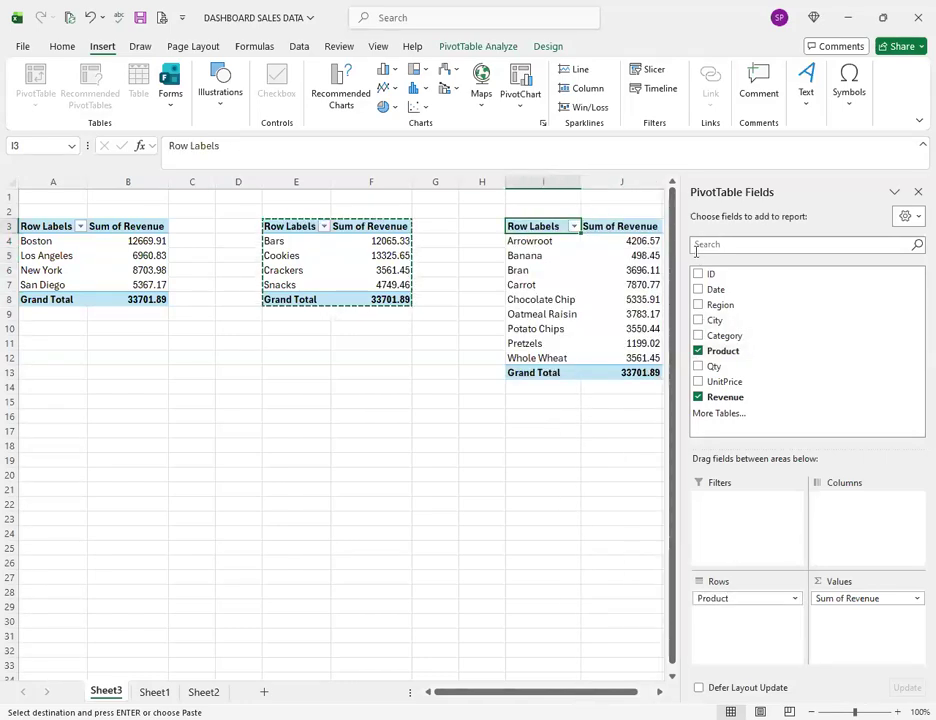
{"action": "left_click_drag", "start_coordinate": [687, 222], "coordinate": [749, 222]}
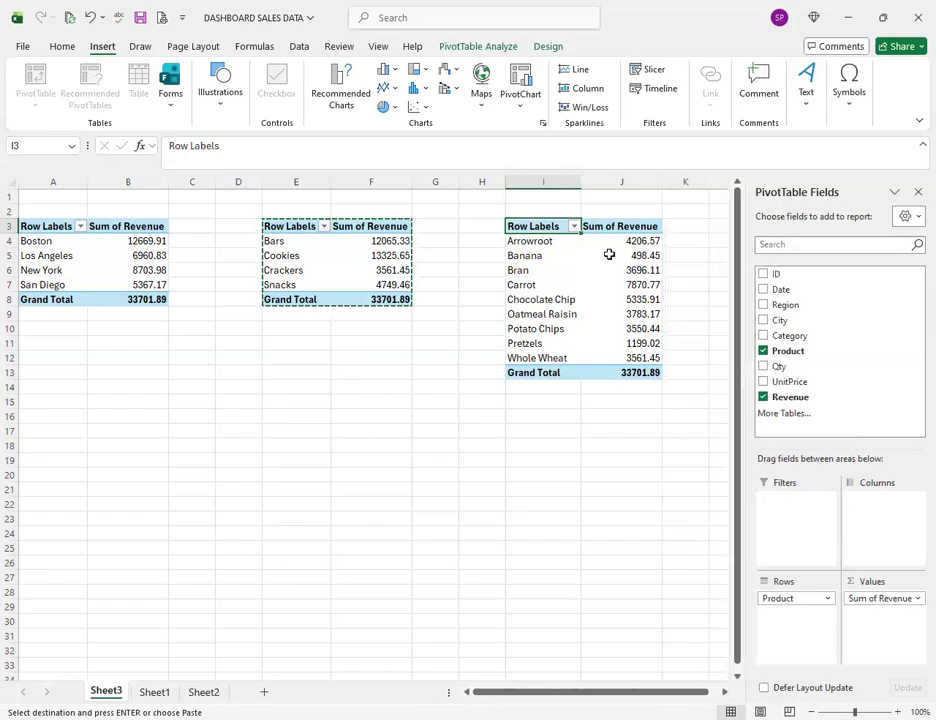
{"action": "left_click", "coordinate": [548, 256]}
{"action": "left_click", "coordinate": [364, 268]}
{"action": "left_click", "coordinate": [104, 254]}
{"action": "left_click", "coordinate": [280, 255]}
{"action": "left_click", "coordinate": [579, 257]}
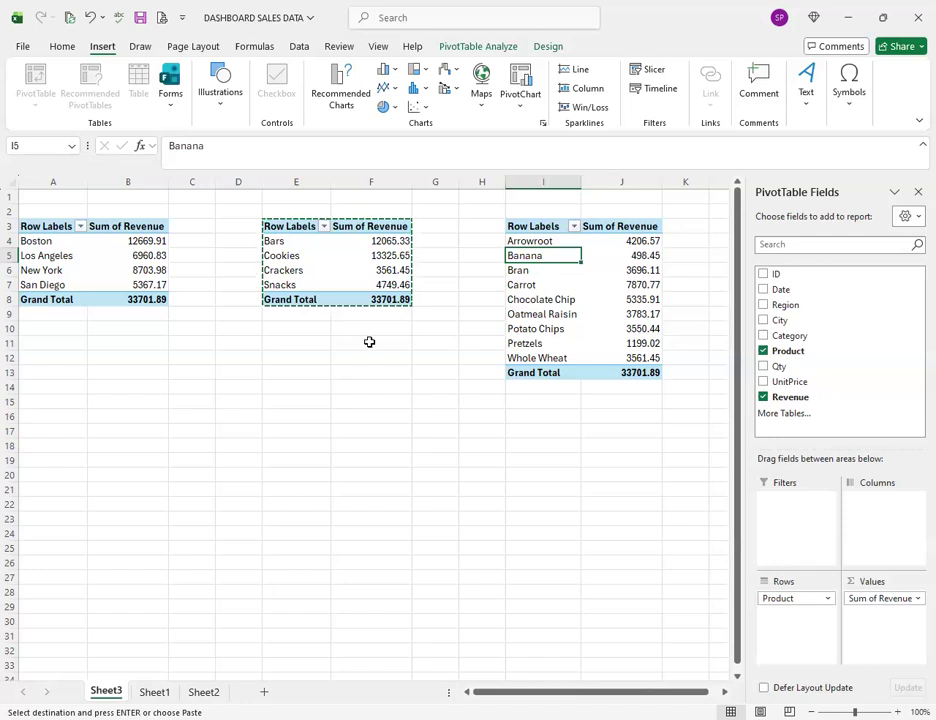
{"action": "left_click", "coordinate": [152, 302]}
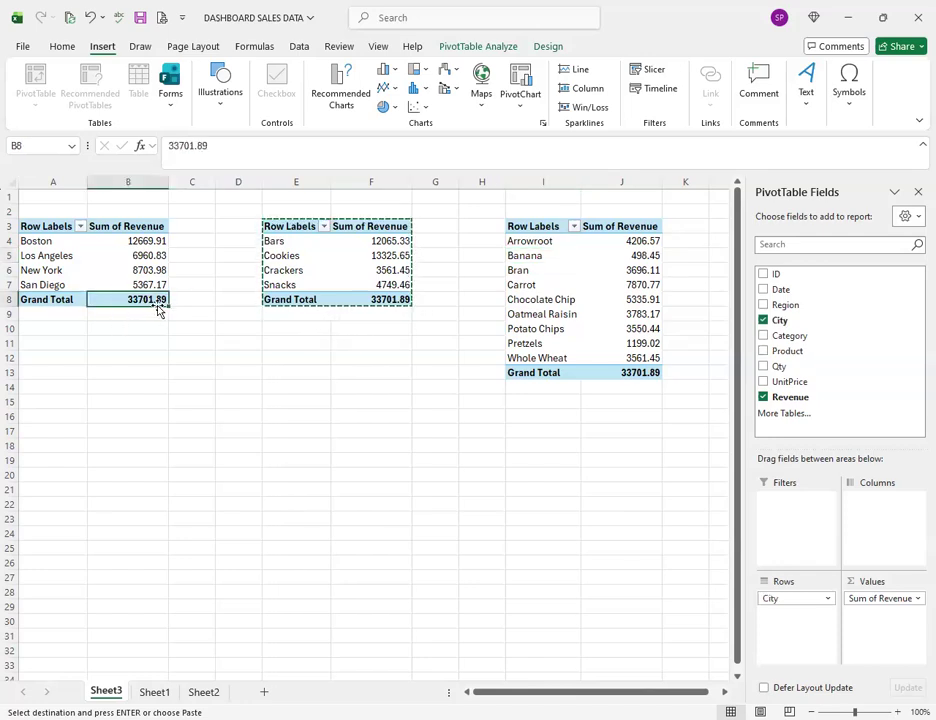
{"action": "left_click", "coordinate": [75, 247]}
{"action": "left_click", "coordinate": [338, 262]}
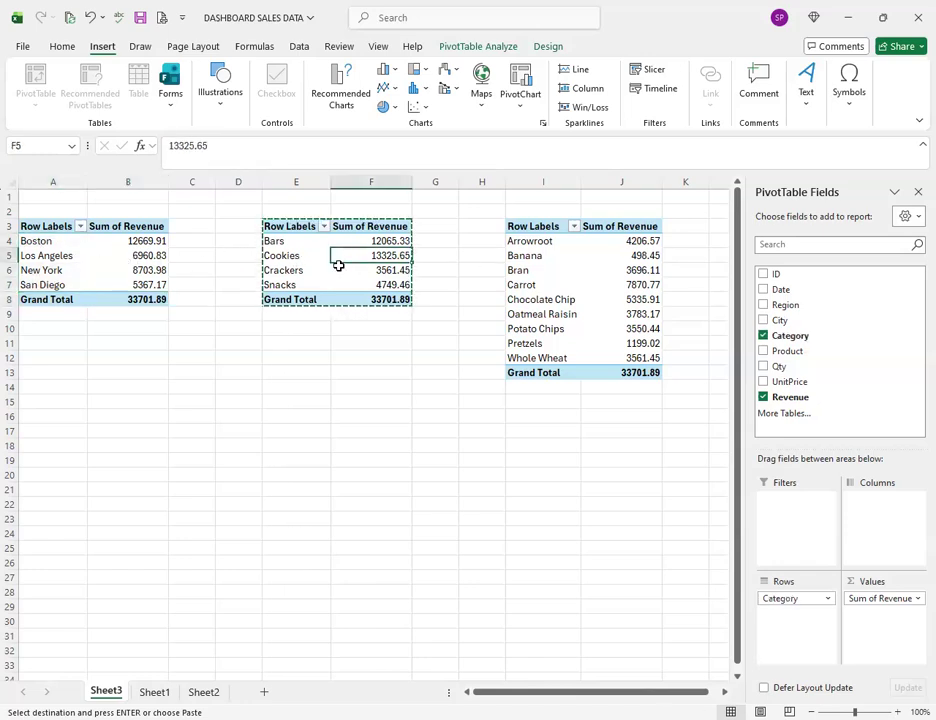
{"action": "left_click", "coordinate": [538, 310]}
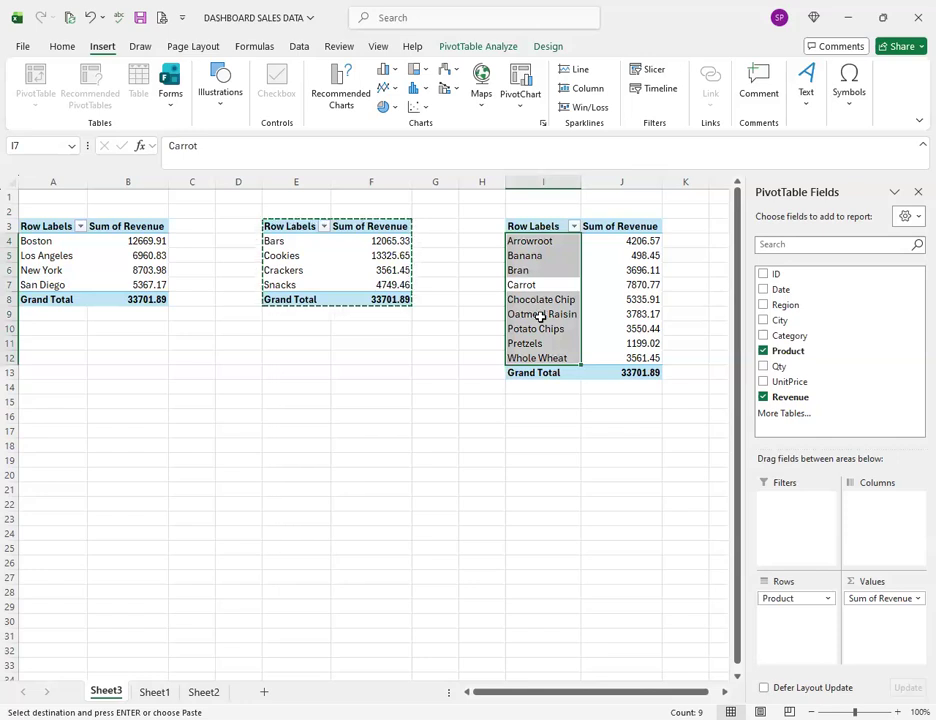
{"action": "left_click", "coordinate": [132, 388]}
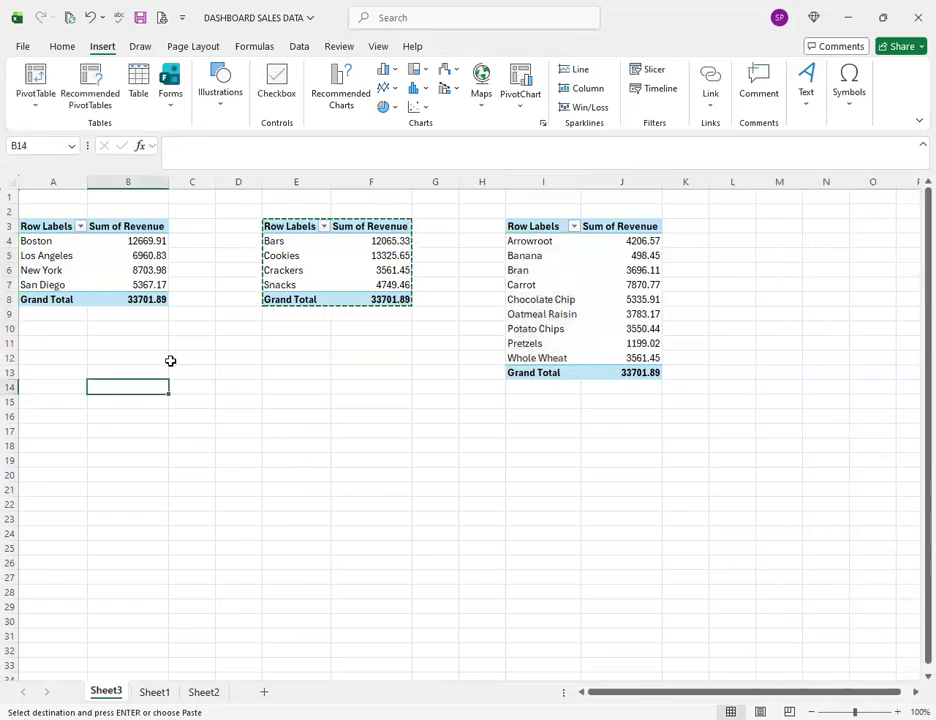
{"action": "left_click", "coordinate": [102, 255]}
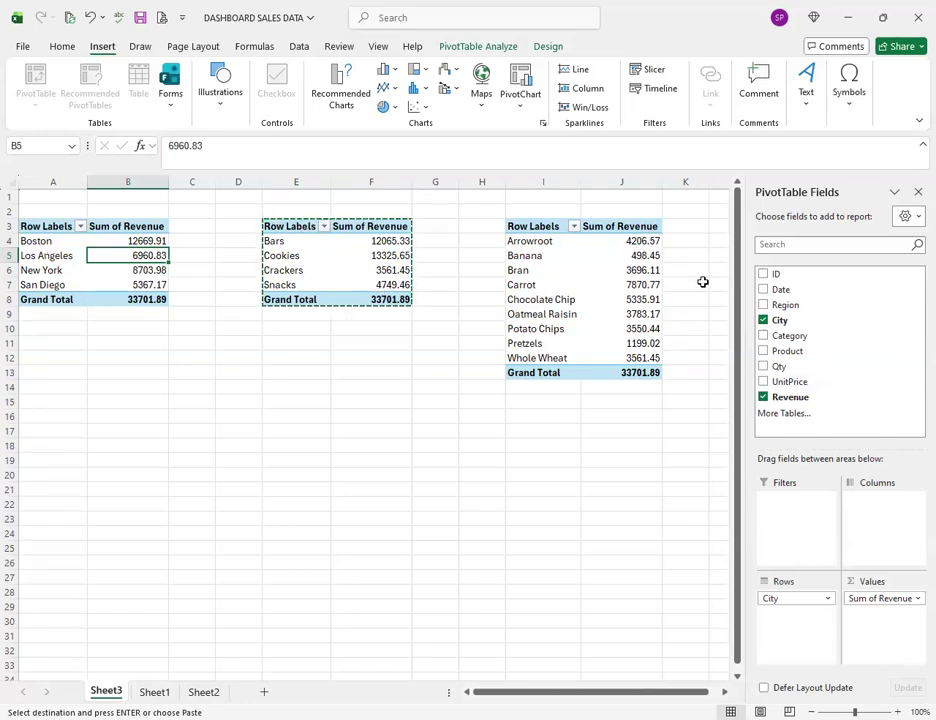
- Clear the copy selection and rename the City PivotTable as CITYWISE
{"action": "key", "text": "Escape"}
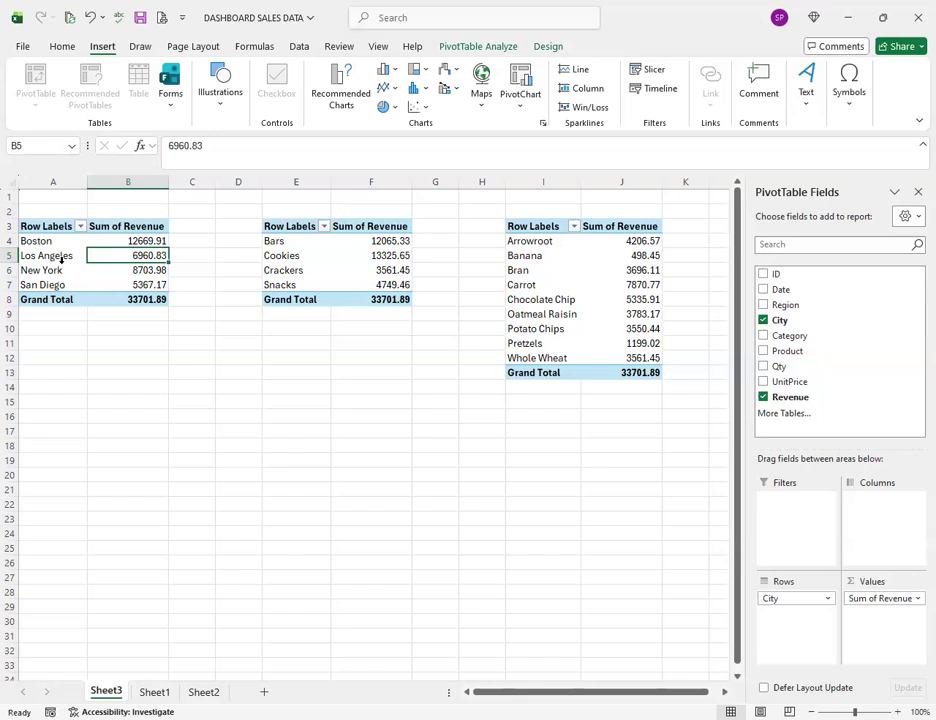
{"action": "left_click", "coordinate": [63, 265]}
{"action": "left_click", "coordinate": [69, 255]}
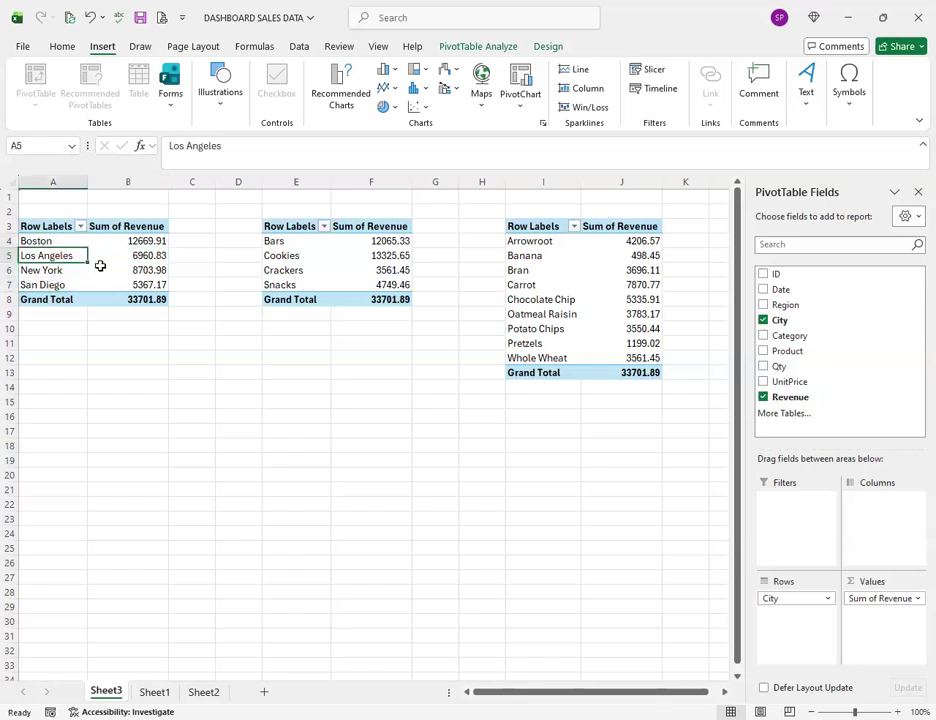
{"action": "left_click", "coordinate": [478, 50]}
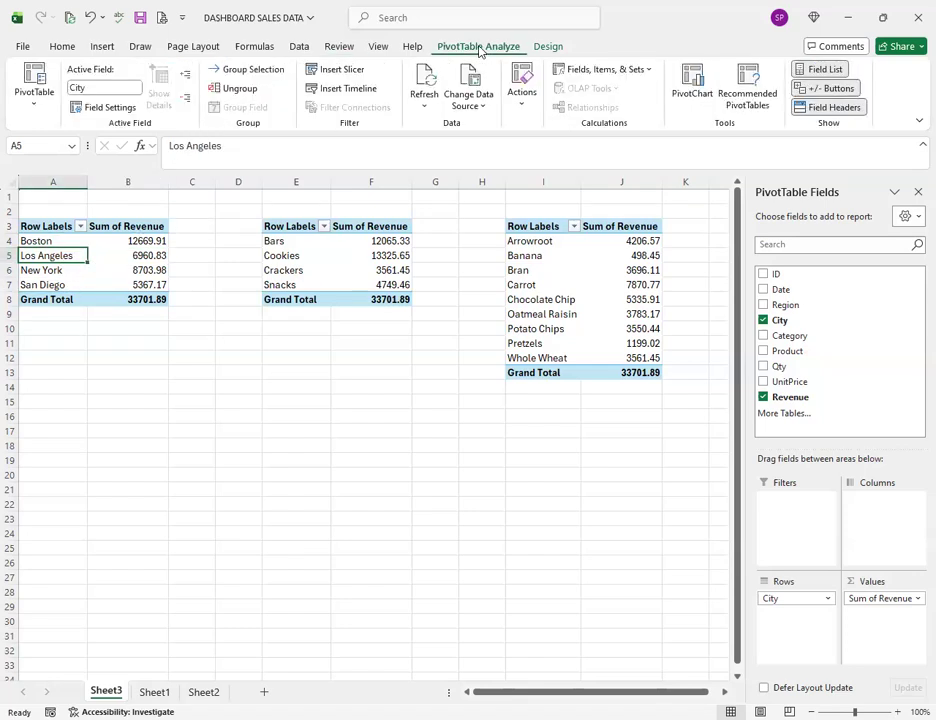
{"action": "left_click", "coordinate": [36, 108]}
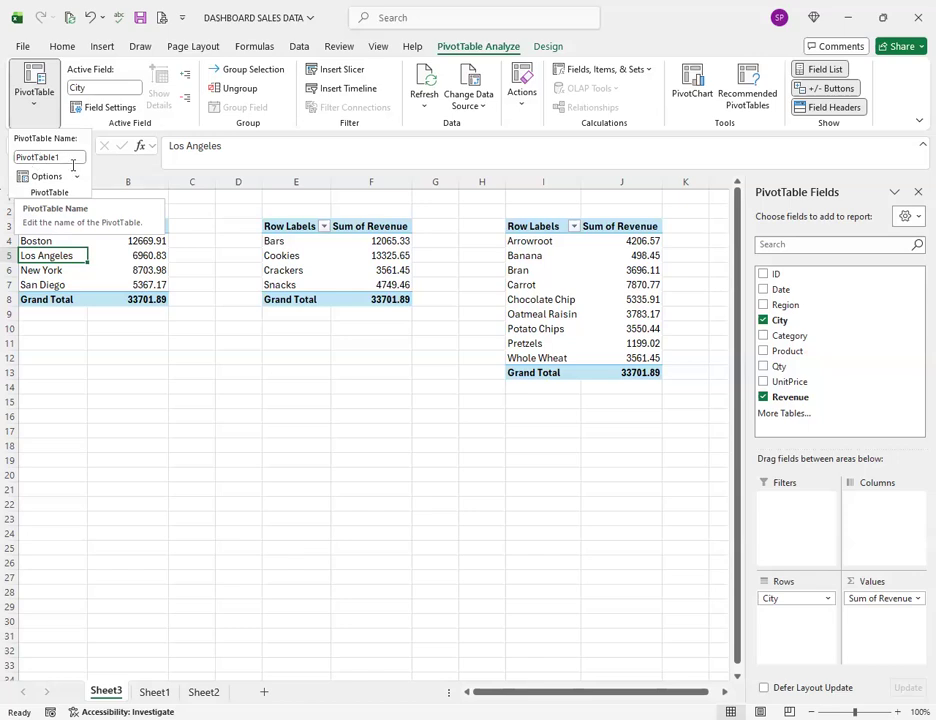
{"action": "left_click", "coordinate": [67, 156]}
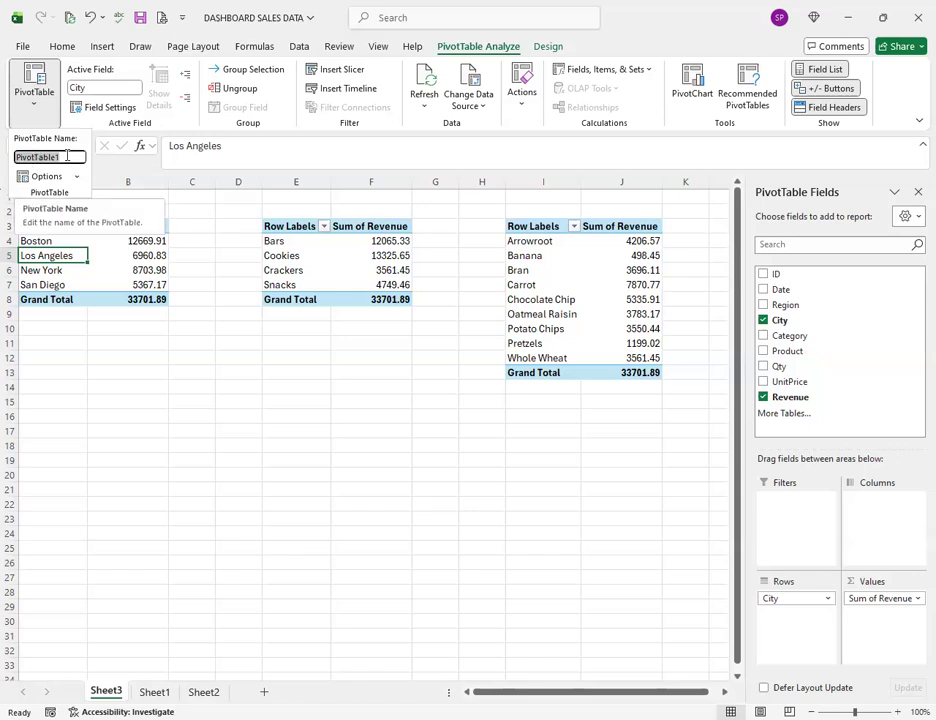
{"action": "type", "text": "CITYWISE"}
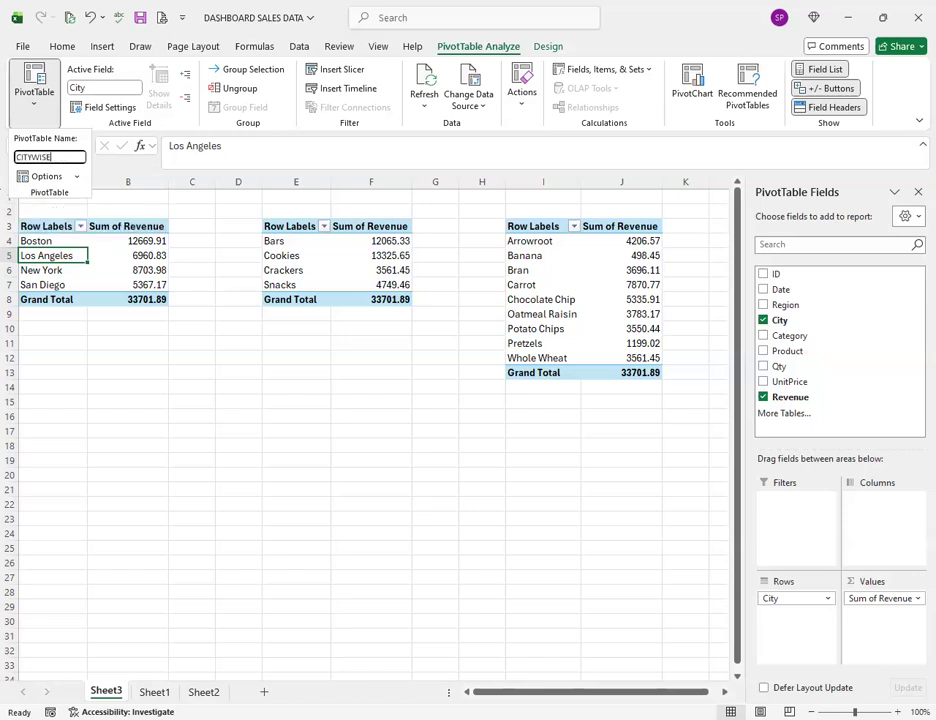
{"action": "key", "text": "Return"}
- Rename the Category PivotTable at E3 as CATEGORYWISE
{"action": "left_click", "coordinate": [321, 260]}
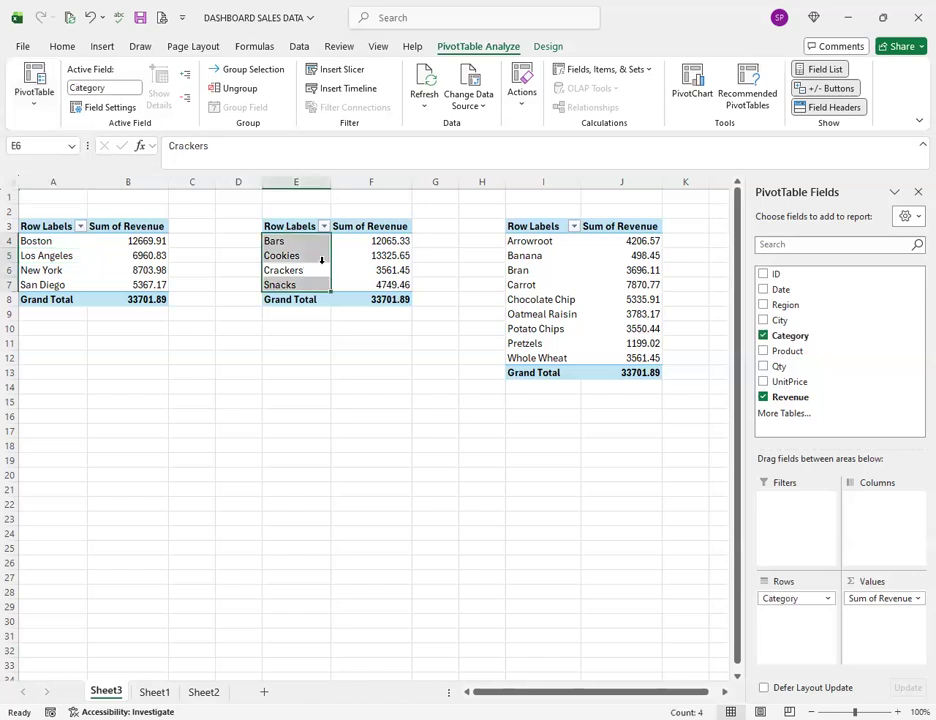
{"action": "left_click", "coordinate": [34, 95]}
{"action": "type", "text": "CATEGORYWISE"}
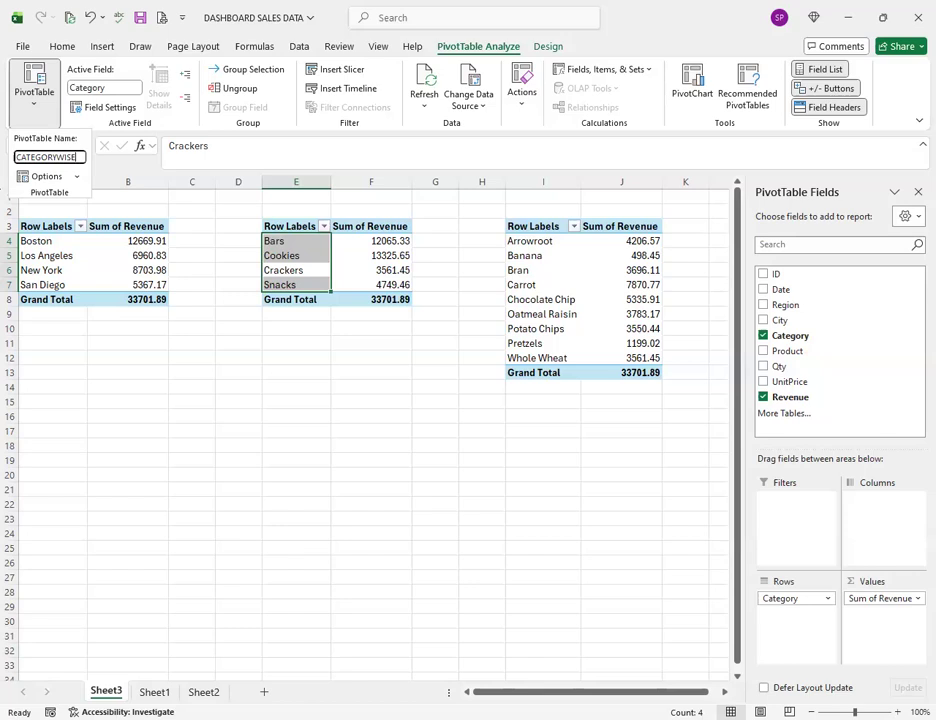
{"action": "key", "text": "Return"}
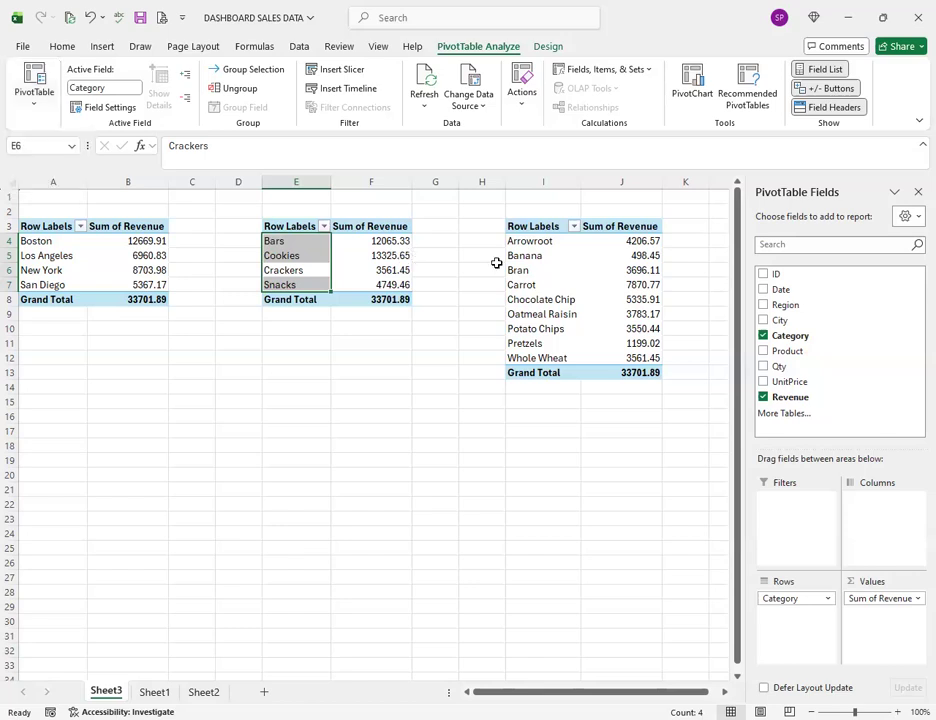
- Rename the Product PivotTable at I3
{"action": "left_click", "coordinate": [555, 276]}
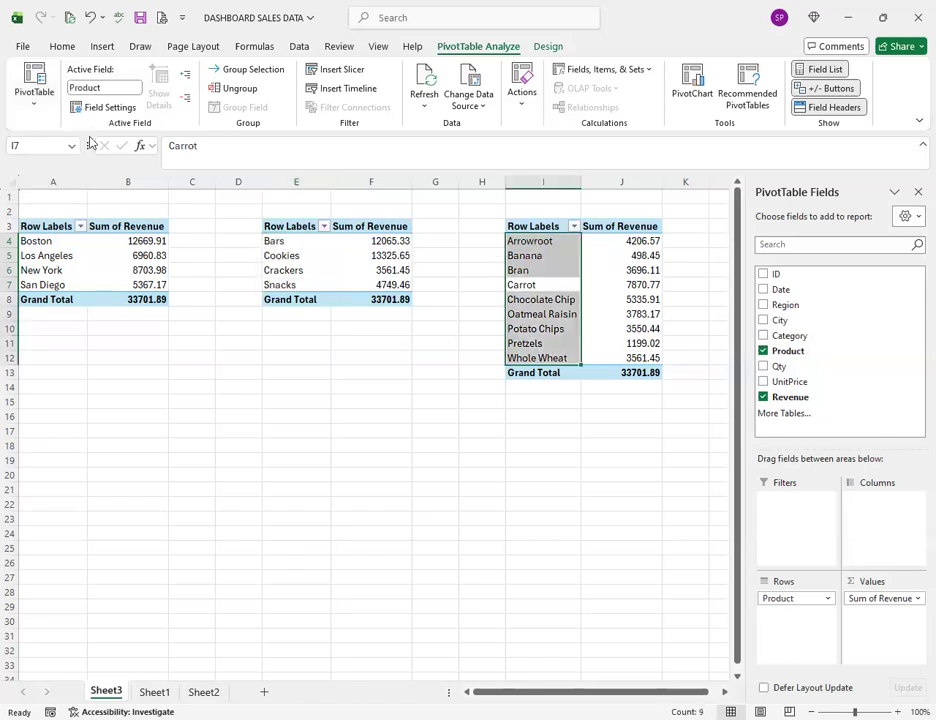
{"action": "left_click", "coordinate": [34, 92]}
{"action": "double_click", "coordinate": [40, 157]}
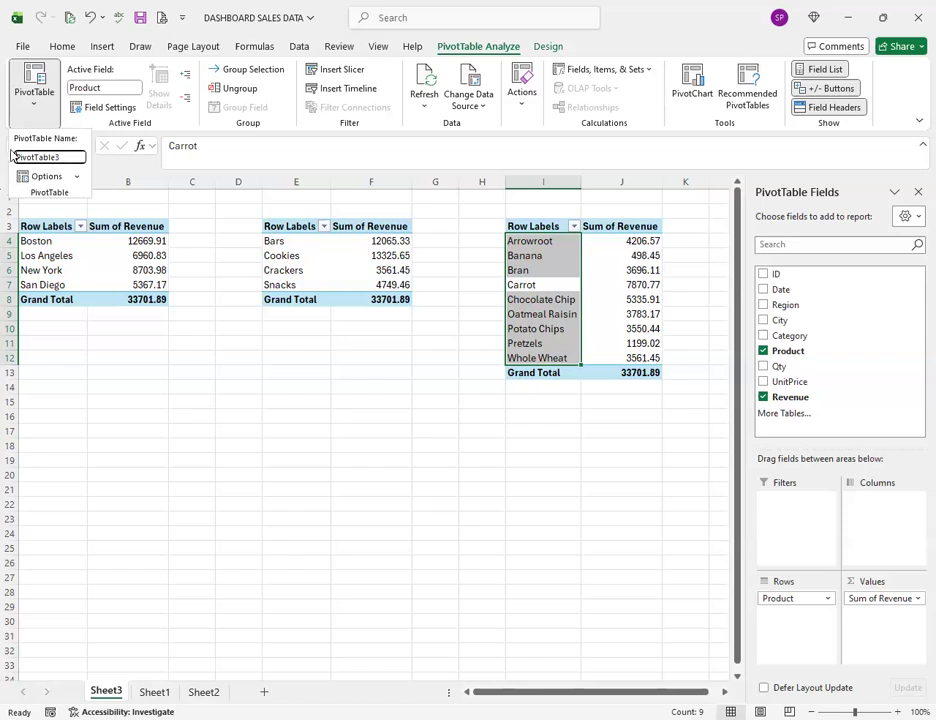
{"action": "double_click", "coordinate": [40, 157]}
{"action": "type", "text": "P"}
{"action": "key", "text": "Return"}
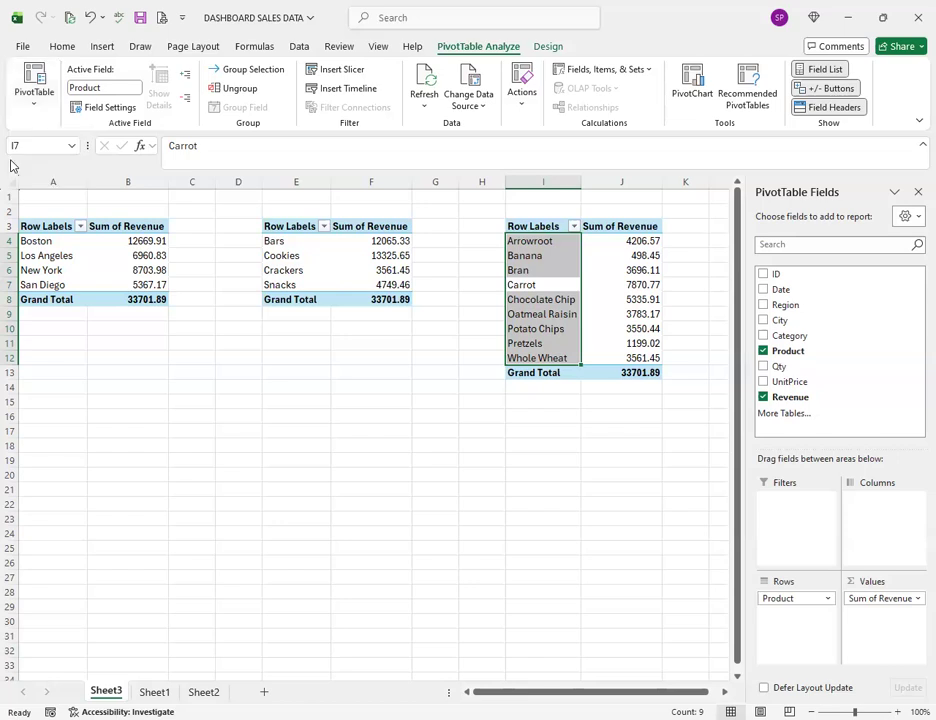
- Insert a Region slicer for the City PivotTable, shorten it to about 3.12 cm high and place it below that table
{"action": "left_click", "coordinate": [94, 268]}
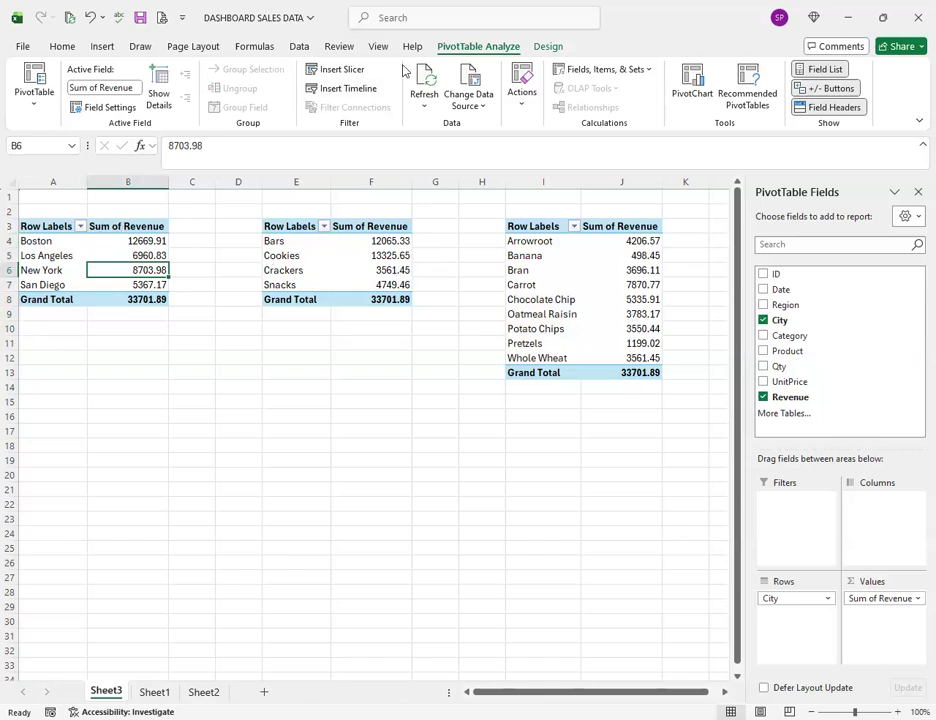
{"action": "left_click", "coordinate": [341, 70]}
{"action": "left_click", "coordinate": [302, 425]}
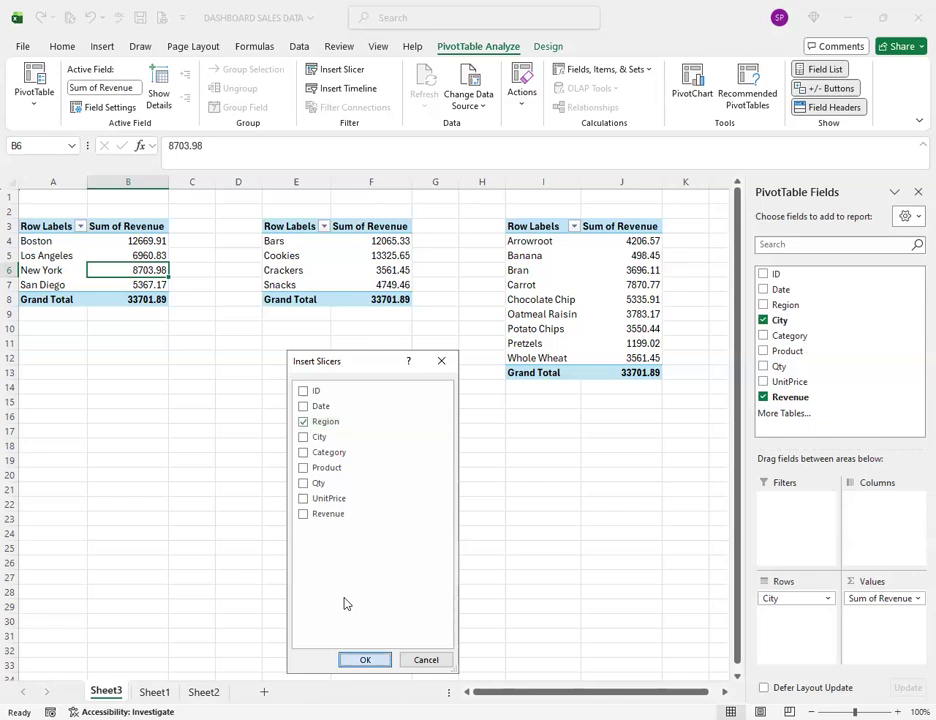
{"action": "left_click", "coordinate": [365, 659]}
{"action": "left_click_drag", "start_coordinate": [382, 545], "coordinate": [384, 428]}
{"action": "left_click_drag", "start_coordinate": [393, 355], "coordinate": [125, 360]}
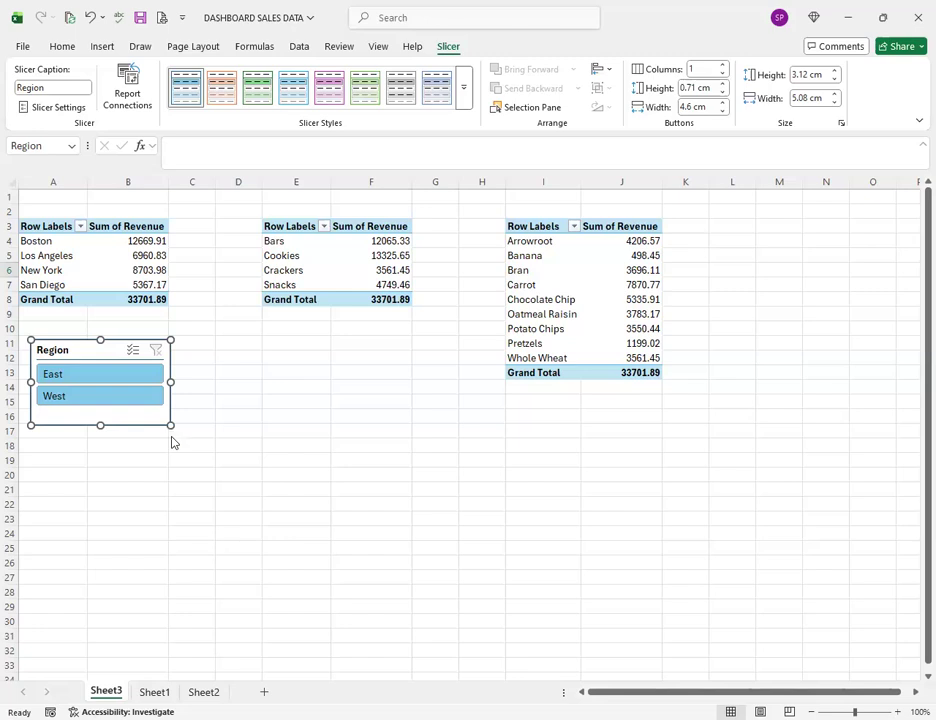
- Insert 11 blank rows above the PivotTables and move the Region slicer into that space, around C2:E7
{"action": "left_click", "coordinate": [286, 404]}
{"action": "left_click_drag", "start_coordinate": [15, 196], "coordinate": [5, 345]}
{"action": "left_click_drag", "start_coordinate": [62, 397], "coordinate": [10, 343]}
{"action": "right_click", "coordinate": [20, 296]}
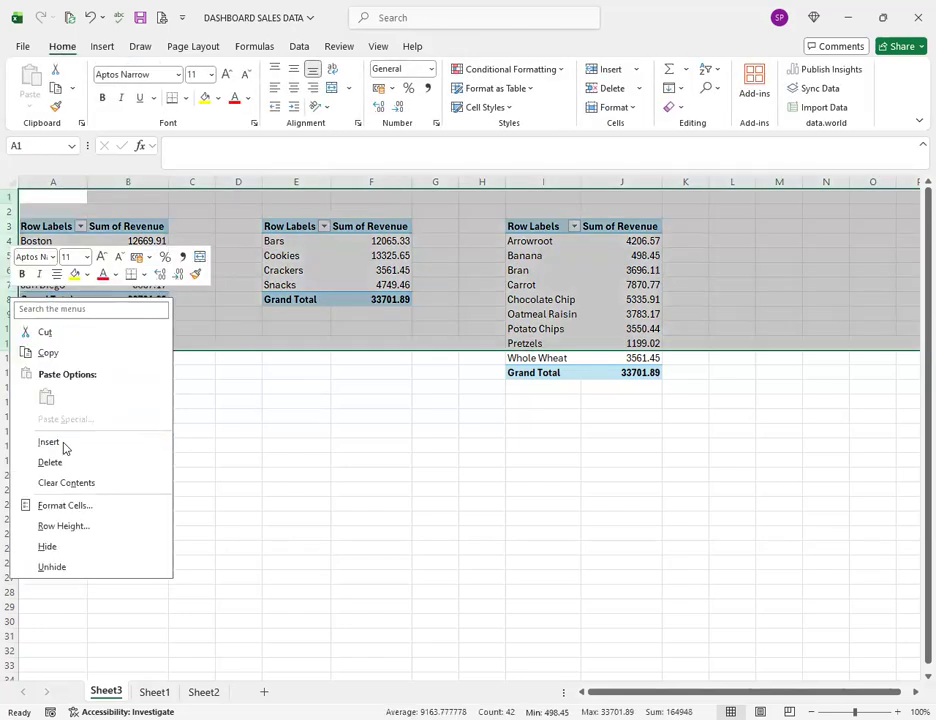
{"action": "left_click", "coordinate": [63, 441]}
{"action": "left_click_drag", "start_coordinate": [84, 512], "coordinate": [224, 218]}
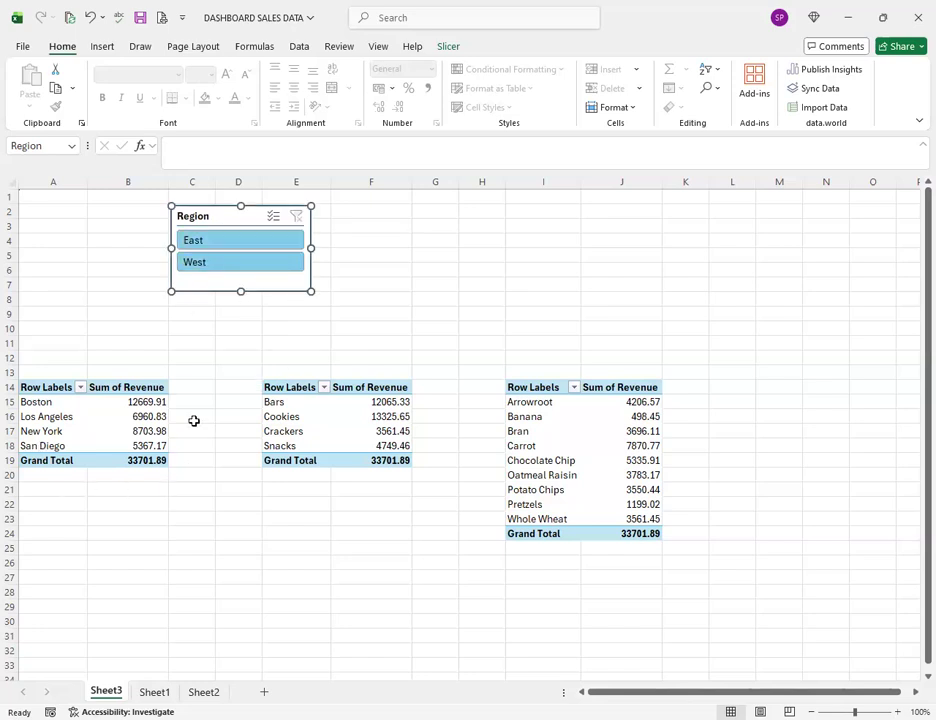
- Insert a Date timeline for the City PivotTable and place it beside the Region slicer, starting at F2
{"action": "left_click", "coordinate": [84, 417]}
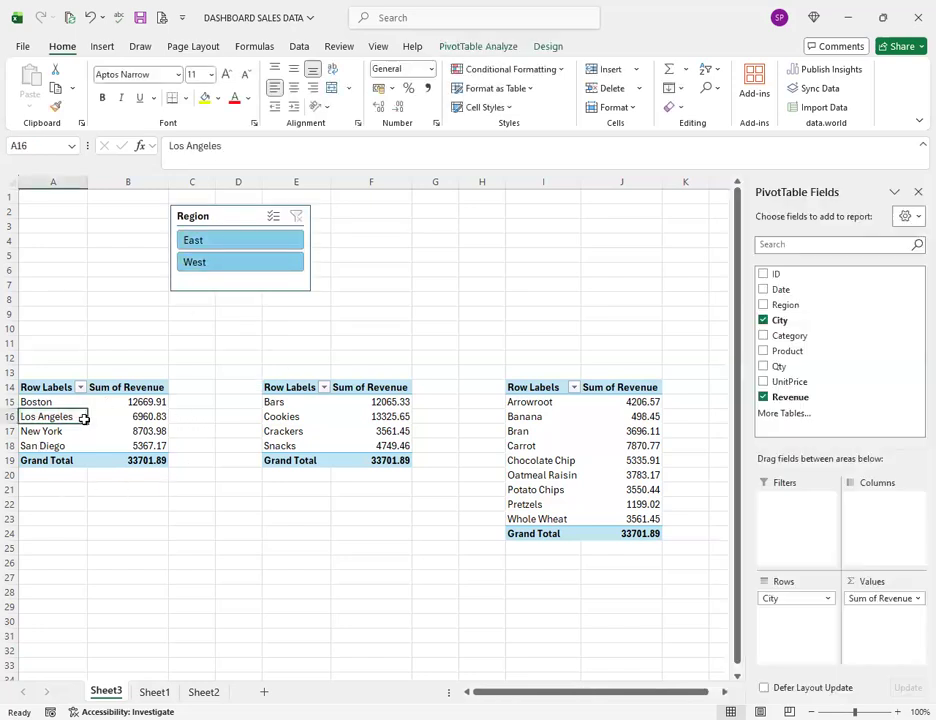
{"action": "left_click", "coordinate": [490, 46]}
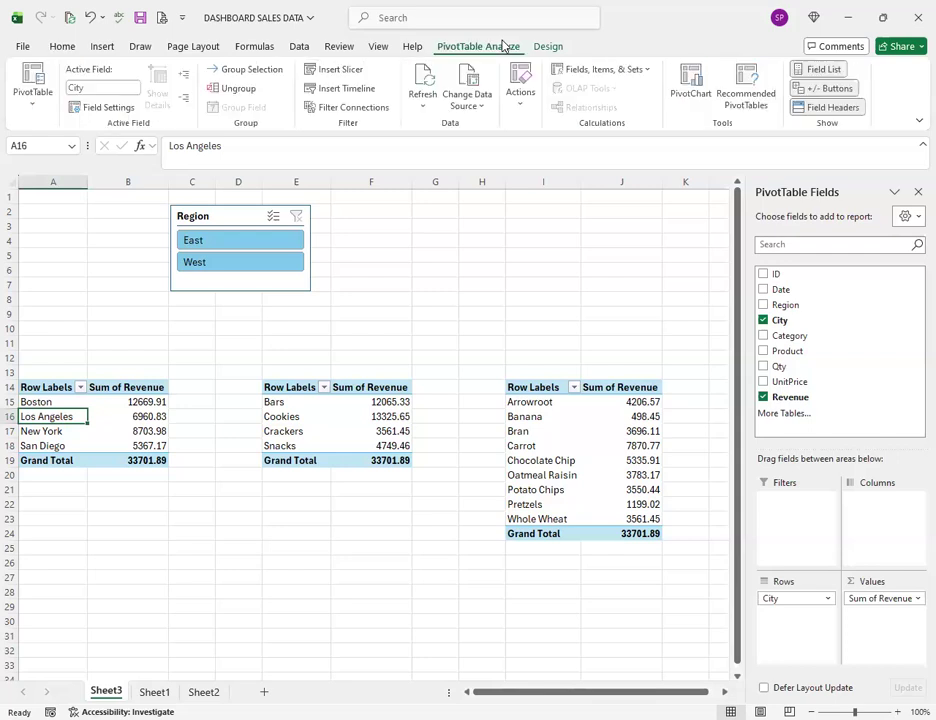
{"action": "left_click", "coordinate": [340, 93]}
{"action": "left_click", "coordinate": [304, 447]}
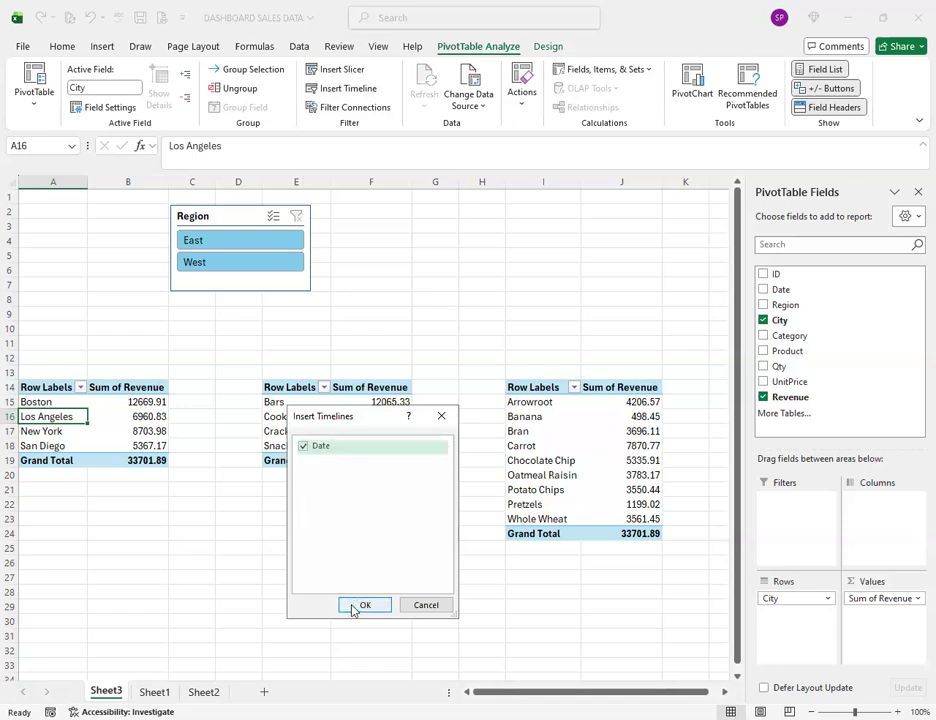
{"action": "left_click", "coordinate": [360, 606]}
{"action": "left_click_drag", "start_coordinate": [347, 400], "coordinate": [424, 219]}
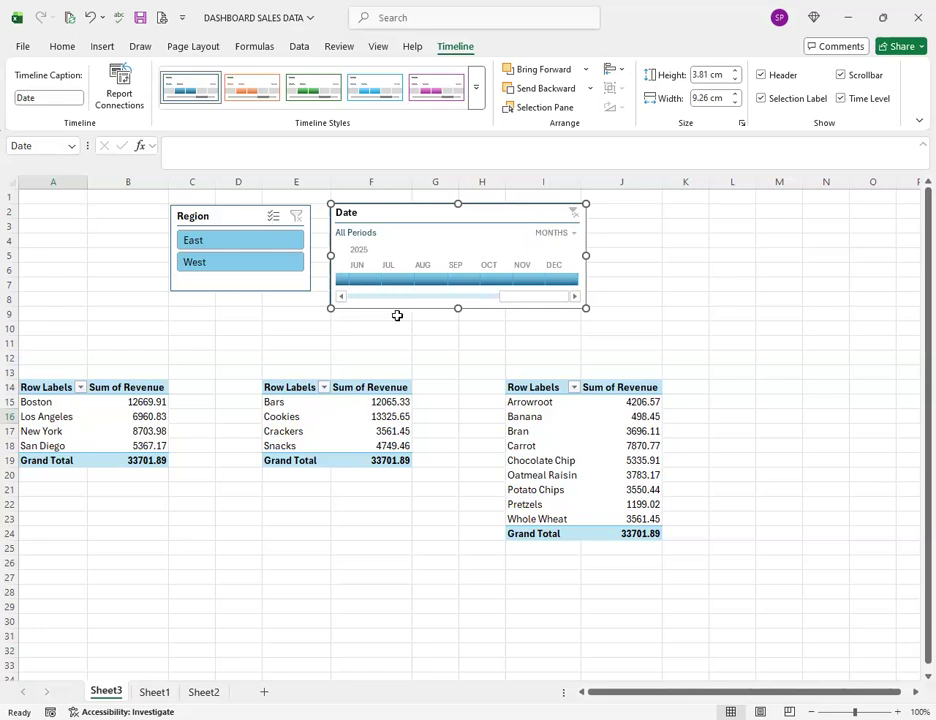
- Insert a clustered column PivotChart for the City PivotTable, narrow it to about 7.38 cm and place it below that table
{"action": "left_click", "coordinate": [94, 427]}
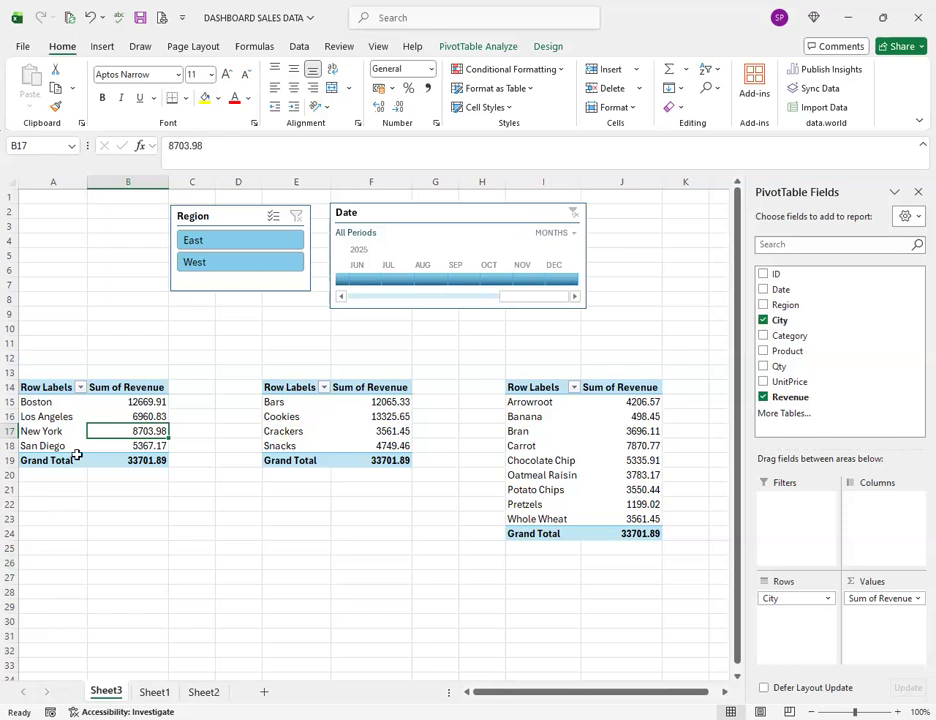
{"action": "left_click", "coordinate": [72, 408]}
{"action": "left_click", "coordinate": [113, 415]}
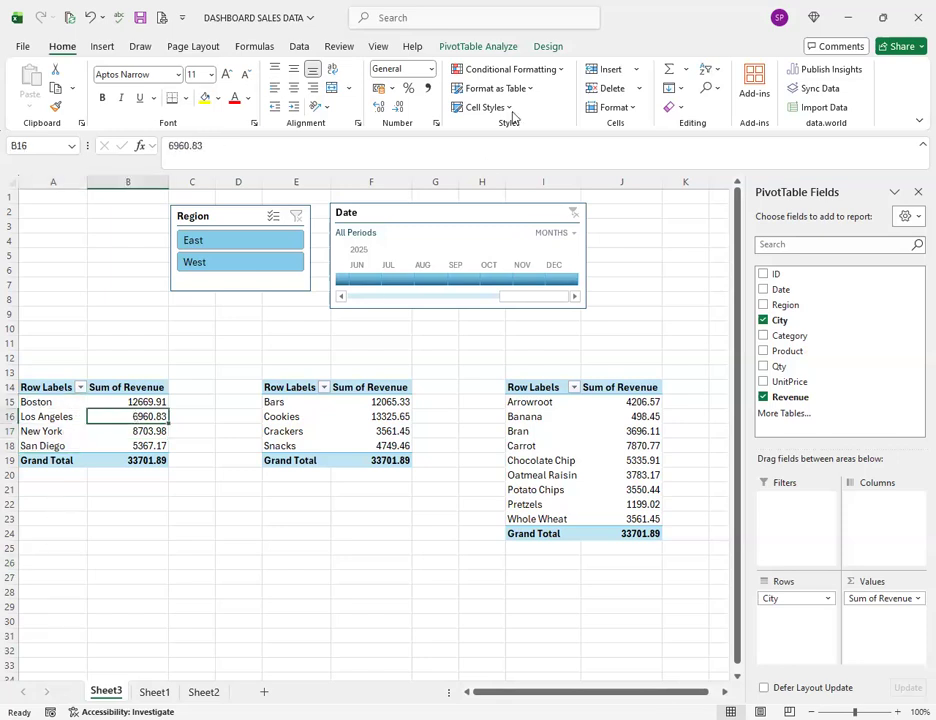
{"action": "left_click", "coordinate": [487, 52]}
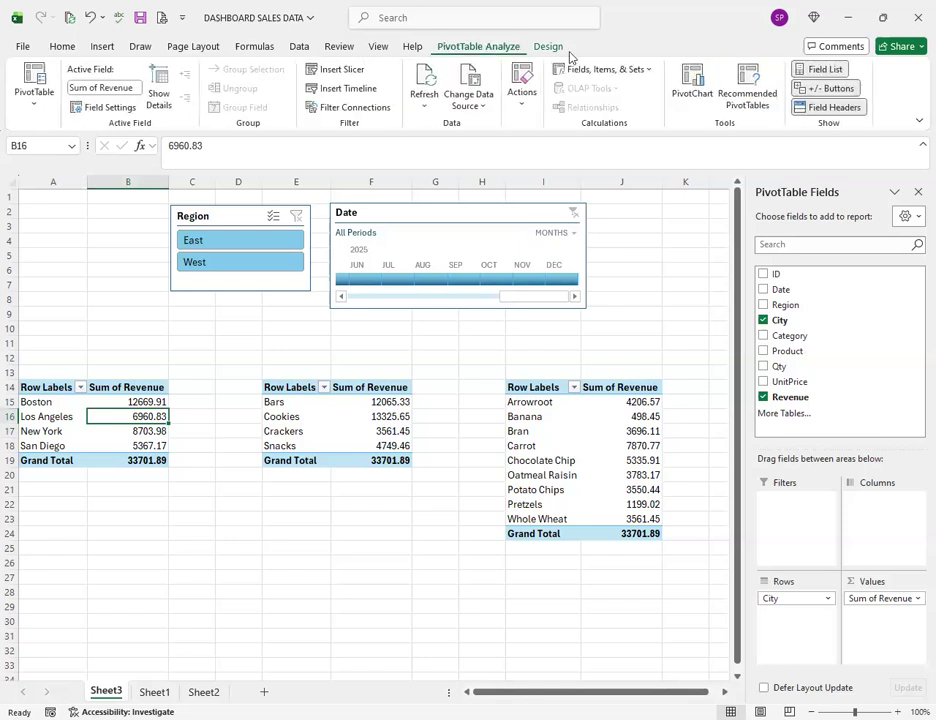
{"action": "left_click", "coordinate": [680, 90]}
{"action": "left_click", "coordinate": [607, 563]}
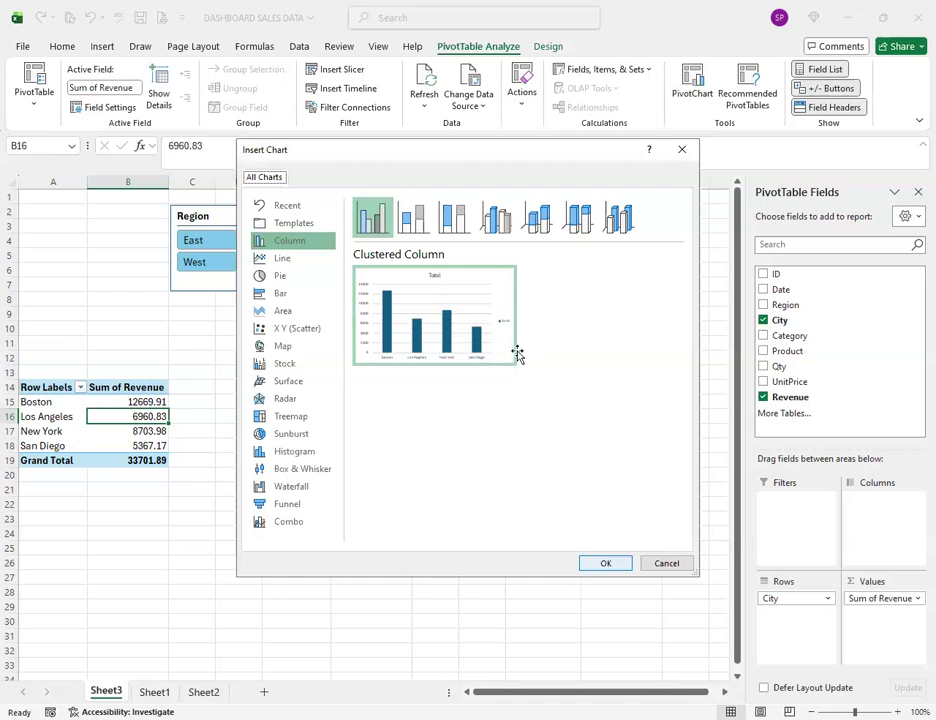
{"action": "left_click_drag", "start_coordinate": [282, 459], "coordinate": [290, 520]}
{"action": "left_click_drag", "start_coordinate": [368, 600], "coordinate": [222, 592]}
- Insert a clustered column PivotChart for the Category PivotTable, narrow it to about 8.43 cm and place it beside the City chart
{"action": "scroll", "coordinate": [334, 392], "scroll_direction": "down", "scroll_amount": 1}
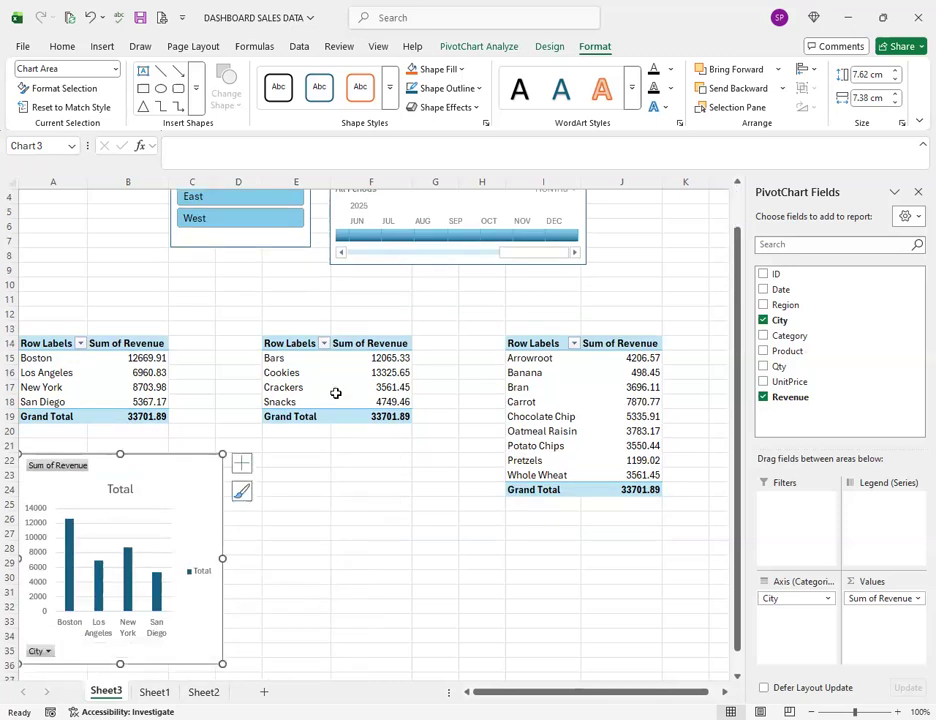
{"action": "left_click", "coordinate": [336, 373]}
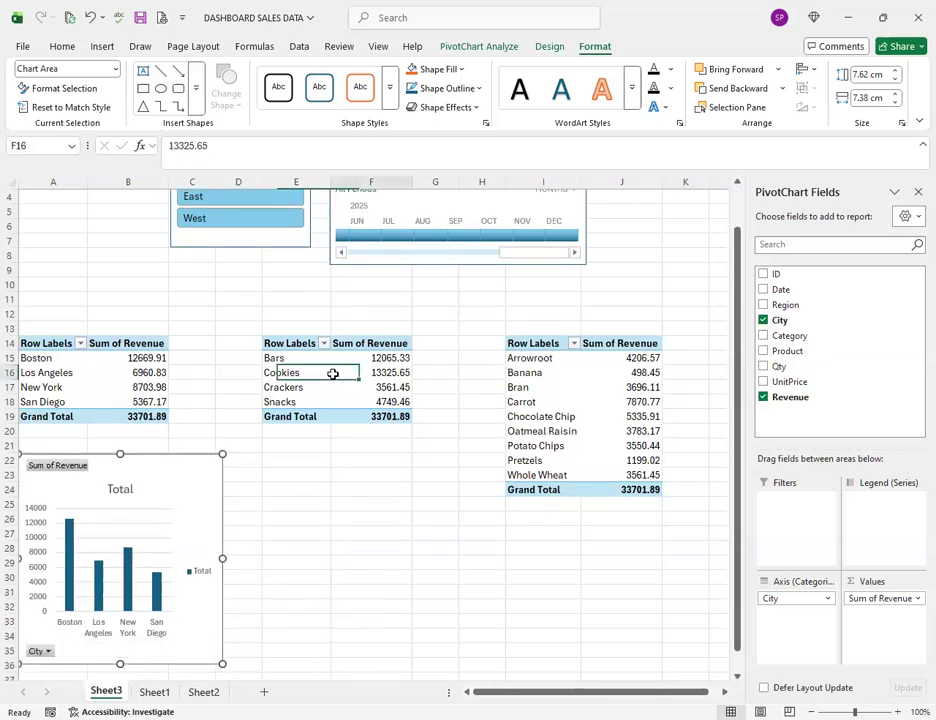
{"action": "left_click", "coordinate": [547, 46]}
{"action": "left_click", "coordinate": [480, 48]}
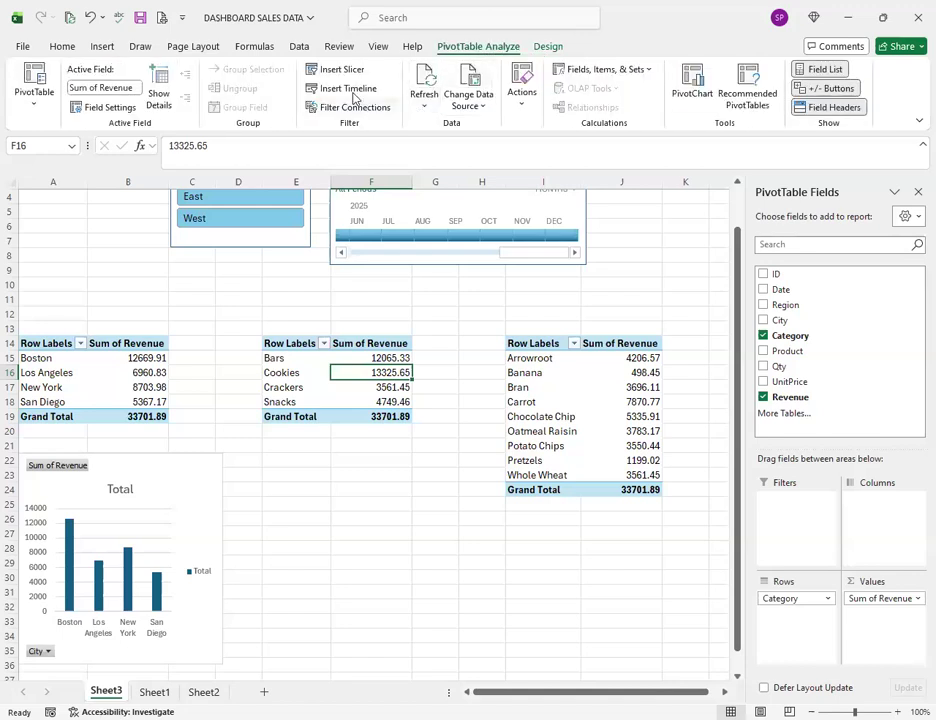
{"action": "left_click", "coordinate": [690, 88]}
{"action": "left_click", "coordinate": [607, 564]}
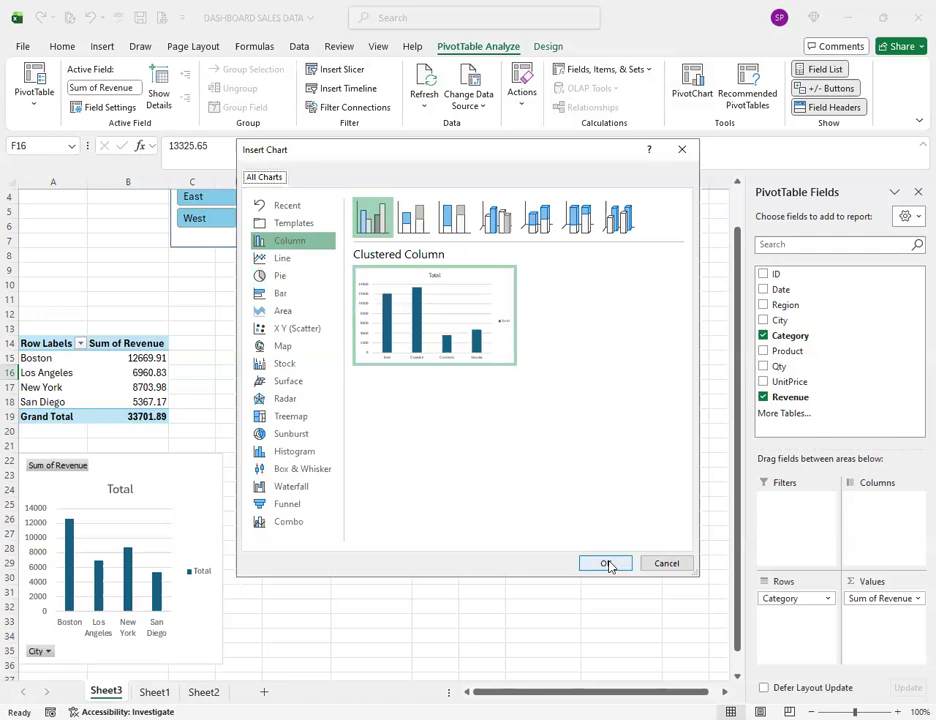
{"action": "left_click_drag", "start_coordinate": [548, 434], "coordinate": [432, 434]}
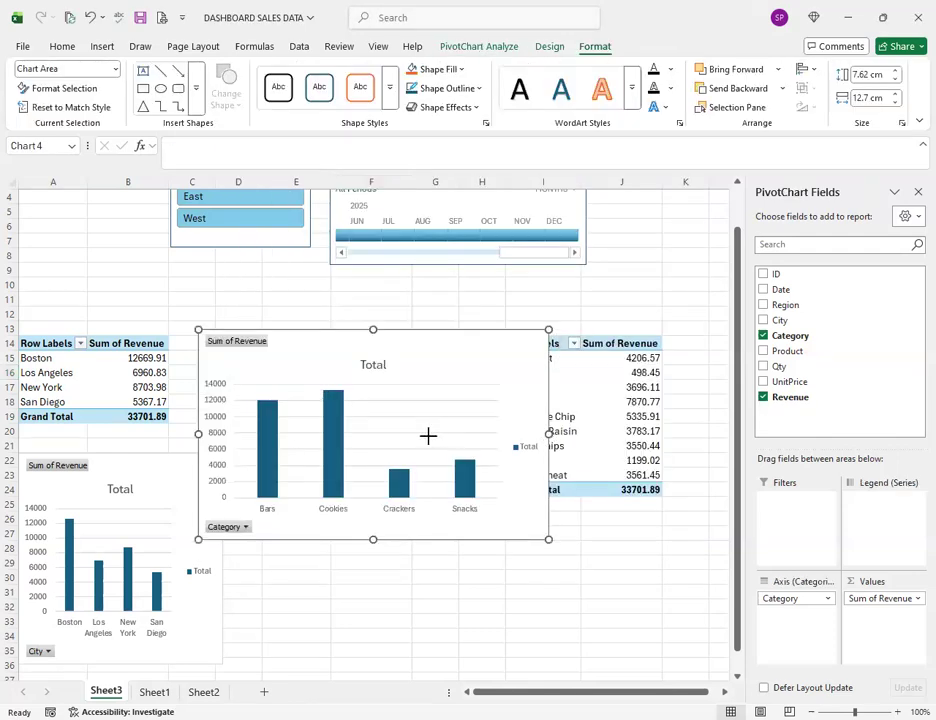
{"action": "left_click_drag", "start_coordinate": [350, 366], "coordinate": [388, 476]}
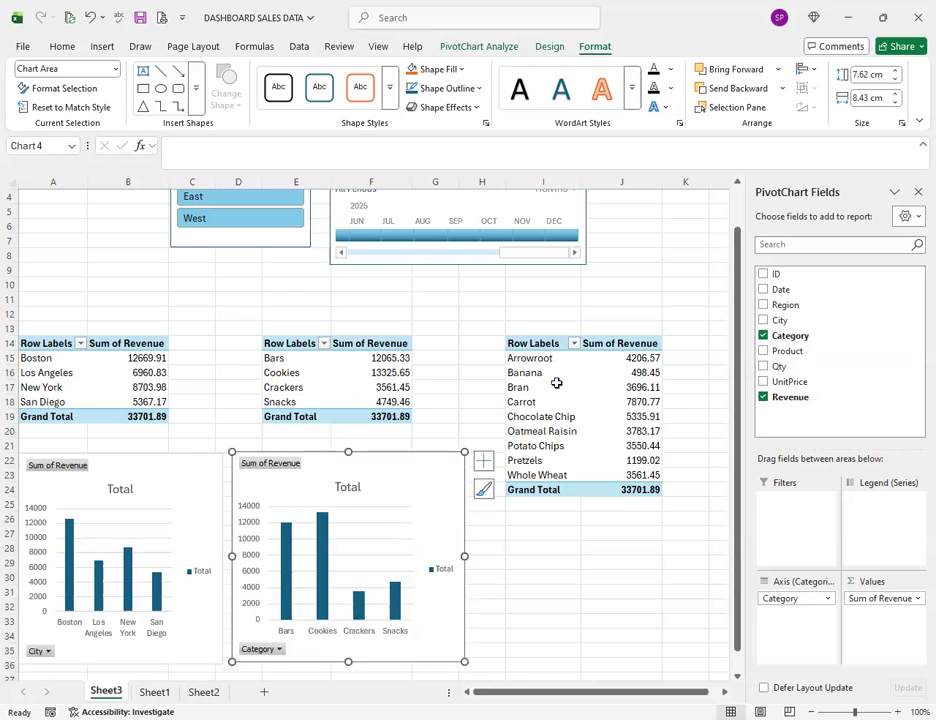
- Insert a clustered column PivotChart for the Product PivotTable, narrow it to about 9.01 cm and place it below that table
{"action": "left_click", "coordinate": [556, 385]}
{"action": "left_click", "coordinate": [505, 46]}
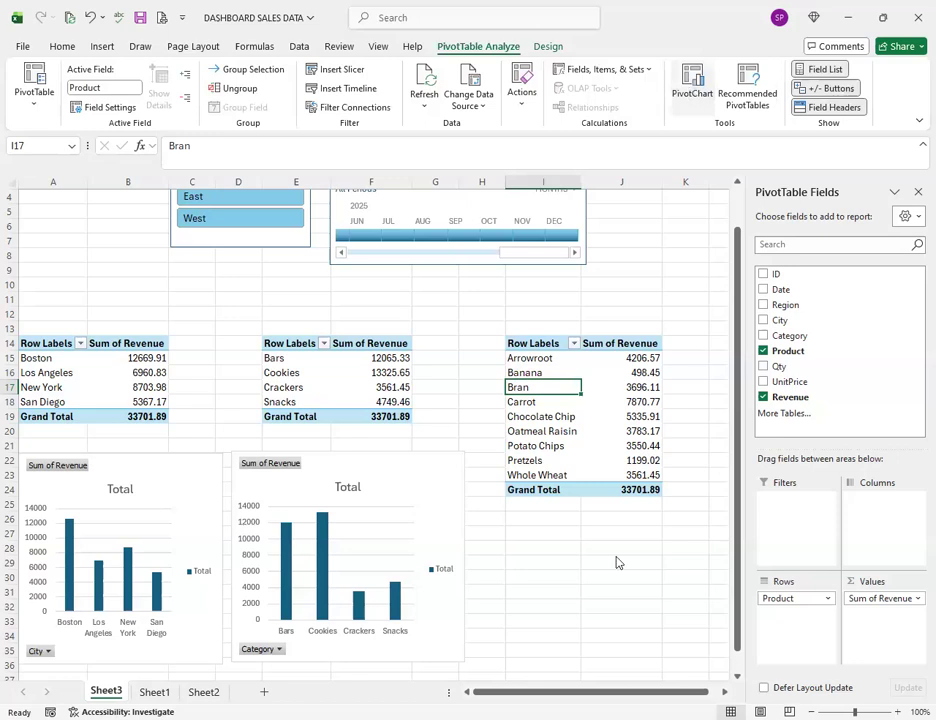
{"action": "key", "text": "alt+F1"}
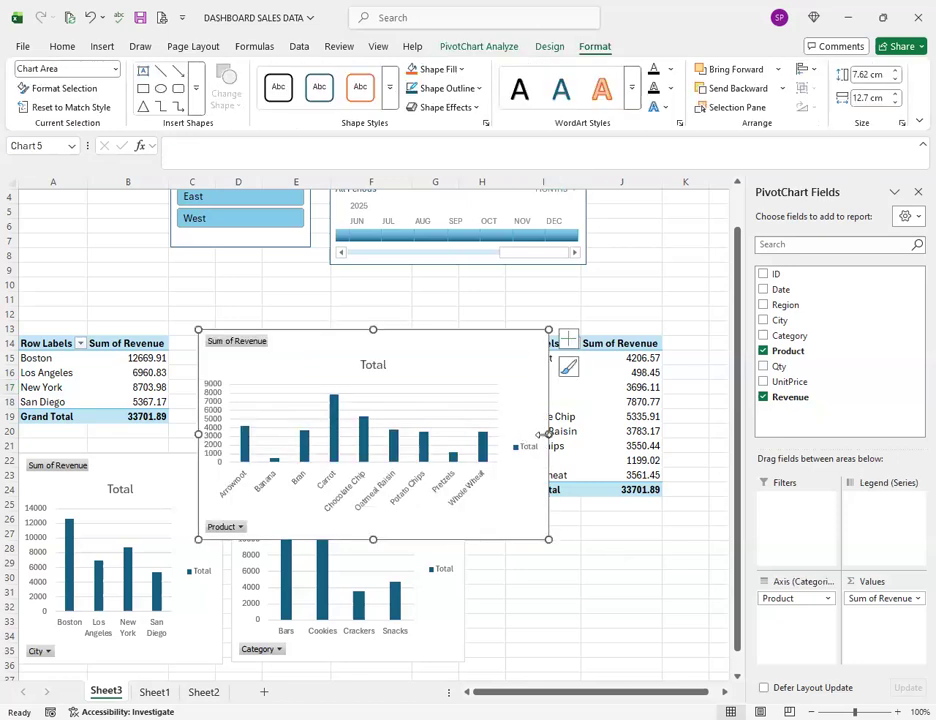
{"action": "left_click_drag", "start_coordinate": [548, 434], "coordinate": [447, 434]}
{"action": "left_click", "coordinate": [351, 439]}
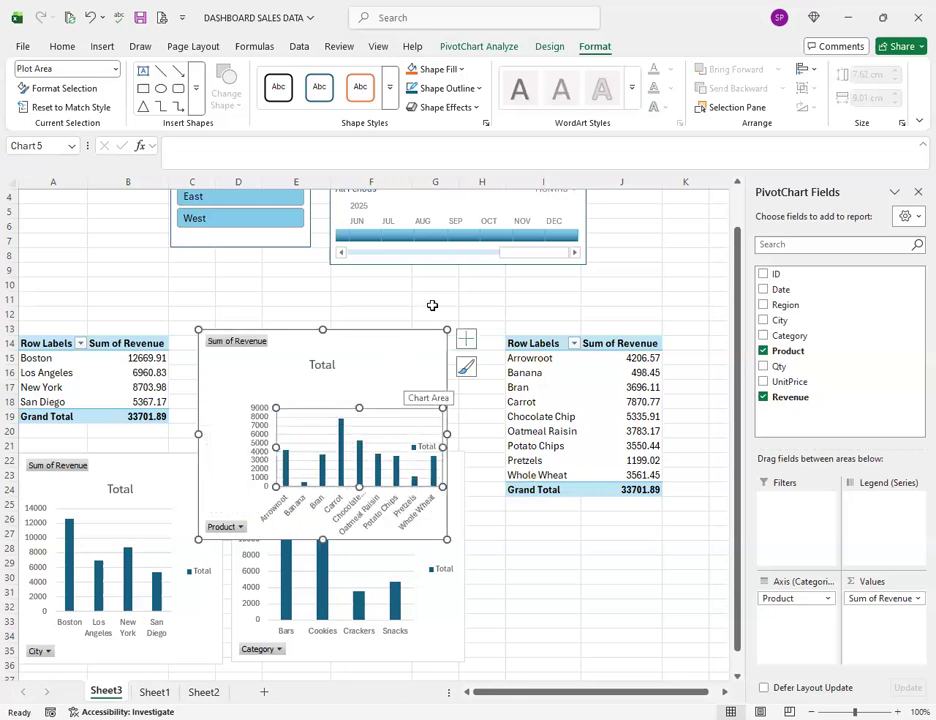
{"action": "left_click_drag", "start_coordinate": [401, 355], "coordinate": [729, 604]}
{"action": "left_click_drag", "start_coordinate": [706, 557], "coordinate": [679, 532]}
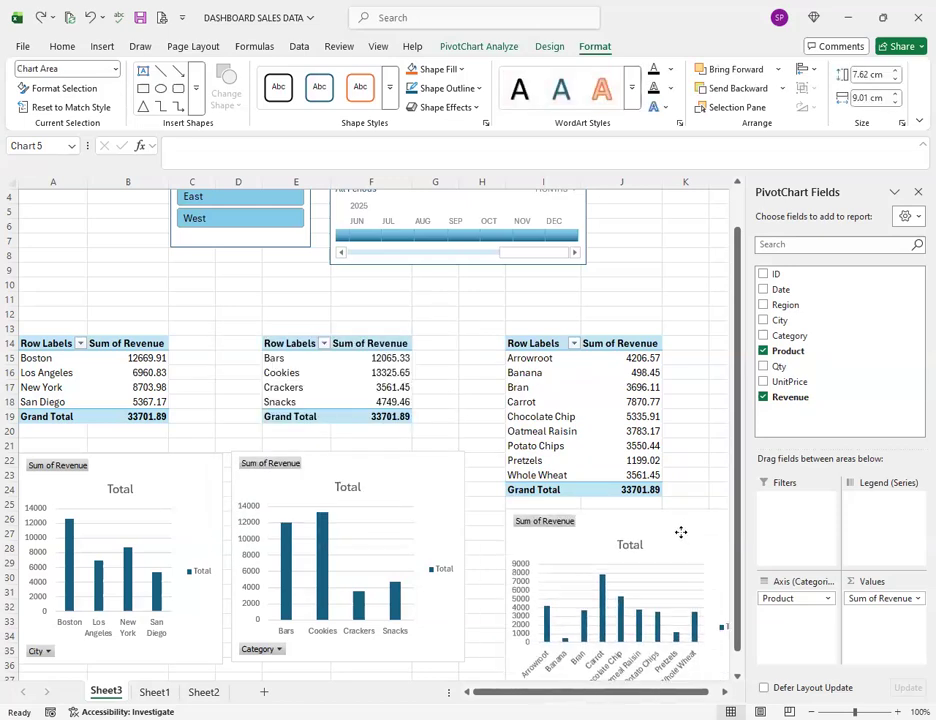
- Widen column J slightly so the Product PivotTable's Sum of Revenue column fits
{"action": "scroll", "coordinate": [682, 463], "scroll_direction": "down", "scroll_amount": 3}
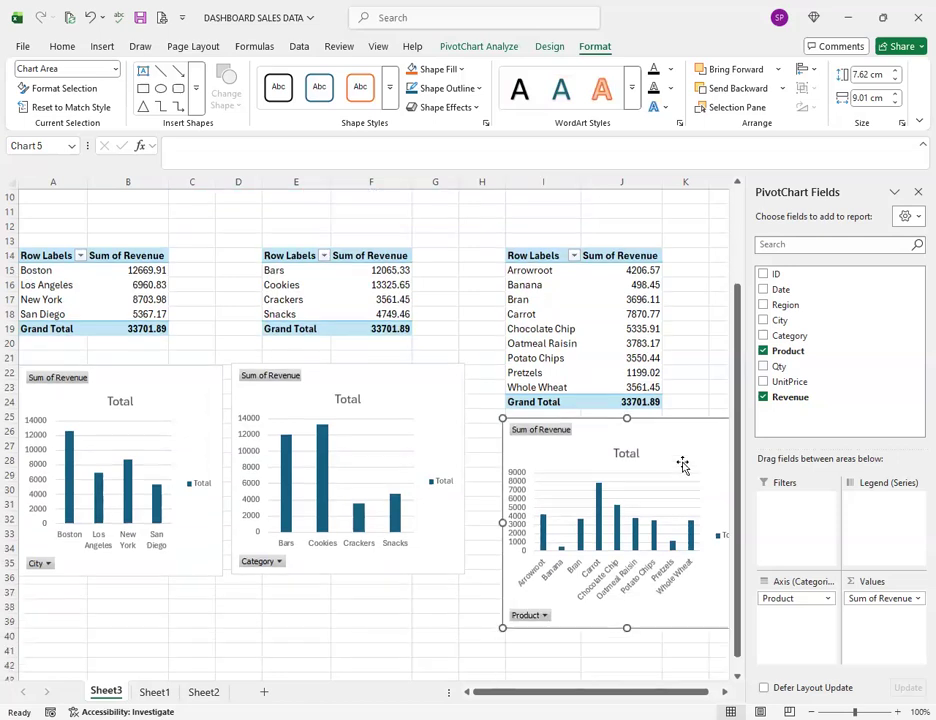
{"action": "scroll", "coordinate": [682, 463], "scroll_direction": "up", "scroll_amount": 1}
{"action": "scroll", "coordinate": [682, 463], "scroll_direction": "up", "scroll_amount": 2}
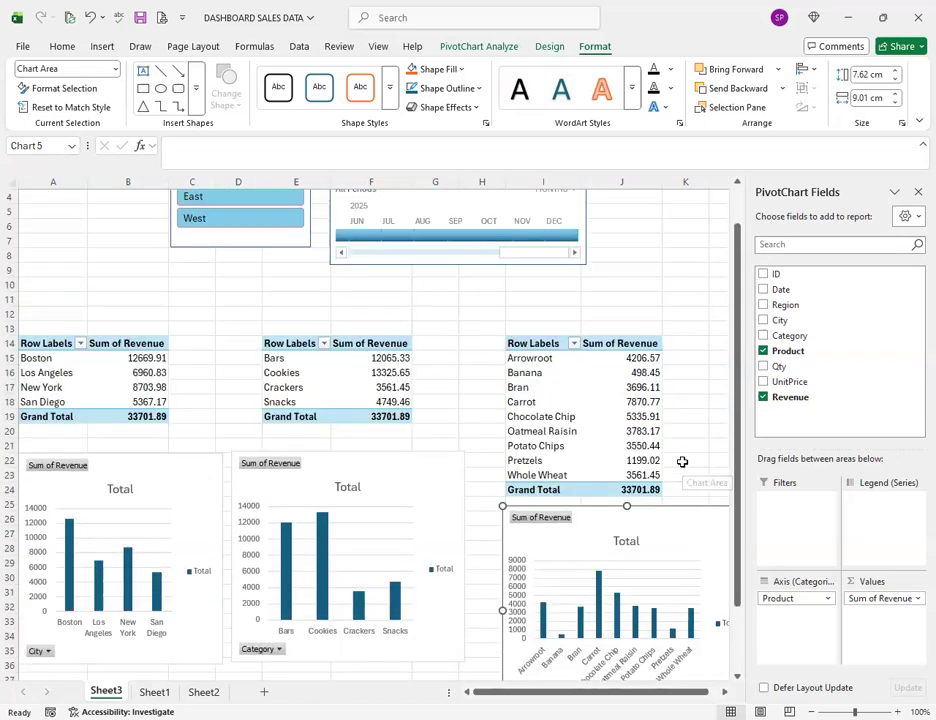
{"action": "scroll", "coordinate": [682, 463], "scroll_direction": "down", "scroll_amount": 1}
{"action": "scroll", "coordinate": [574, 392], "scroll_direction": "down", "scroll_amount": 2}
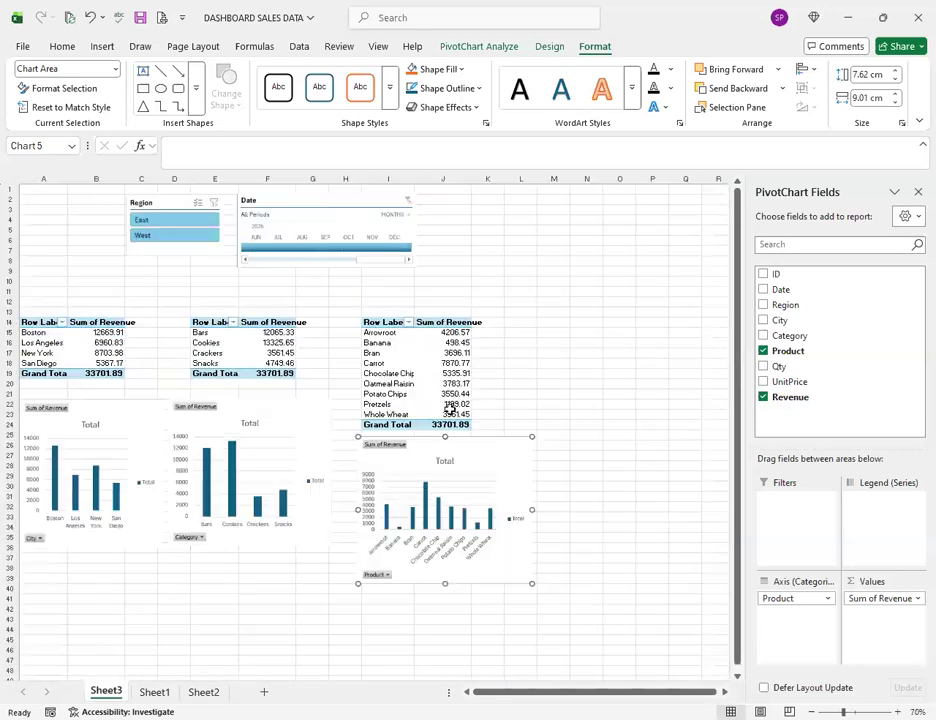
{"action": "left_click", "coordinate": [503, 392]}
{"action": "left_click_drag", "start_coordinate": [470, 178], "coordinate": [487, 178]}
{"action": "left_click", "coordinate": [535, 425]}
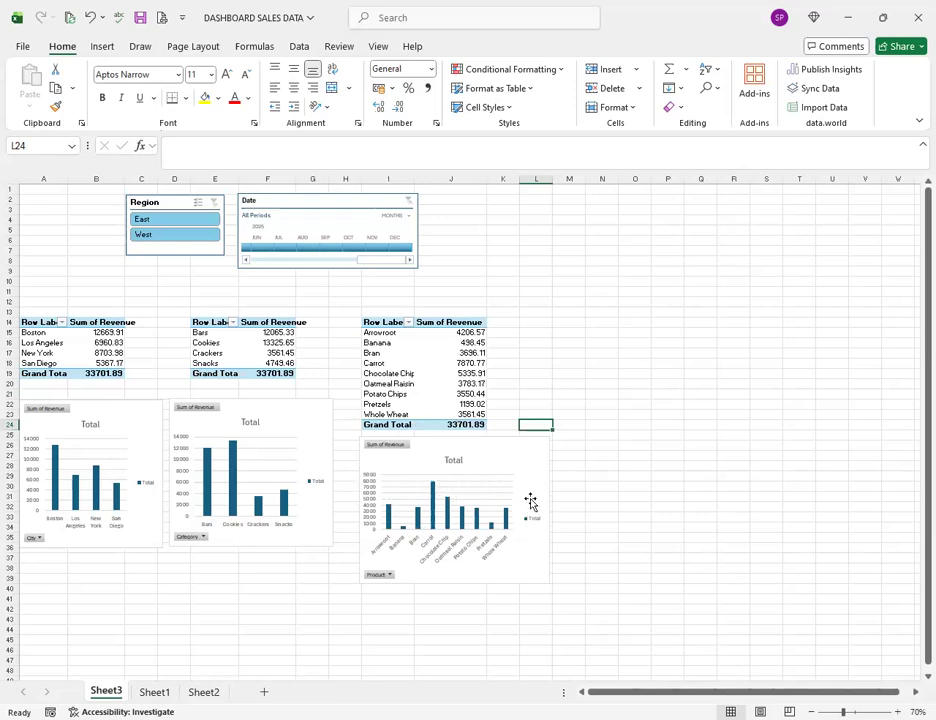
{"action": "scroll", "coordinate": [531, 500], "scroll_direction": "up", "scroll_amount": 1}
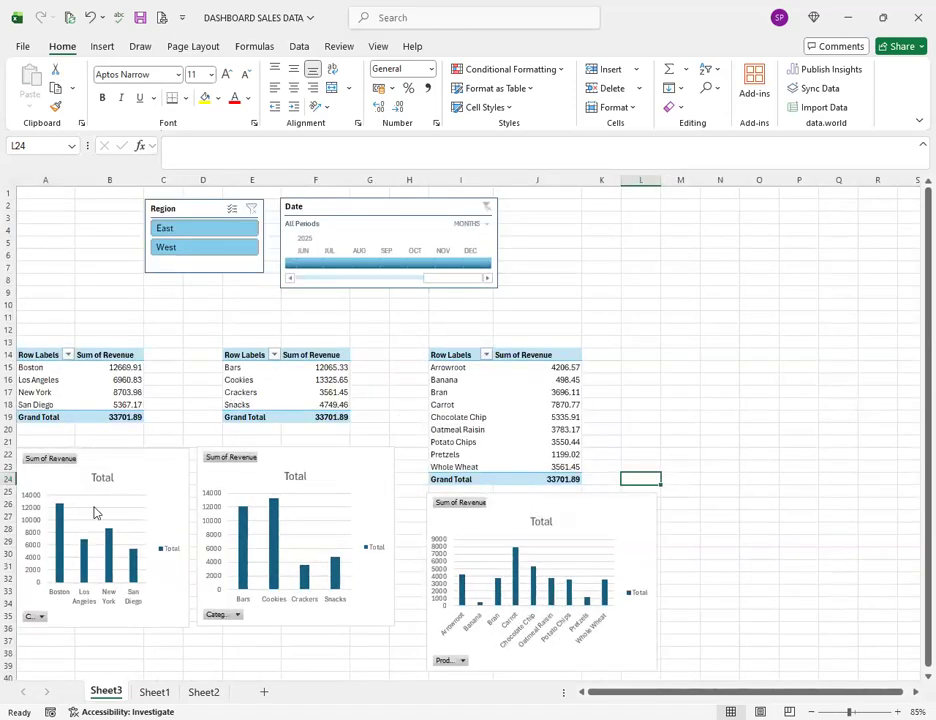
{"action": "left_click", "coordinate": [152, 470]}
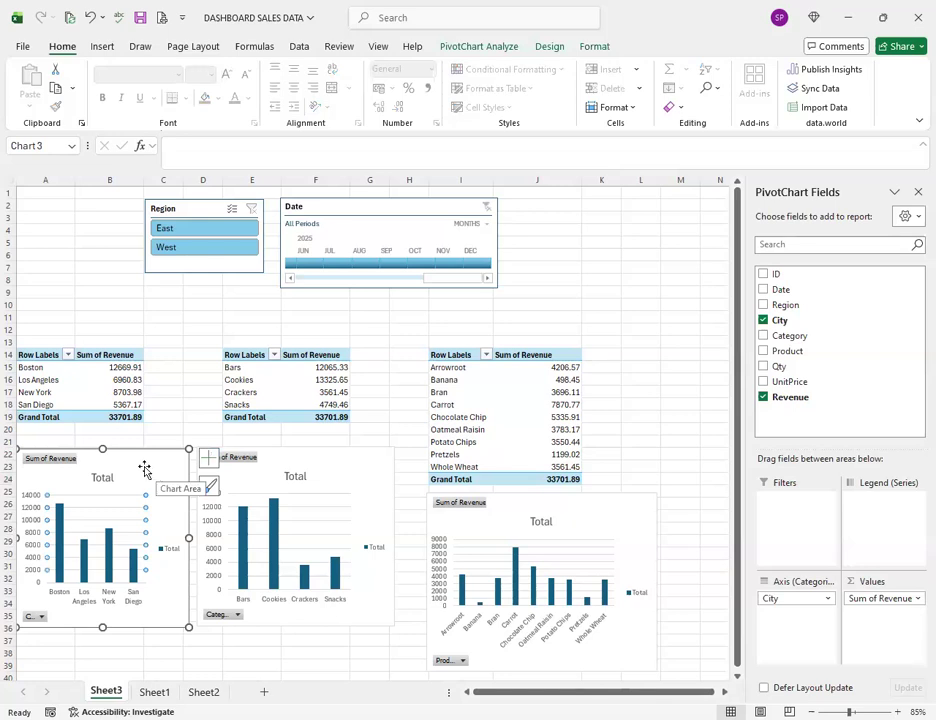
{"action": "left_click", "coordinate": [48, 382]}
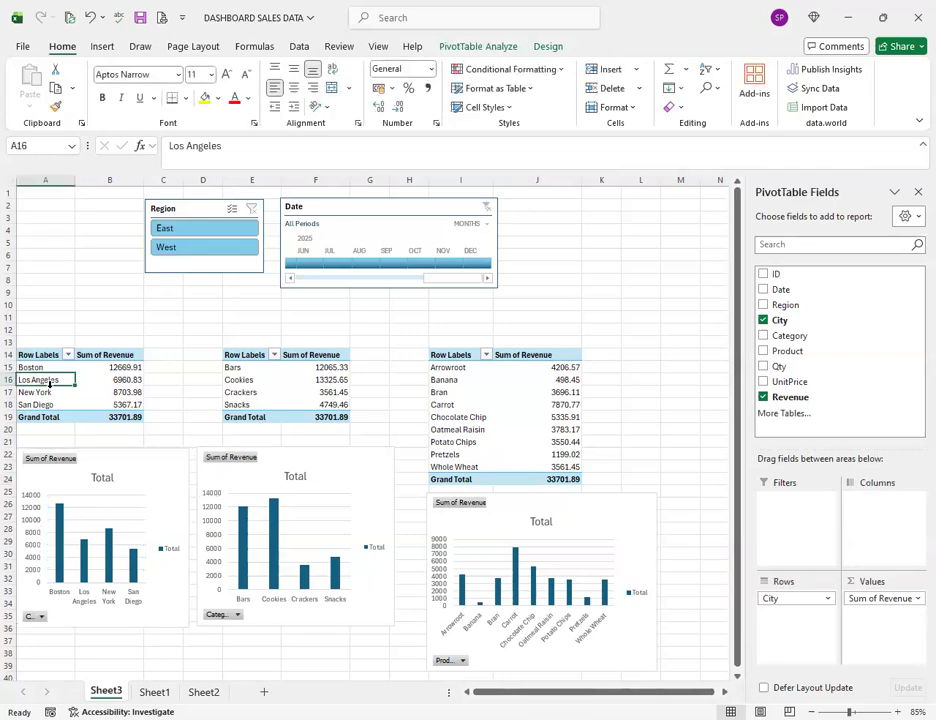
{"action": "left_click", "coordinate": [160, 472]}
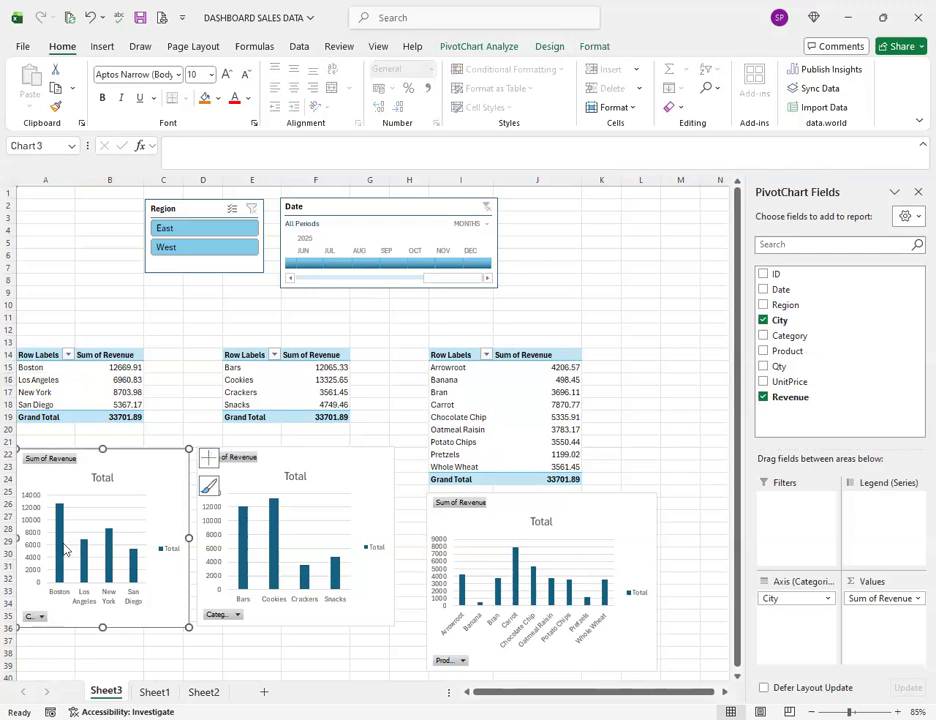
{"action": "left_click", "coordinate": [328, 562]}
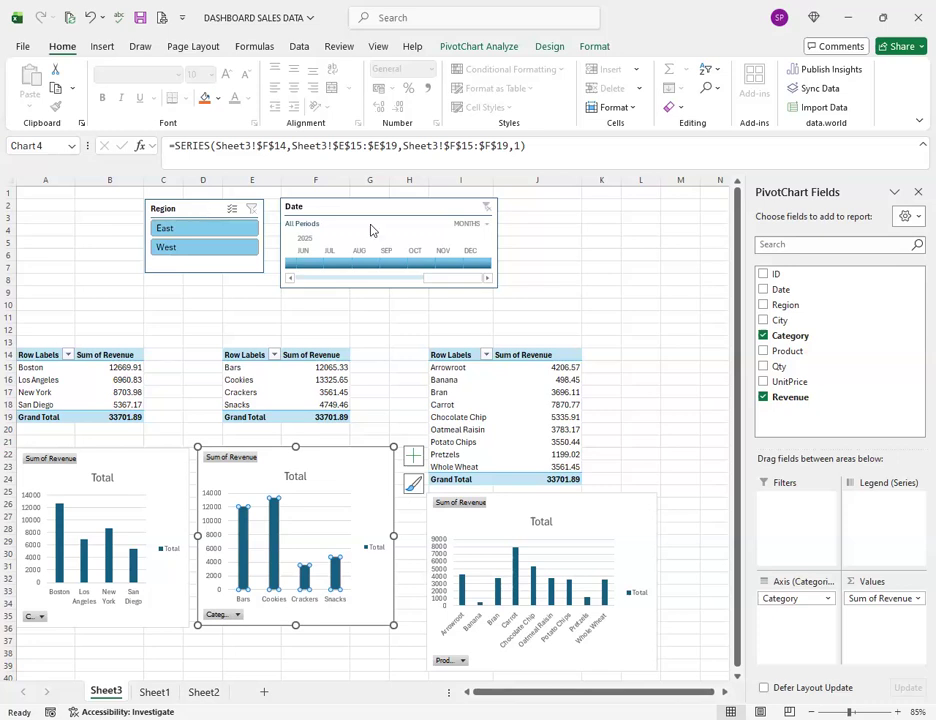
{"action": "left_click", "coordinate": [62, 380]}
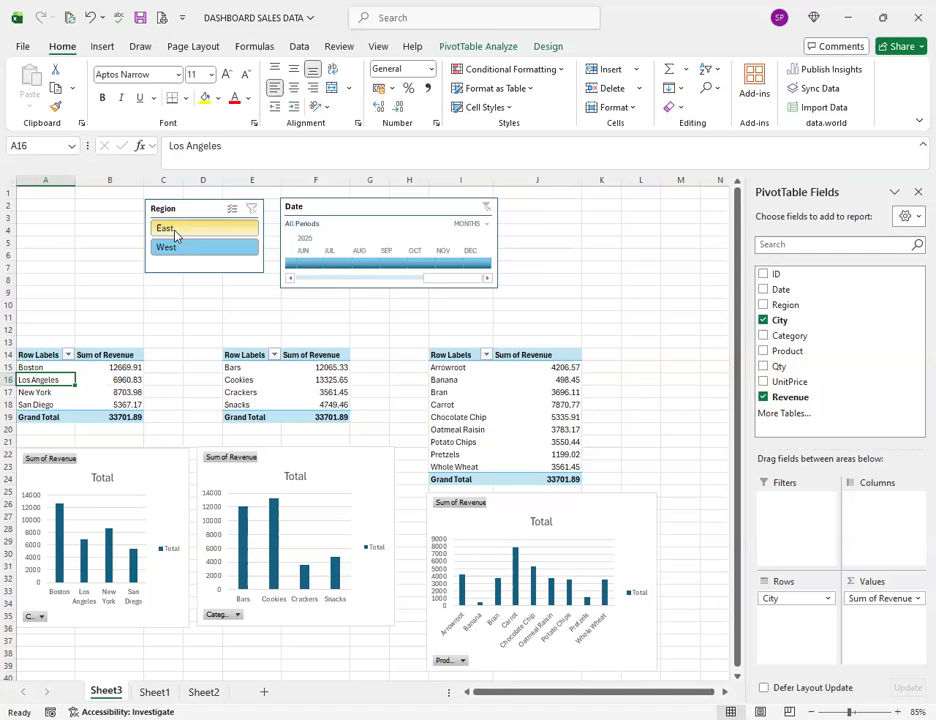
- Switch the Date timeline's time level to Years and filter it to 2025
{"action": "left_click", "coordinate": [484, 225]}
{"action": "left_click", "coordinate": [491, 242]}
{"action": "left_click", "coordinate": [335, 265]}
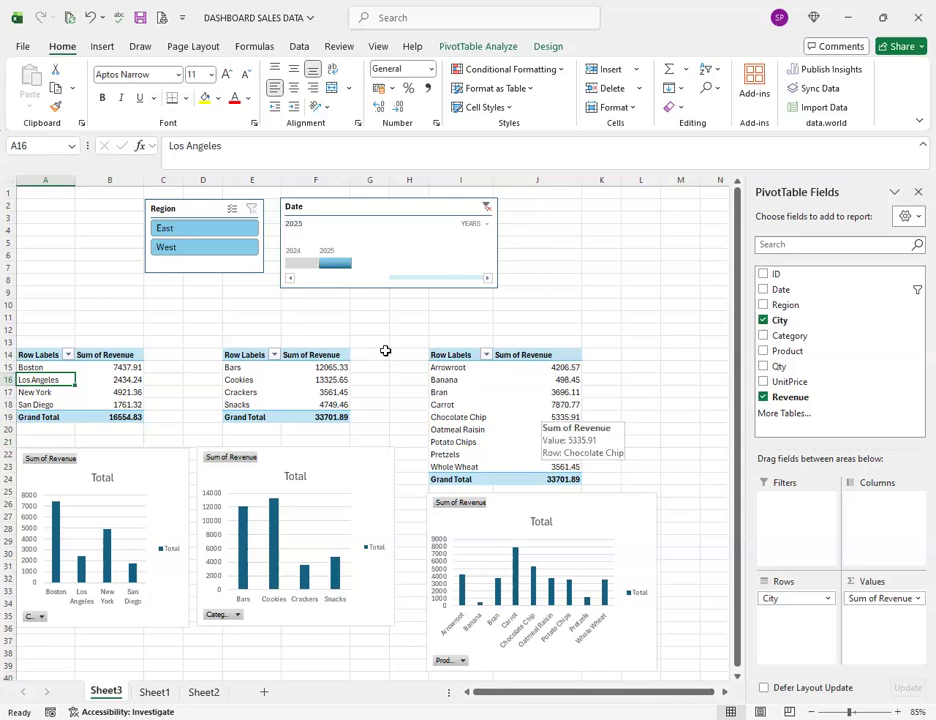
{"action": "left_click", "coordinate": [193, 210]}
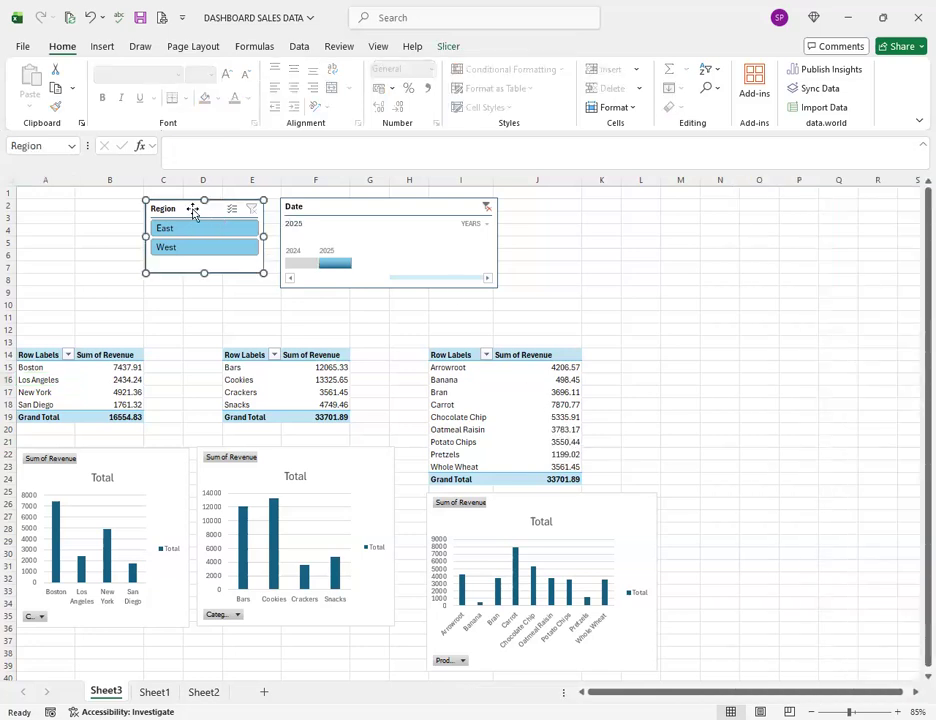
{"action": "left_click_drag", "start_coordinate": [193, 210], "coordinate": [183, 213]}
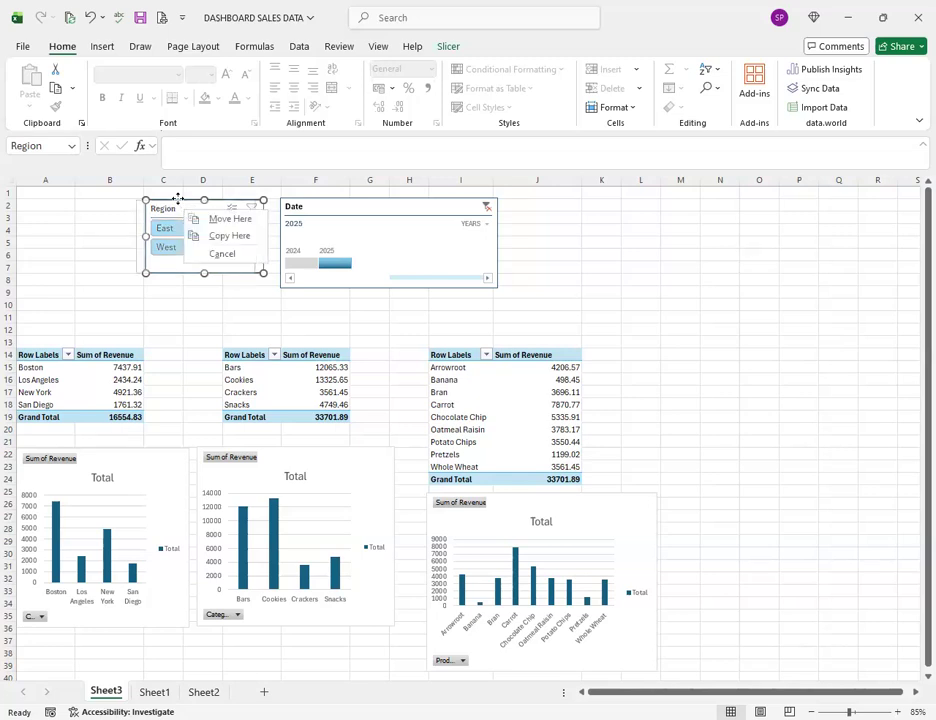
{"action": "key", "text": "Escape"}
{"action": "right_click", "coordinate": [181, 201]}
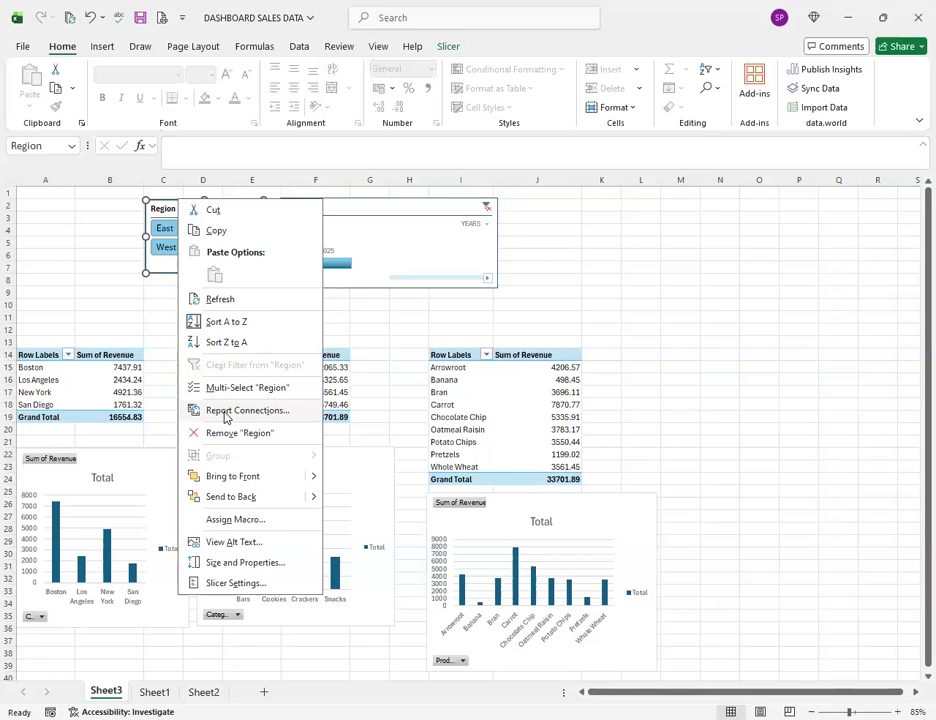
- Connect the Region slicer to the CATEGORYWISE and PRODUCTWISE PivotTables through its report connections
{"action": "left_click", "coordinate": [450, 48]}
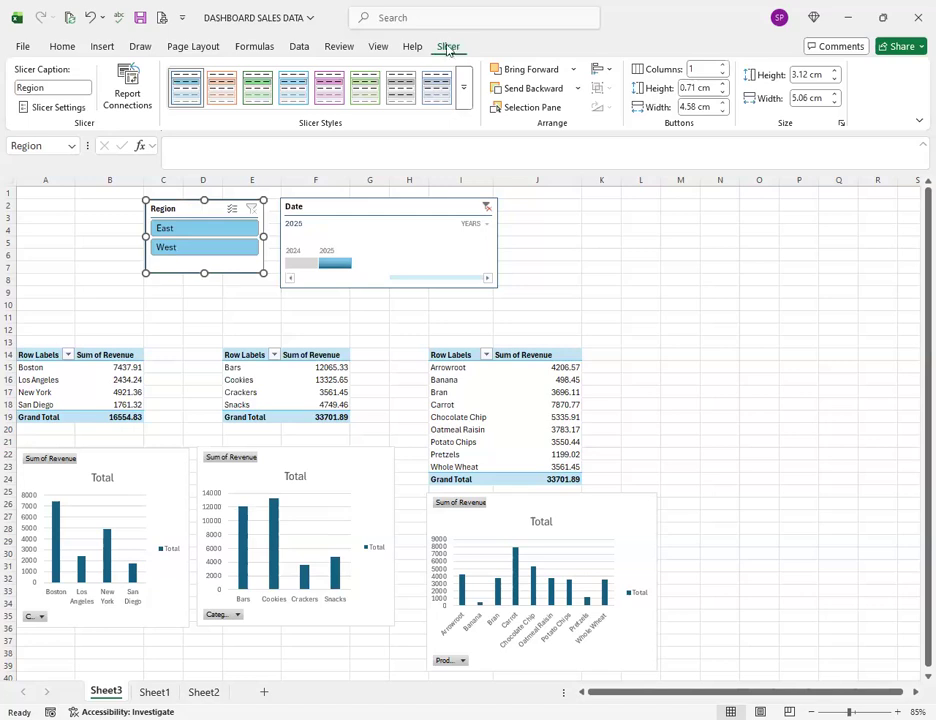
{"action": "left_click", "coordinate": [203, 292]}
{"action": "left_click", "coordinate": [203, 205]}
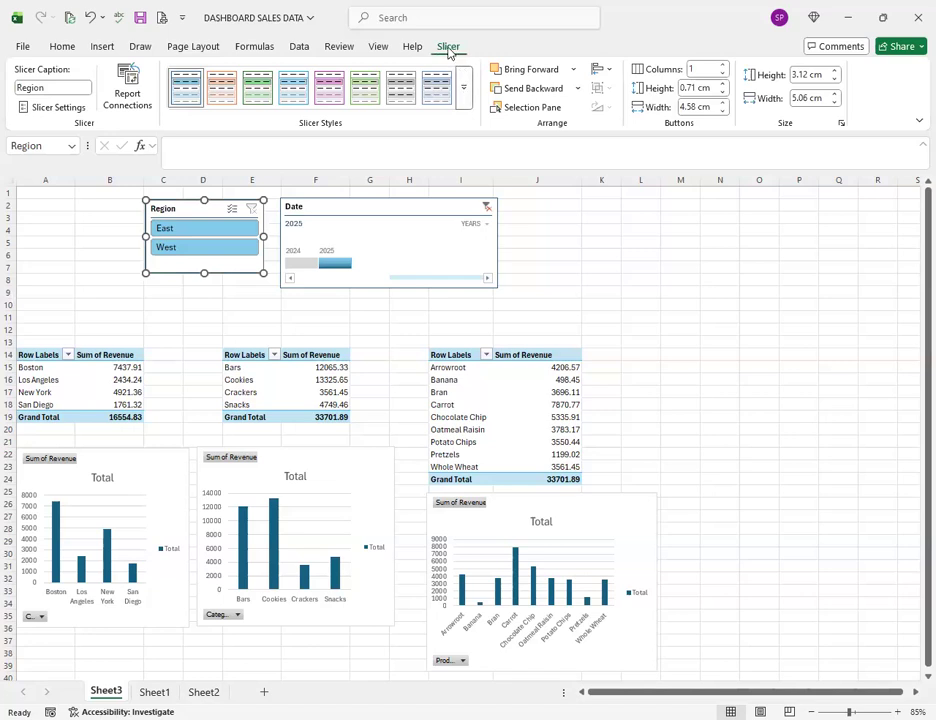
{"action": "left_click", "coordinate": [137, 95]}
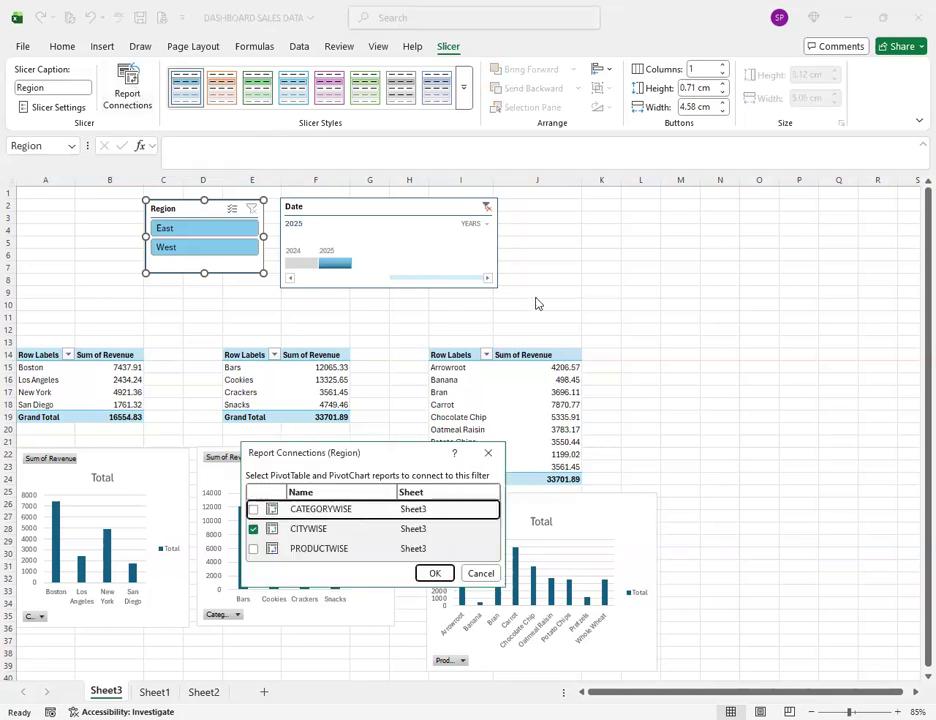
{"action": "left_click_drag", "start_coordinate": [372, 453], "coordinate": [662, 198]}
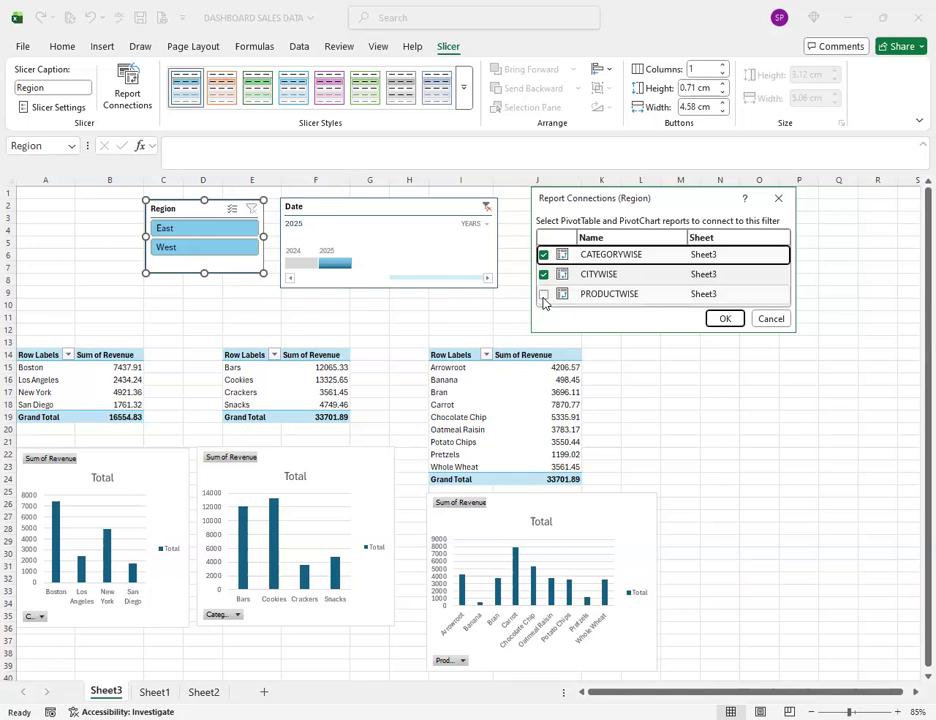
{"action": "left_click", "coordinate": [544, 297]}
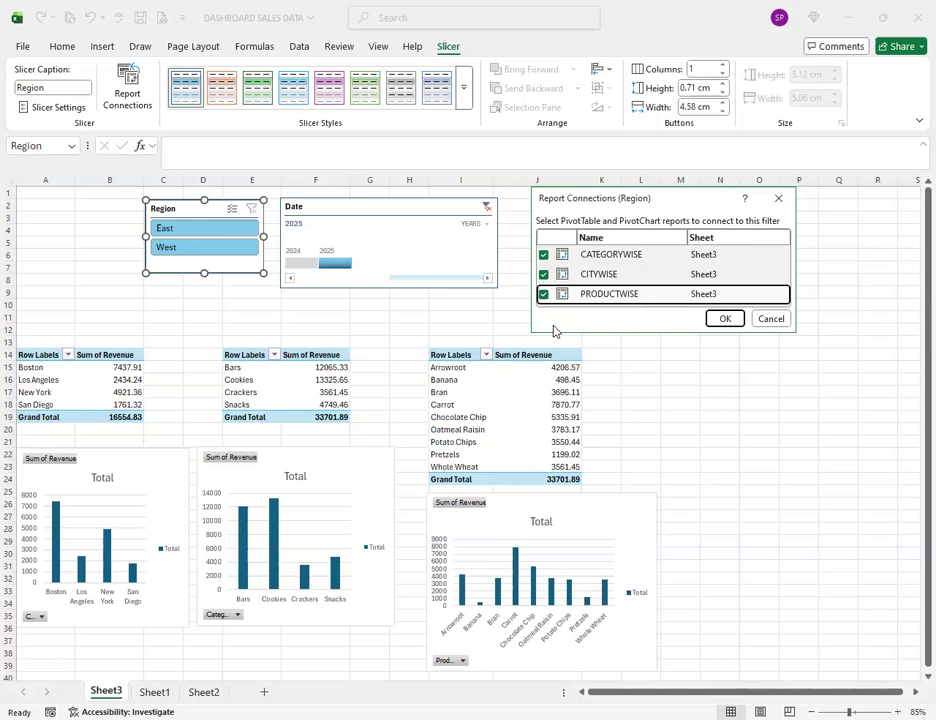
{"action": "left_click", "coordinate": [722, 319]}
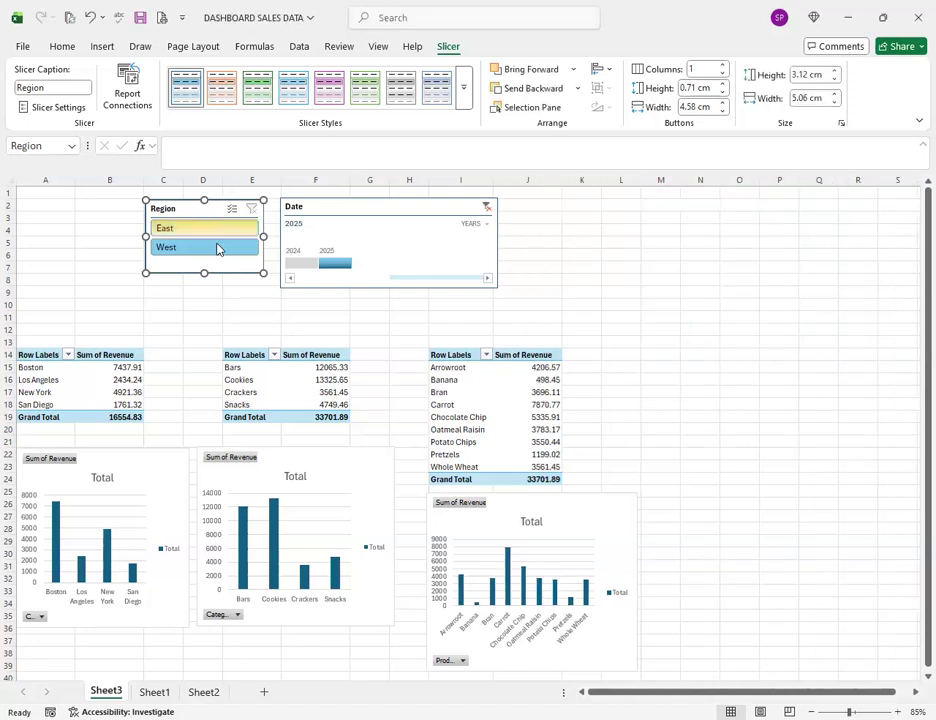
- Connect the Date timeline to the CATEGORYWISE and PRODUCTWISE PivotTables through its report connections
{"action": "left_click", "coordinate": [351, 206]}
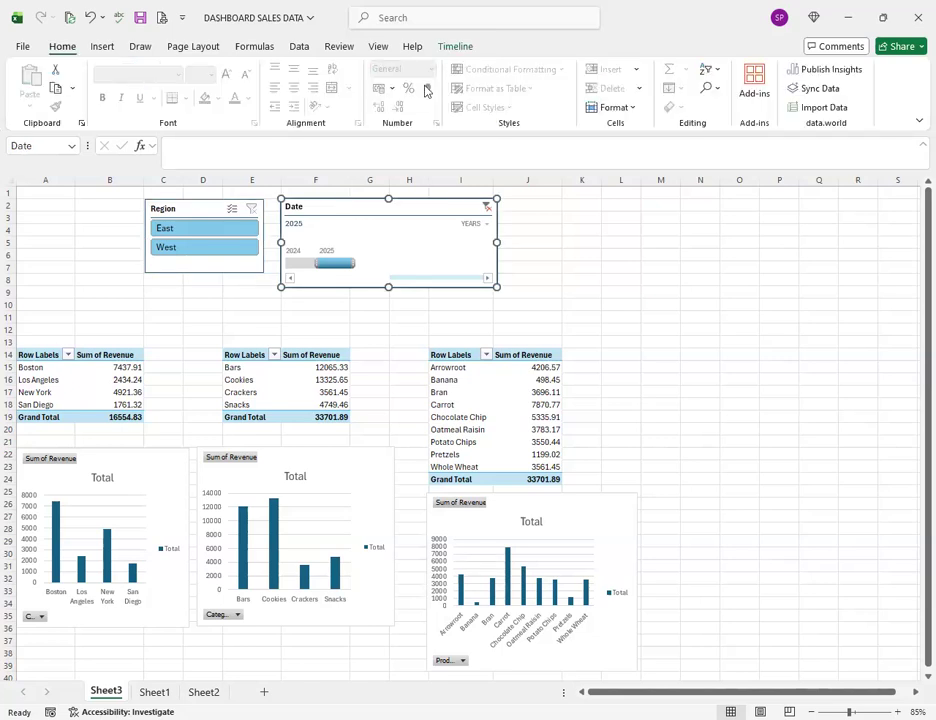
{"action": "left_click", "coordinate": [452, 48]}
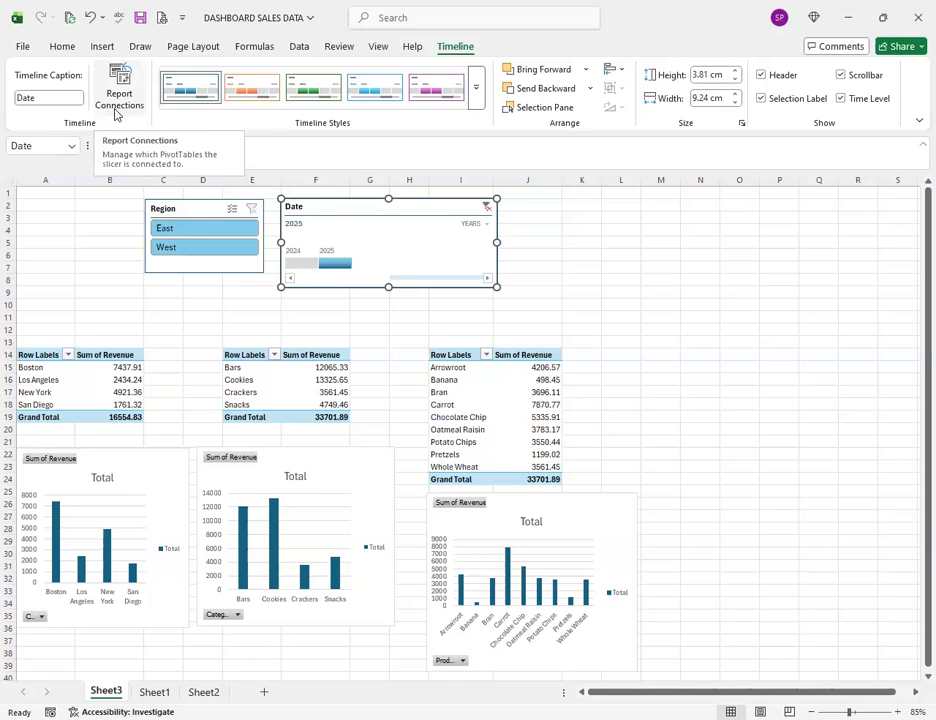
{"action": "right_click", "coordinate": [379, 210]}
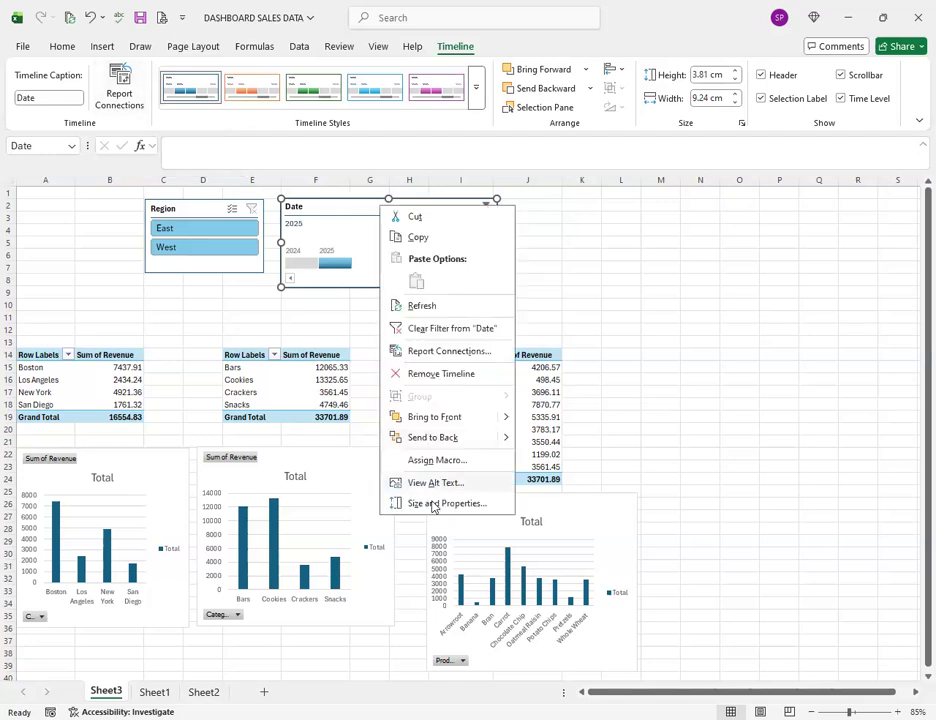
{"action": "left_click", "coordinate": [437, 352]}
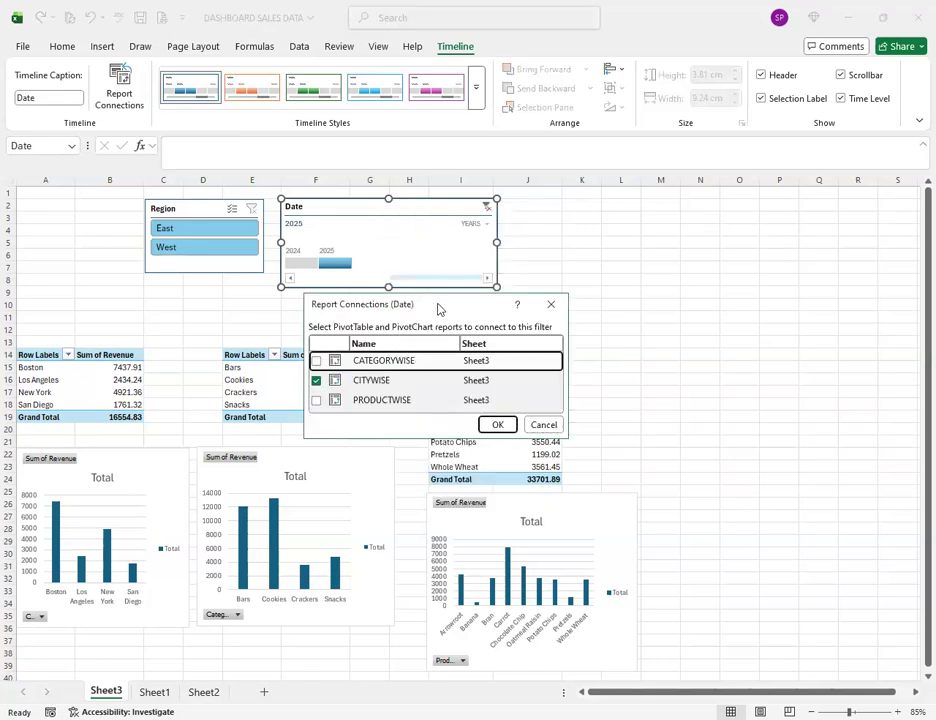
{"action": "left_click_drag", "start_coordinate": [437, 305], "coordinate": [707, 208]}
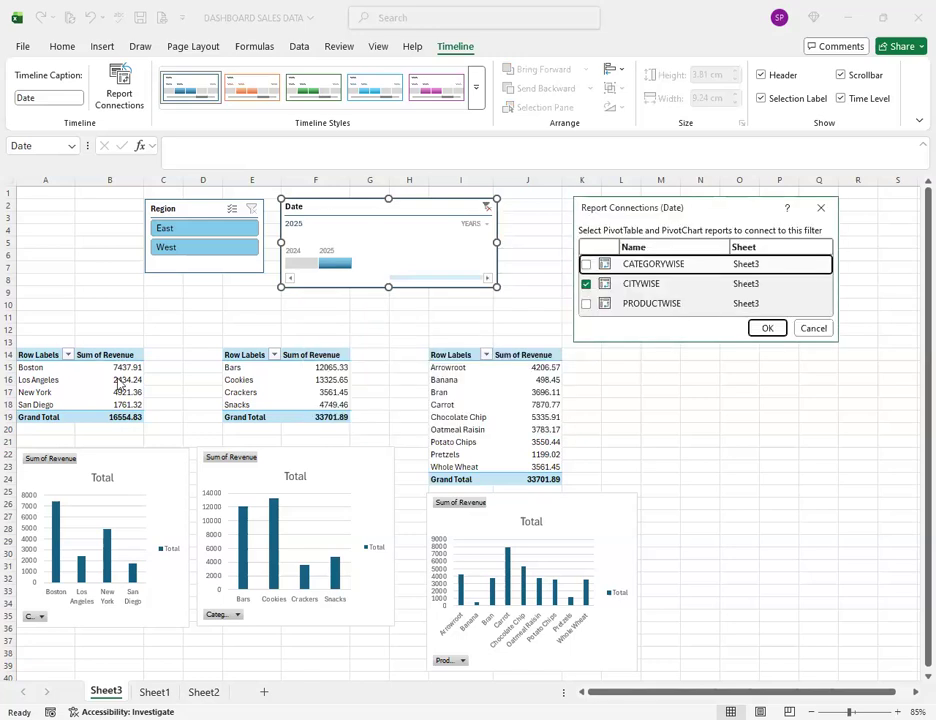
{"action": "left_click", "coordinate": [586, 264]}
{"action": "left_click", "coordinate": [586, 303]}
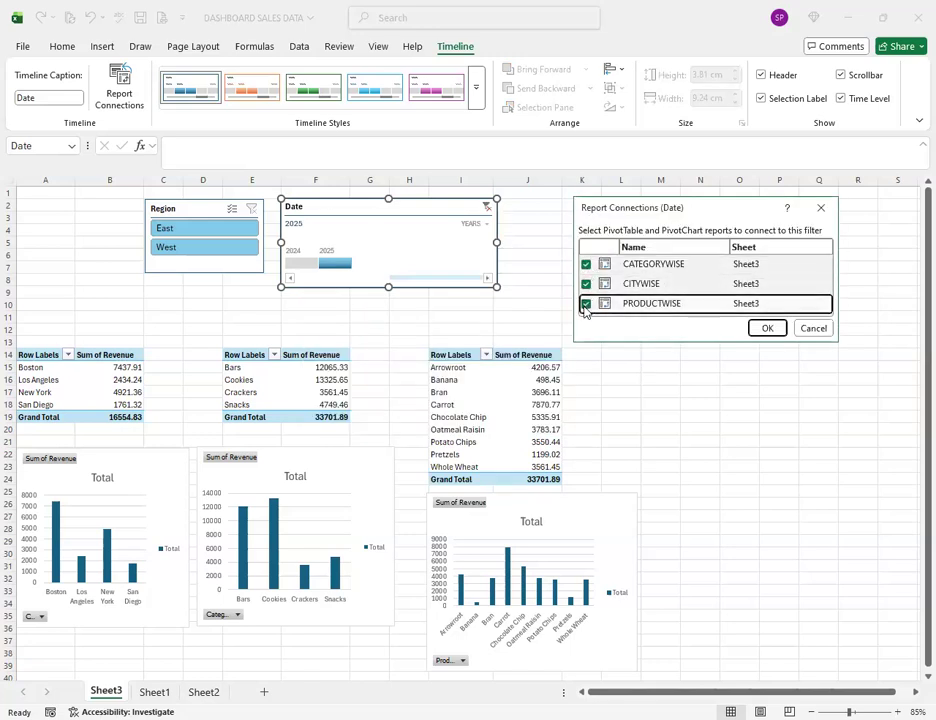
{"action": "left_click", "coordinate": [769, 328]}
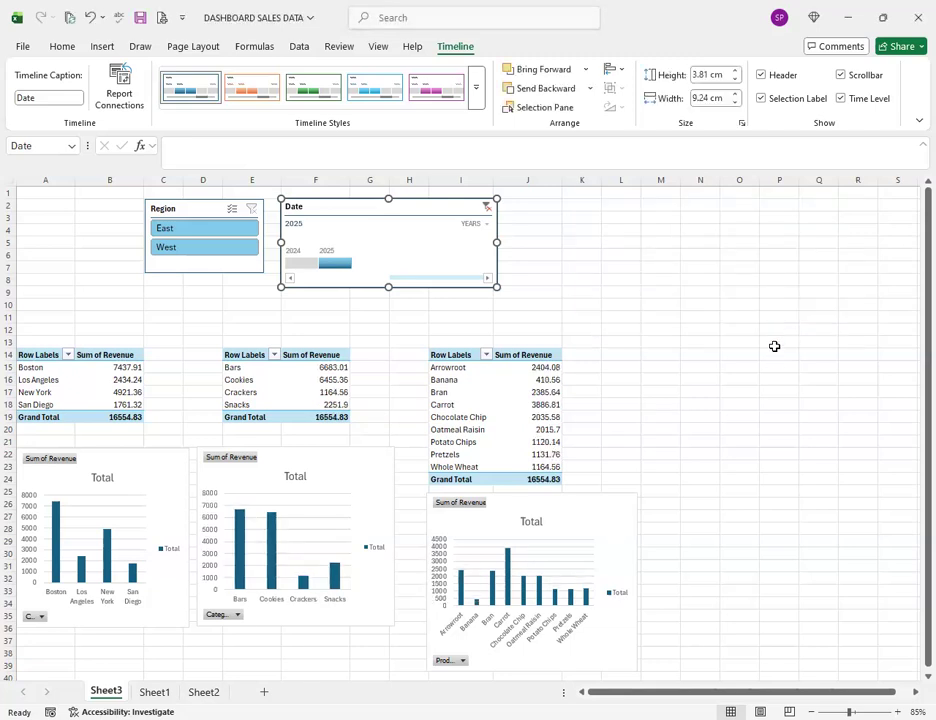
- Test the Date timeline by alternating its filter between 2024 and 2025, ending on 2024
{"action": "left_click", "coordinate": [302, 264]}
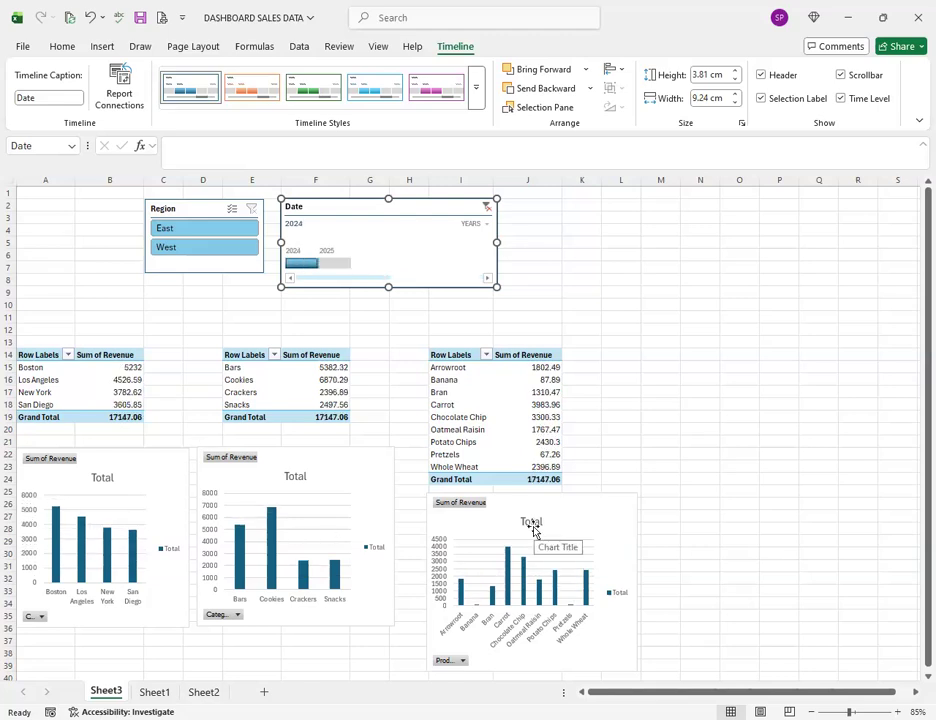
{"action": "left_click", "coordinate": [340, 265]}
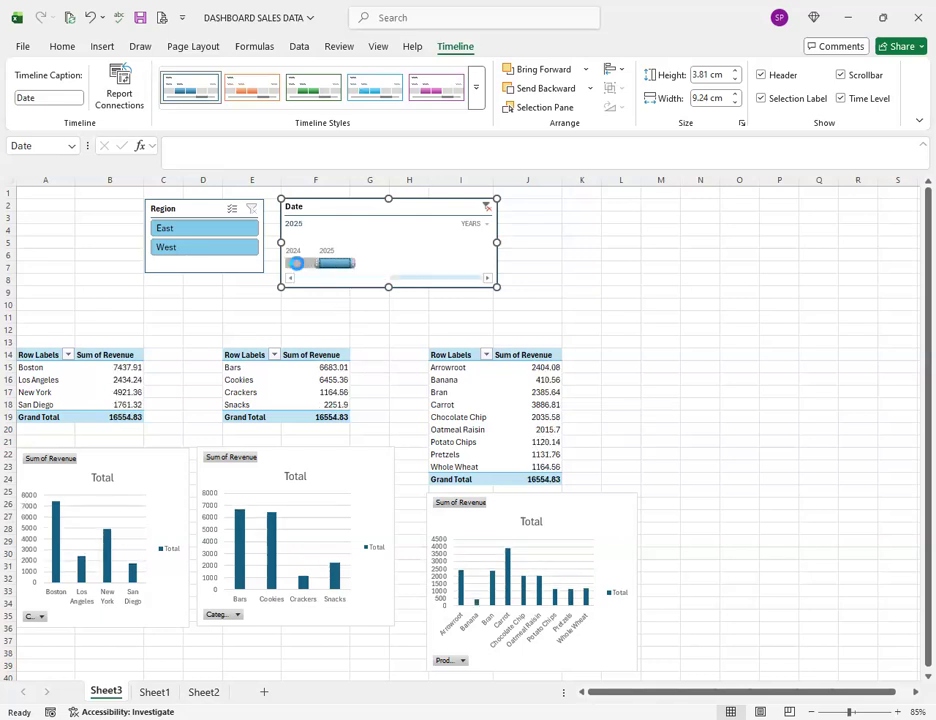
{"action": "left_click", "coordinate": [300, 264]}
{"action": "left_click", "coordinate": [334, 267]}
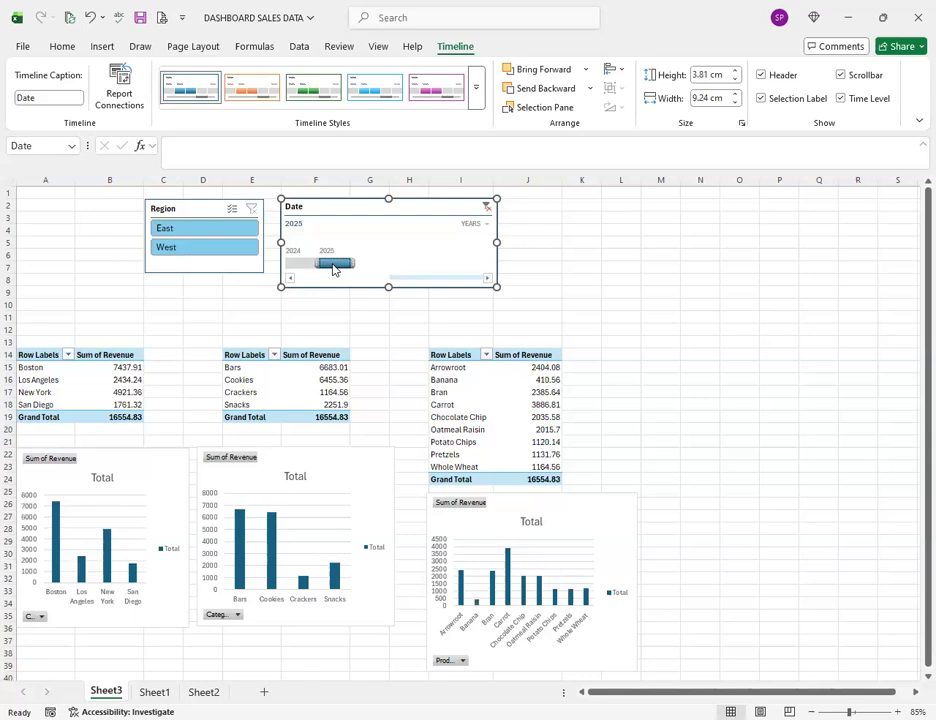
{"action": "left_click", "coordinate": [300, 263]}
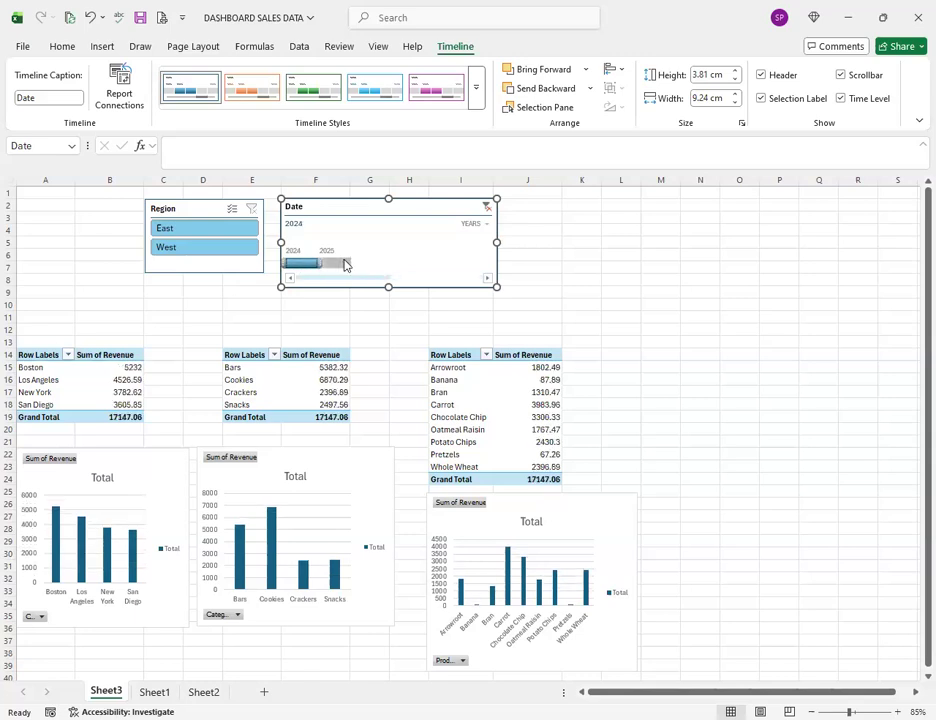
- Test the Date timeline with 2025 and 2024 and the Region slicer with East and West, and clear both filters
{"action": "left_click", "coordinate": [345, 264]}
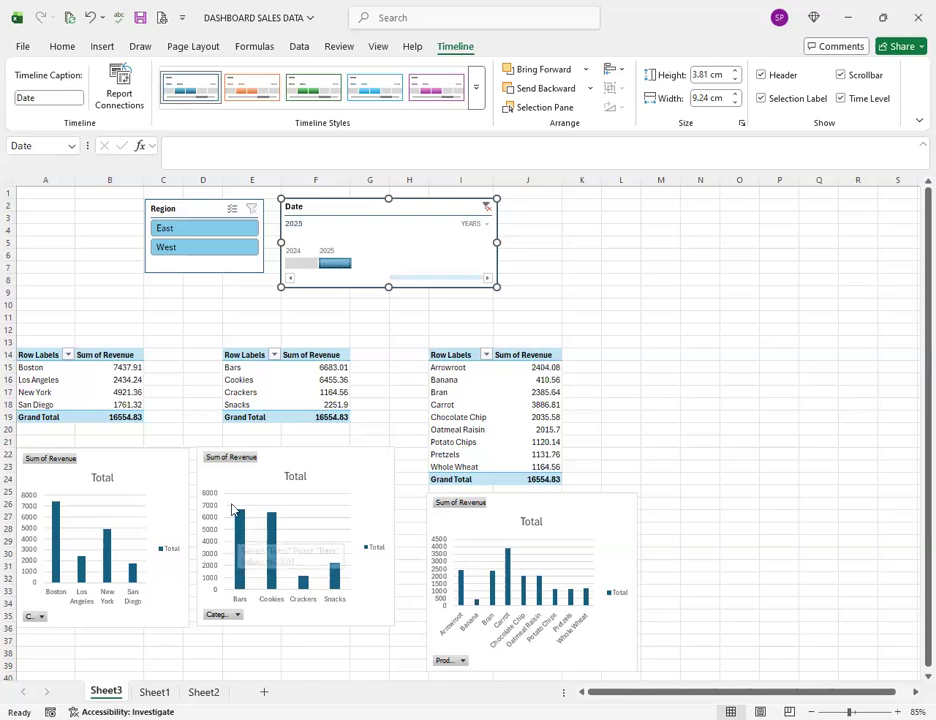
{"action": "mouse_move", "coordinate": [234, 502]}
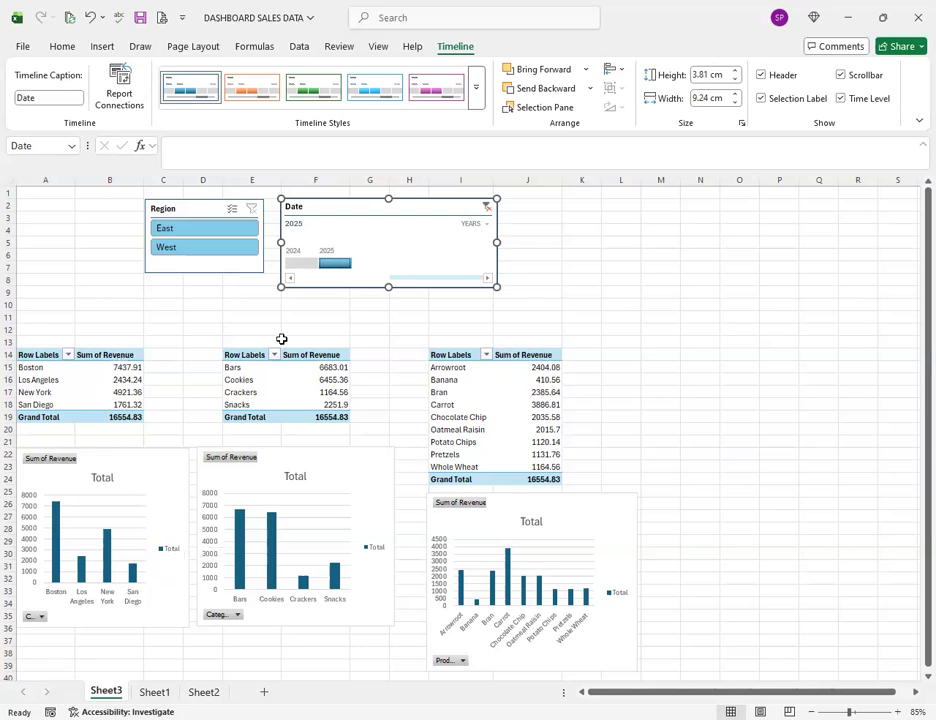
{"action": "left_click", "coordinate": [303, 263]}
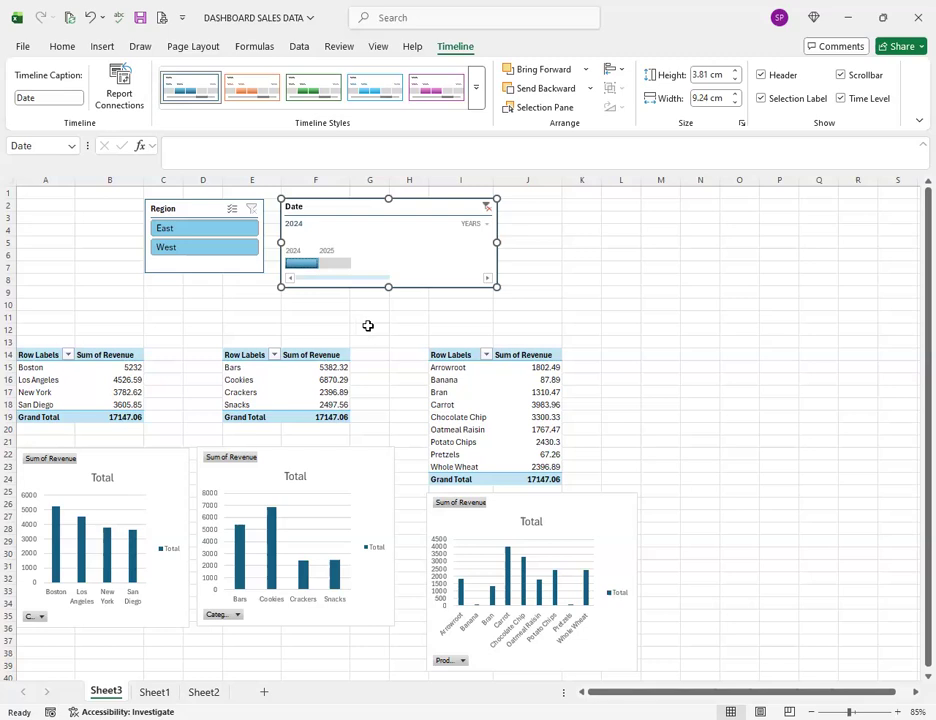
{"action": "left_click", "coordinate": [214, 230]}
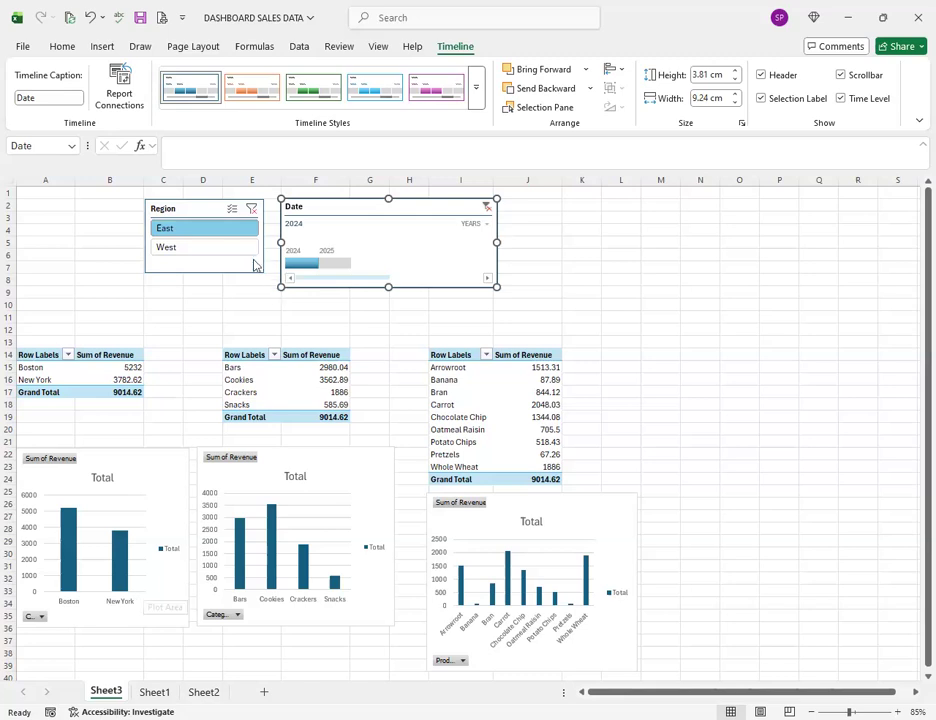
{"action": "left_click", "coordinate": [201, 249]}
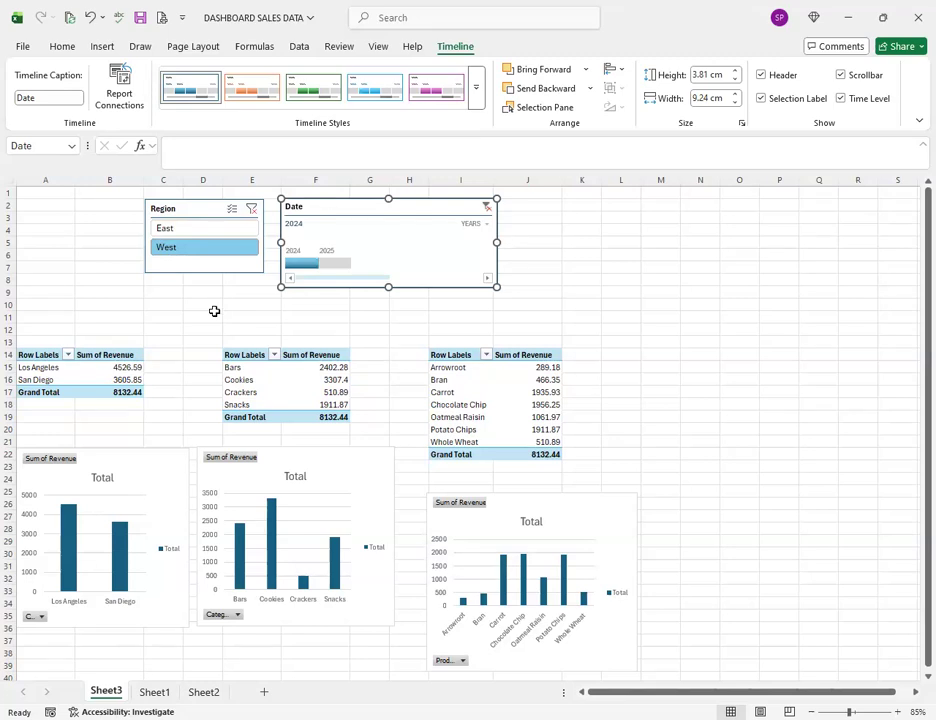
{"action": "left_click", "coordinate": [252, 209]}
{"action": "left_click", "coordinate": [486, 207]}
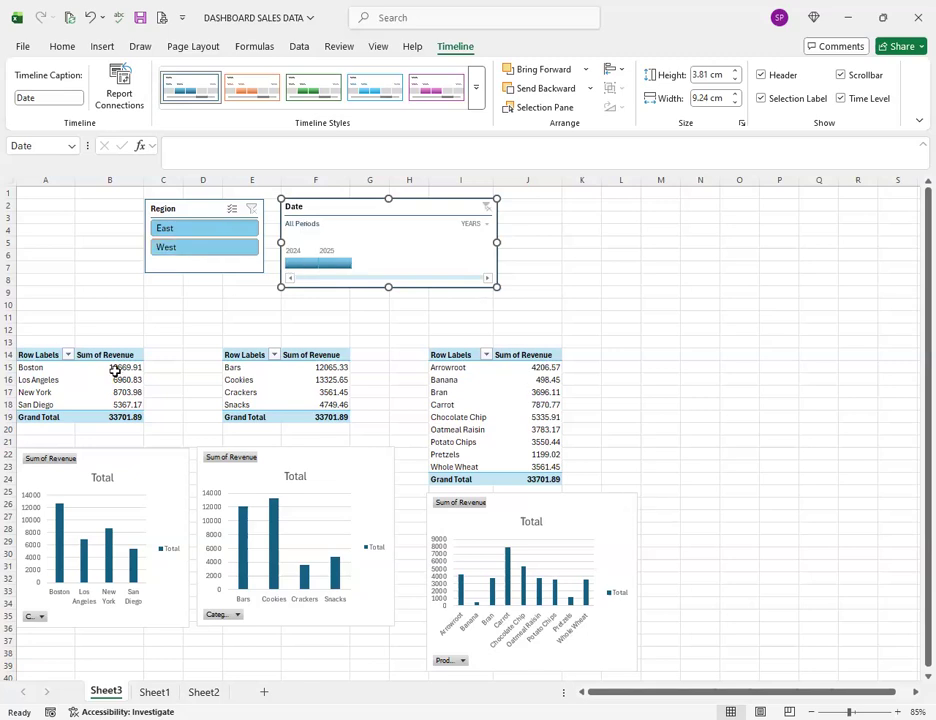
- Compare the charts with the Date timeline filtered to 2024 and to 2025, and narrow the 2025 view to the East region
{"action": "left_click", "coordinate": [298, 265]}
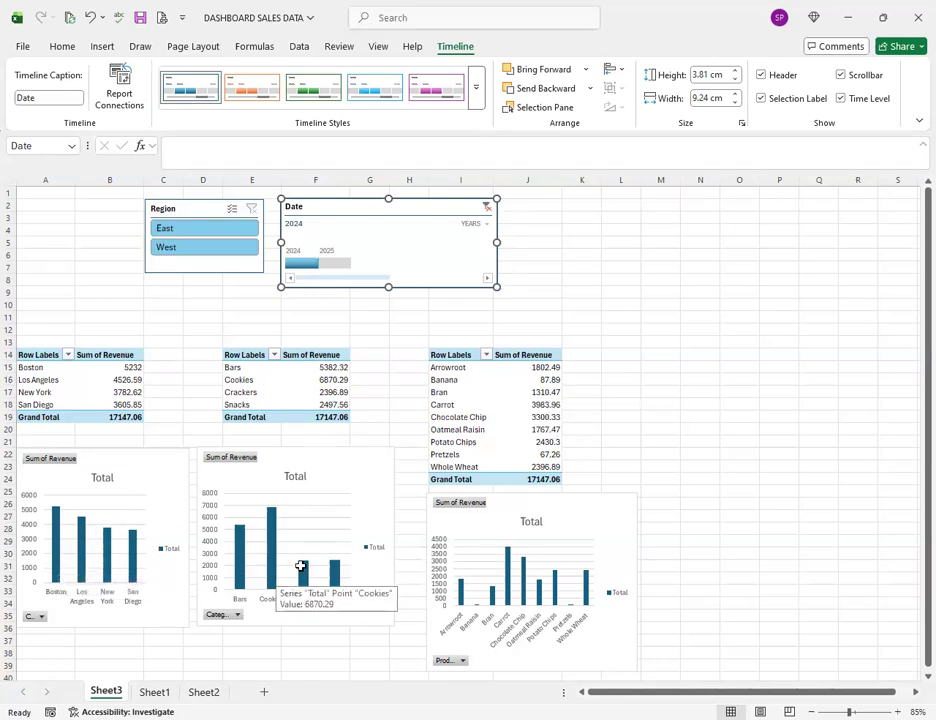
{"action": "mouse_move", "coordinate": [506, 588]}
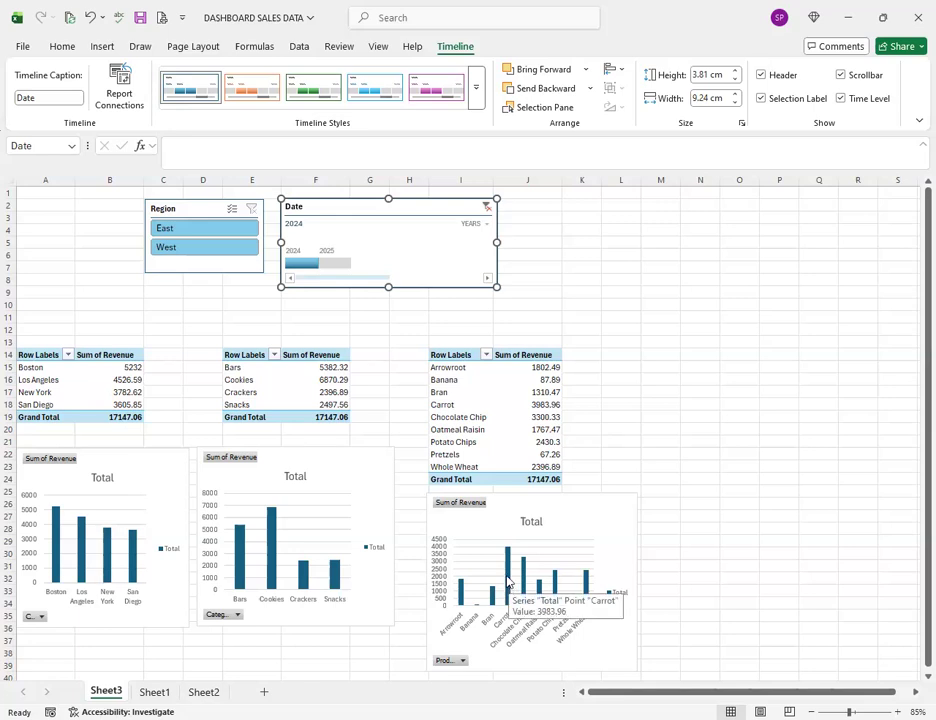
{"action": "left_click", "coordinate": [331, 266]}
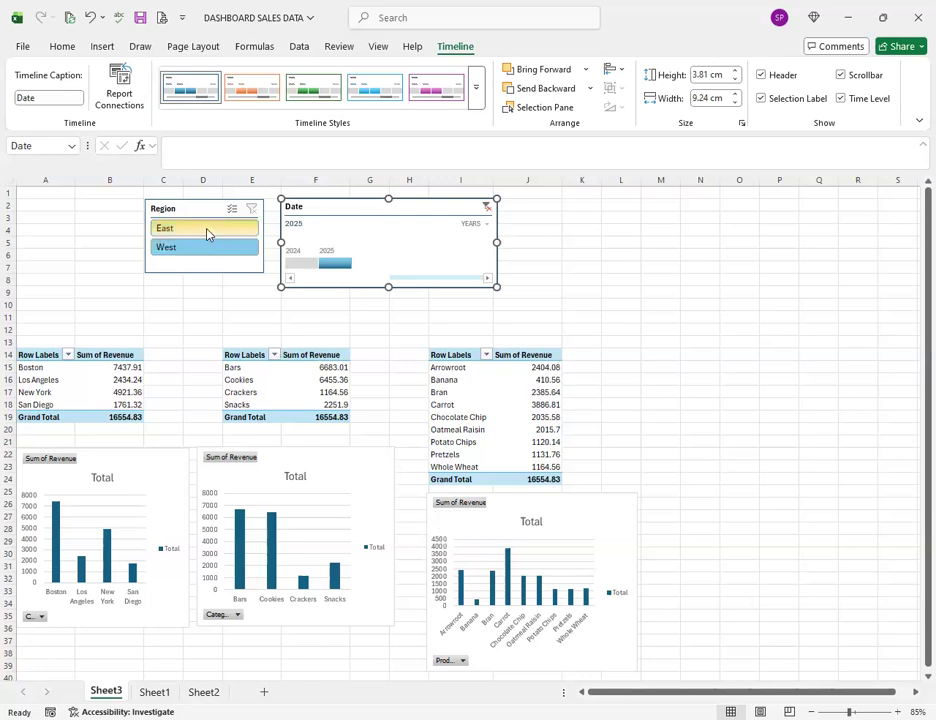
{"action": "left_click", "coordinate": [208, 233]}
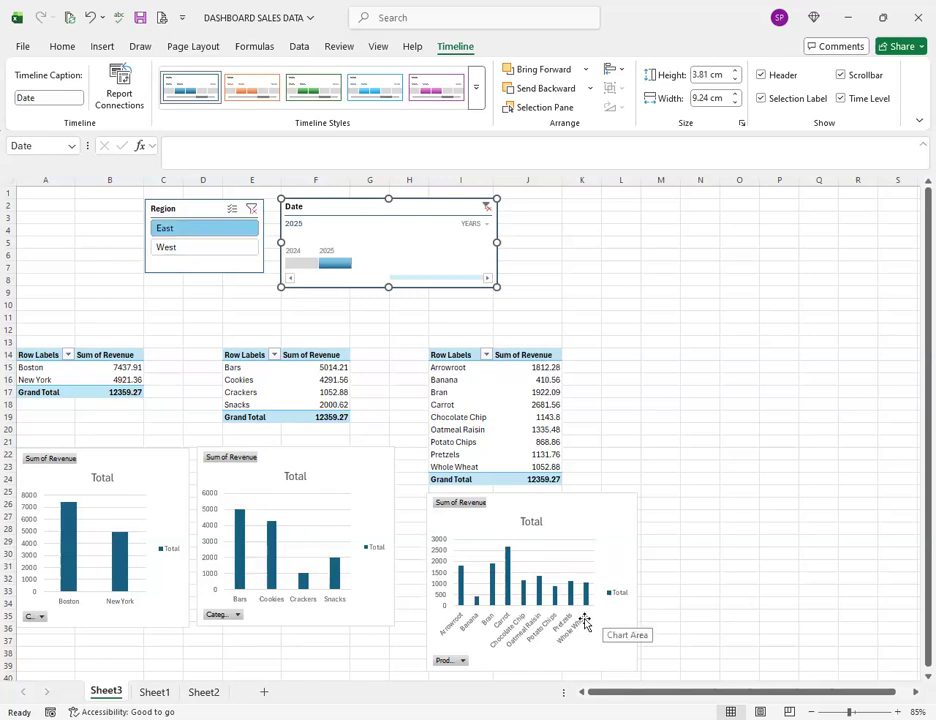
{"action": "mouse_move", "coordinate": [524, 588]}
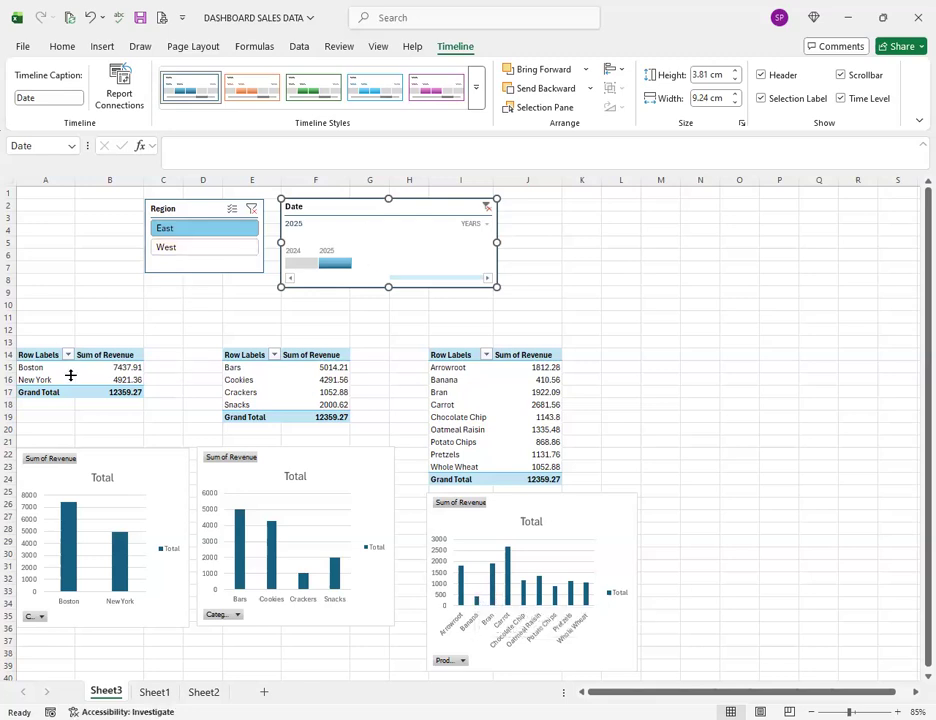
{"action": "left_click", "coordinate": [76, 207]}
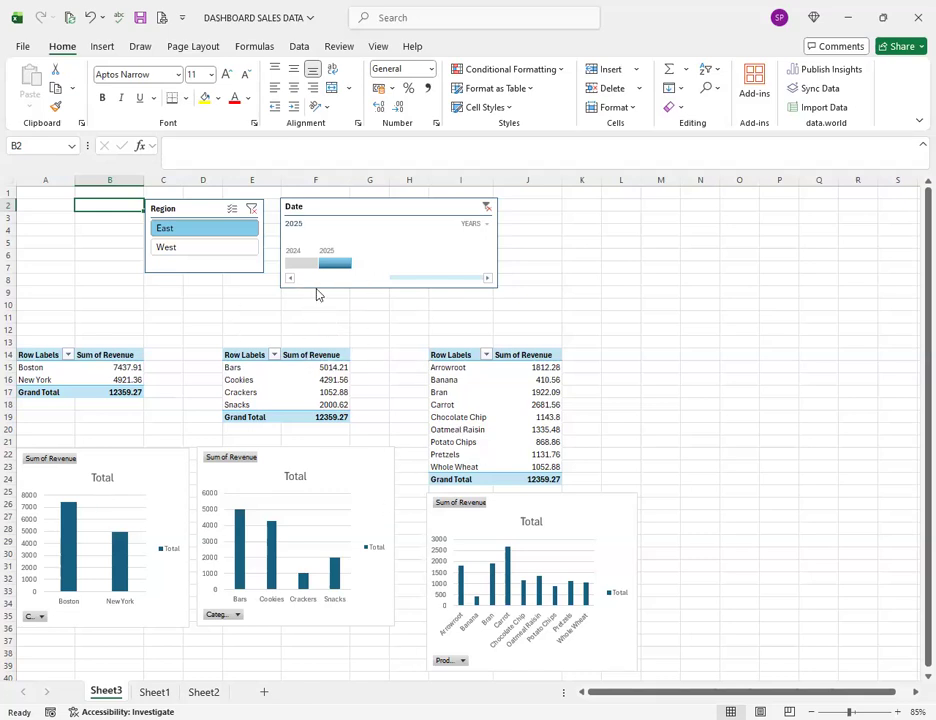
- Filter the Date timeline to 2024 and alternate the Region slicer between East and West, ending on West
{"action": "left_click", "coordinate": [296, 264]}
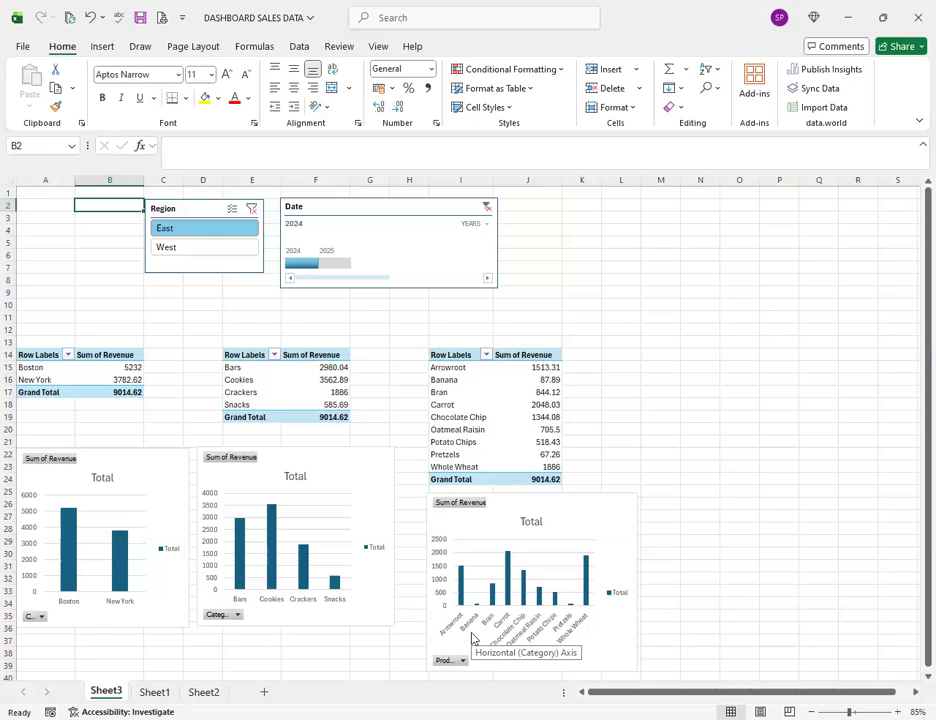
{"action": "left_click", "coordinate": [184, 250]}
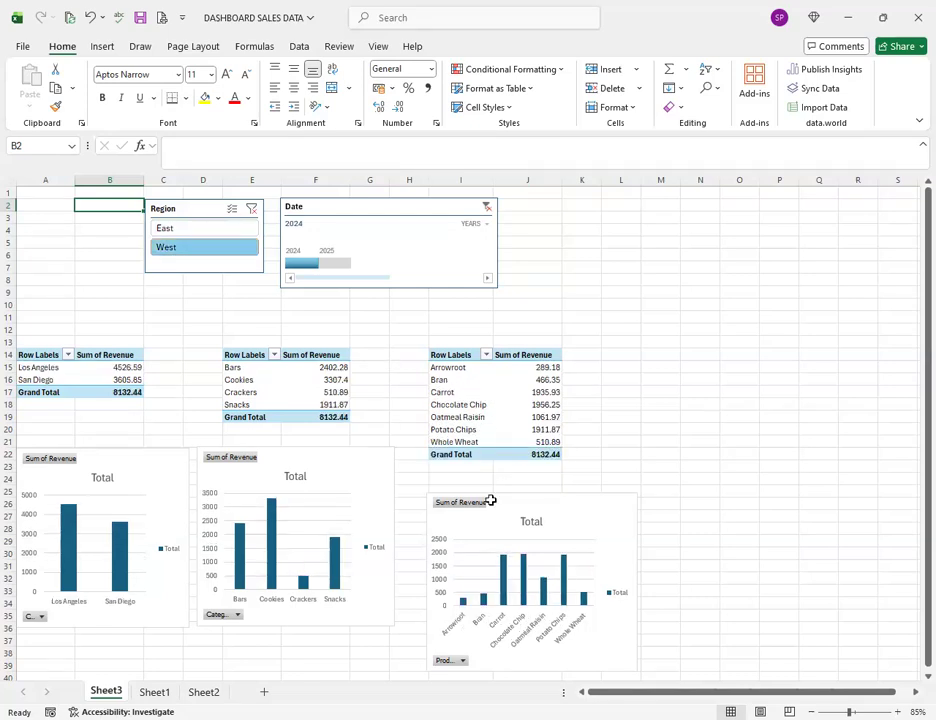
{"action": "left_click", "coordinate": [188, 228]}
{"action": "left_click", "coordinate": [251, 209]}
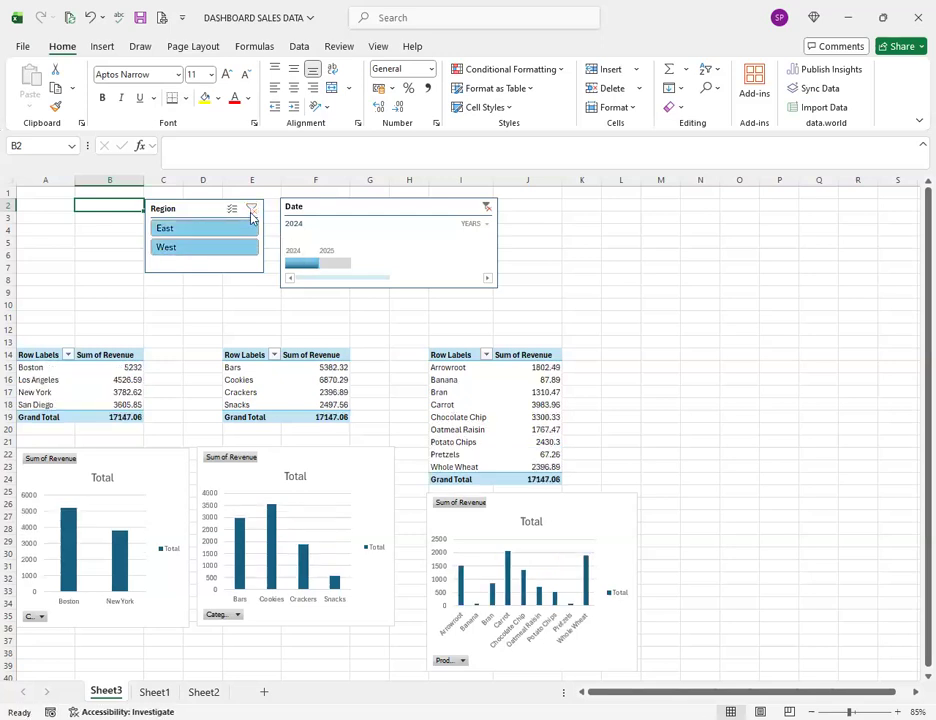
{"action": "left_click", "coordinate": [212, 231]}
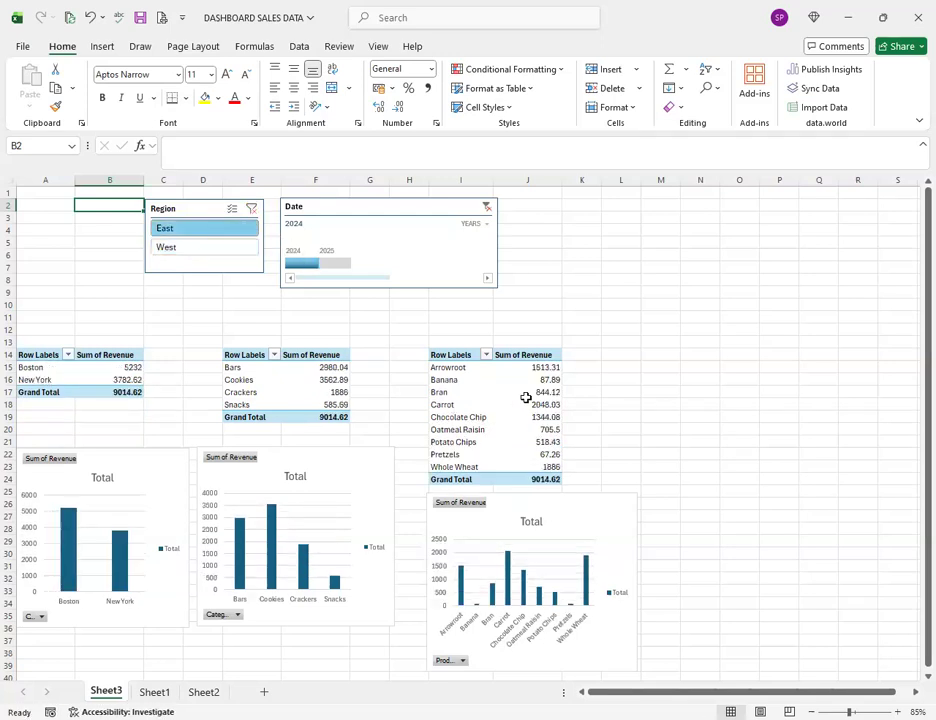
{"action": "left_click", "coordinate": [184, 250]}
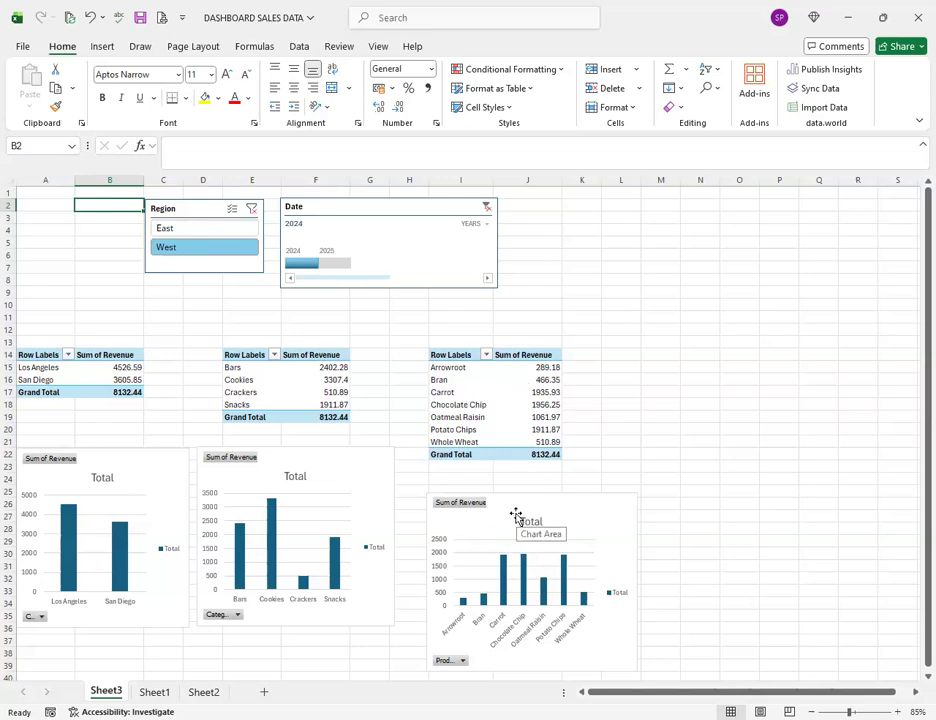
- Move the product chart up level with the other charts, and add Revenue a second time to the city PivotTable's values
{"action": "left_click_drag", "start_coordinate": [516, 515], "coordinate": [504, 459]}
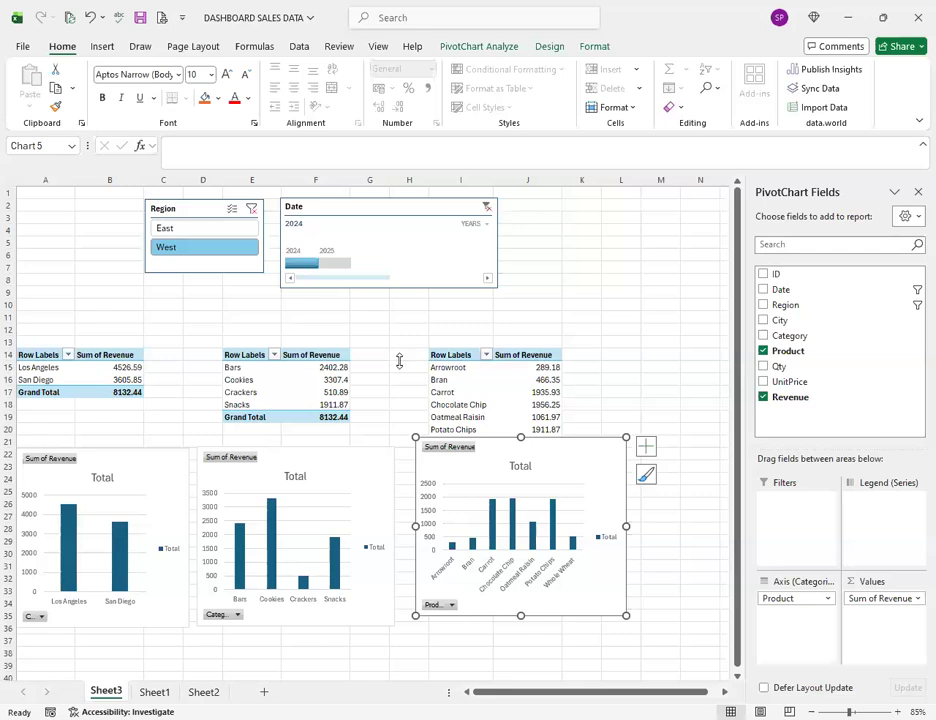
{"action": "left_click", "coordinate": [100, 379]}
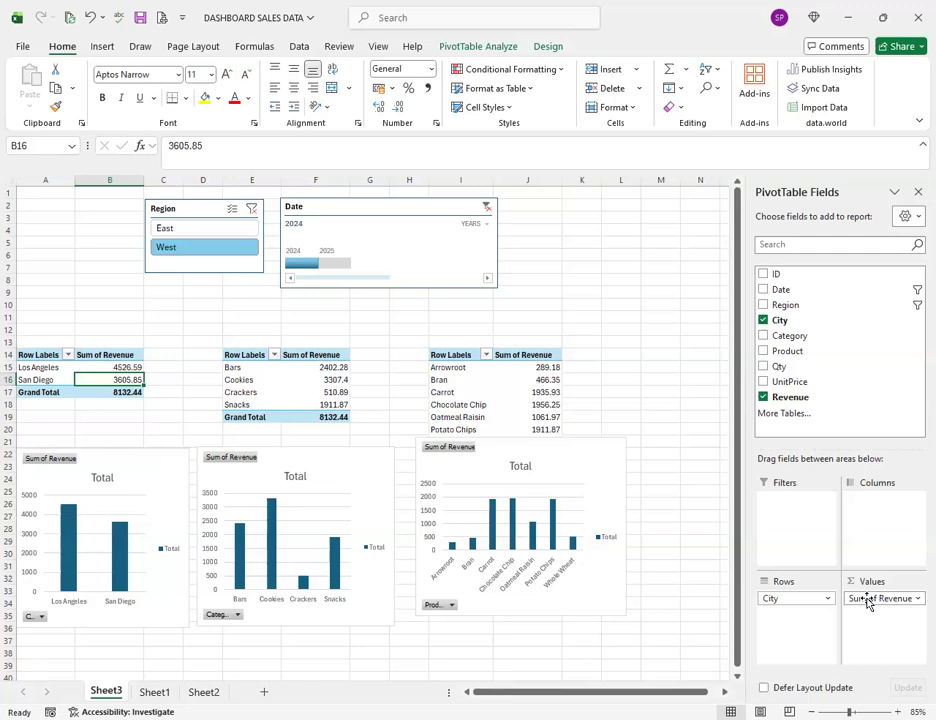
{"action": "left_click", "coordinate": [916, 599]}
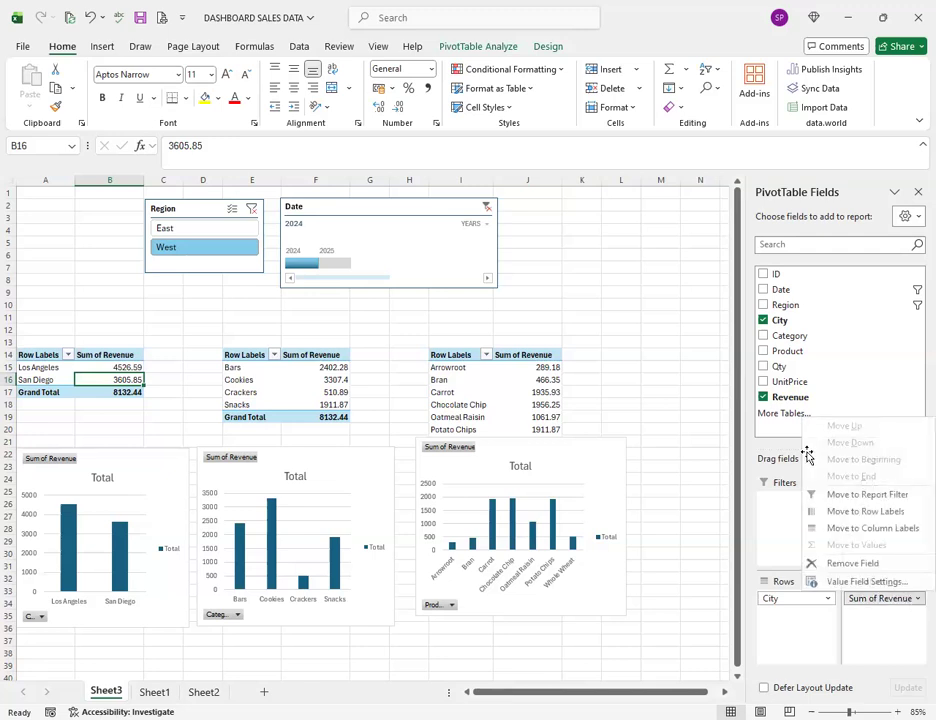
{"action": "left_click_drag", "start_coordinate": [770, 397], "coordinate": [869, 618]}
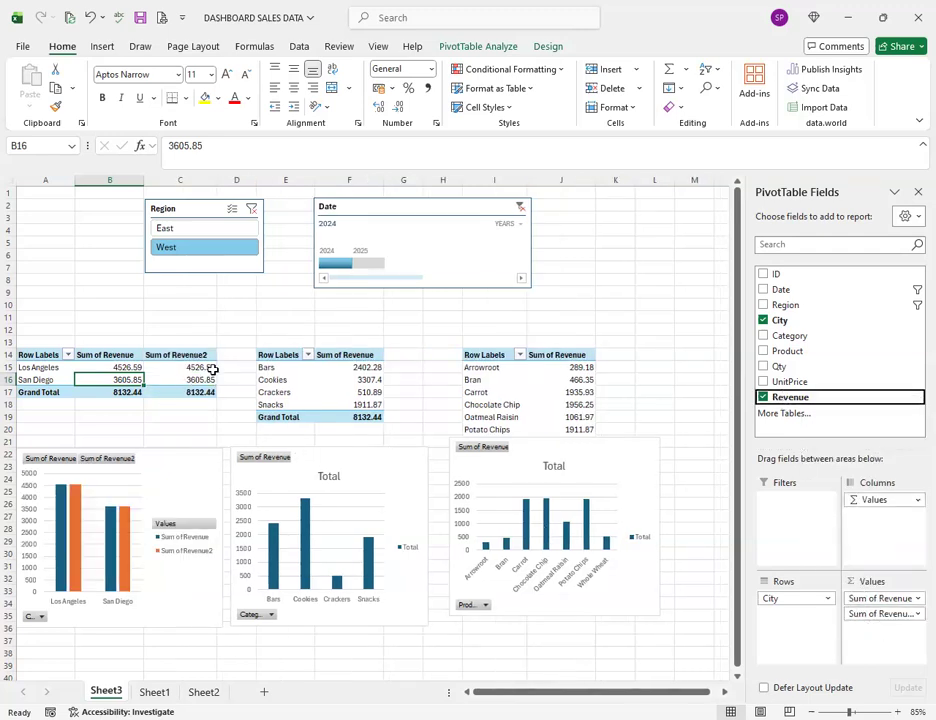
- Show the second revenue value field of the city PivotTable as % of Grand Total
{"action": "left_click", "coordinate": [916, 614]}
{"action": "left_click", "coordinate": [867, 597]}
{"action": "left_click", "coordinate": [657, 189]}
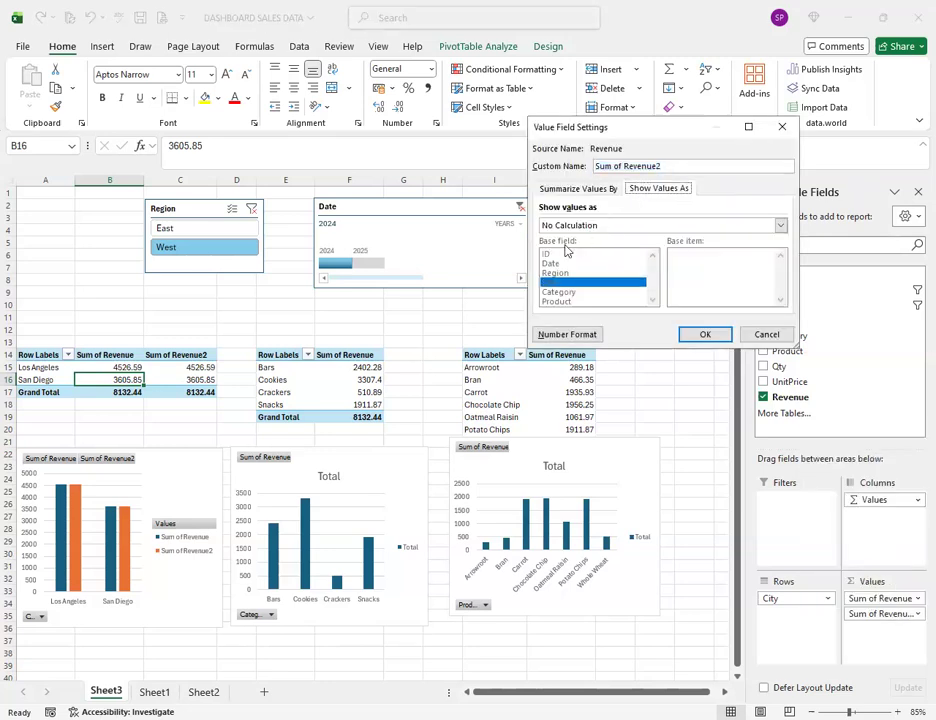
{"action": "left_click", "coordinate": [660, 225]}
{"action": "left_click", "coordinate": [600, 245]}
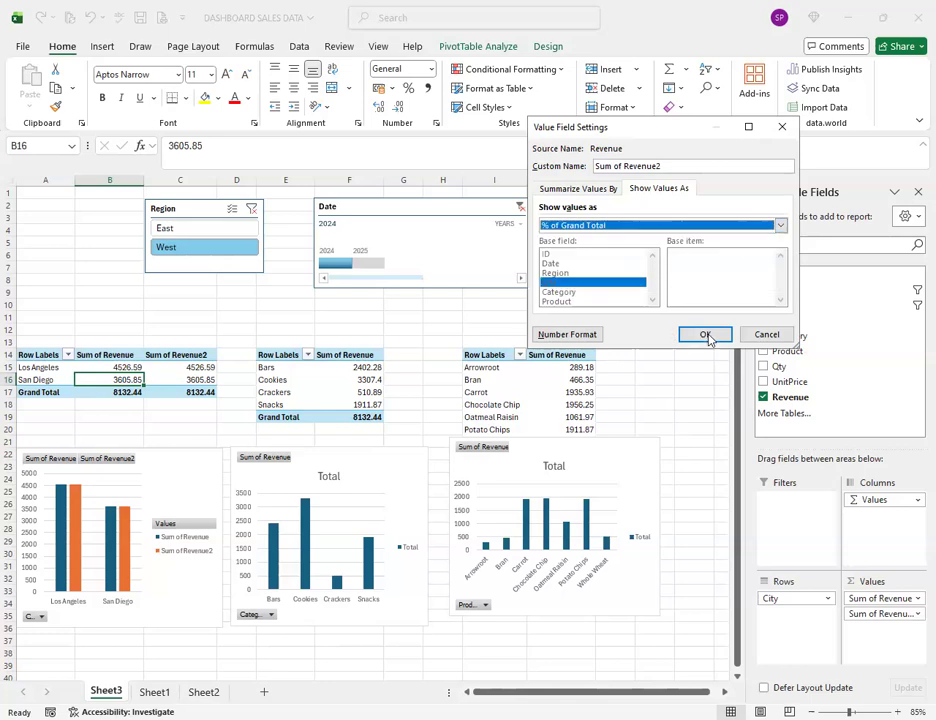
{"action": "left_click", "coordinate": [707, 337]}
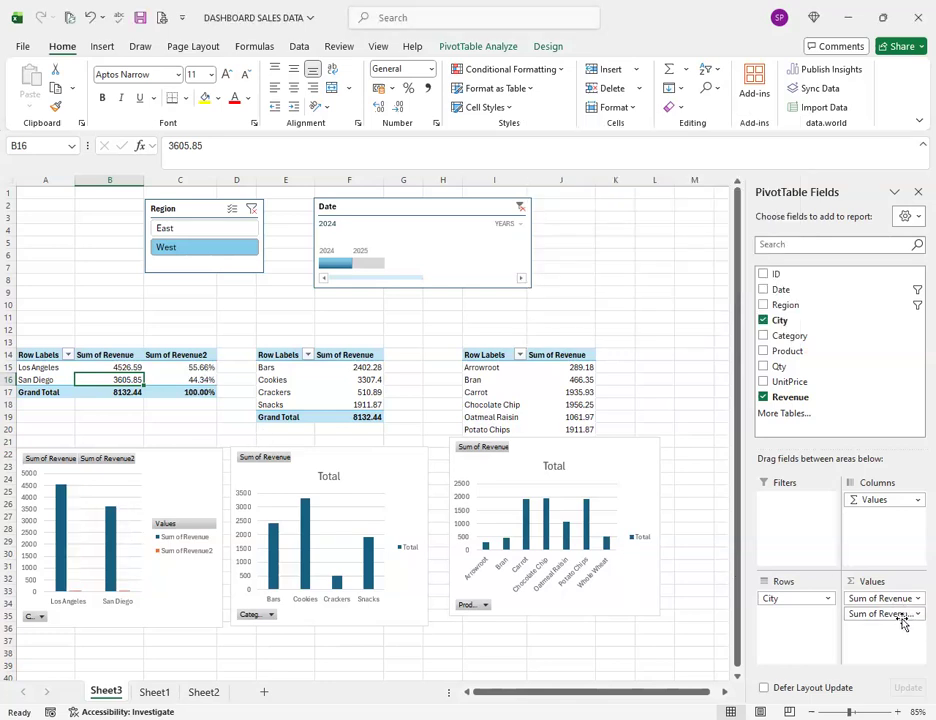
- Rename the city PivotTable's second revenue value field to PERCENTAGES
{"action": "left_click", "coordinate": [900, 614]}
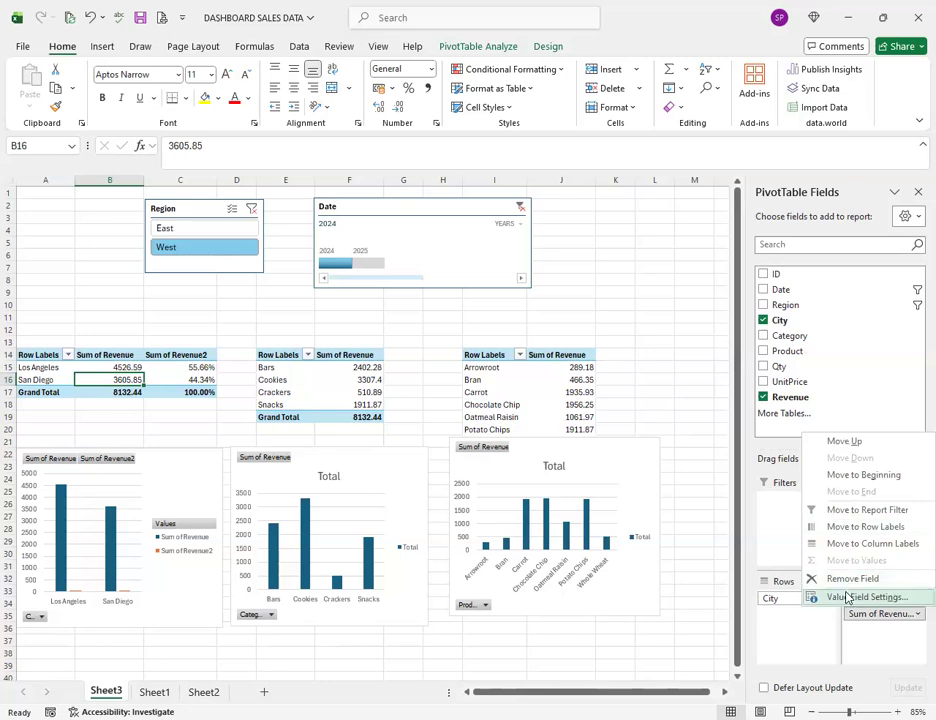
{"action": "key", "text": "Return"}
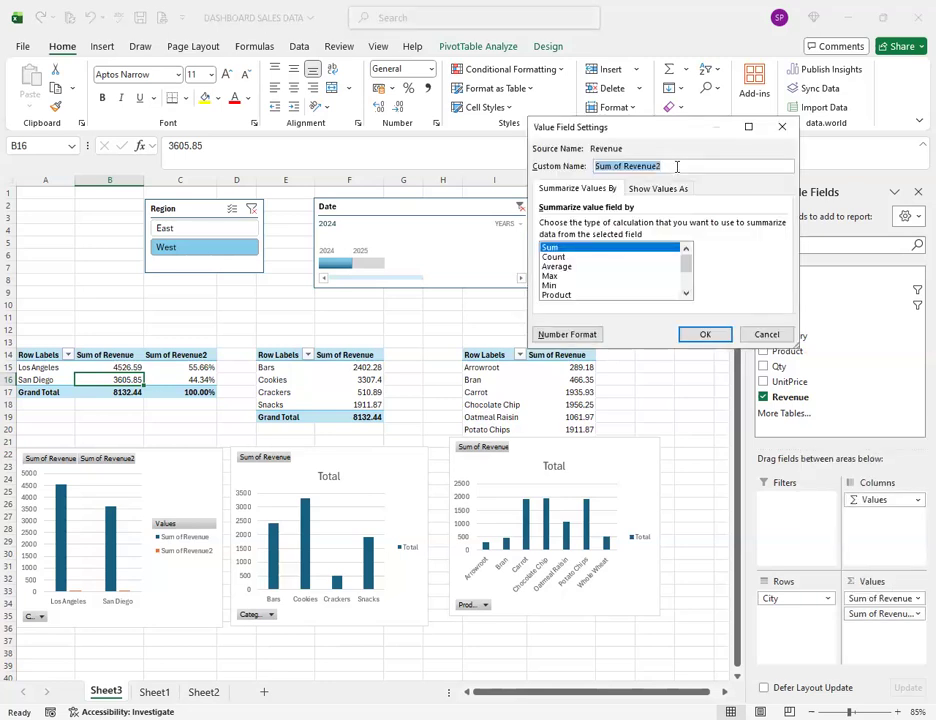
{"action": "type", "text": "PER"}
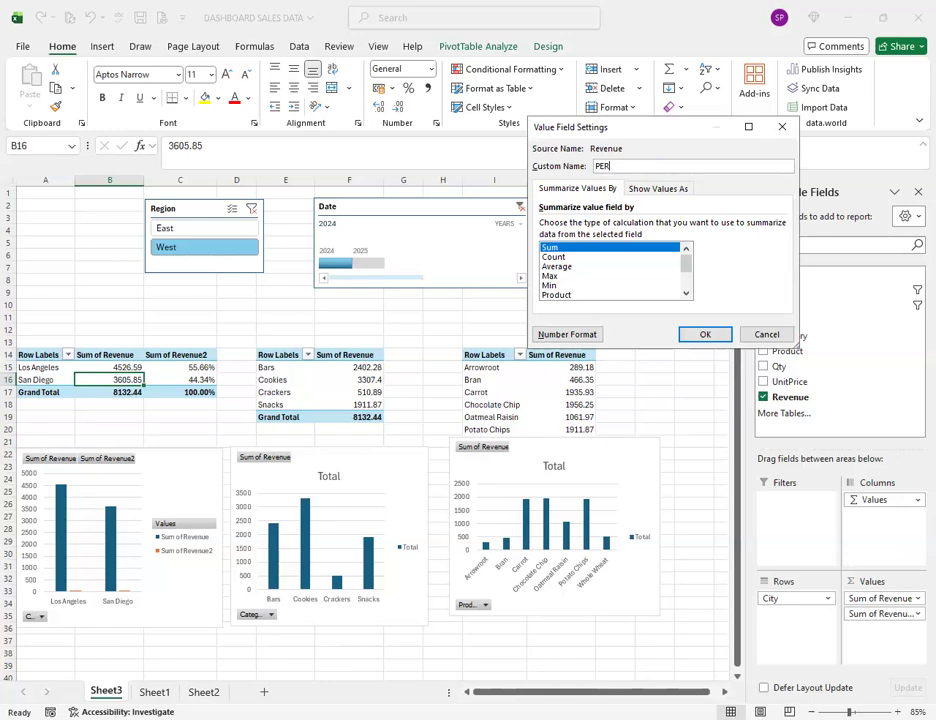
{"action": "type", "text": "CENTAGES"}
{"action": "key", "text": "Return"}
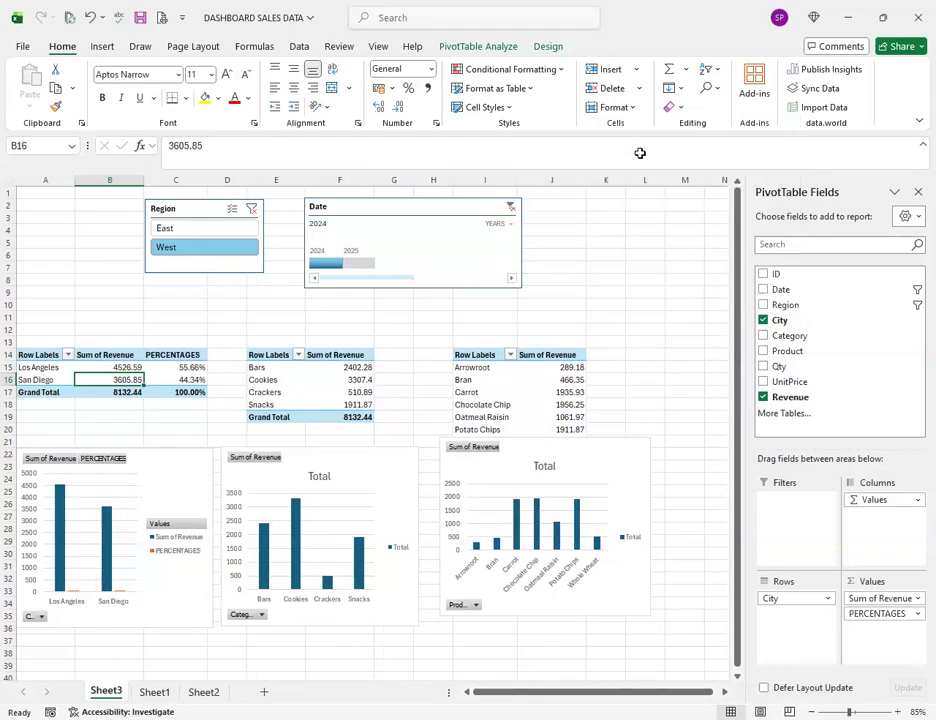
- Check the revenue and percentage cells in the city PivotTable, and clear the Region slicer's filter
{"action": "left_click", "coordinate": [190, 368]}
{"action": "left_click", "coordinate": [97, 367]}
{"action": "left_click", "coordinate": [155, 380]}
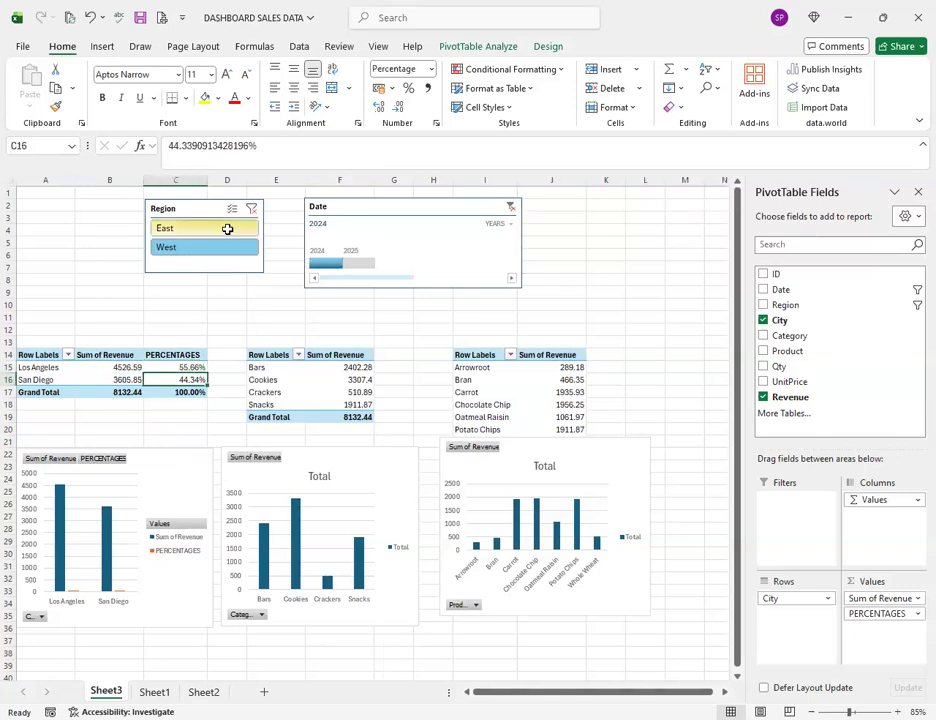
{"action": "left_click", "coordinate": [251, 208]}
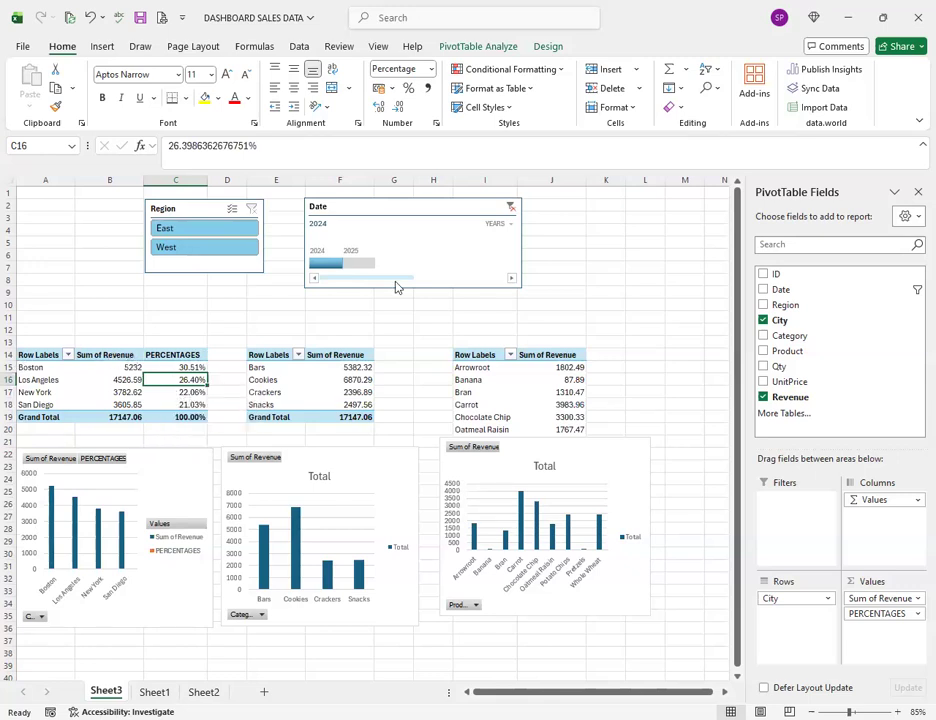
- Review the calculation options for showing the PERCENTAGES field's values, and leave its settings without changing them
{"action": "left_click", "coordinate": [915, 613]}
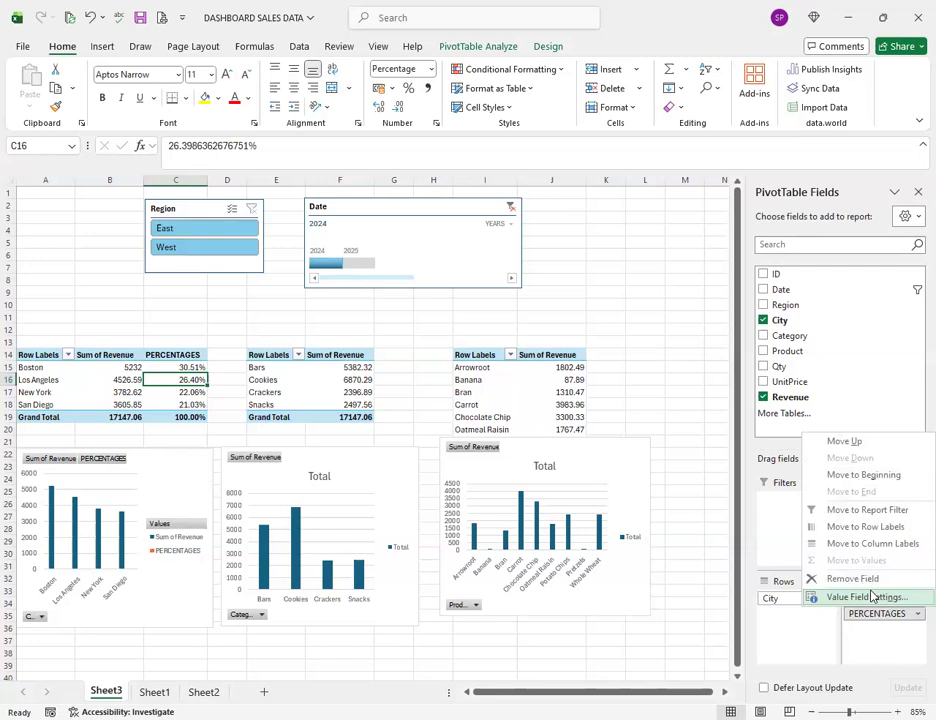
{"action": "left_click", "coordinate": [866, 597]}
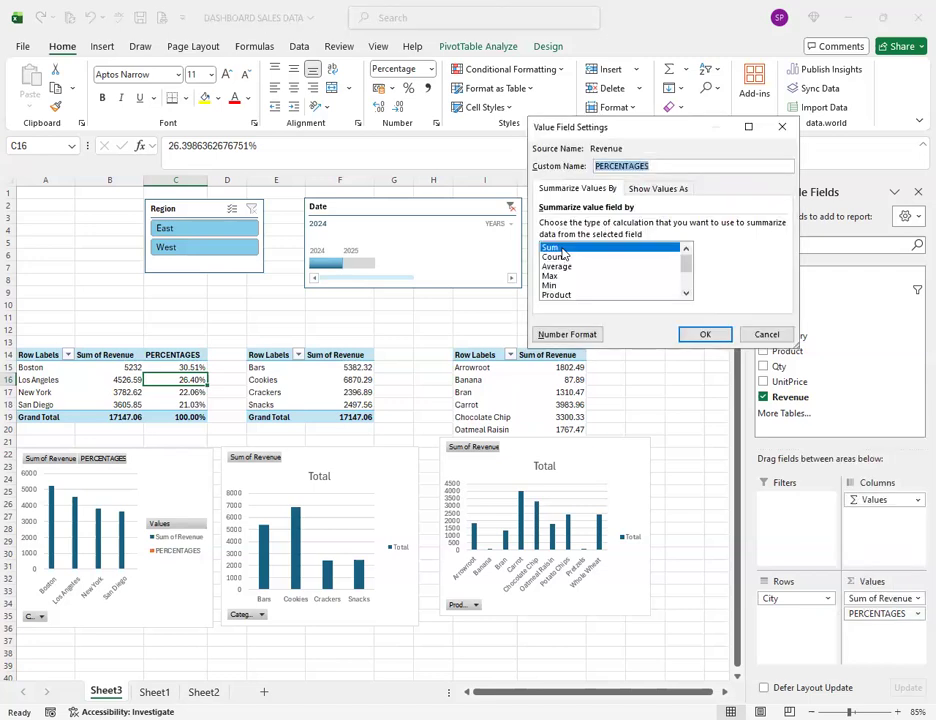
{"action": "left_click", "coordinate": [652, 189]}
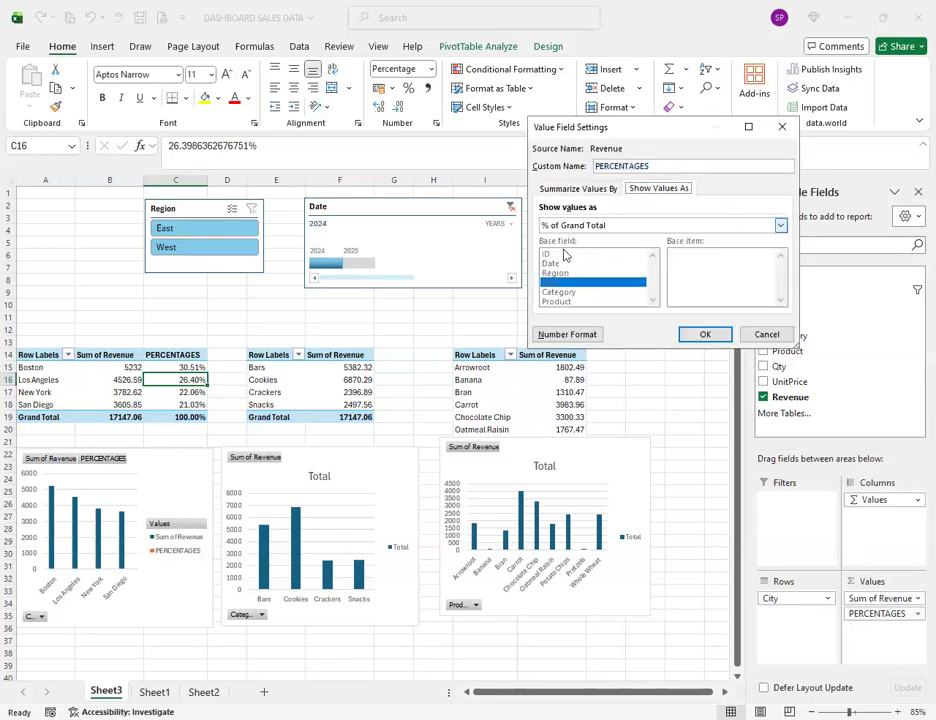
{"action": "left_click", "coordinate": [574, 226]}
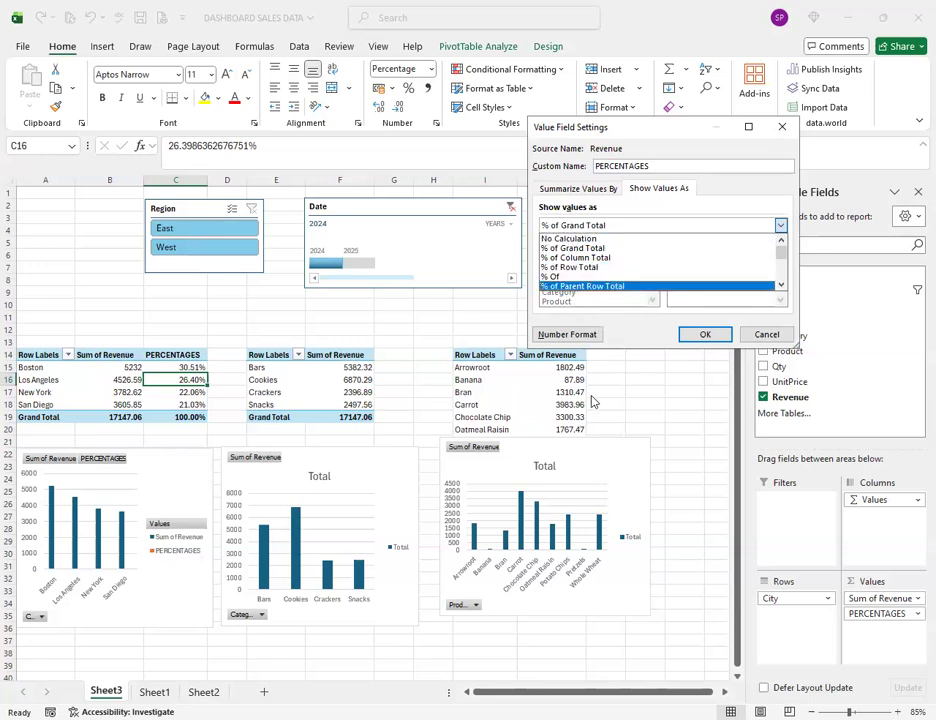
{"action": "left_click", "coordinate": [760, 334]}
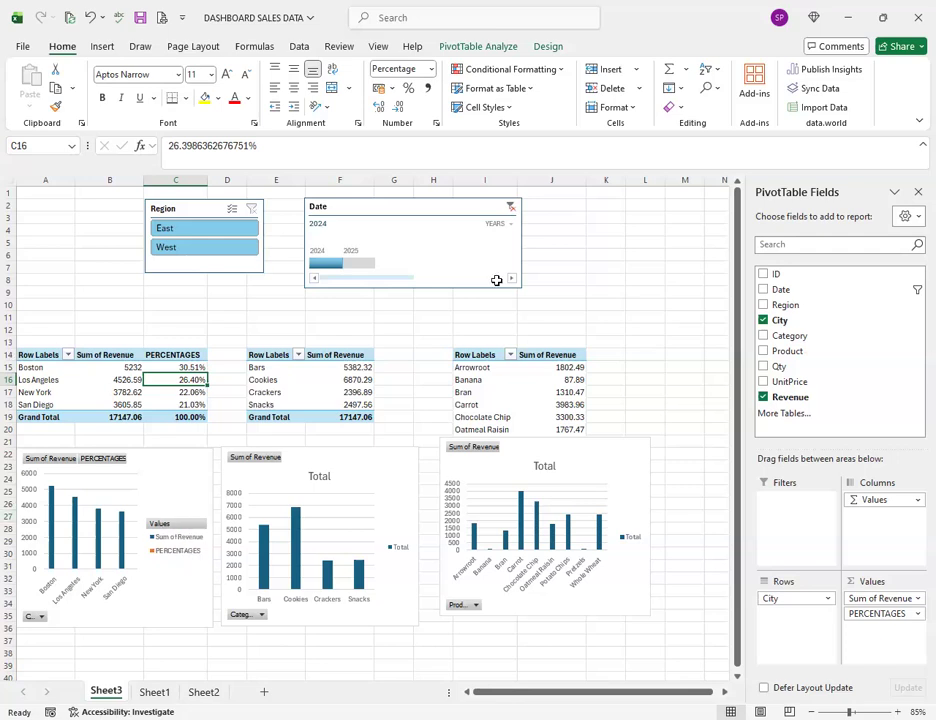
- Review the Region slicer's available actions and its slicer settings, and leave them without changes
{"action": "left_click", "coordinate": [208, 207]}
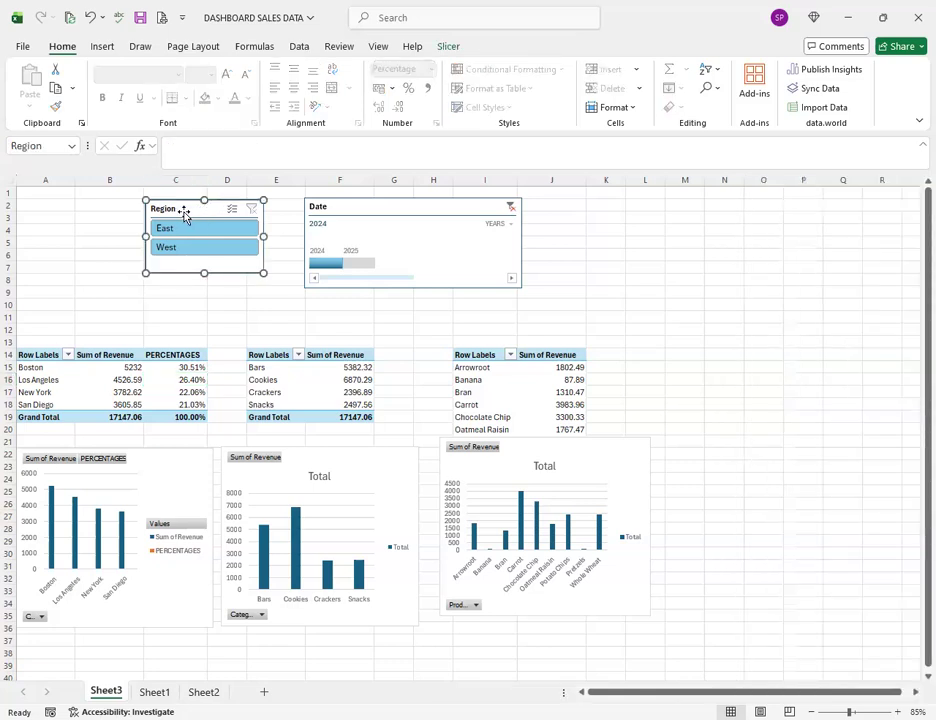
{"action": "left_click", "coordinate": [363, 202]}
{"action": "left_click", "coordinate": [207, 205]}
{"action": "right_click", "coordinate": [184, 210]}
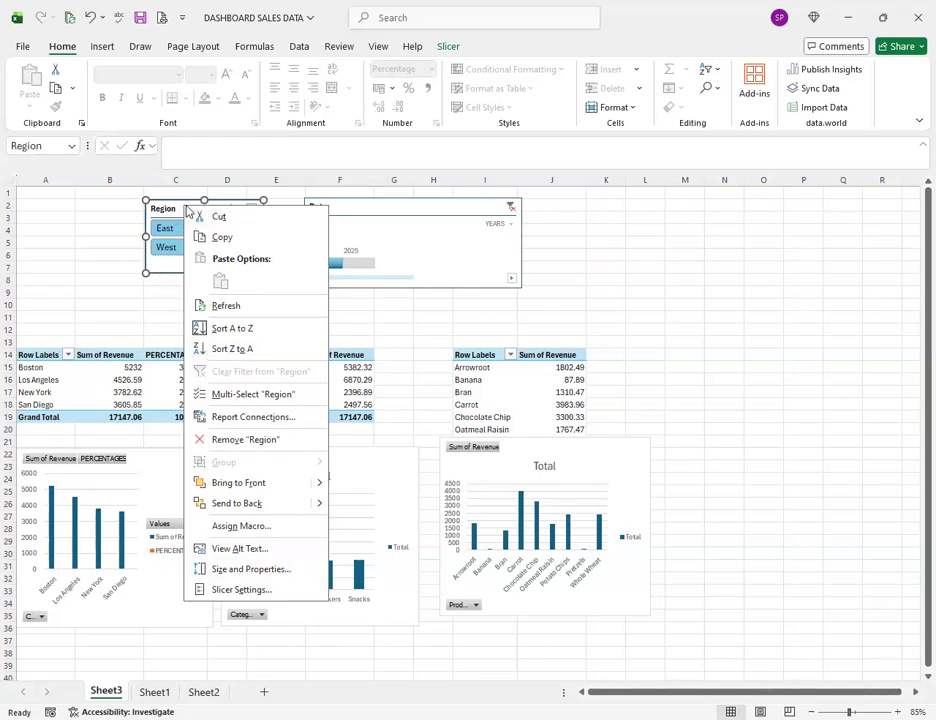
{"action": "left_click", "coordinate": [225, 203]}
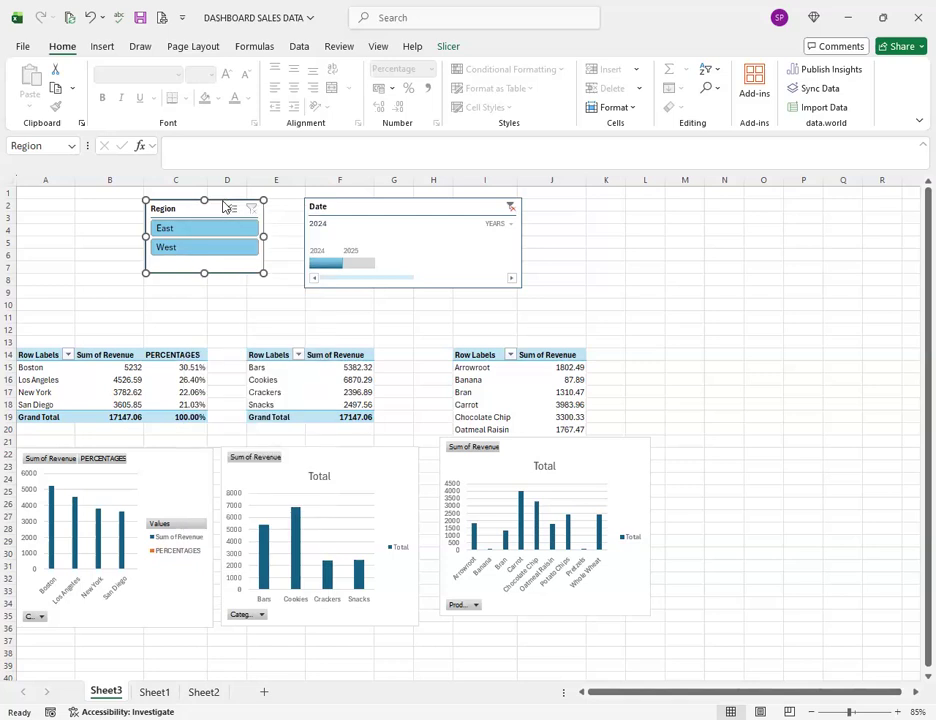
{"action": "right_click", "coordinate": [225, 205]}
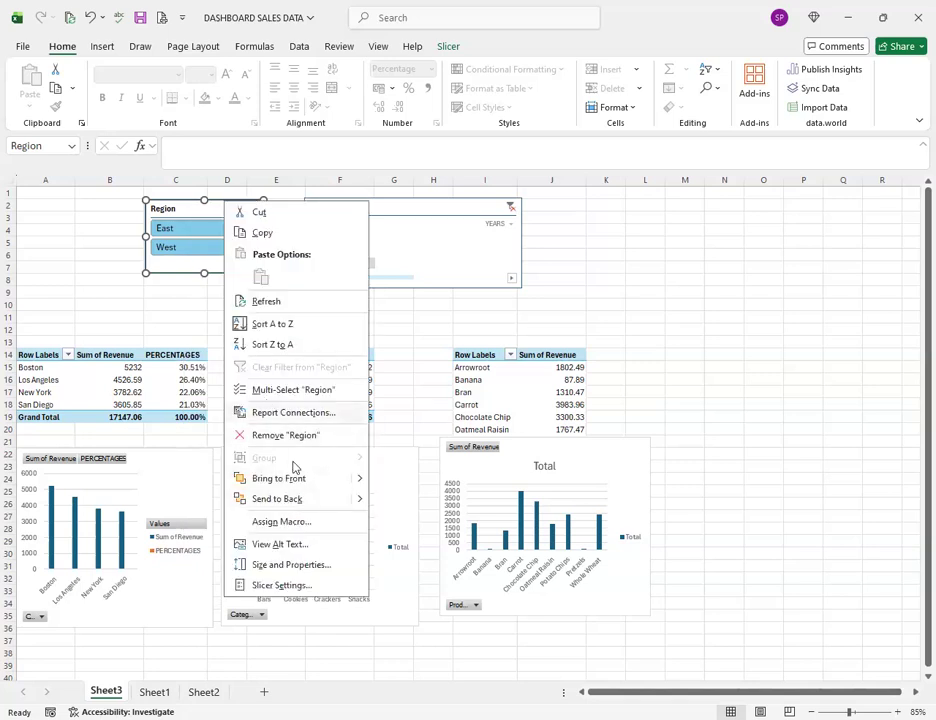
{"action": "left_click", "coordinate": [285, 586]}
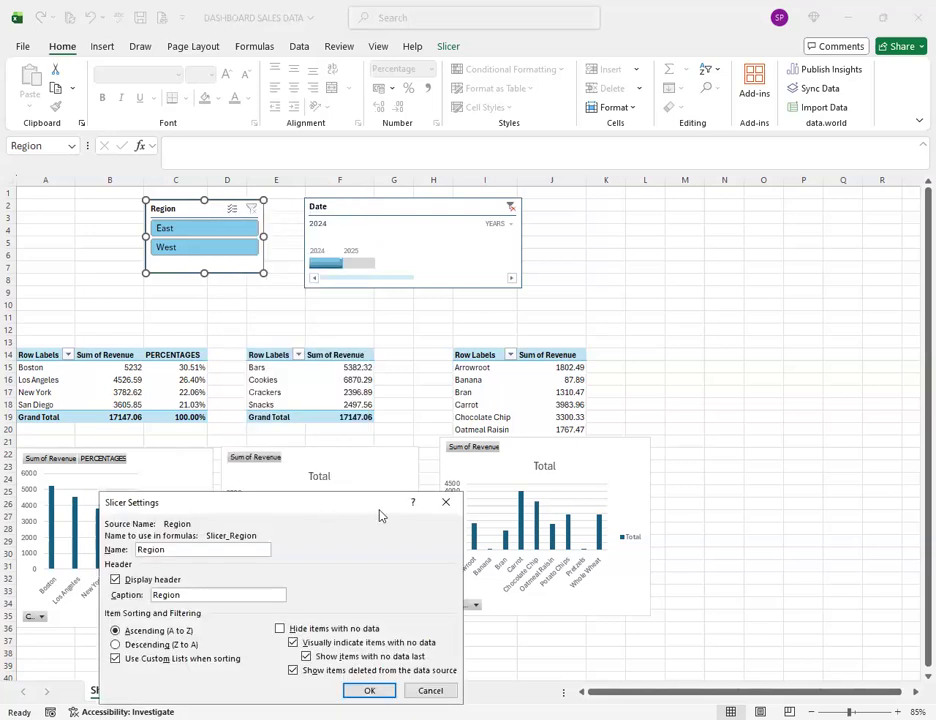
{"action": "left_click", "coordinate": [445, 503]}
- Review the Region slicer's style gallery and its size and placement properties without changing them
{"action": "left_click", "coordinate": [447, 46]}
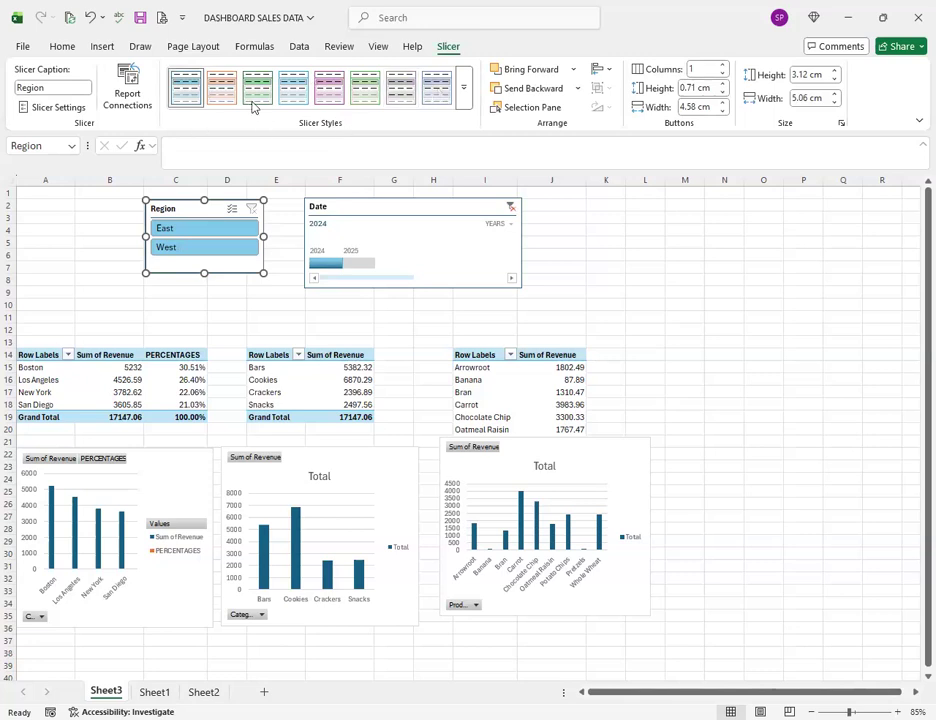
{"action": "left_click", "coordinate": [465, 85]}
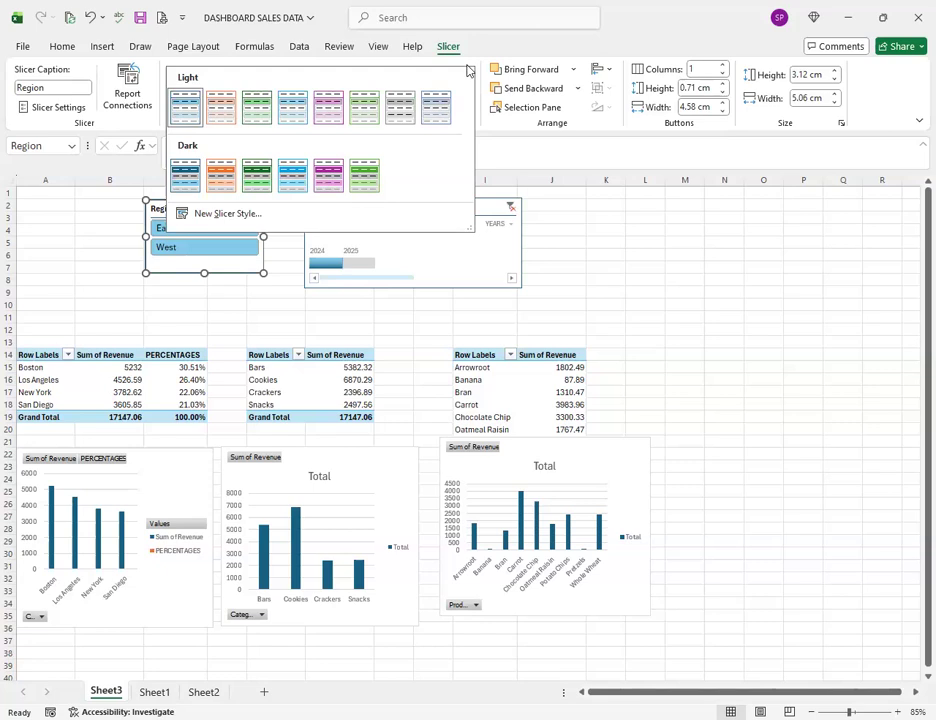
{"action": "key", "text": "Escape"}
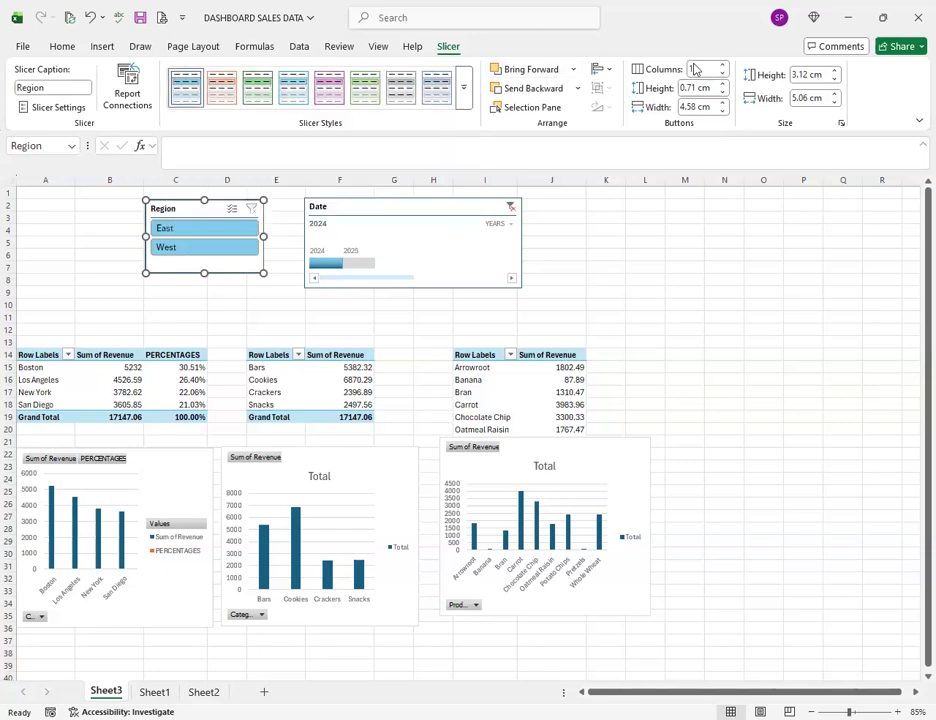
{"action": "right_click", "coordinate": [263, 204]}
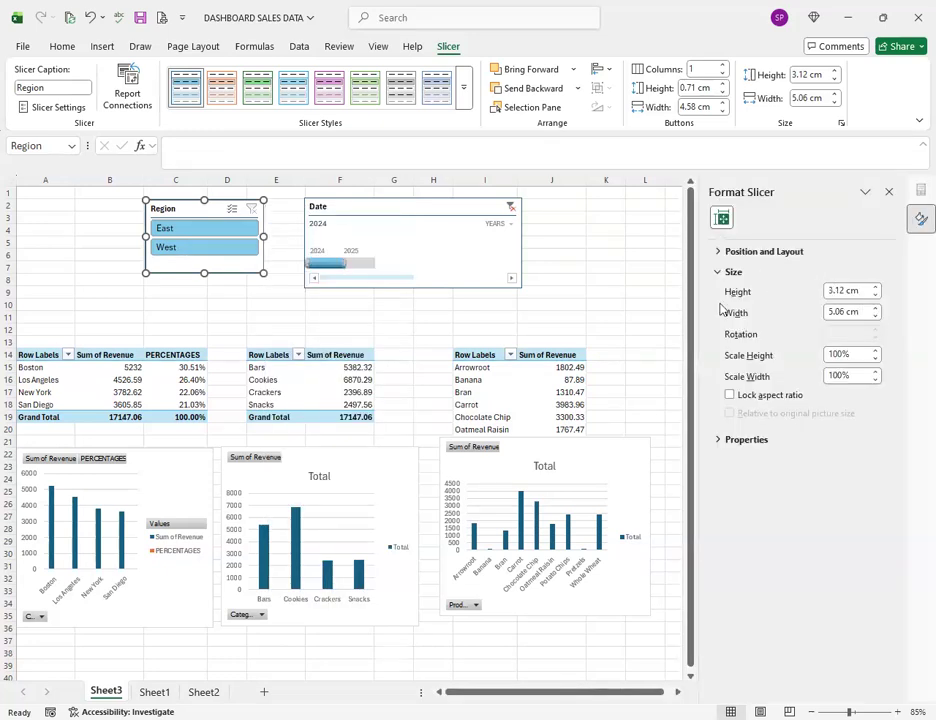
{"action": "left_click", "coordinate": [726, 441]}
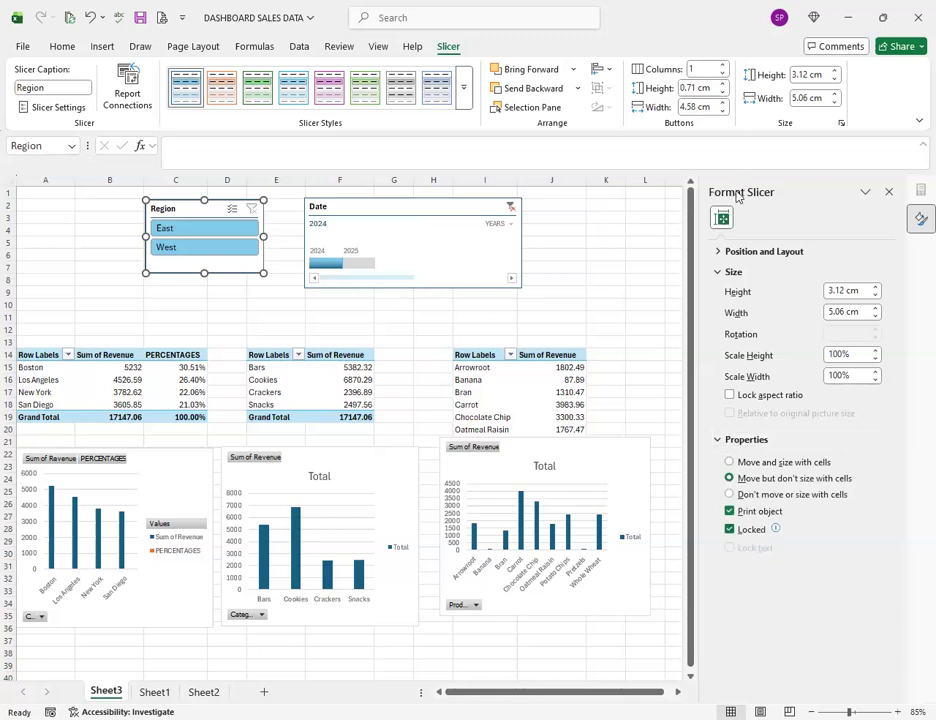
{"action": "left_click", "coordinate": [914, 224]}
{"action": "left_click", "coordinate": [911, 229]}
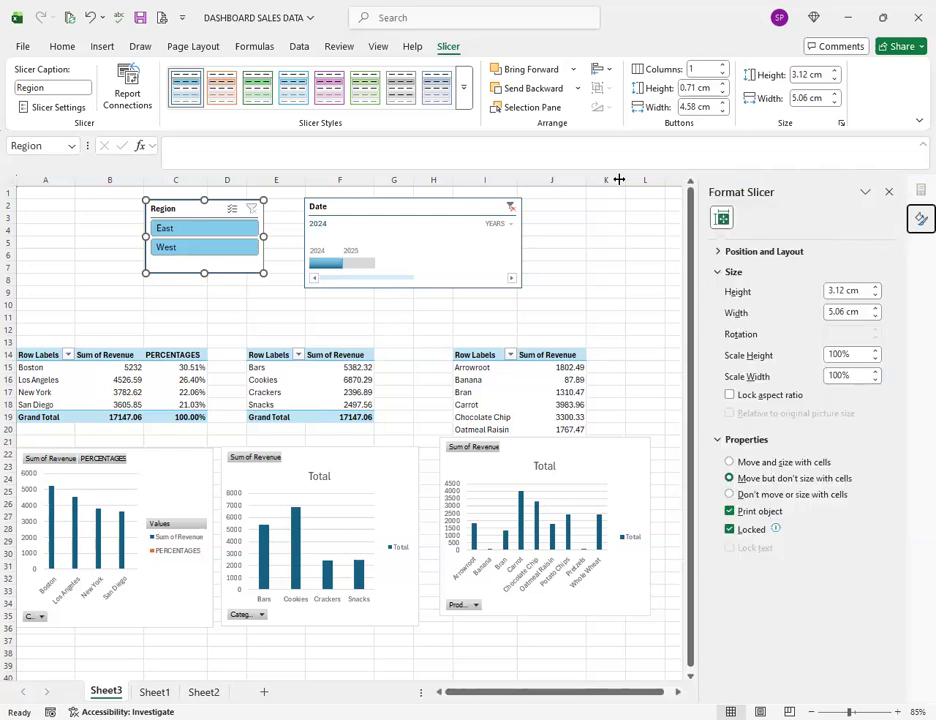
{"action": "left_click", "coordinate": [889, 192]}
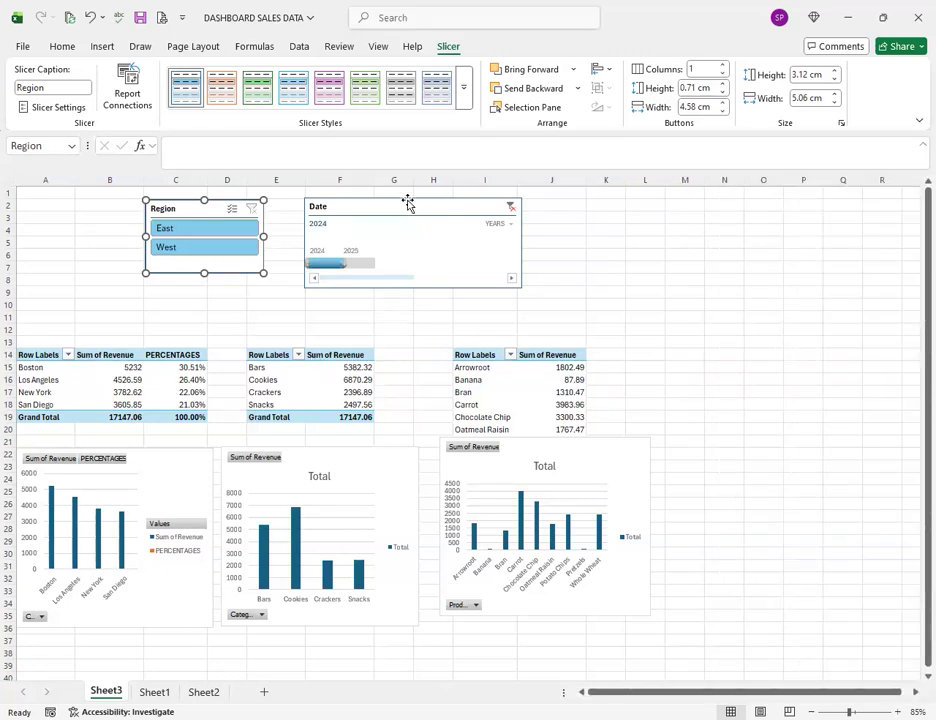
{"action": "left_click", "coordinate": [408, 206]}
{"action": "left_click", "coordinate": [530, 393]}
{"action": "left_click", "coordinate": [547, 356]}
{"action": "left_click", "coordinate": [546, 470]}
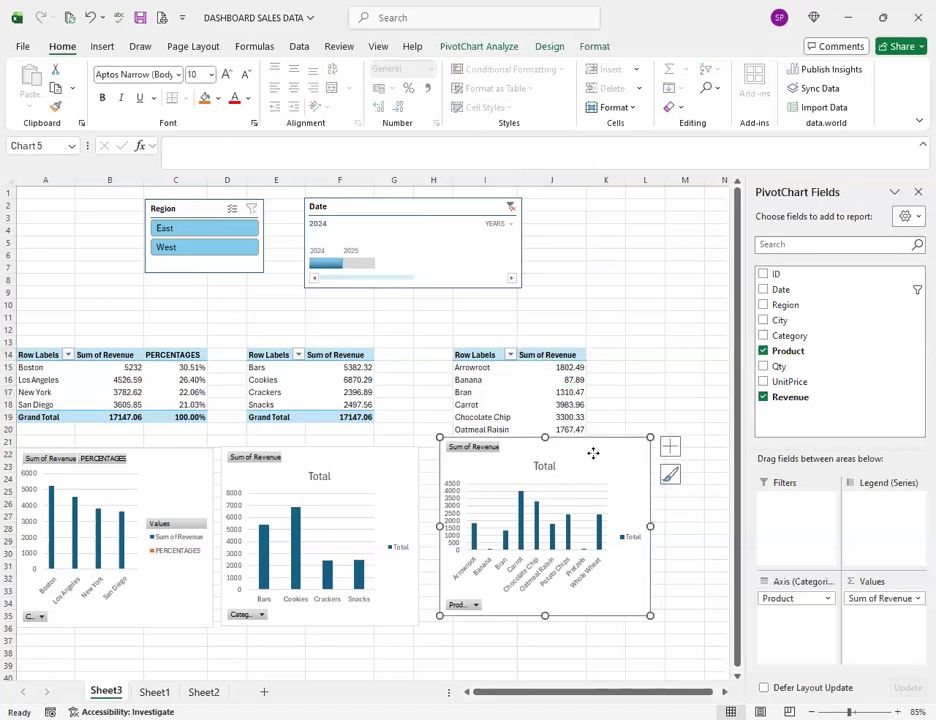
{"action": "right_click", "coordinate": [668, 589]}
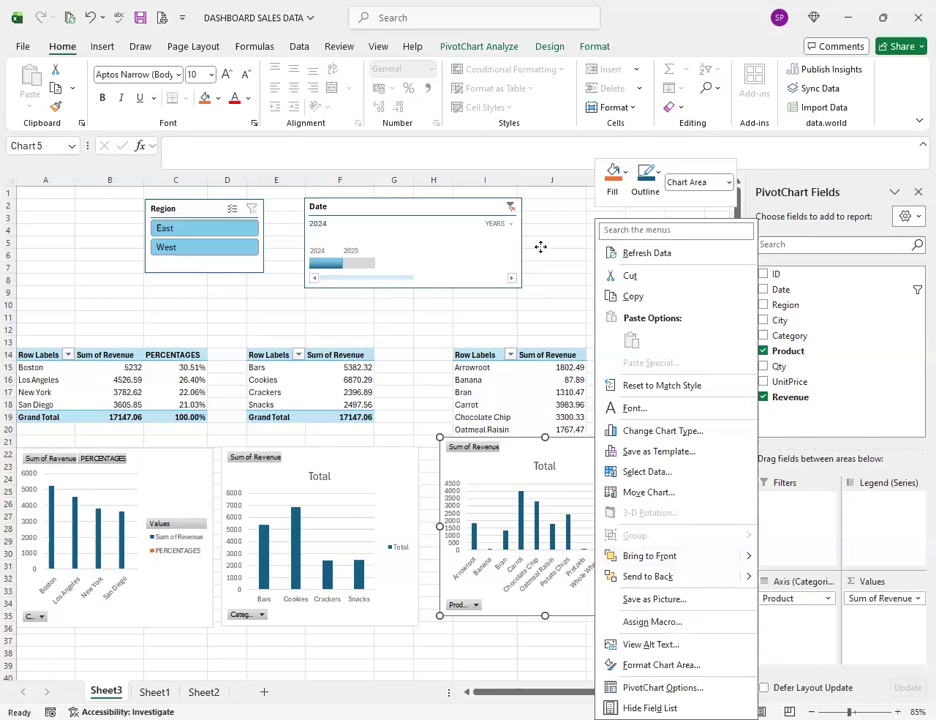
{"action": "left_click", "coordinate": [248, 246]}
- Draw a rounded rectangle about 4.58 cm high and 6.88 cm wide in the empty cells beyond the Date timeline
{"action": "left_click", "coordinate": [112, 217]}
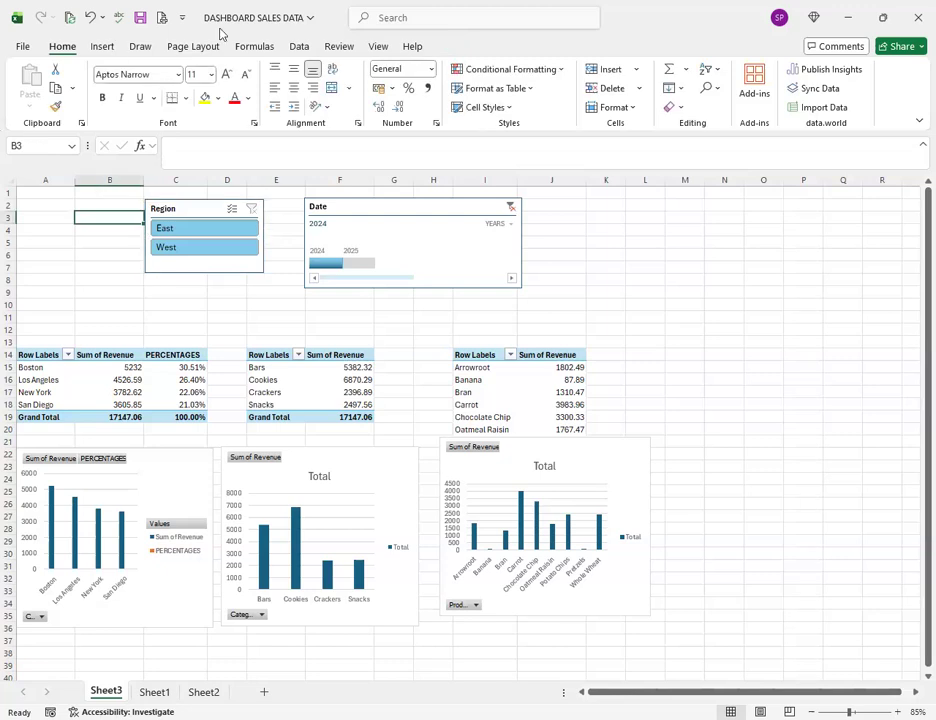
{"action": "left_click", "coordinate": [103, 47]}
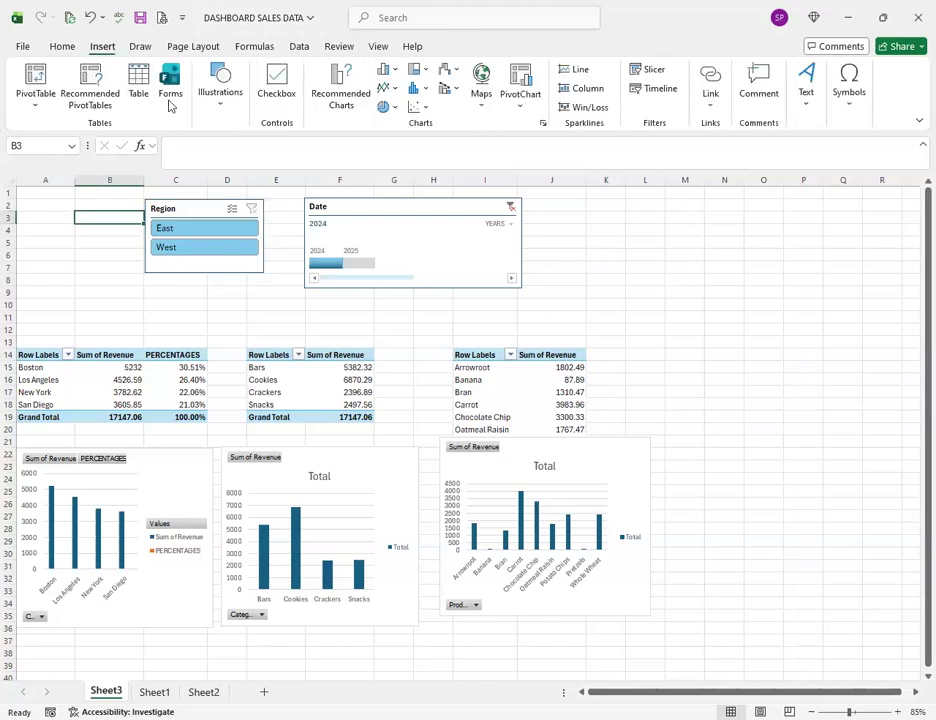
{"action": "left_click", "coordinate": [219, 92]}
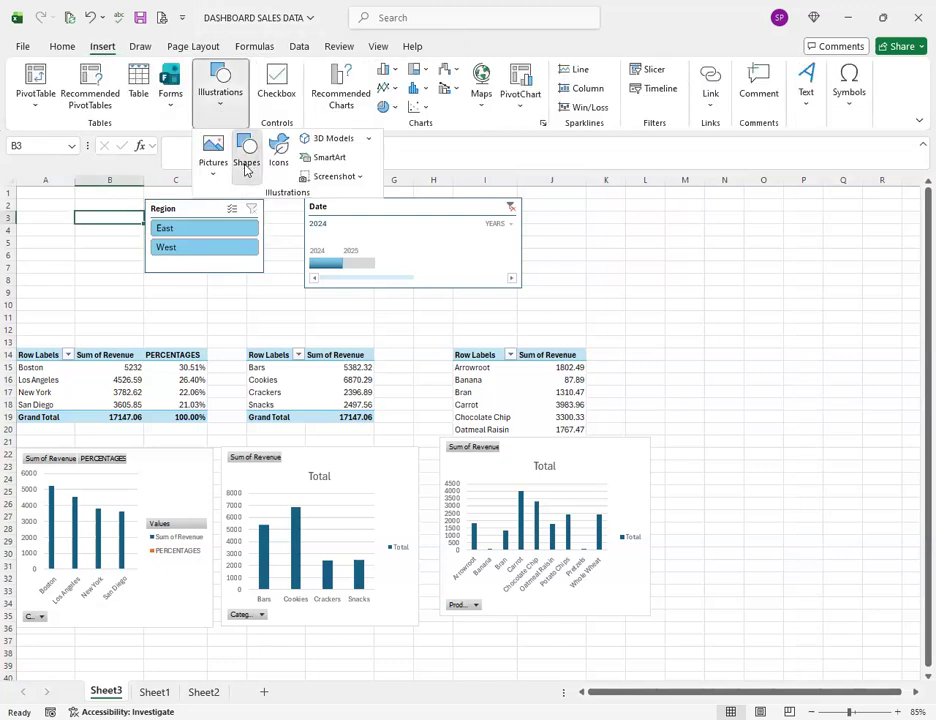
{"action": "left_click", "coordinate": [246, 163]}
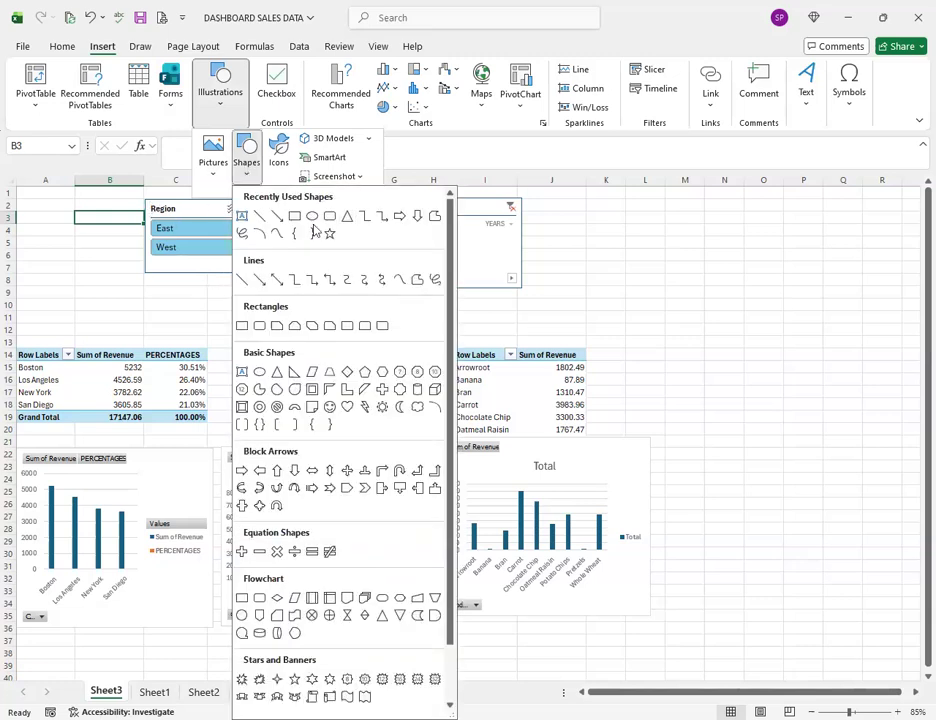
{"action": "mouse_move", "coordinate": [585, 206]}
{"action": "left_mouse_down"}
{"action": "mouse_move", "coordinate": [775, 311]}
{"action": "mouse_move", "coordinate": [746, 313]}
{"action": "left_mouse_up"}
- Layer the Region slicer over the rounded rectangle, with the rectangle sent to the back, and widen the slicer to fit inside it
{"action": "left_click_drag", "start_coordinate": [195, 203], "coordinate": [675, 244]}
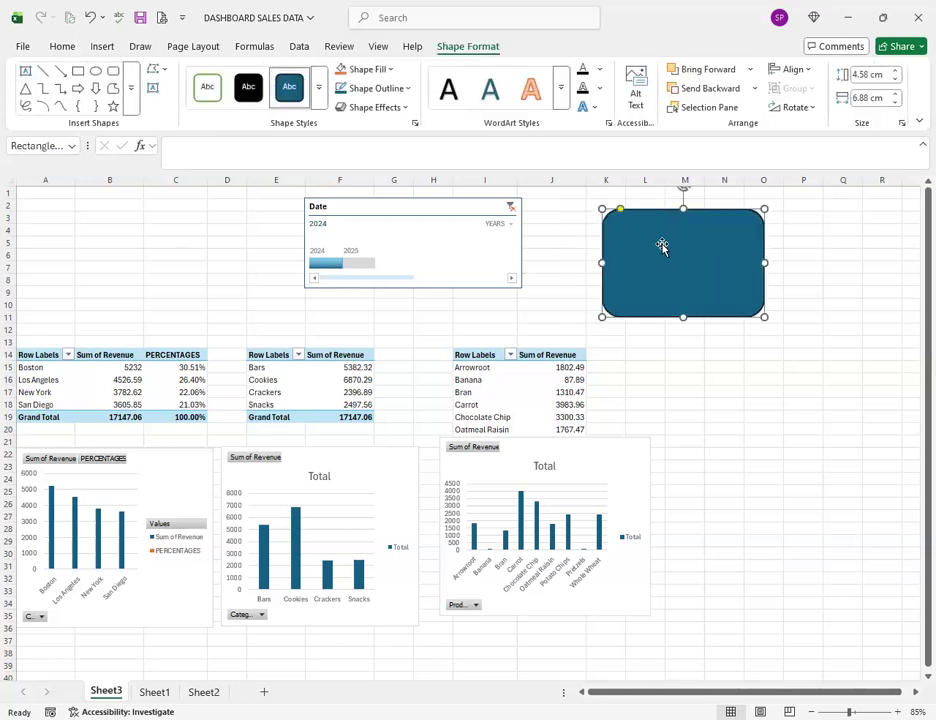
{"action": "right_click", "coordinate": [663, 243]}
{"action": "left_click", "coordinate": [716, 96]}
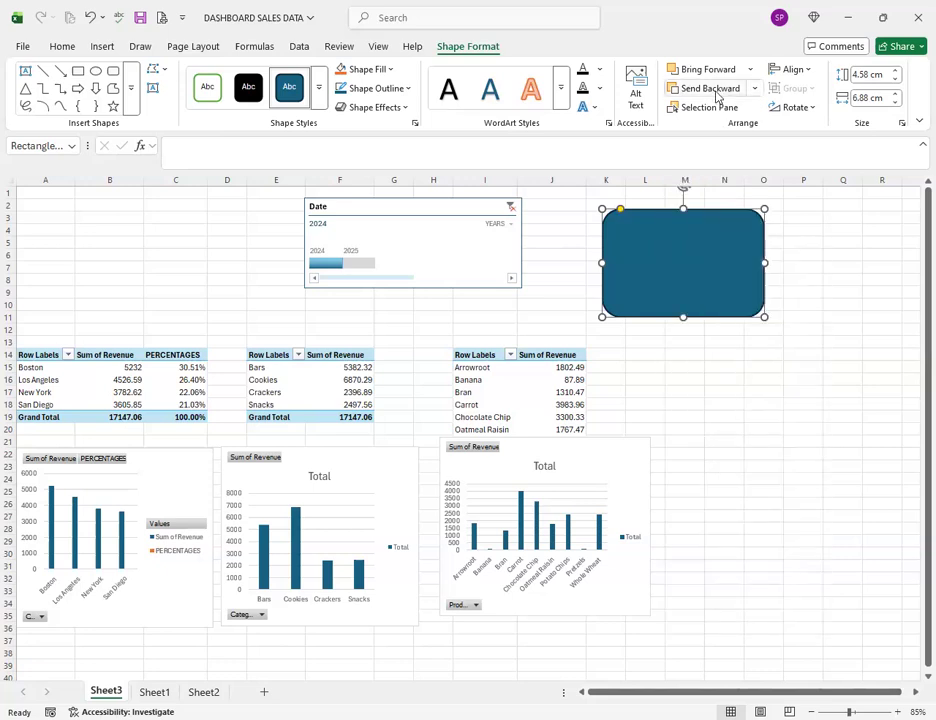
{"action": "right_click", "coordinate": [680, 221]}
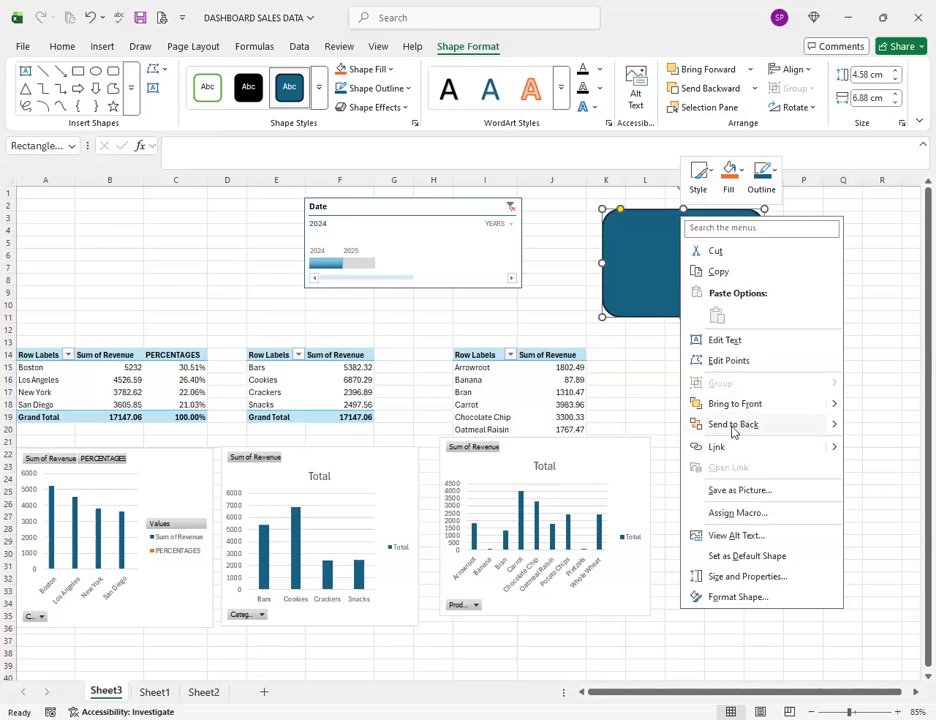
{"action": "left_click", "coordinate": [733, 424]}
{"action": "left_click", "coordinate": [677, 234]}
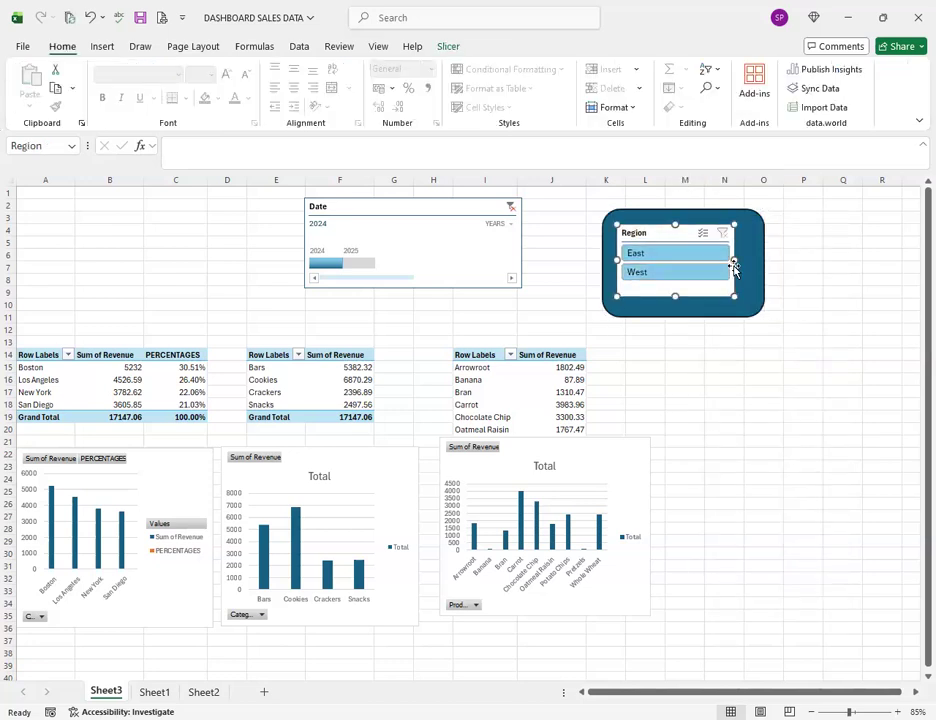
{"action": "left_click_drag", "start_coordinate": [735, 259], "coordinate": [751, 260]}
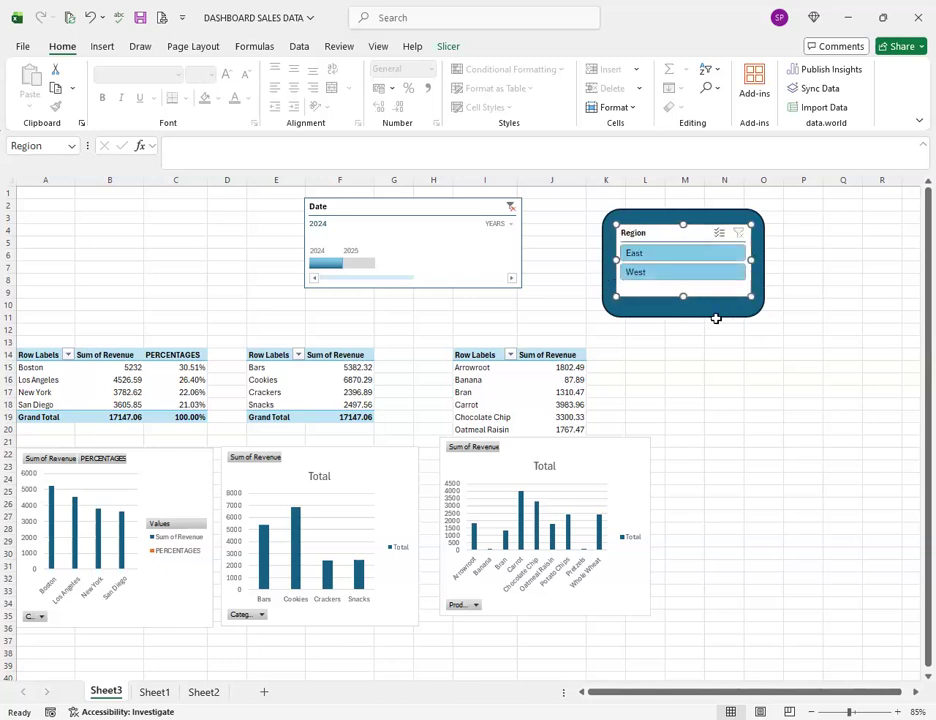
- Group the rounded rectangle with the Region slicer, and move the group beside the Date timeline, above the city and category PivotTables
{"action": "left_click", "coordinate": [714, 318]}
{"action": "left_click", "coordinate": [681, 221]}
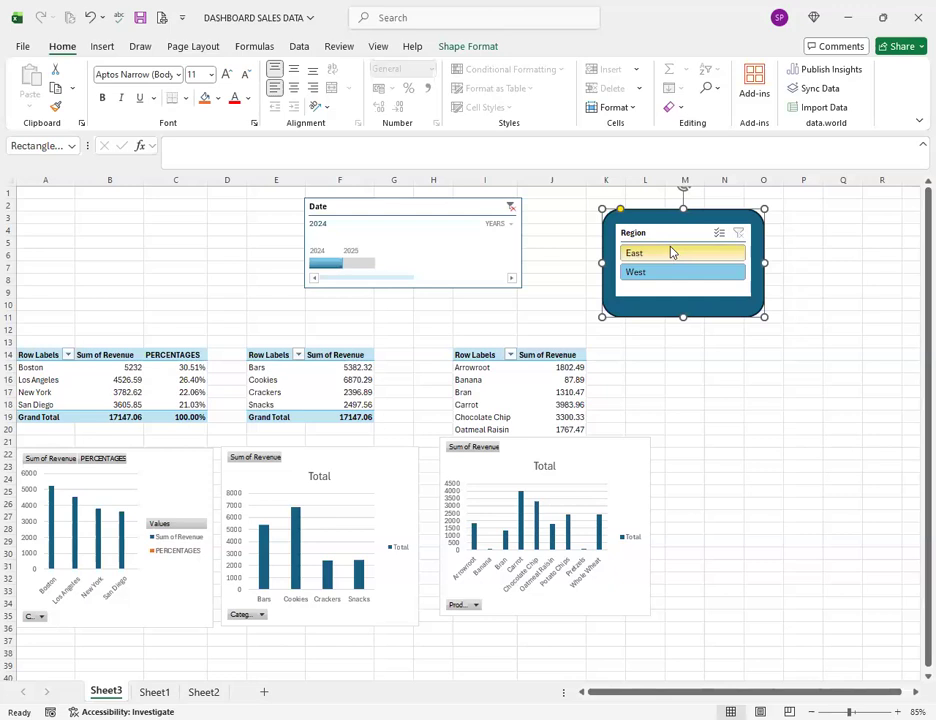
{"action": "left_click", "coordinate": [668, 236], "text": "ctrl"}
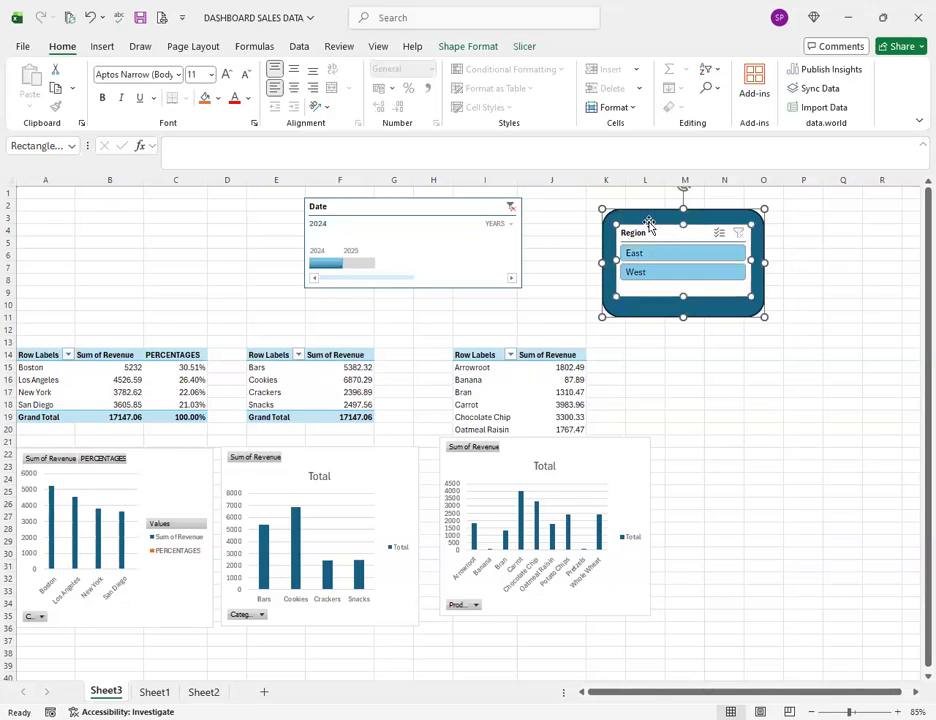
{"action": "right_click", "coordinate": [653, 217]}
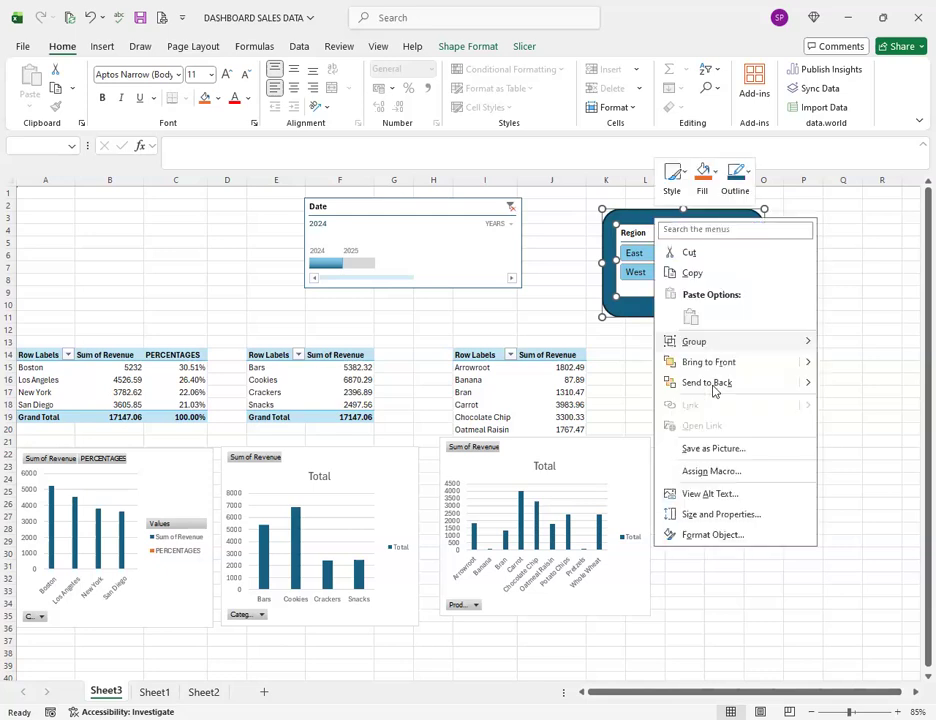
{"action": "mouse_move", "coordinate": [704, 345]}
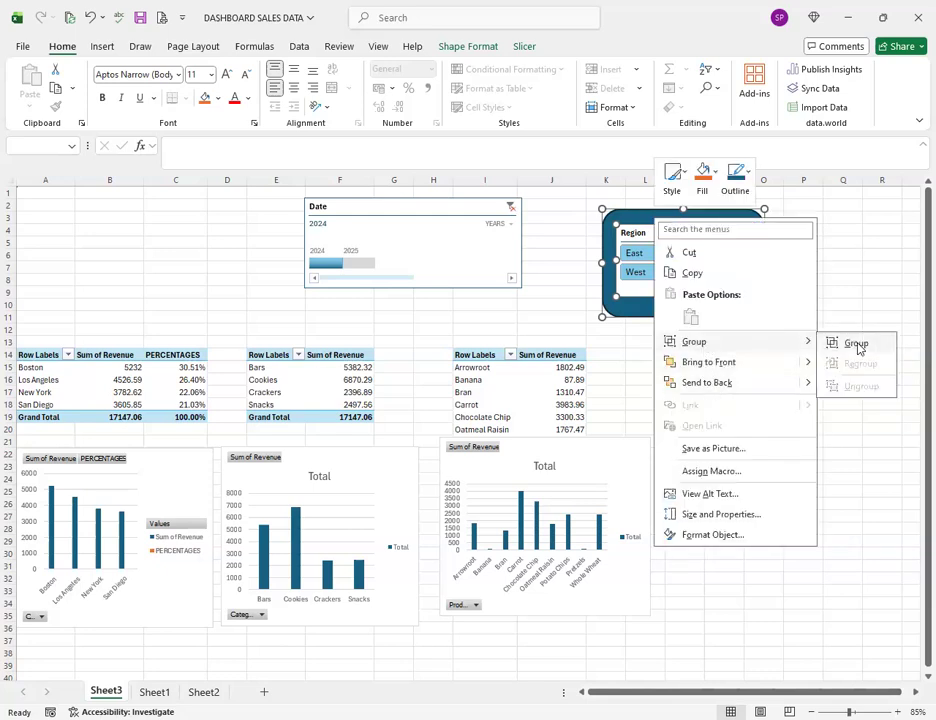
{"action": "left_click", "coordinate": [858, 344]}
{"action": "left_click_drag", "start_coordinate": [675, 217], "coordinate": [207, 236]}
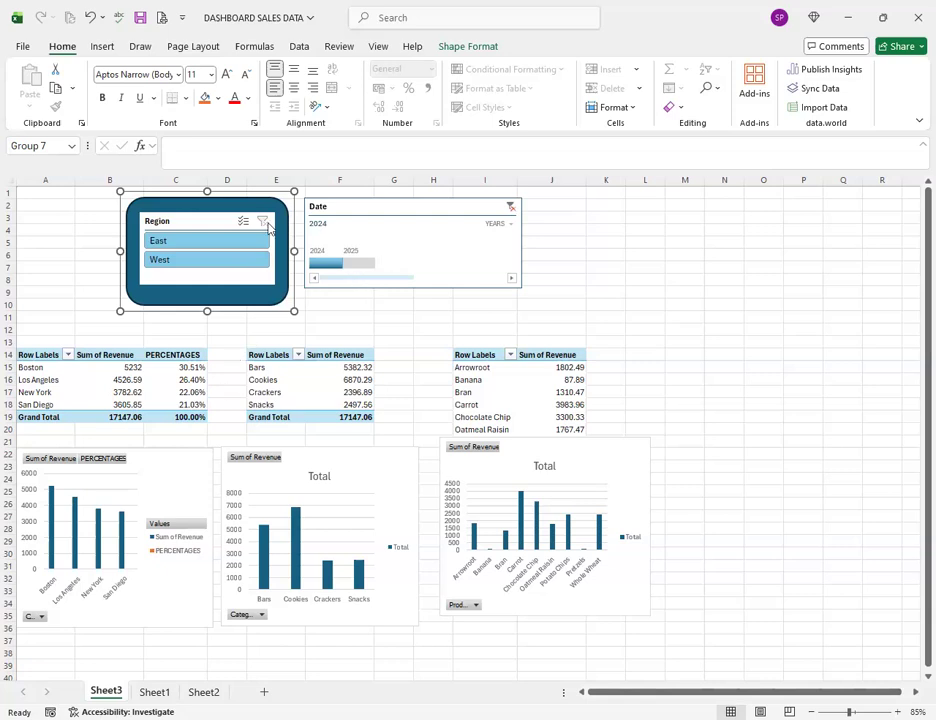
{"action": "left_click", "coordinate": [719, 243]}
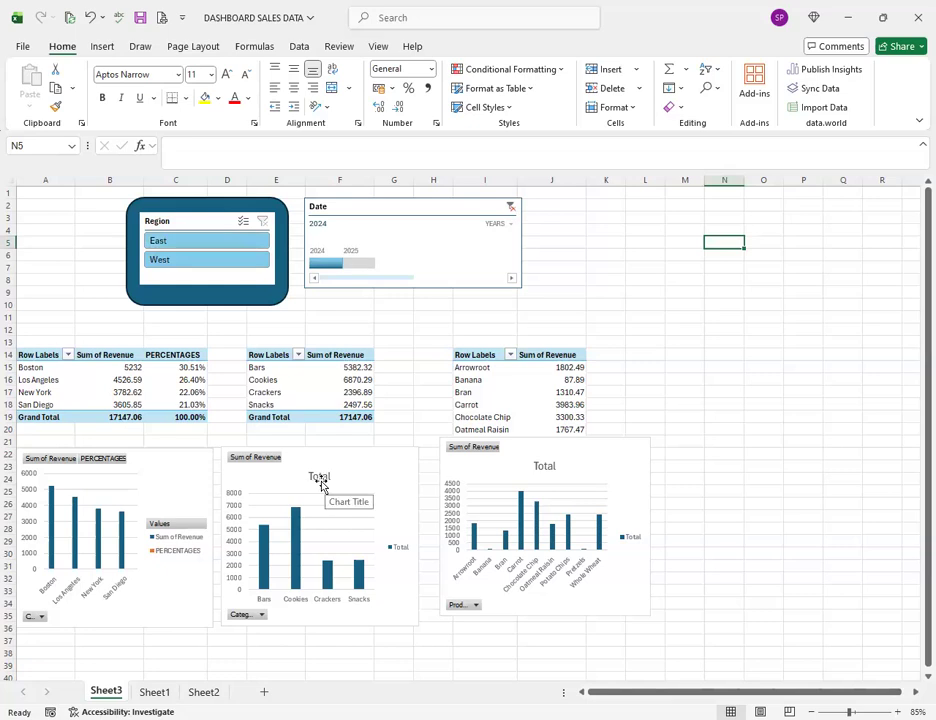
- Try the Ion Boardroom theme on the workbook, and switch back to the Office theme
{"action": "left_click", "coordinate": [196, 46]}
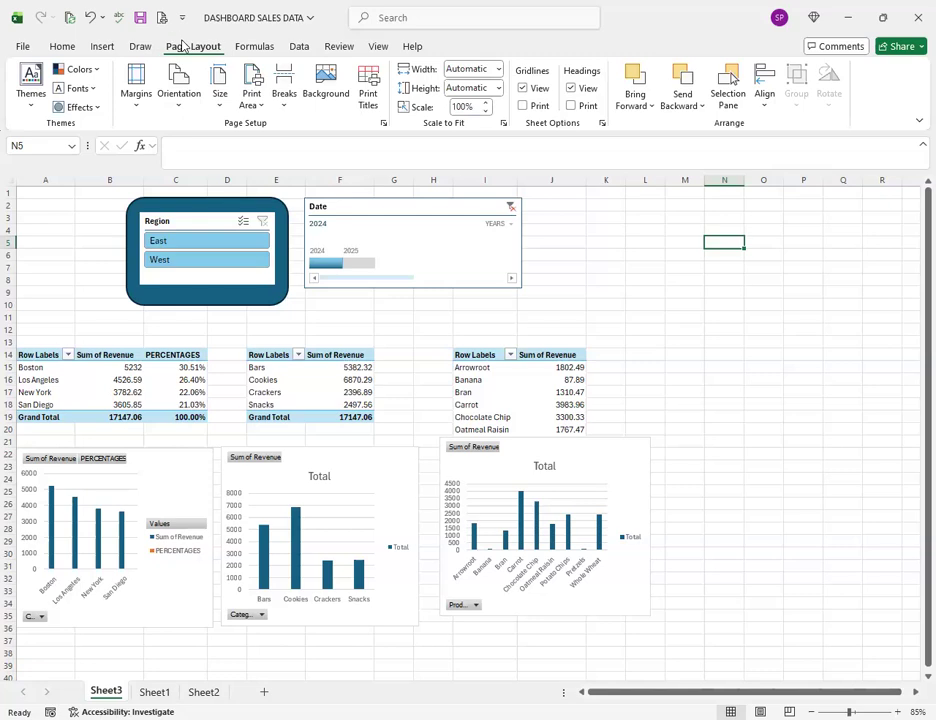
{"action": "left_click", "coordinate": [27, 103]}
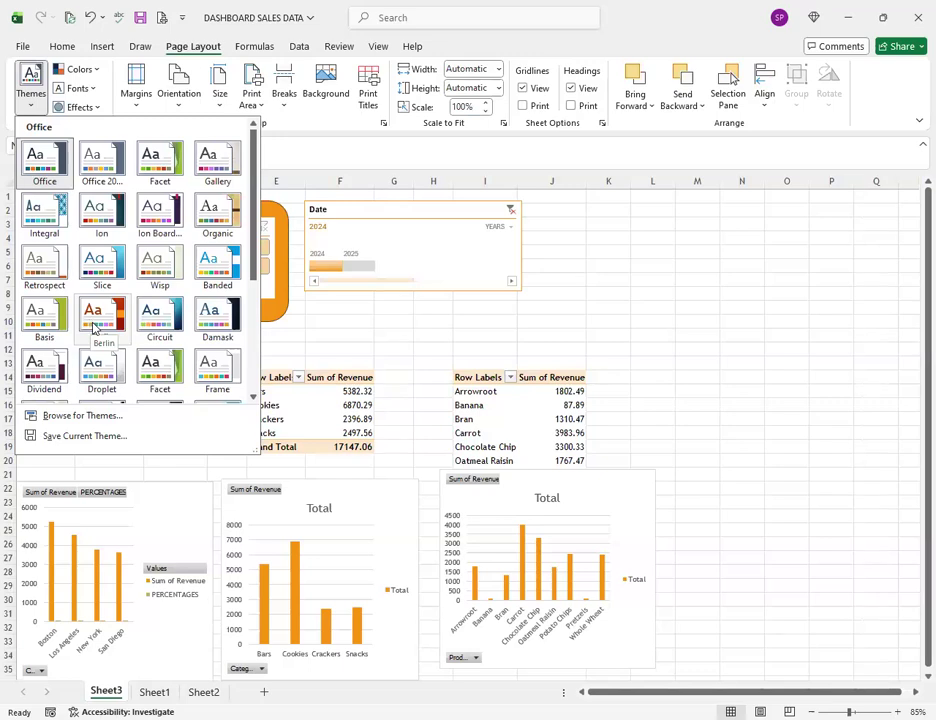
{"action": "left_click", "coordinate": [178, 227]}
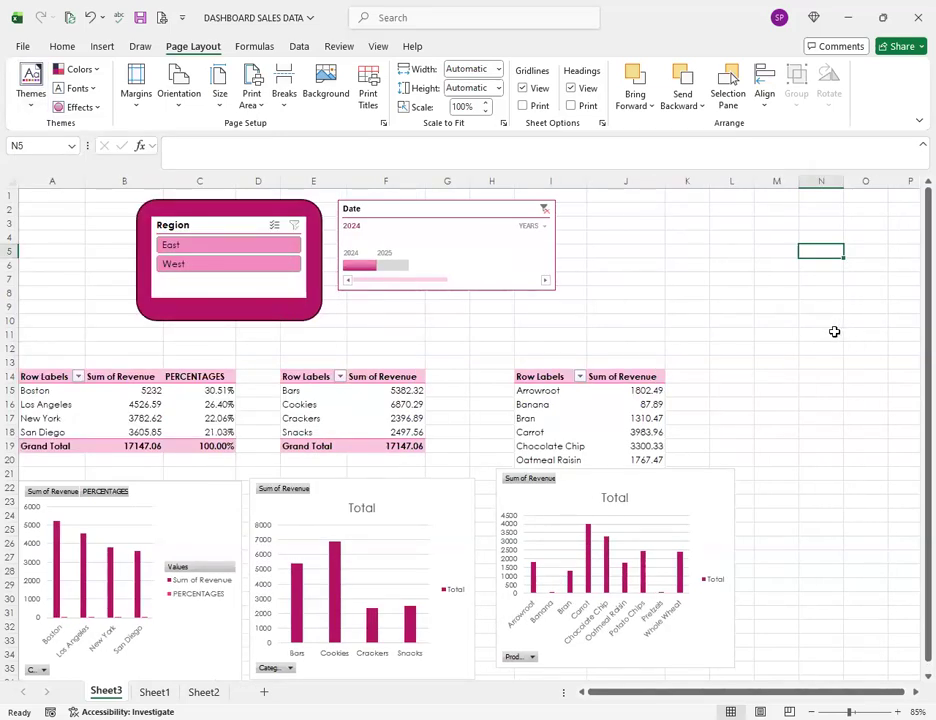
{"action": "left_click", "coordinate": [29, 90]}
{"action": "left_click", "coordinate": [33, 158]}
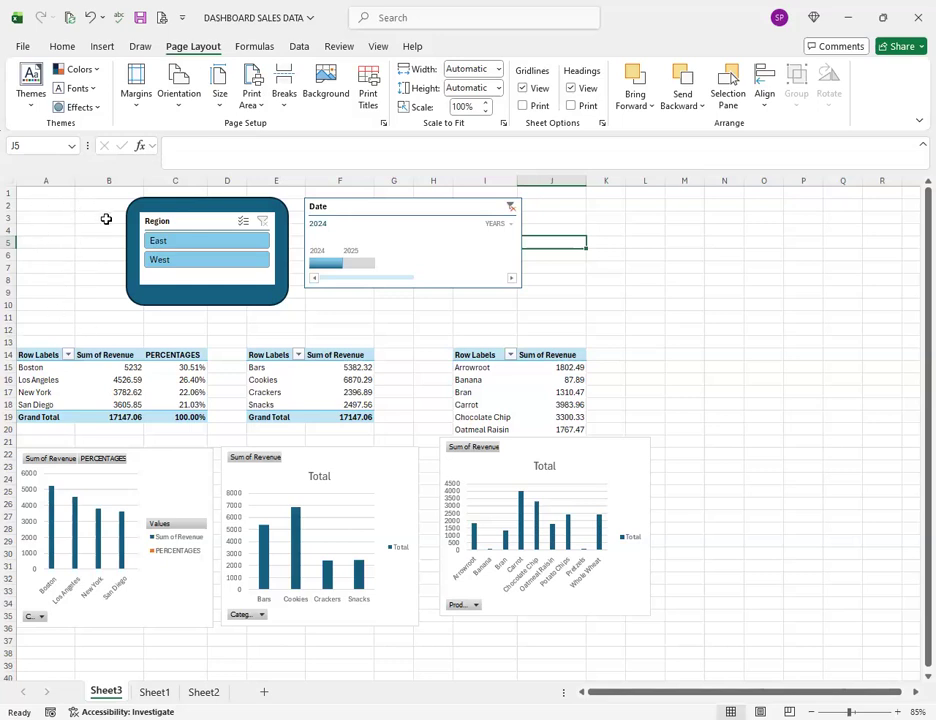
- Insert the picture of the steaming teacup from a subfolder of the device's Pictures folder, placed over the cells
{"action": "left_click", "coordinate": [102, 46]}
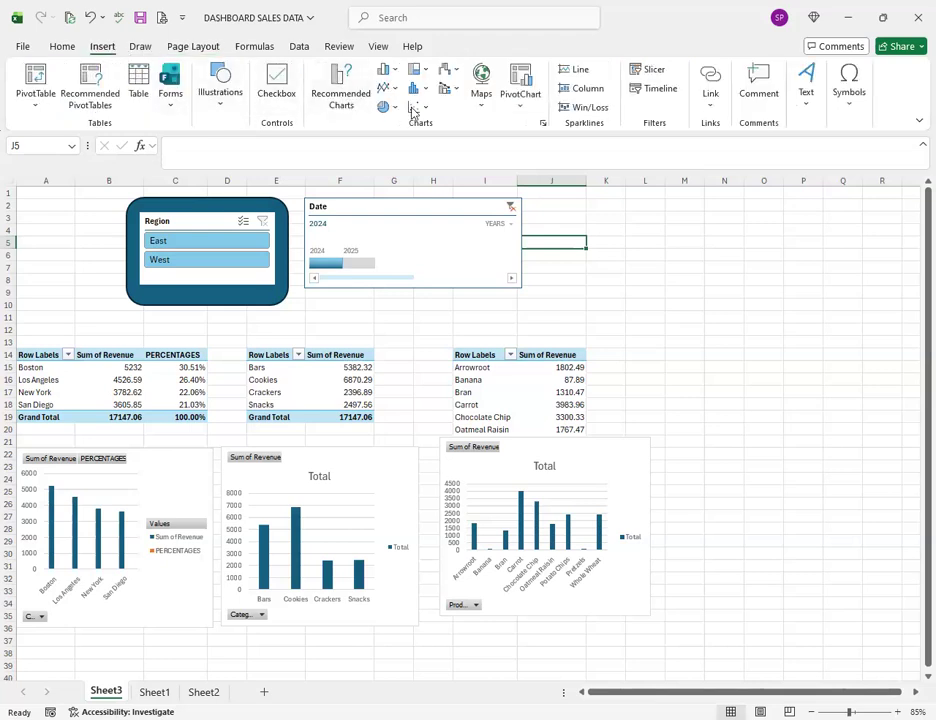
{"action": "left_click", "coordinate": [222, 108]}
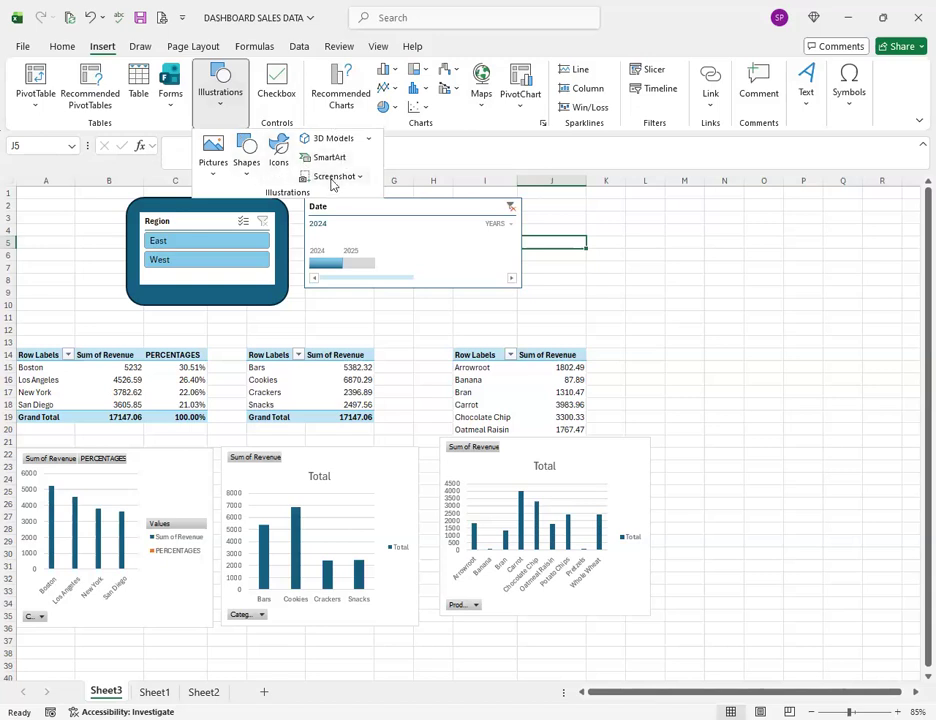
{"action": "left_click", "coordinate": [214, 174]}
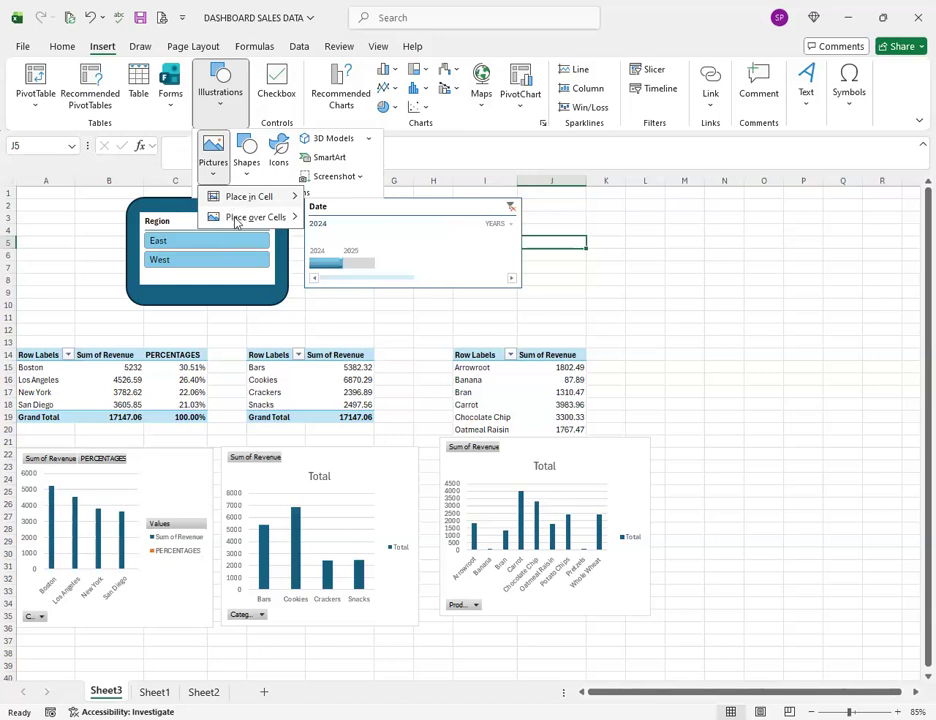
{"action": "mouse_move", "coordinate": [255, 217]}
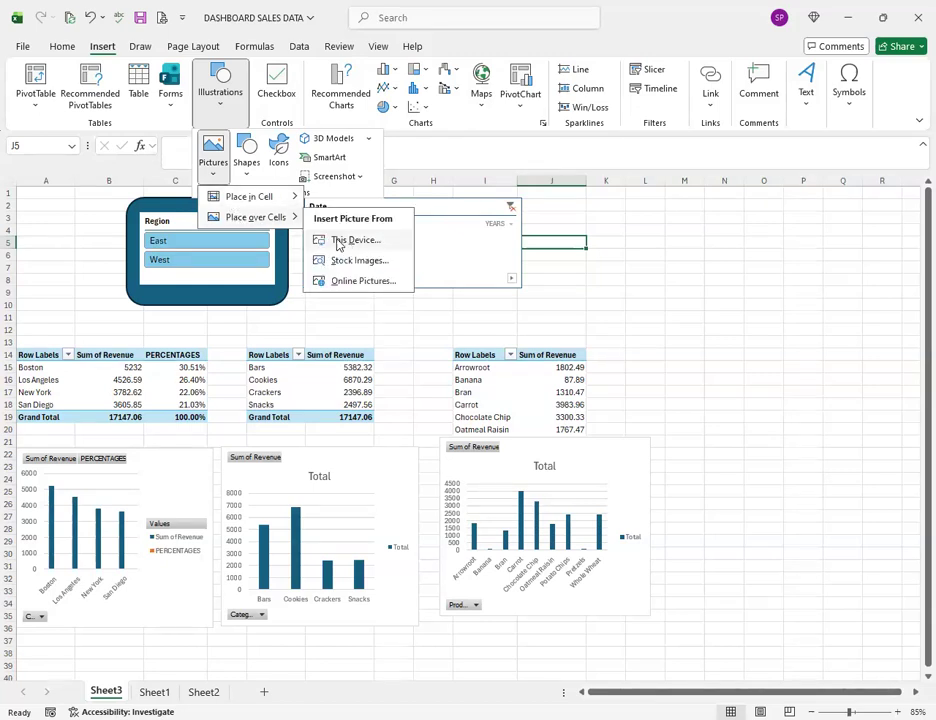
{"action": "key", "text": "Escape"}
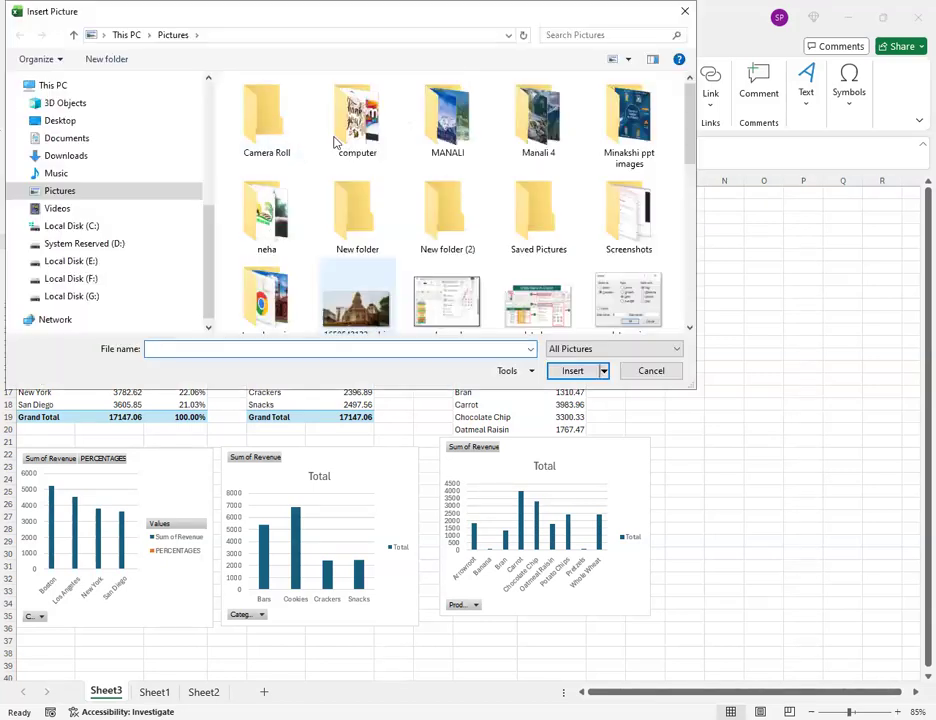
{"action": "double_click", "coordinate": [350, 124]}
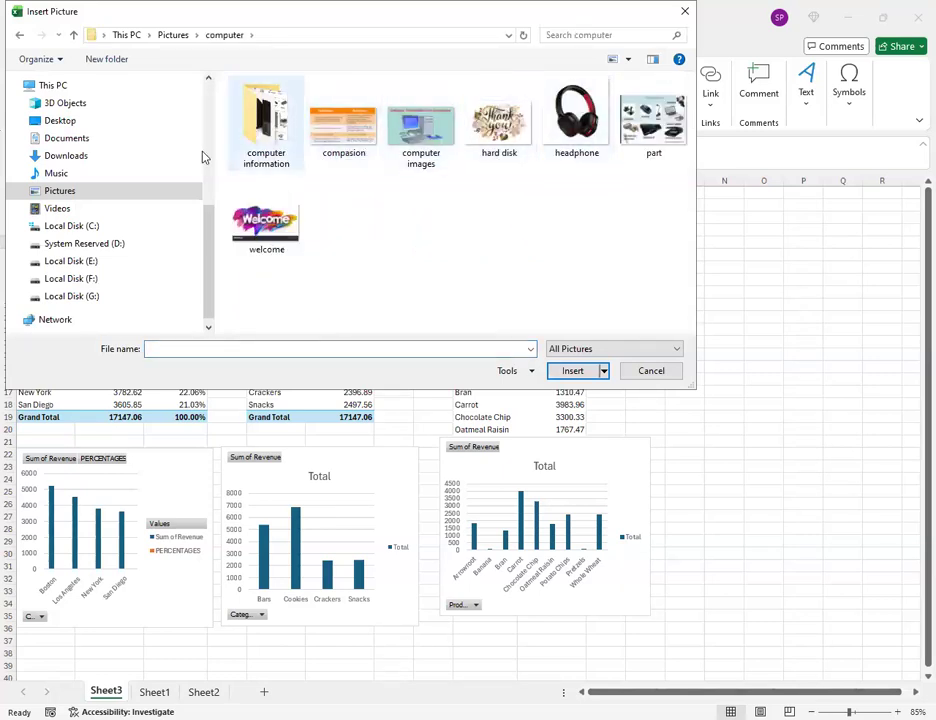
{"action": "left_click", "coordinate": [174, 35]}
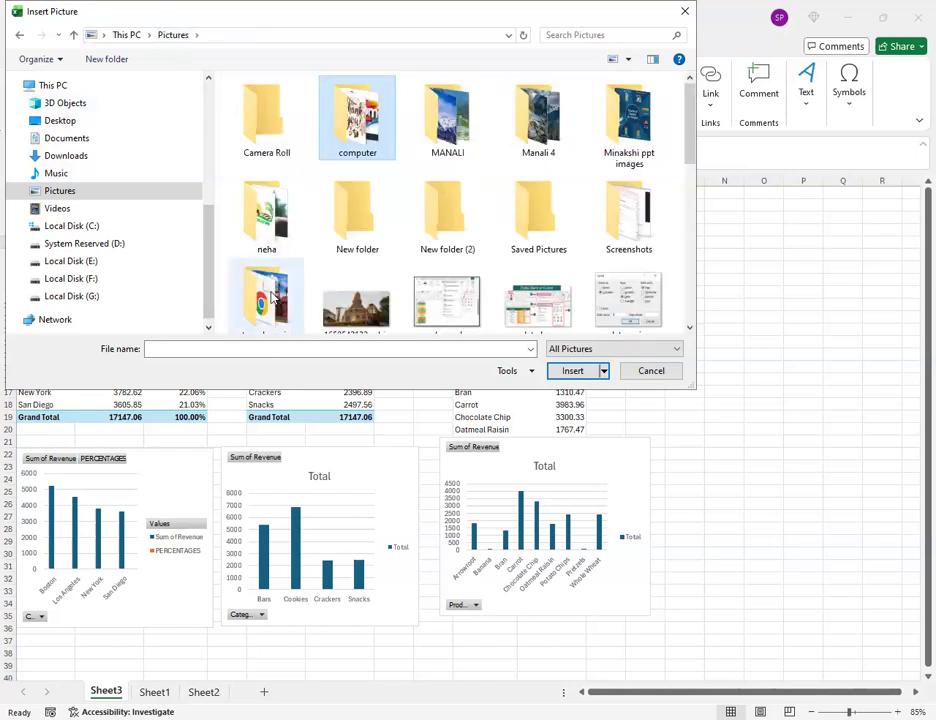
{"action": "double_click", "coordinate": [266, 212]}
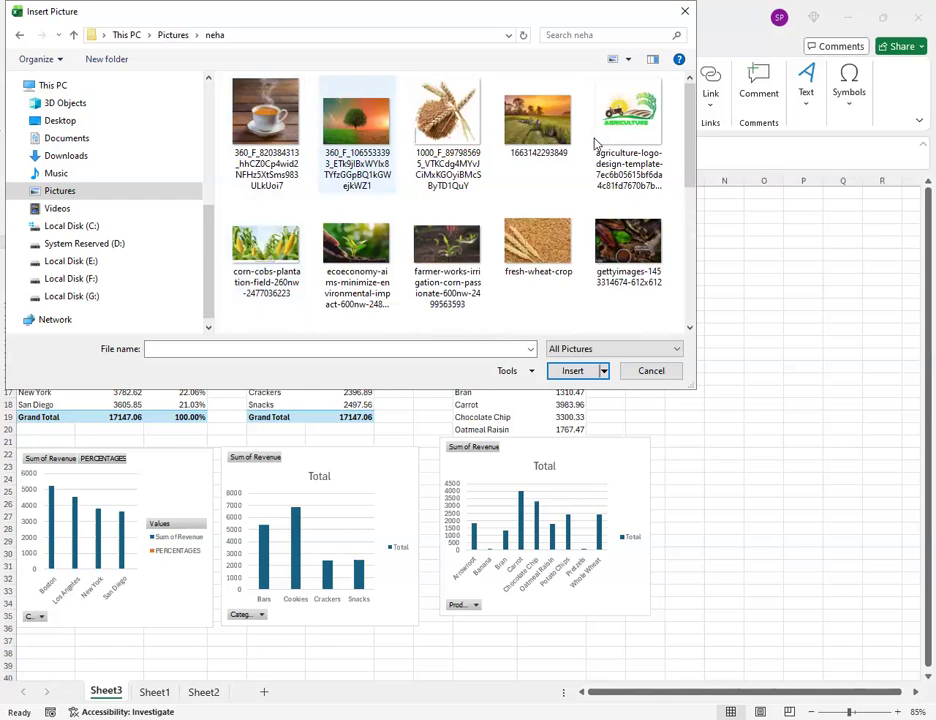
{"action": "scroll", "coordinate": [381, 192], "scroll_direction": "down", "scroll_amount": 5}
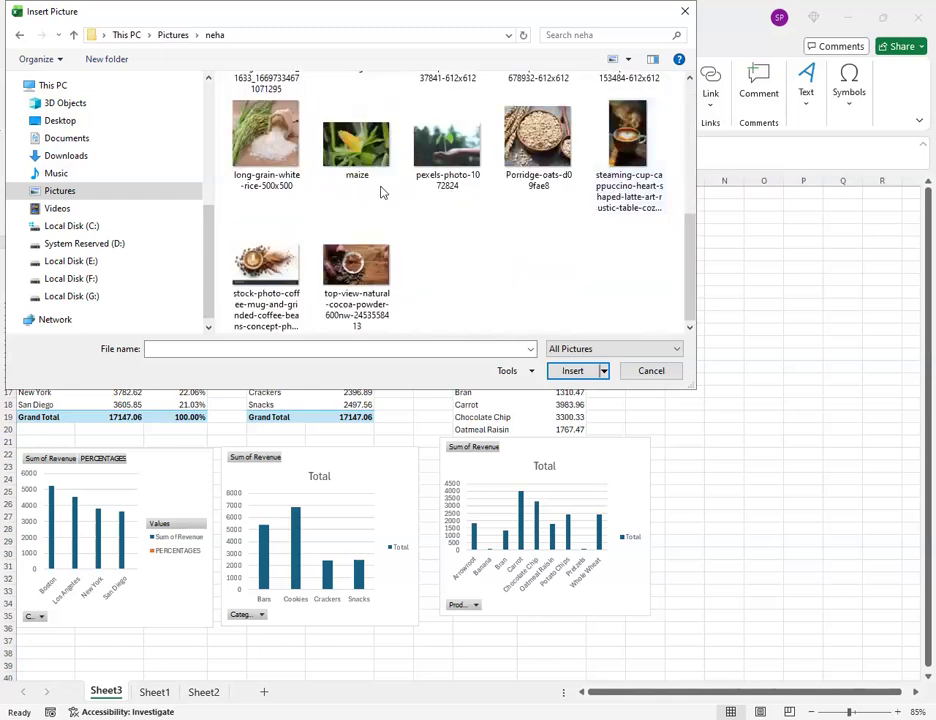
{"action": "scroll", "coordinate": [449, 217], "scroll_direction": "up", "scroll_amount": 5}
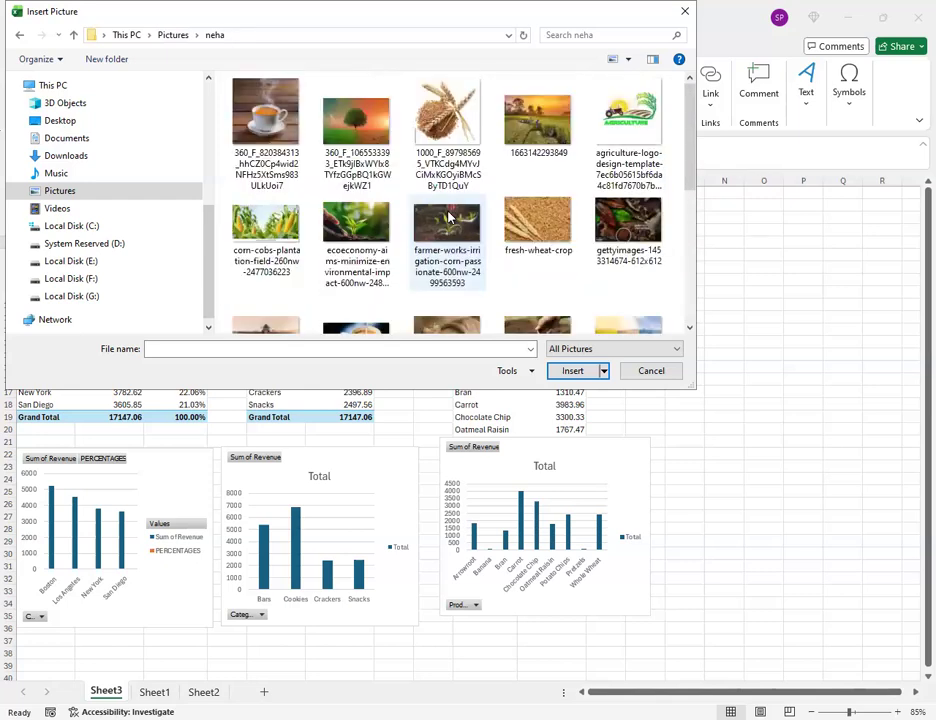
{"action": "left_click", "coordinate": [262, 118]}
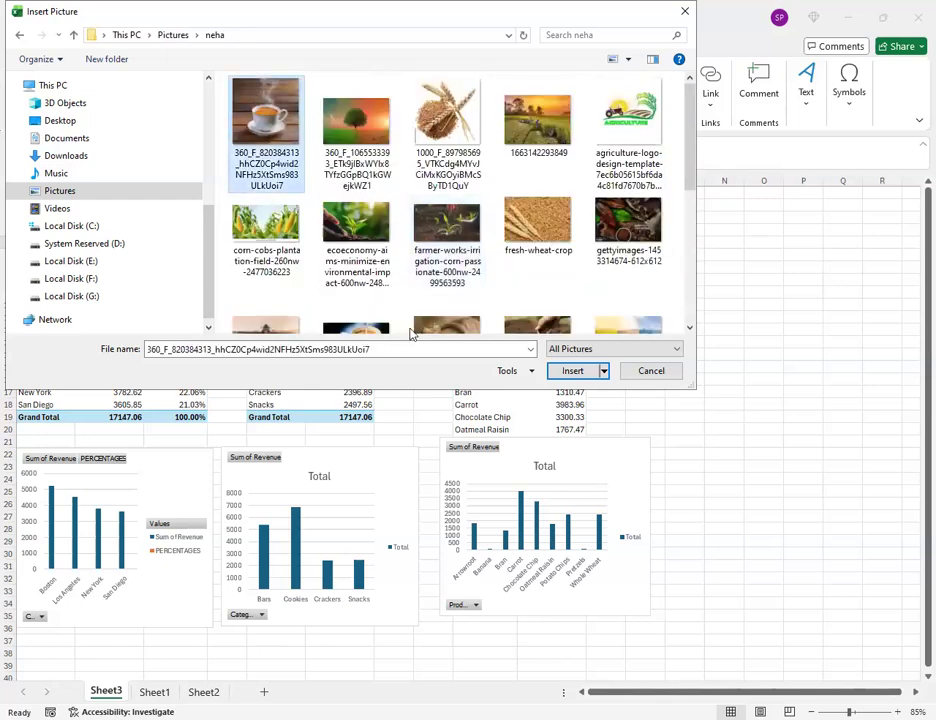
{"action": "left_click", "coordinate": [566, 372]}
- Move the teacup picture into the empty cells beside the framed Region slicer, over columns A and B, and resize it to about 3.74 cm square
{"action": "left_click_drag", "start_coordinate": [549, 267], "coordinate": [54, 231]}
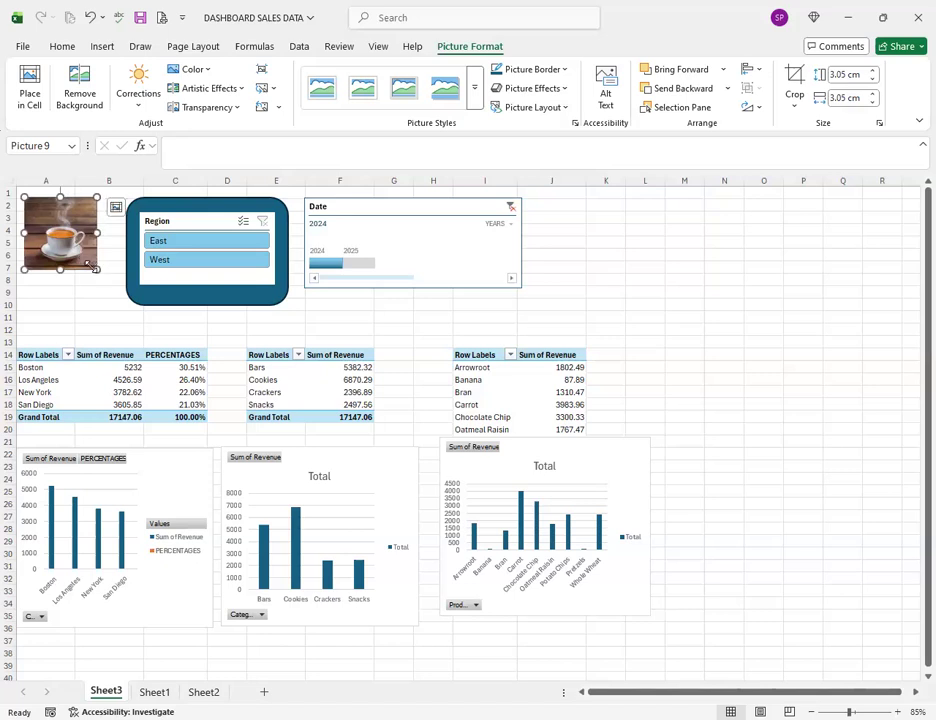
{"action": "left_click_drag", "start_coordinate": [94, 268], "coordinate": [112, 287]}
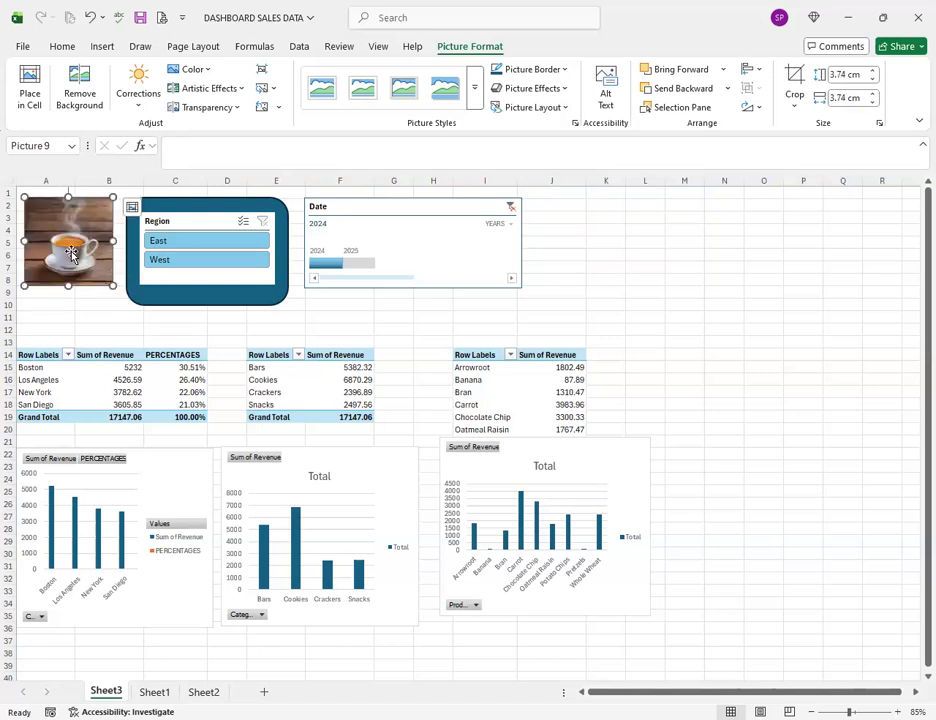
{"action": "left_click_drag", "start_coordinate": [71, 257], "coordinate": [71, 265]}
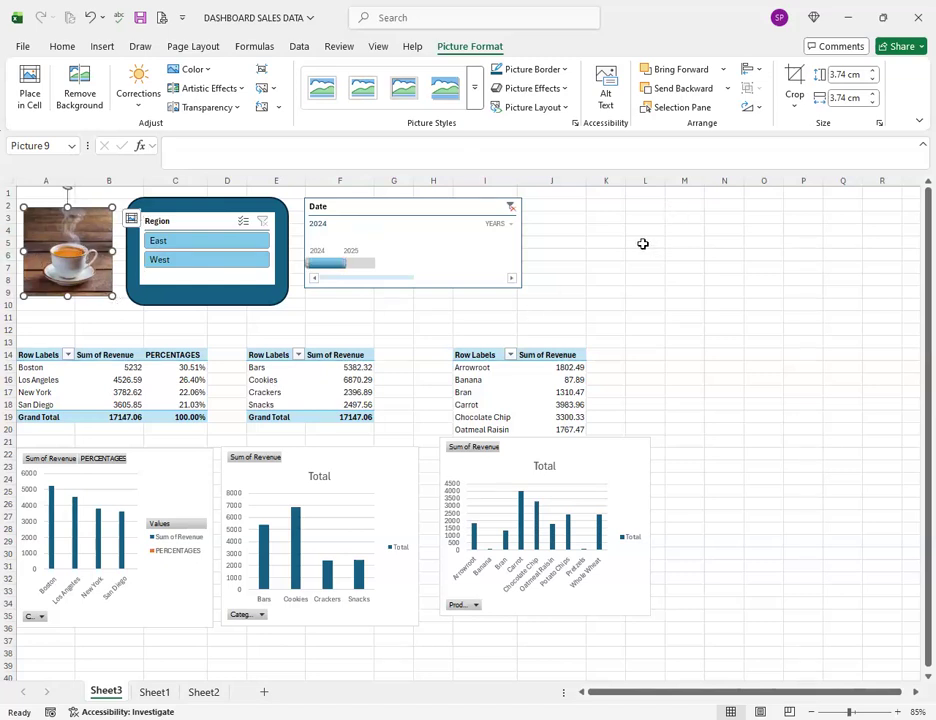
- Draw a rounded rectangle about 3.21 cm high and 6.32 cm wide in the empty cells beyond the Date timeline
{"action": "left_click", "coordinate": [104, 47]}
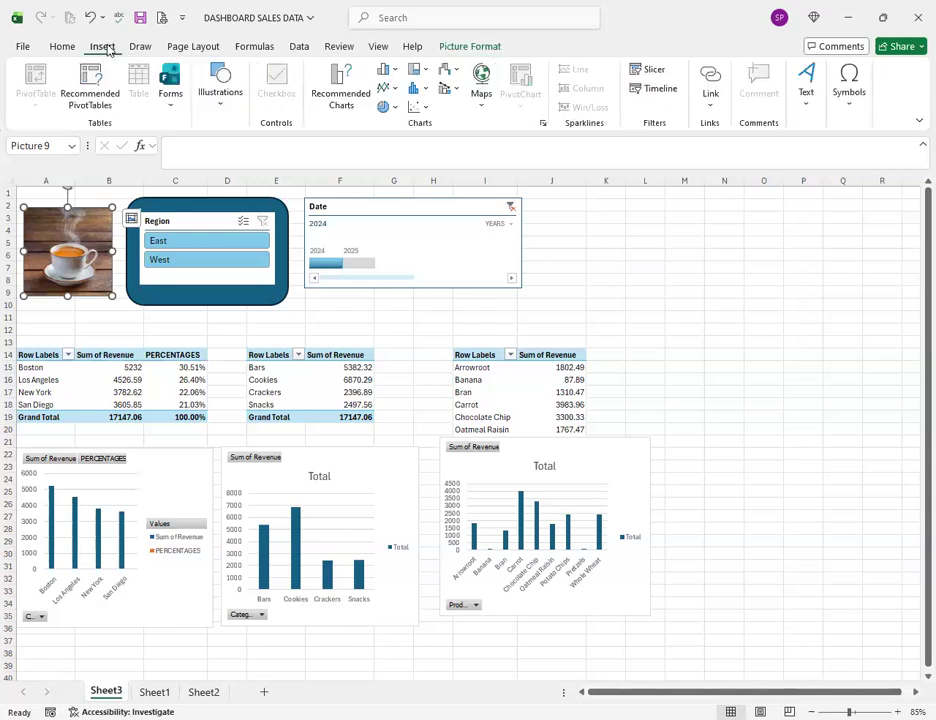
{"action": "left_click", "coordinate": [221, 93]}
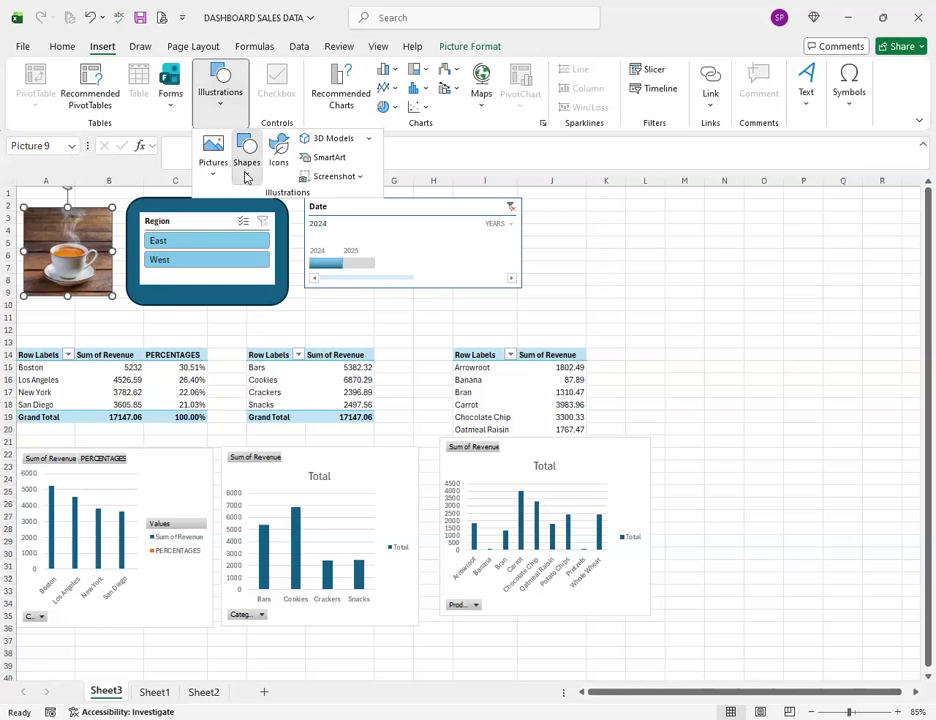
{"action": "left_click", "coordinate": [246, 165]}
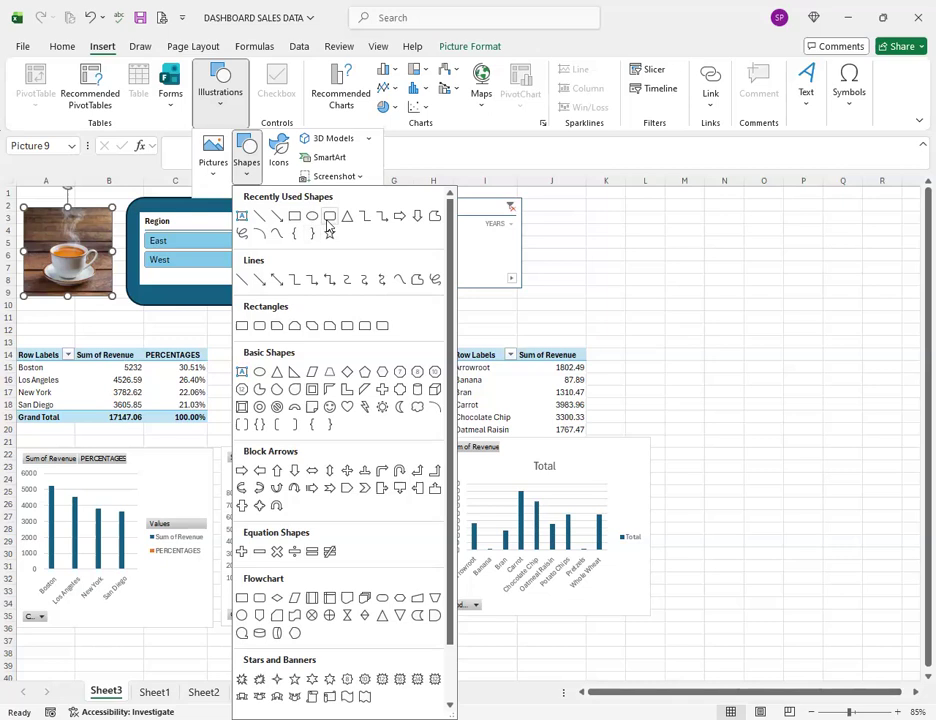
{"action": "left_click", "coordinate": [329, 226]}
{"action": "left_click_drag", "start_coordinate": [601, 236], "coordinate": [750, 311]}
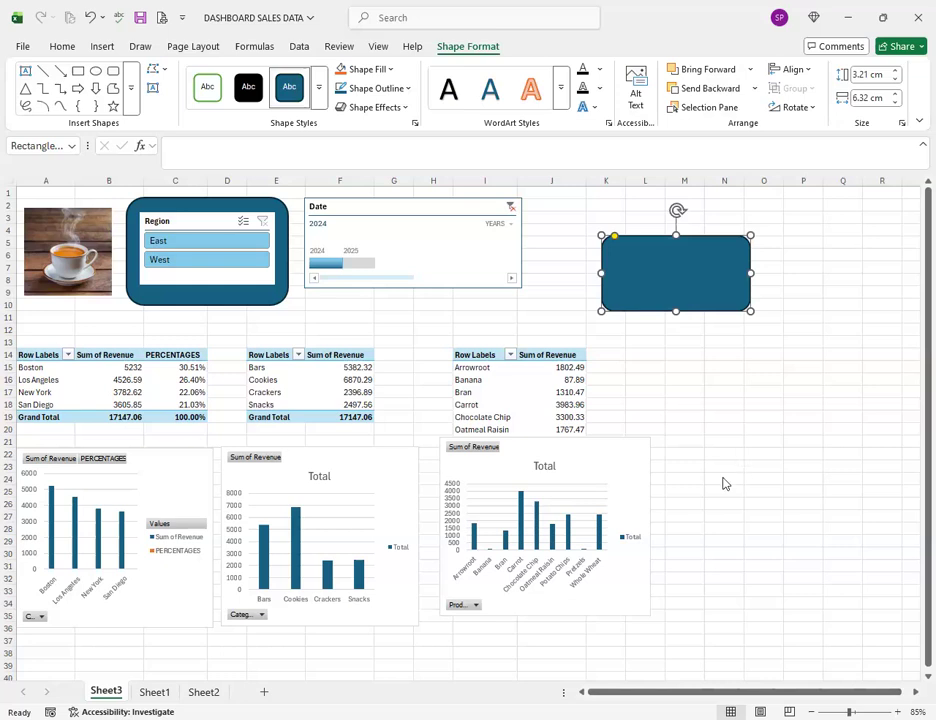
- Add the text "IMPETUS TECHNOLOGIES" inside the new rounded rectangle
{"action": "right_click", "coordinate": [661, 266]}
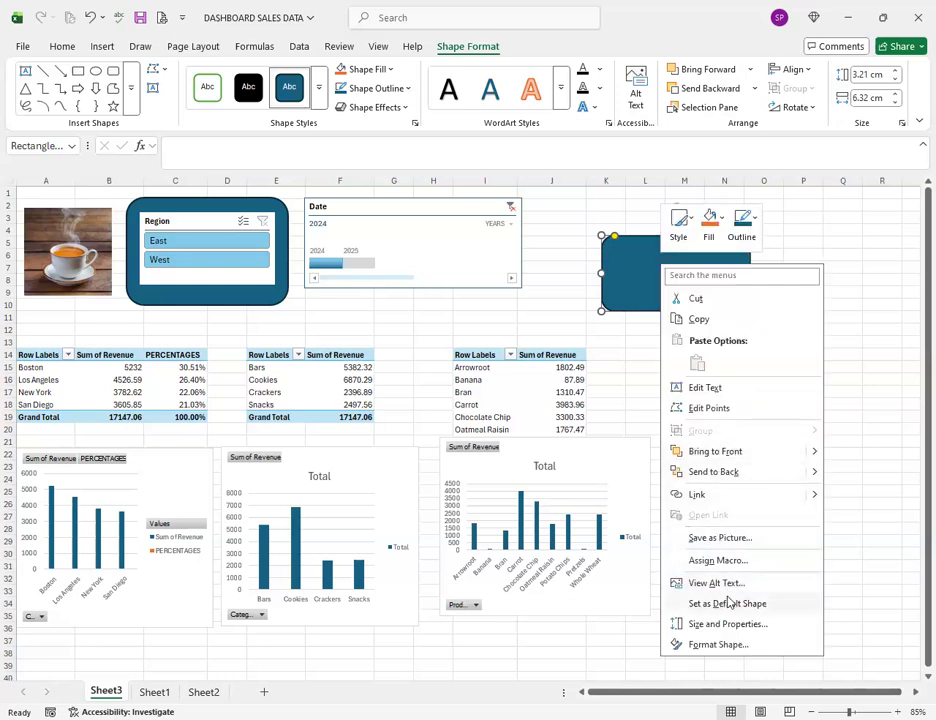
{"action": "left_click", "coordinate": [704, 388]}
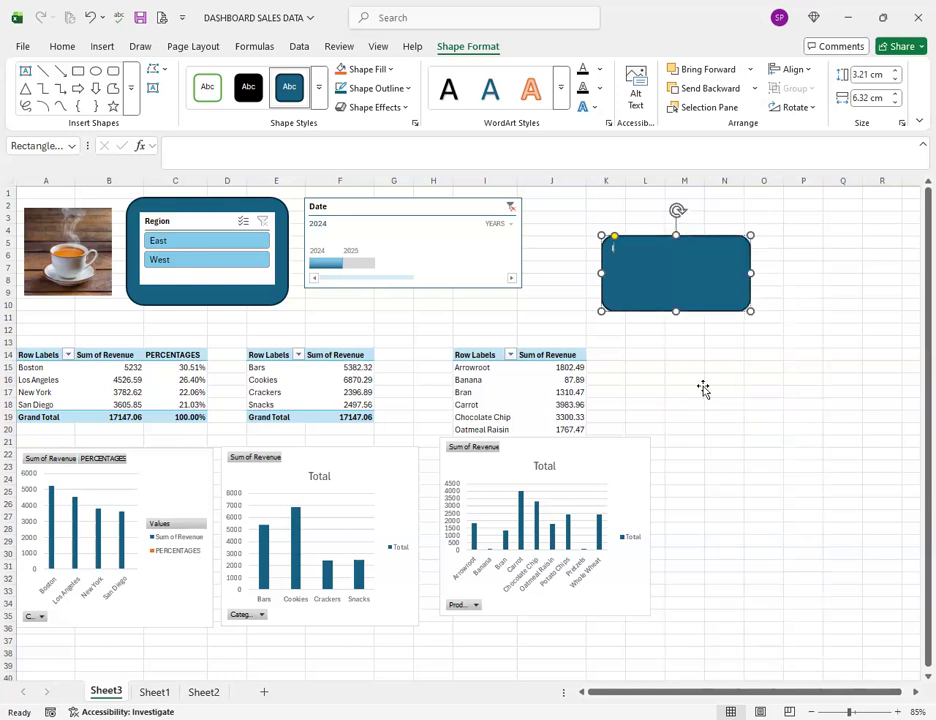
{"action": "type", "text": "IMPETUS TECHNOLOGIES"}
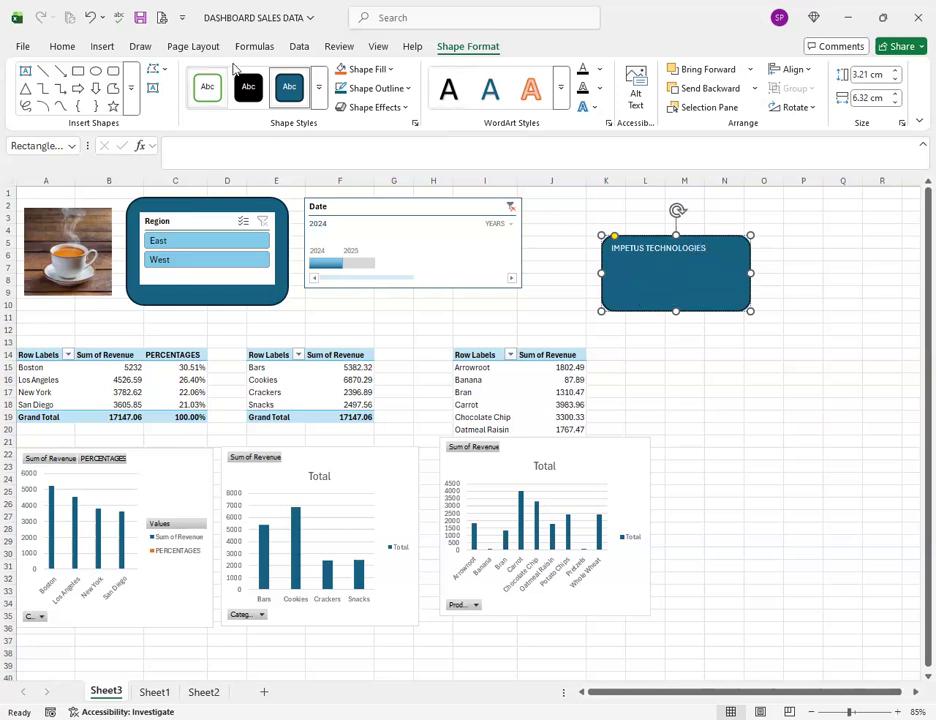
- Enlarge the IMPETUS TECHNOLOGIES text to 24 pt and centre it horizontally in the shape
{"action": "triple_click", "coordinate": [627, 249]}
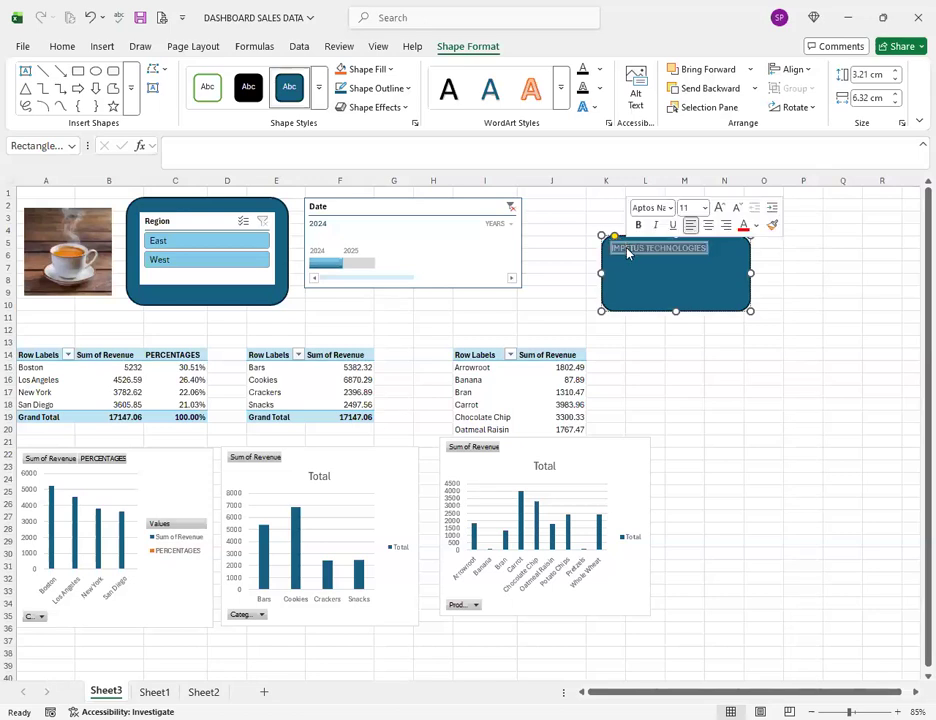
{"action": "left_click", "coordinate": [720, 208]}
{"action": "left_click", "coordinate": [720, 208]}
{"action": "left_click", "coordinate": [720, 208]}
{"action": "left_click", "coordinate": [720, 208]}
{"action": "left_click", "coordinate": [720, 208]}
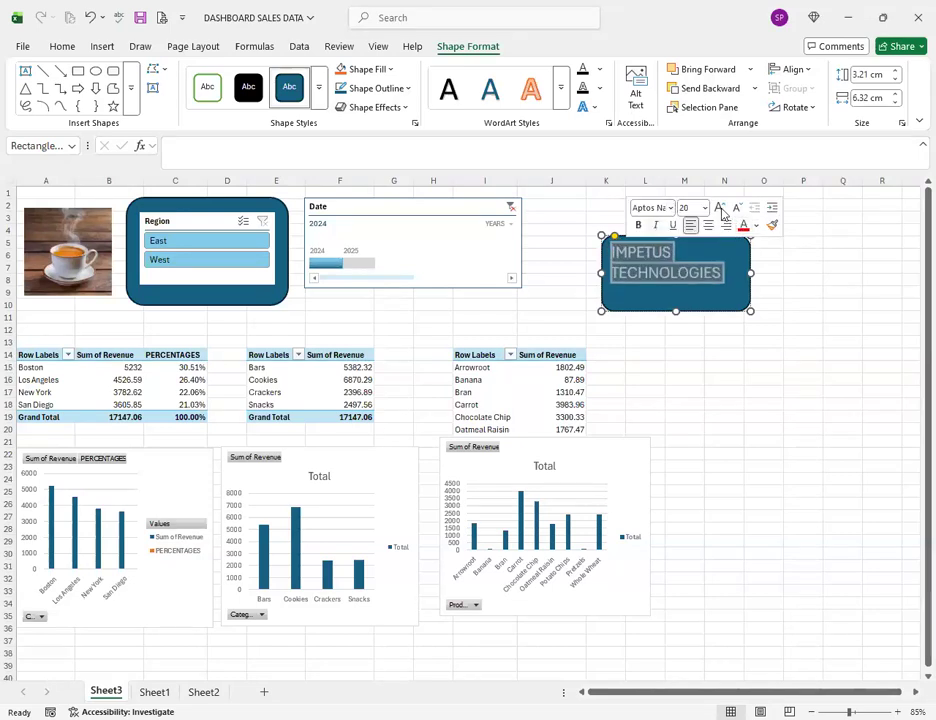
{"action": "left_click", "coordinate": [720, 208]}
{"action": "left_click", "coordinate": [708, 225]}
- Widen the title rectangle to about 7.75 cm, try reducing its height to about 2.46 cm, and undo the height change
{"action": "left_click_drag", "start_coordinate": [748, 271], "coordinate": [784, 272]}
{"action": "left_click_drag", "start_coordinate": [692, 311], "coordinate": [693, 291]}
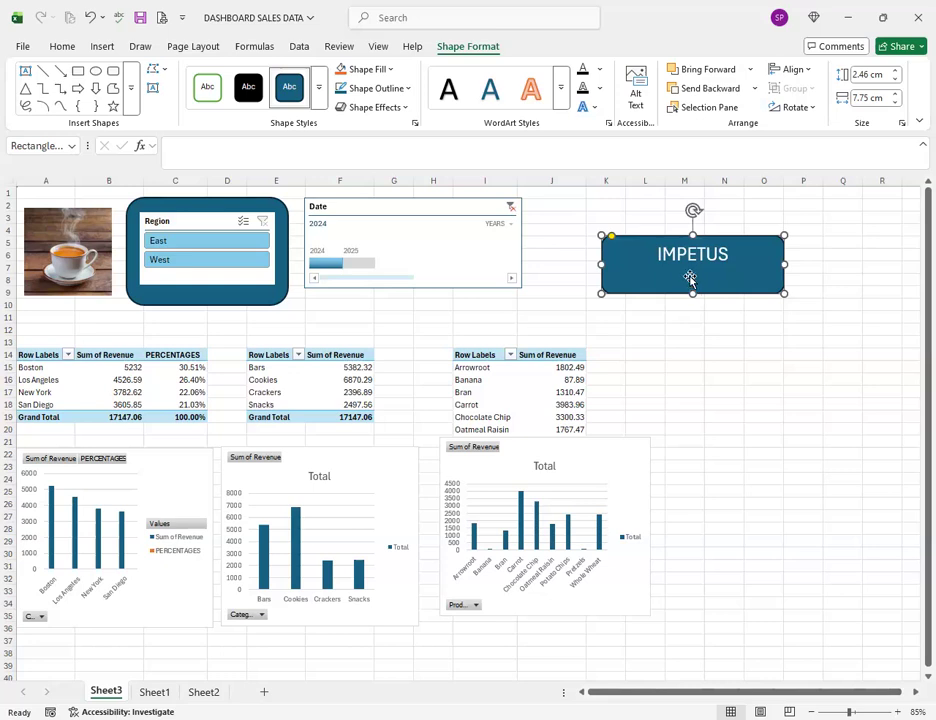
{"action": "key", "text": "ctrl+z"}
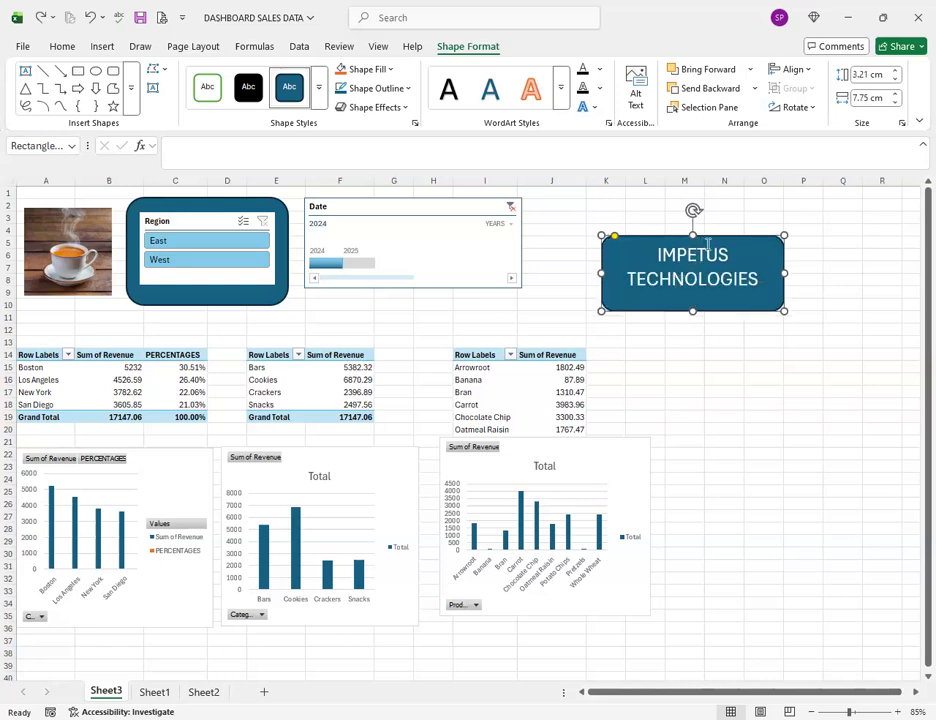
- Make the IMPETUS TECHNOLOGIES text bold and move its rectangle right next to the Date timeline, above the product PivotTable
{"action": "triple_click", "coordinate": [703, 256]}
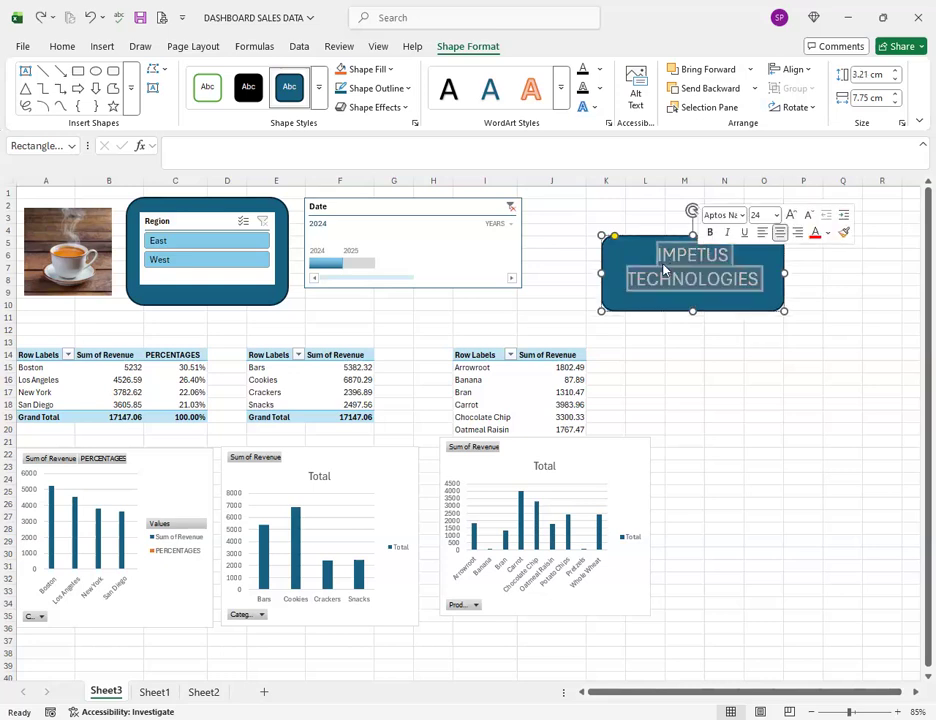
{"action": "left_click", "coordinate": [730, 356]}
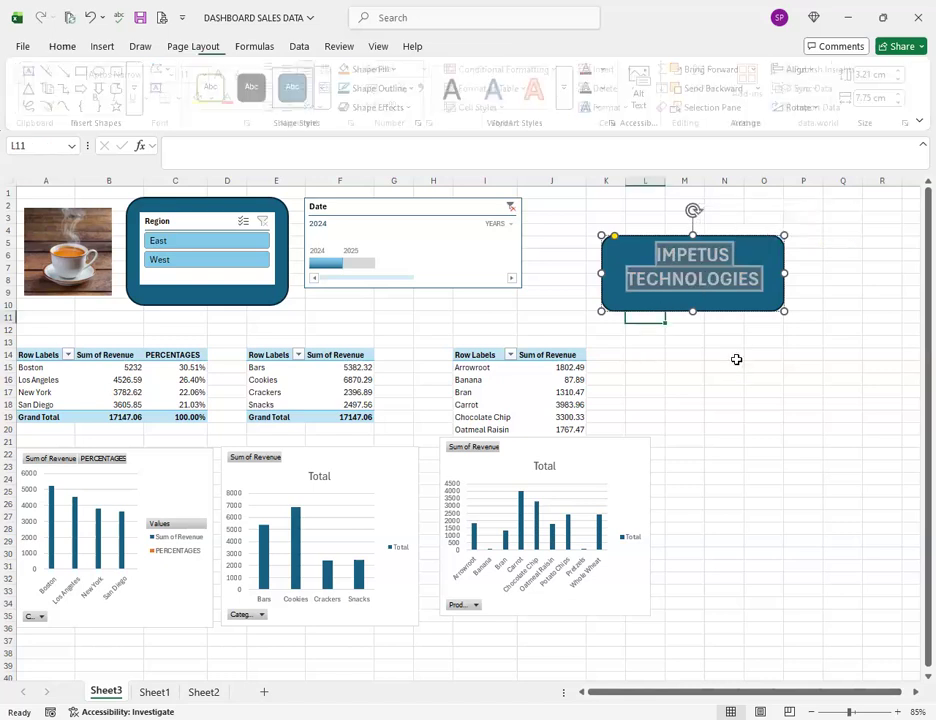
{"action": "left_click_drag", "start_coordinate": [755, 240], "coordinate": [682, 216]}
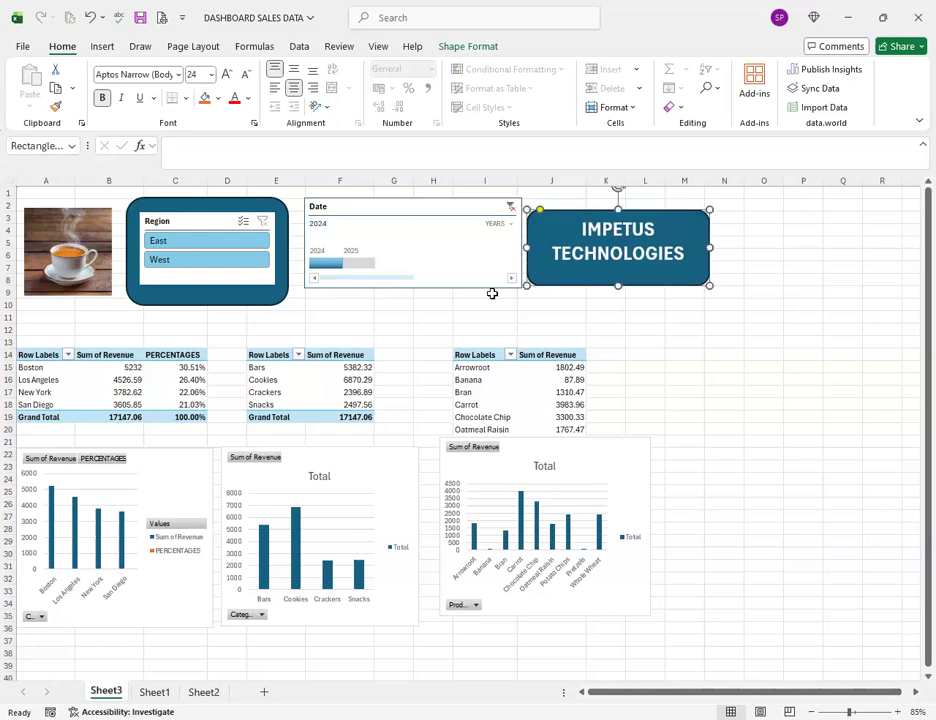
- Filter the dashboard's PivotTables and charts to 2025 with the Date timeline
{"action": "scroll", "coordinate": [378, 397], "scroll_direction": "down", "scroll_amount": 5}
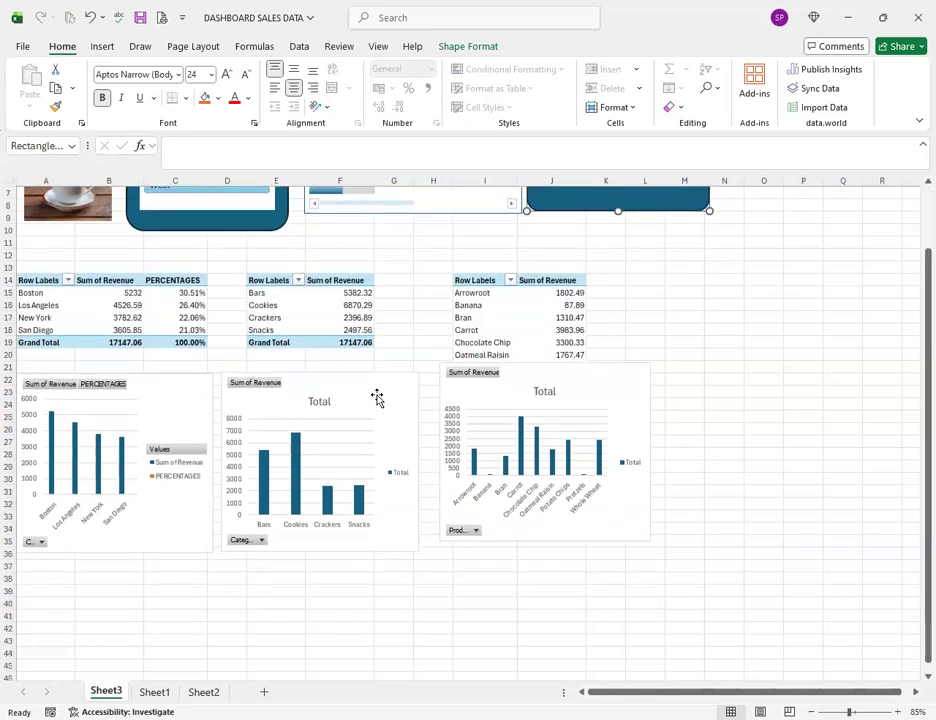
{"action": "scroll", "coordinate": [328, 524], "scroll_direction": "up", "scroll_amount": 4}
{"action": "scroll", "coordinate": [316, 530], "scroll_direction": "up", "scroll_amount": 1}
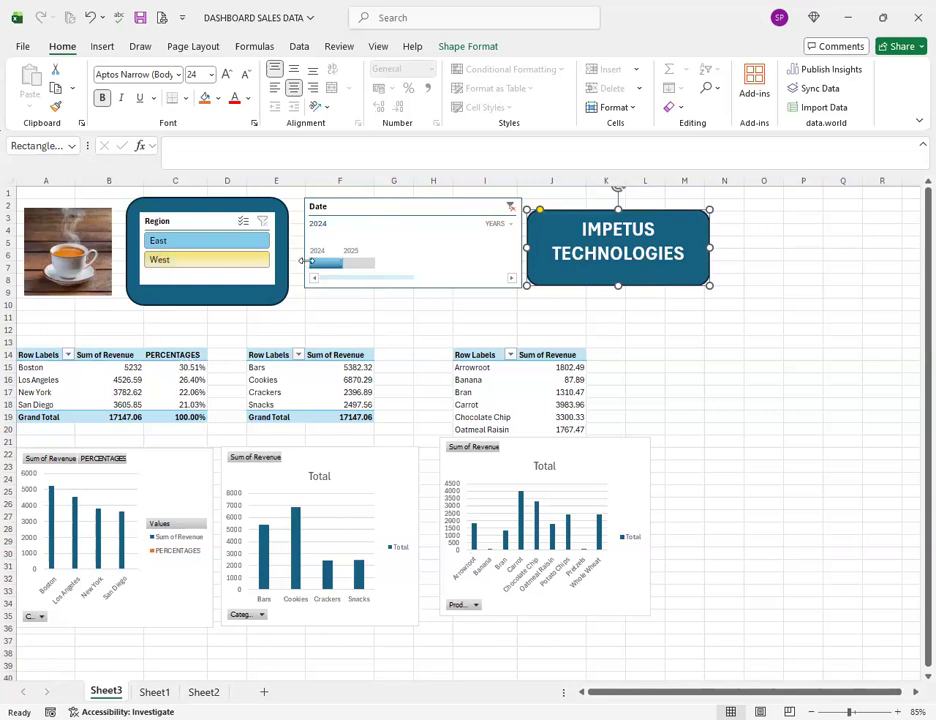
{"action": "left_click", "coordinate": [363, 265]}
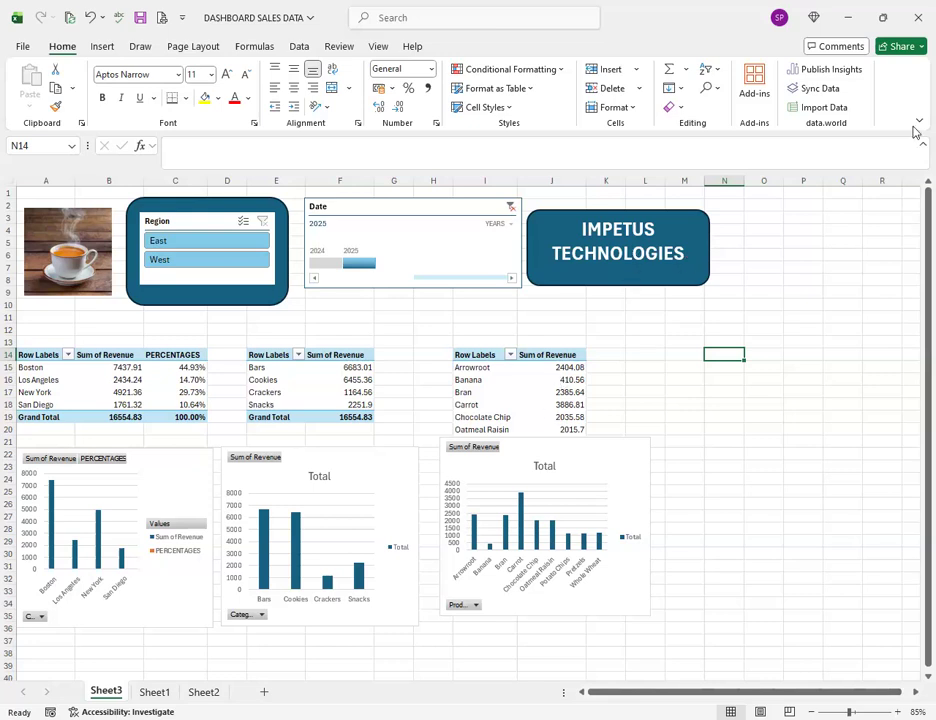
{"action": "left_click", "coordinate": [893, 184]}
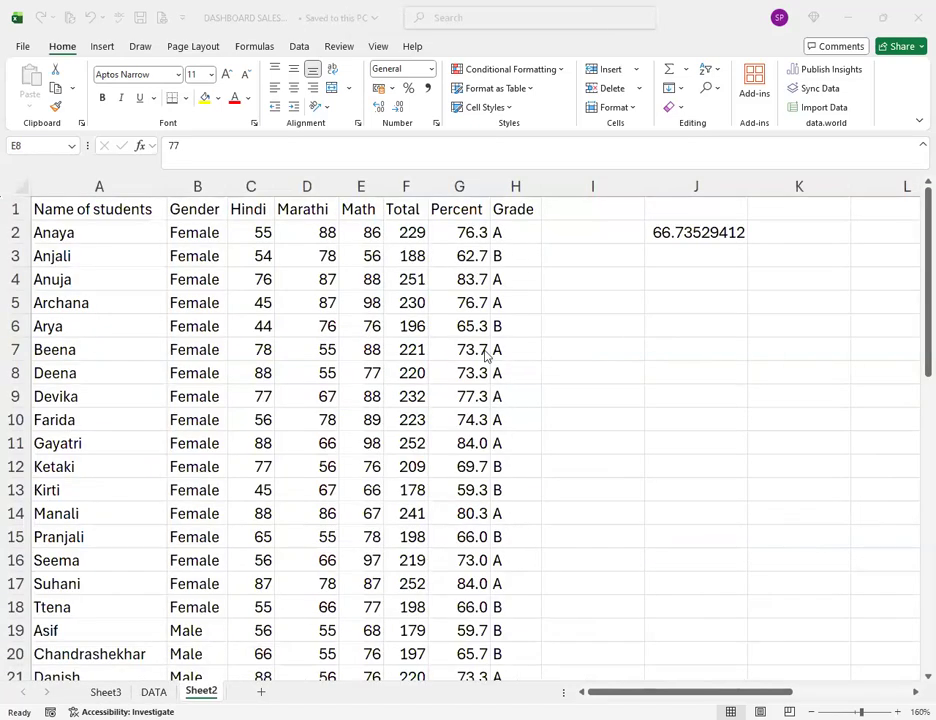
- Look over the What-If Analysis tools for the Percent formula in G2 of the student marks sheet
{"action": "left_click", "coordinate": [300, 50]}
{"action": "left_click", "coordinate": [300, 50]}
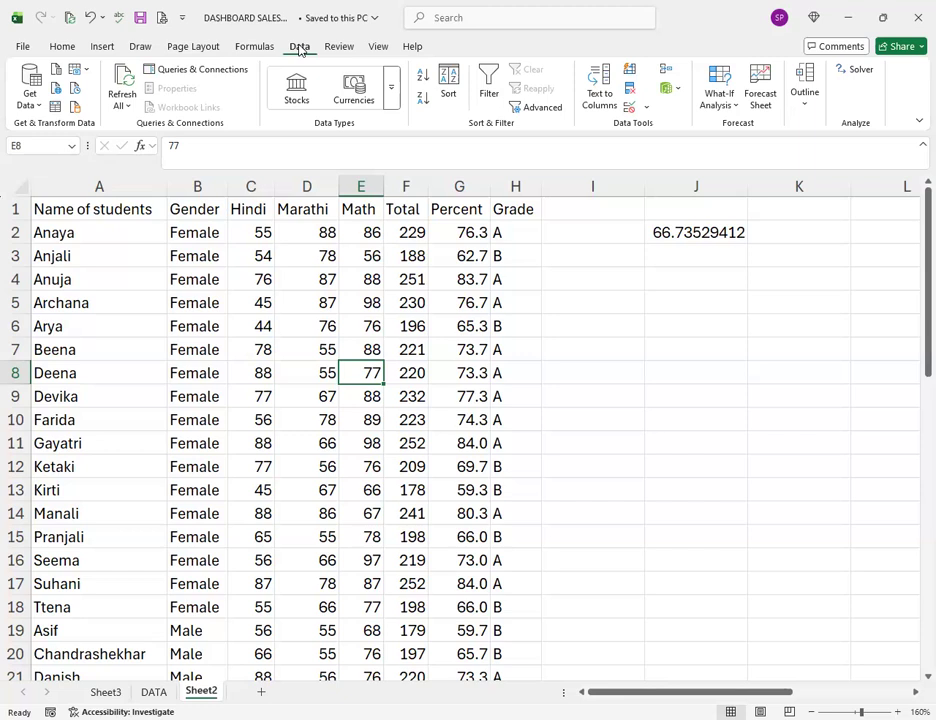
{"action": "key", "text": "Left"}
{"action": "key", "text": "Up"}
{"action": "key", "text": "Up"}
{"action": "key", "text": "Up"}
{"action": "key", "text": "Up"}
{"action": "key", "text": "Up"}
{"action": "left_click", "coordinate": [471, 236]}
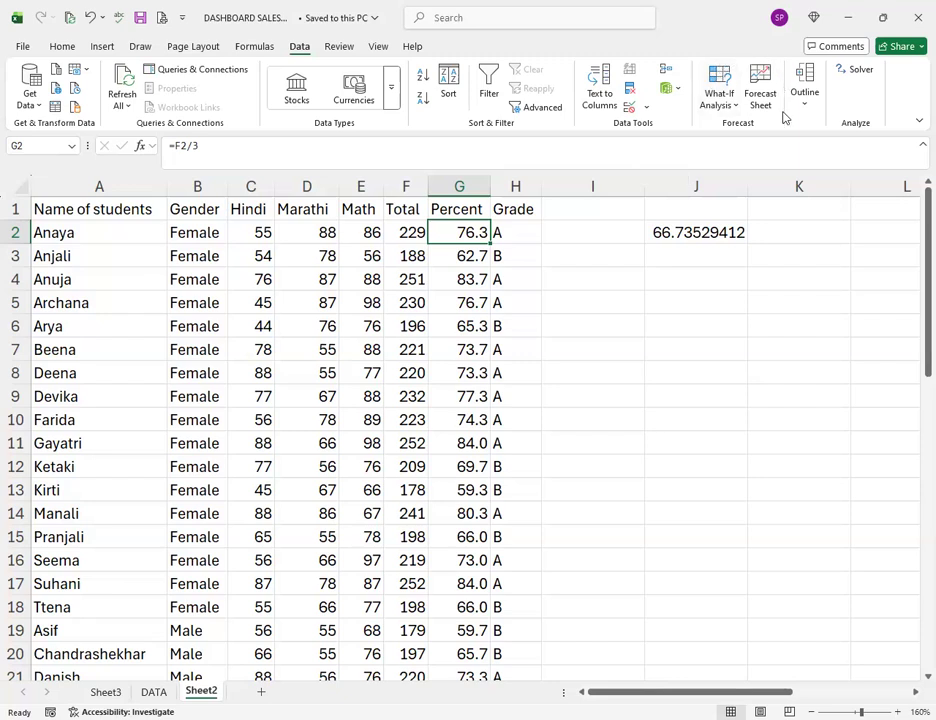
{"action": "left_click", "coordinate": [731, 104]}
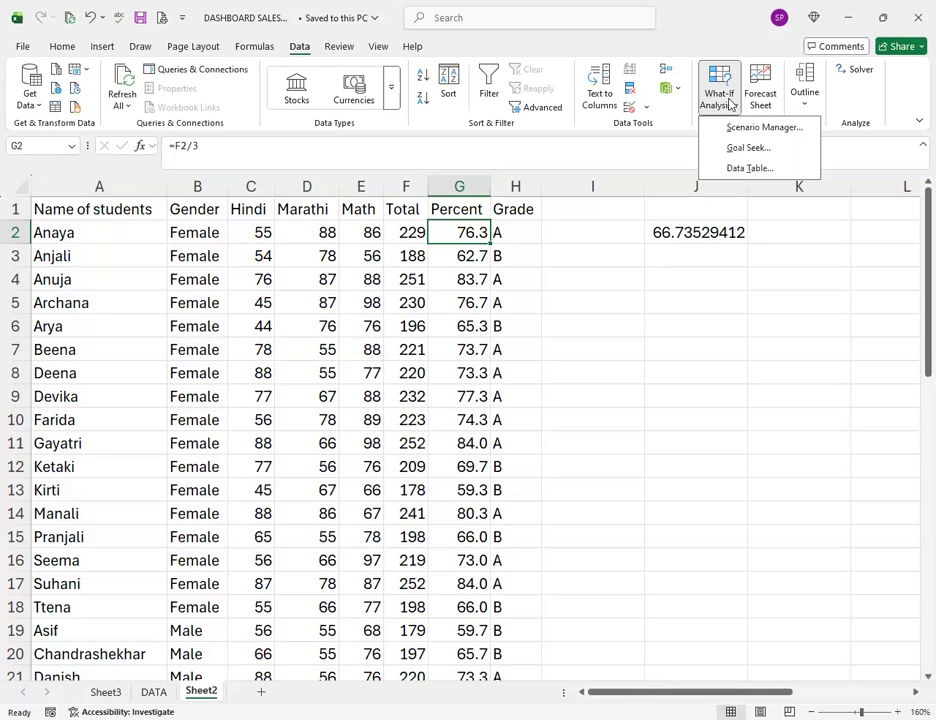
{"action": "left_click", "coordinate": [472, 235]}
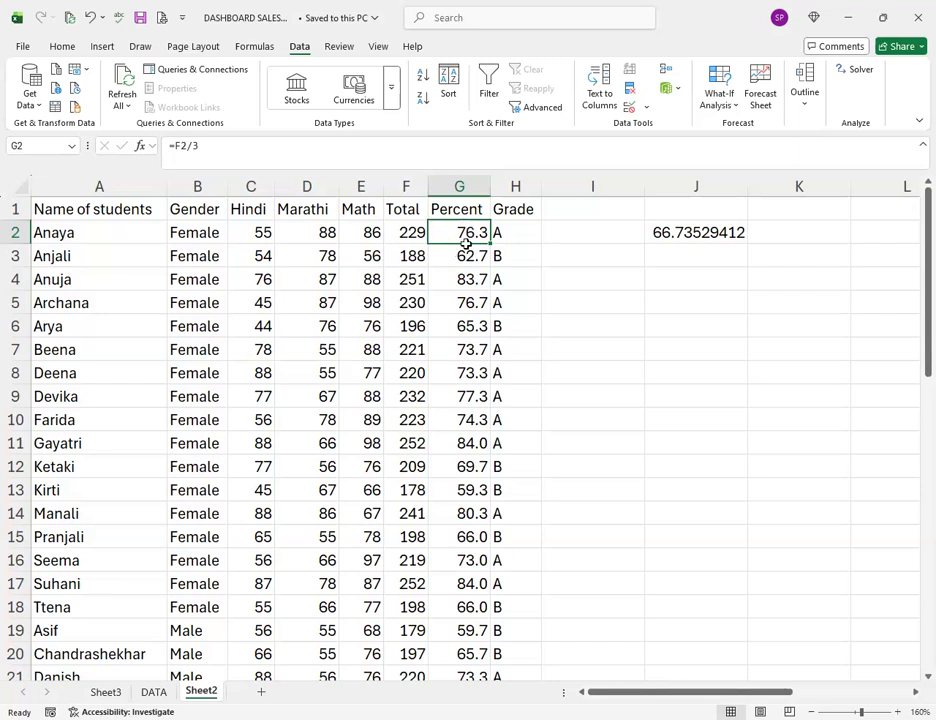
{"action": "left_click", "coordinate": [719, 96]}
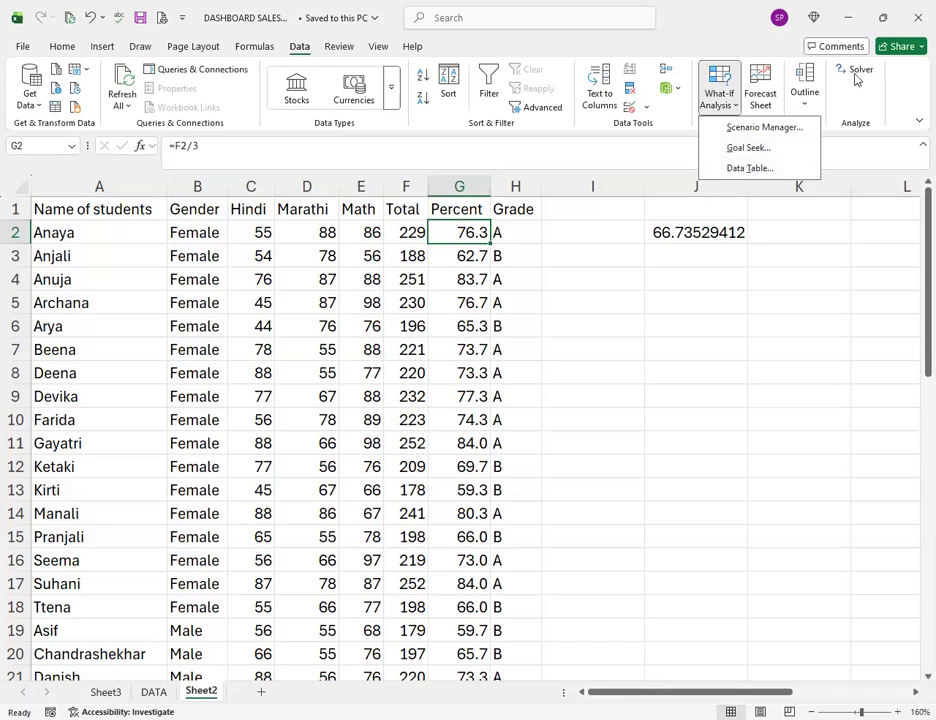
{"action": "left_click", "coordinate": [465, 264]}
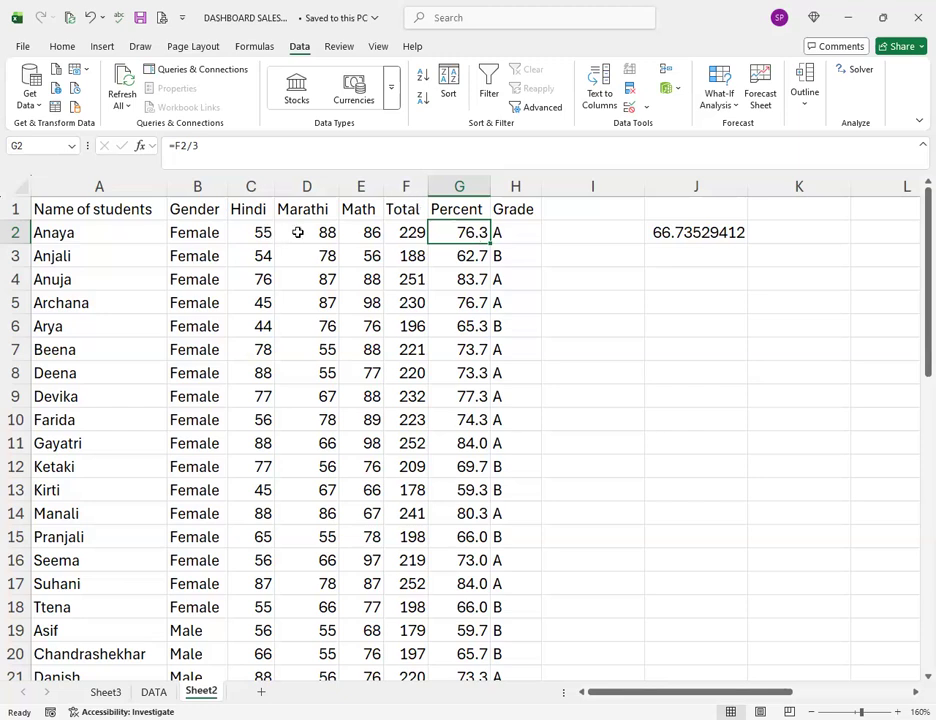
- Compare the Hindi, Marathi and Math marks in C2:E2 with the Total formula in F2
{"action": "left_click", "coordinate": [264, 233]}
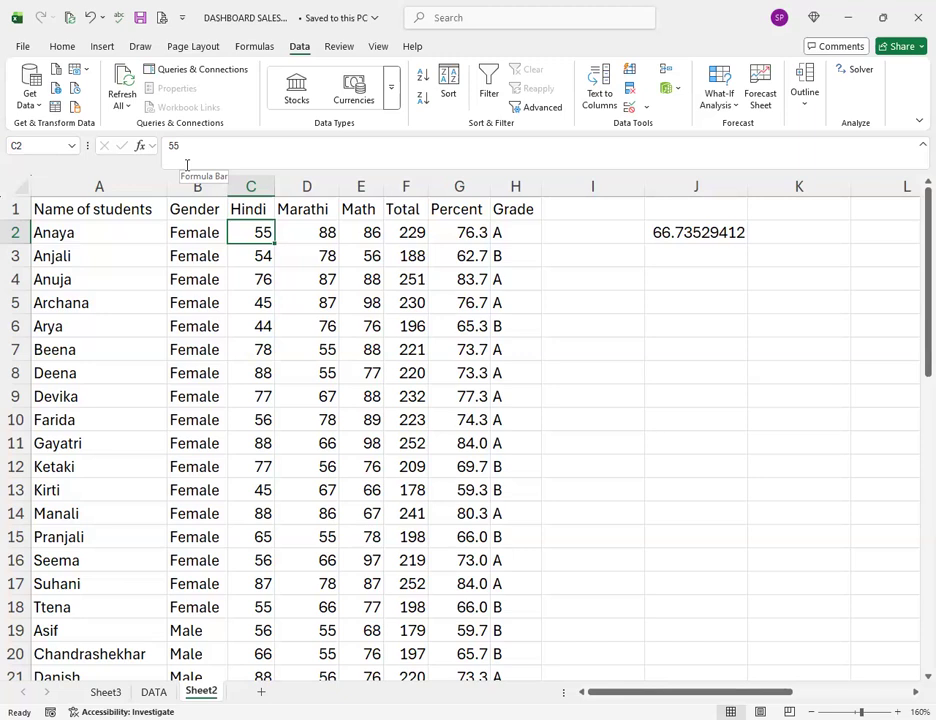
{"action": "left_click", "coordinate": [401, 233]}
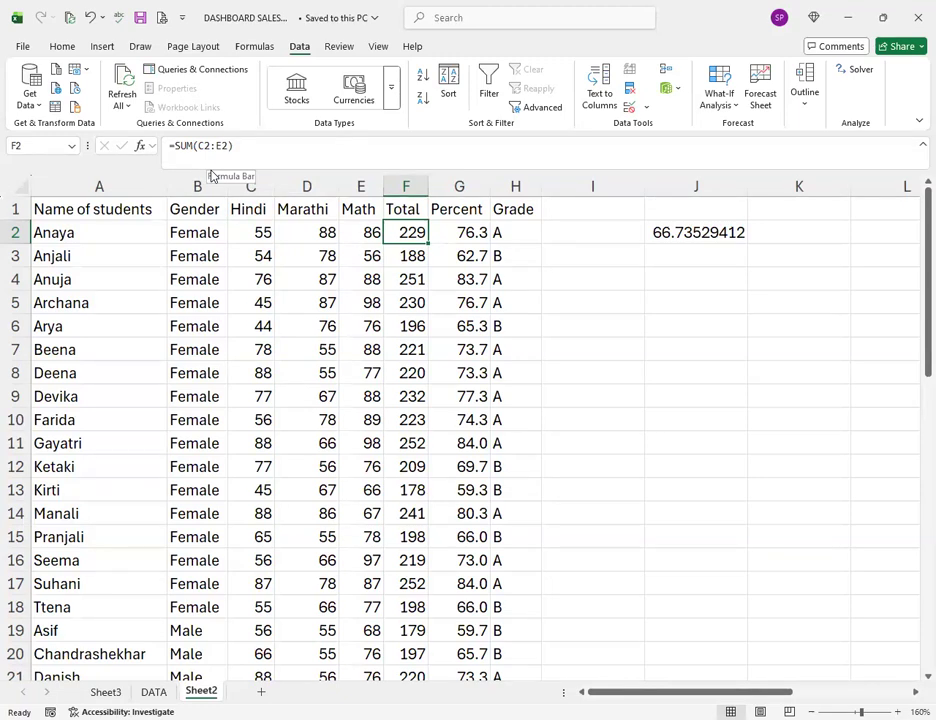
{"action": "left_click", "coordinate": [255, 241]}
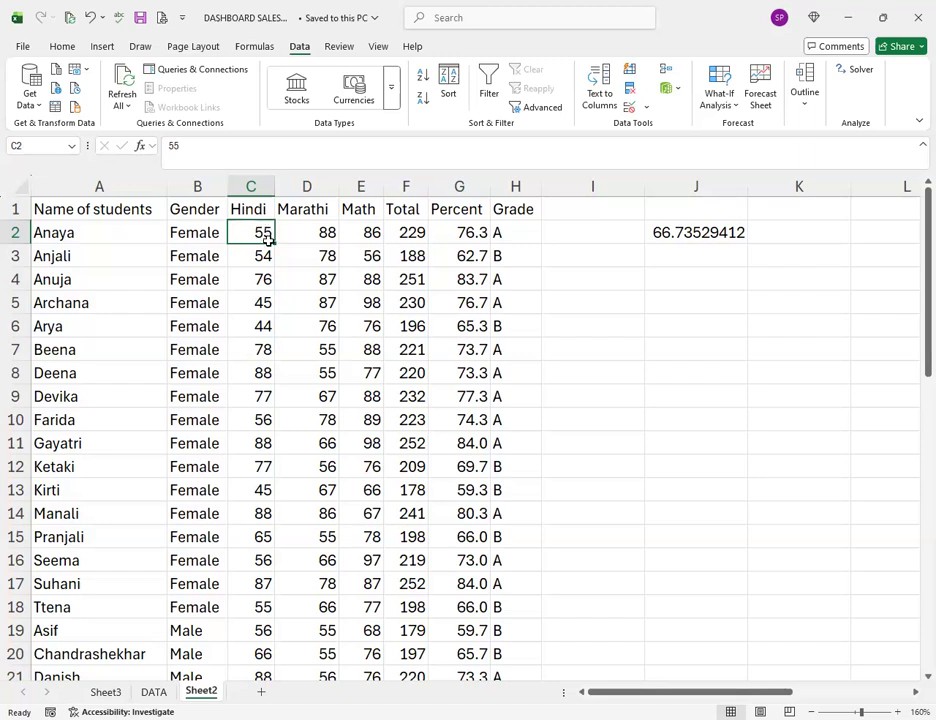
{"action": "left_click", "coordinate": [408, 232]}
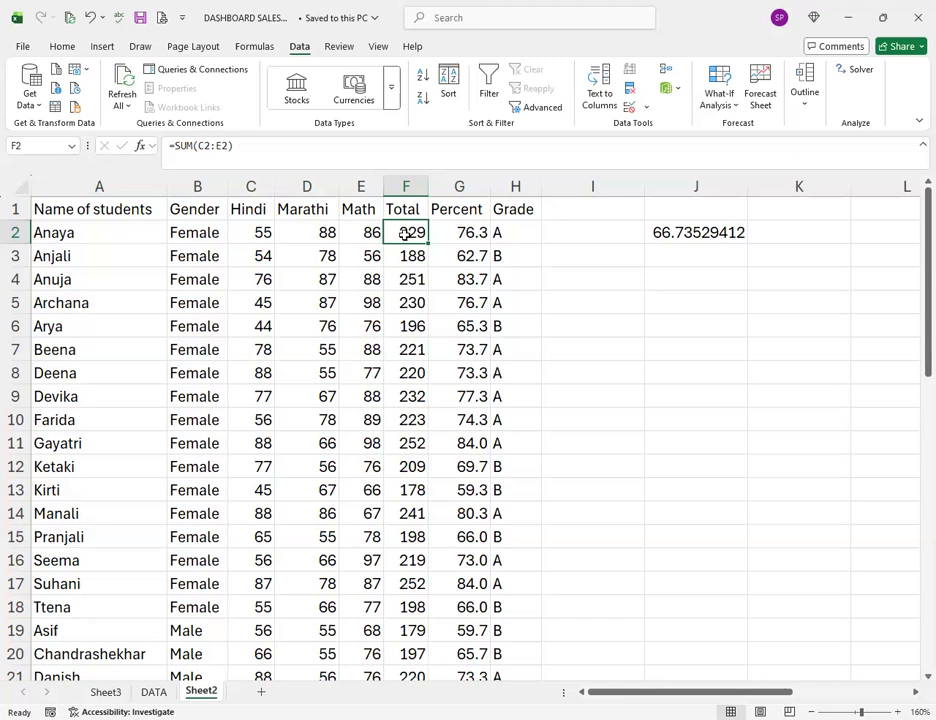
{"action": "left_click", "coordinate": [259, 232]}
{"action": "left_click", "coordinate": [320, 232]}
{"action": "left_click", "coordinate": [371, 233]}
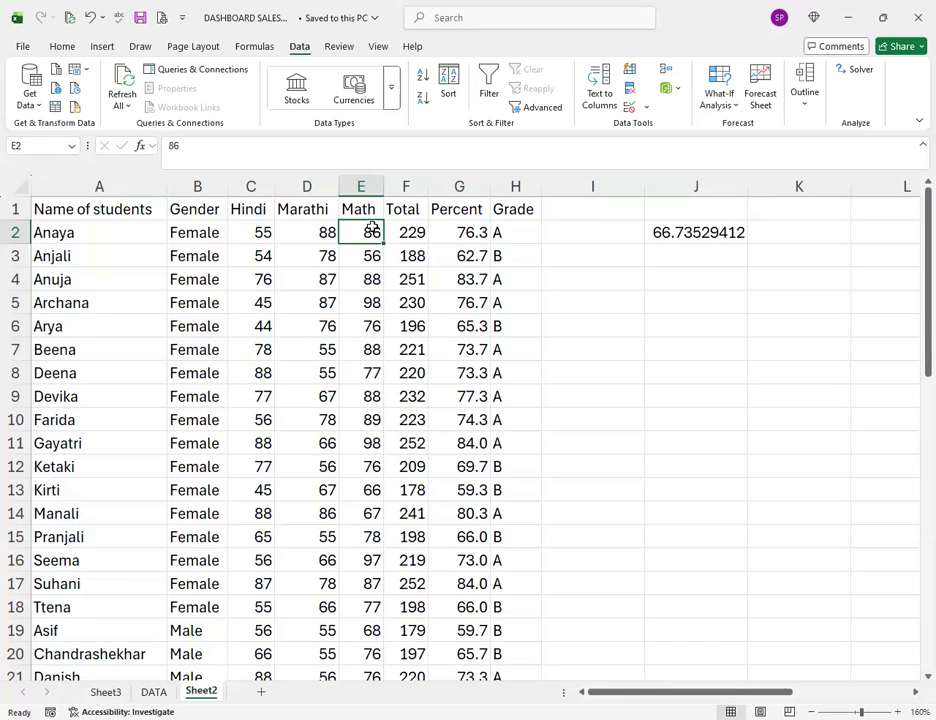
{"action": "left_click", "coordinate": [320, 236]}
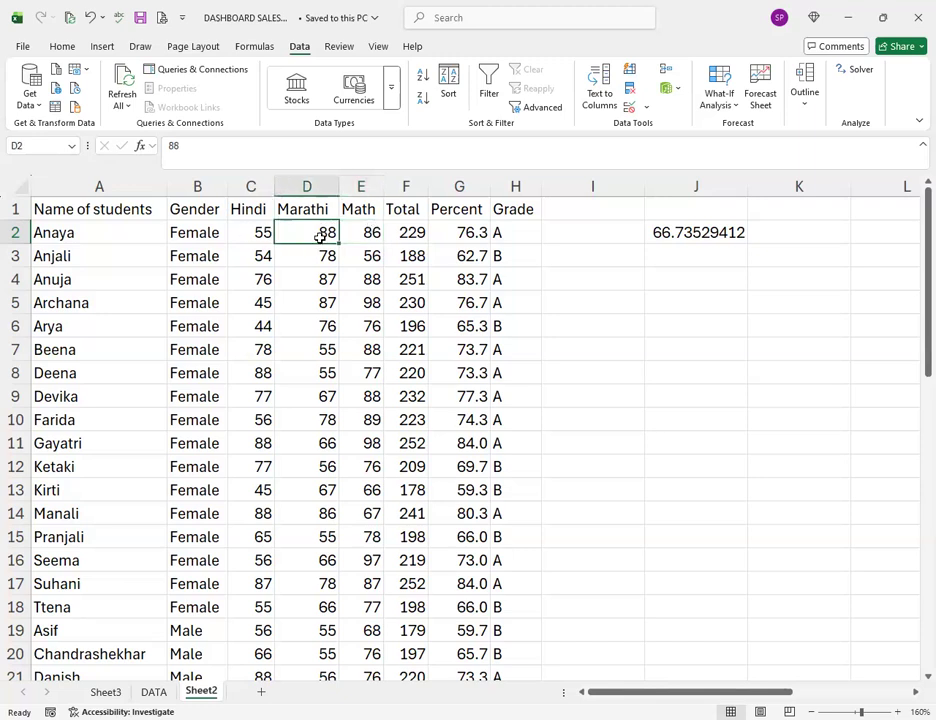
{"action": "key", "text": "Right"}
{"action": "key", "text": "Right"}
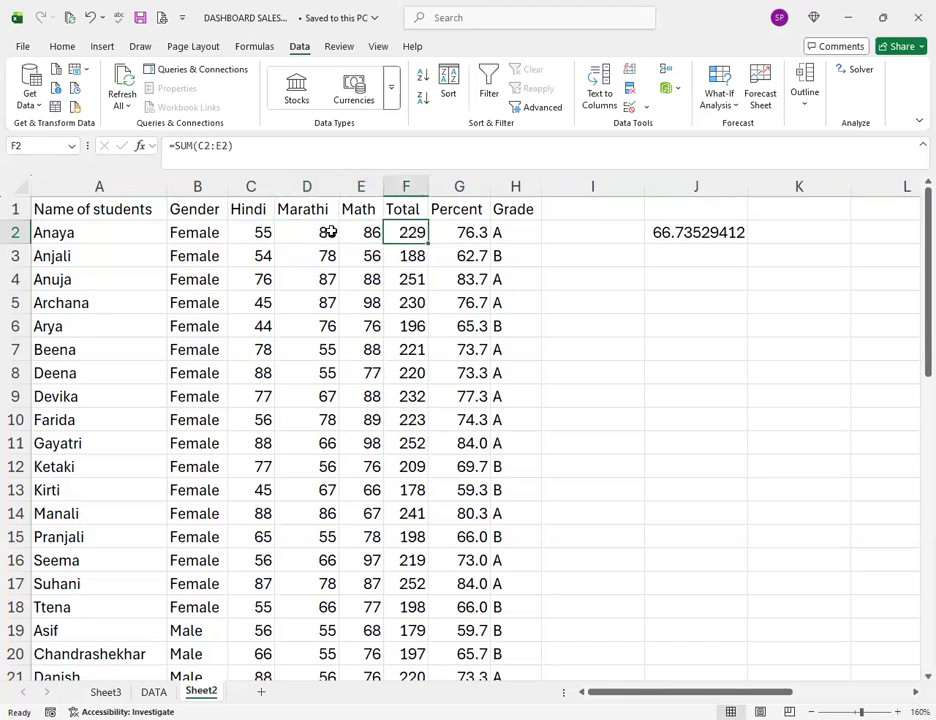
{"action": "left_click", "coordinate": [330, 232]}
{"action": "left_click", "coordinate": [414, 234]}
- Examine how the Total, Percent and Grade cells in row 2 are calculated
{"action": "left_click", "coordinate": [255, 47]}
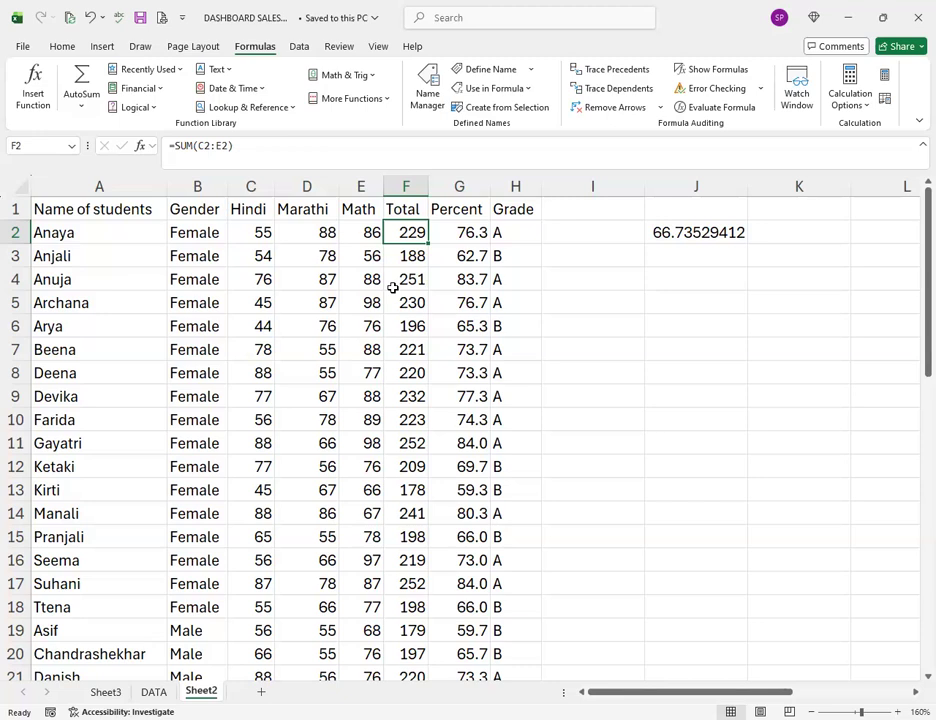
{"action": "left_click", "coordinate": [468, 234]}
{"action": "left_click", "coordinate": [424, 232]}
{"action": "left_click", "coordinate": [453, 226]}
{"action": "left_click", "coordinate": [508, 226]}
{"action": "left_click", "coordinate": [390, 230]}
{"action": "left_click", "coordinate": [446, 228]}
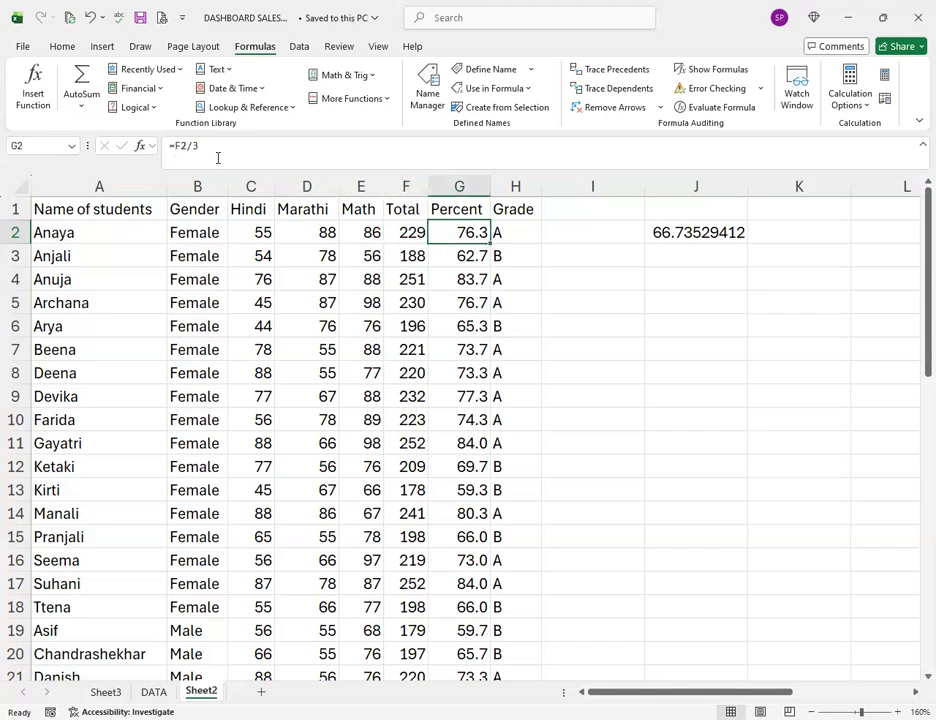
- Trace the precedents of the Total in F2 and of the Percent in G5
{"action": "left_click", "coordinate": [392, 230]}
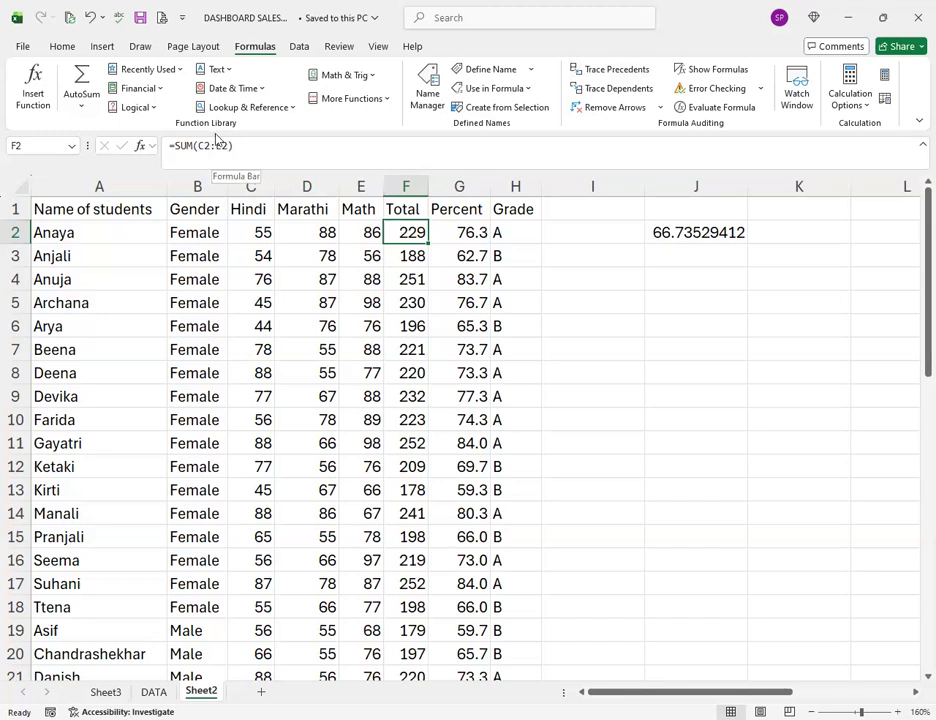
{"action": "left_click", "coordinate": [614, 70]}
{"action": "left_click", "coordinate": [414, 303]}
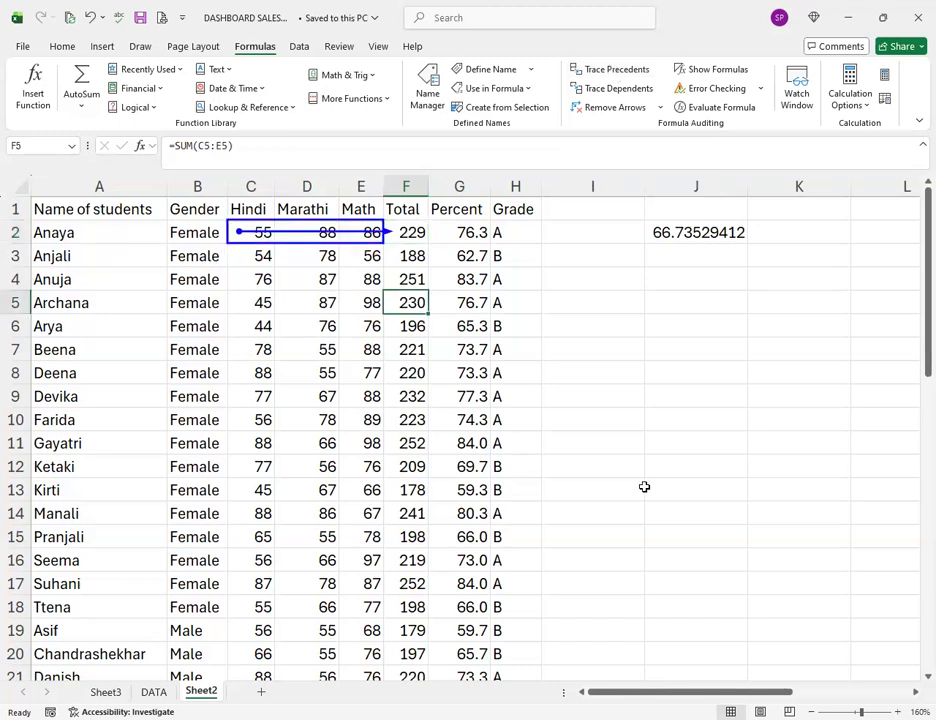
{"action": "left_click", "coordinate": [461, 304]}
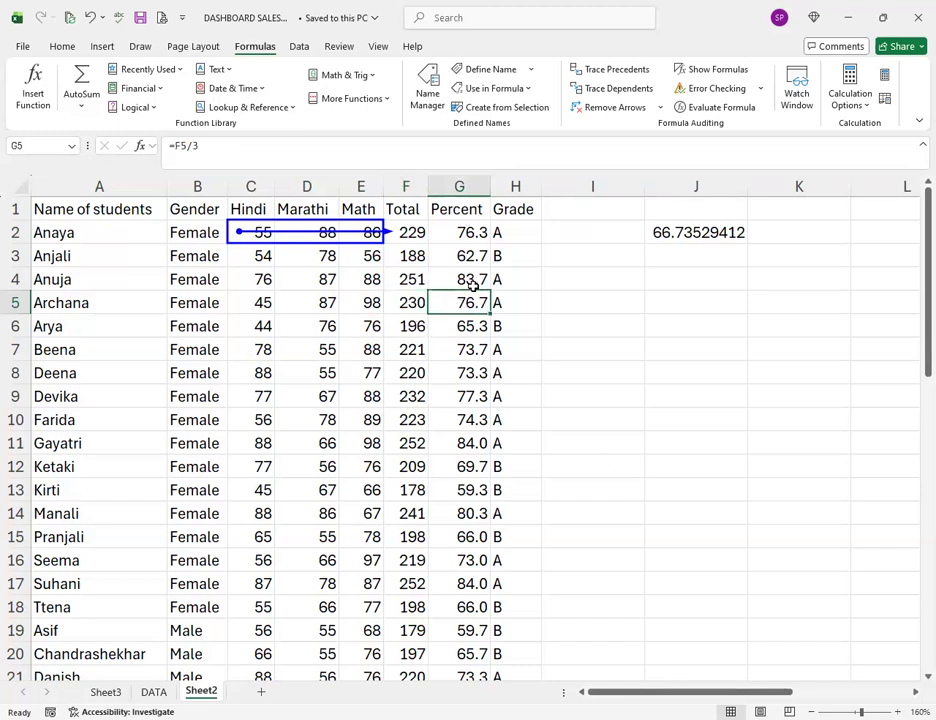
{"action": "left_click", "coordinate": [605, 72]}
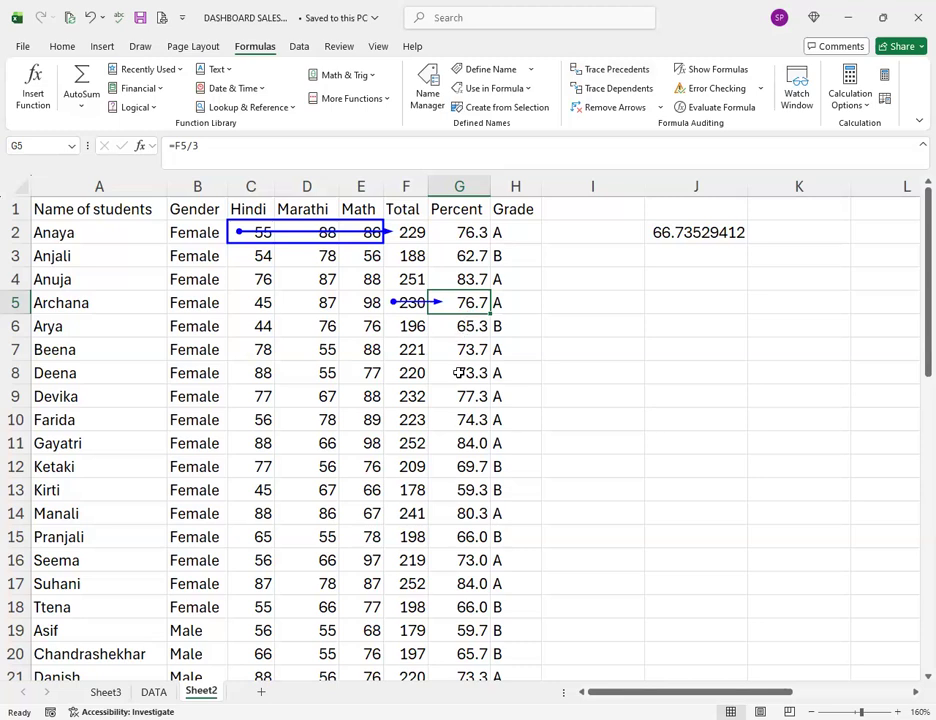
- Trace the precedents of the Totals in F5 and F7 as well
{"action": "left_click", "coordinate": [459, 372]}
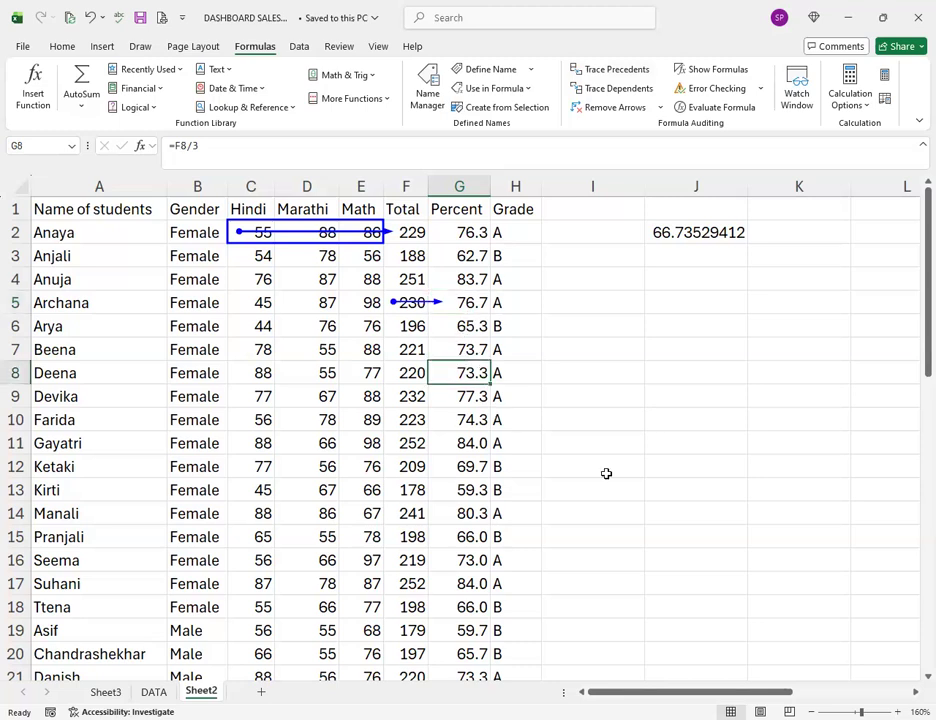
{"action": "left_click", "coordinate": [410, 298]}
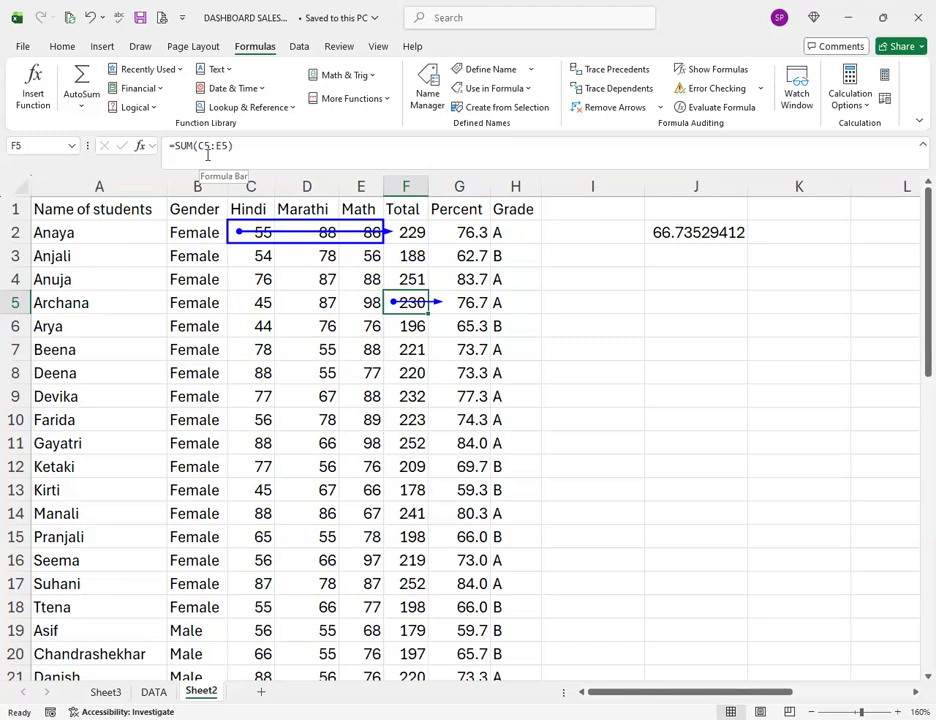
{"action": "left_click", "coordinate": [606, 69]}
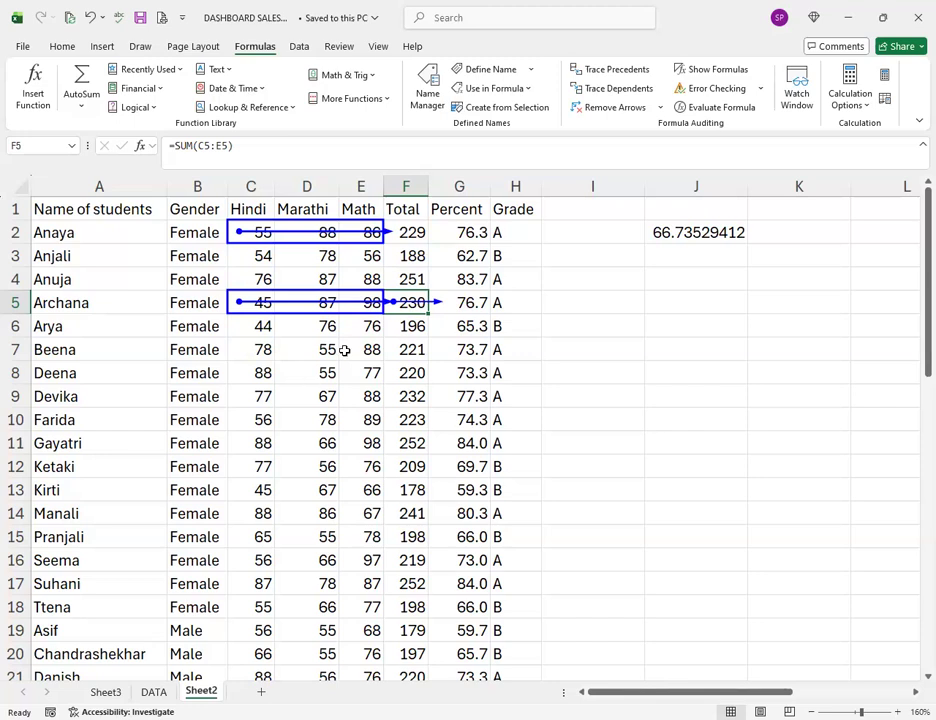
{"action": "left_click", "coordinate": [418, 234]}
{"action": "left_click", "coordinate": [468, 305]}
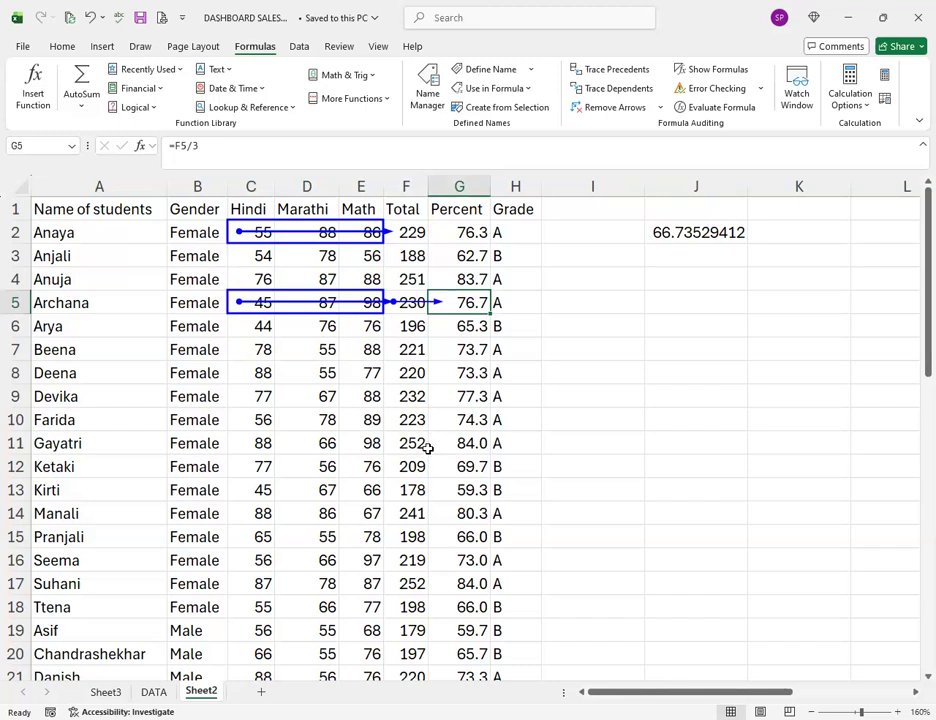
{"action": "left_click", "coordinate": [395, 234]}
{"action": "left_click", "coordinate": [309, 237]}
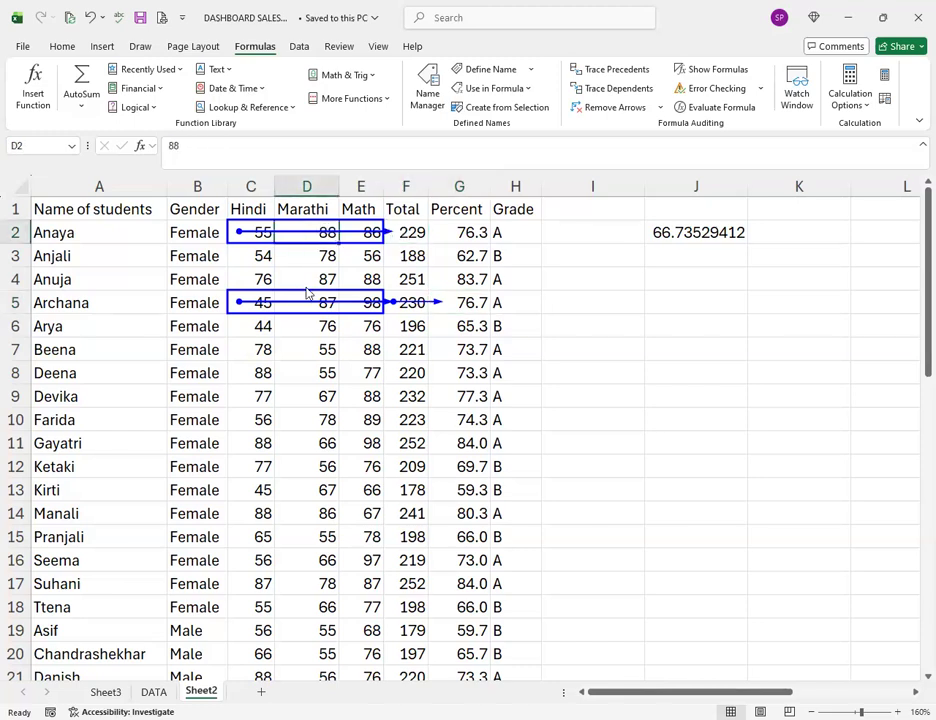
{"action": "left_click", "coordinate": [412, 350]}
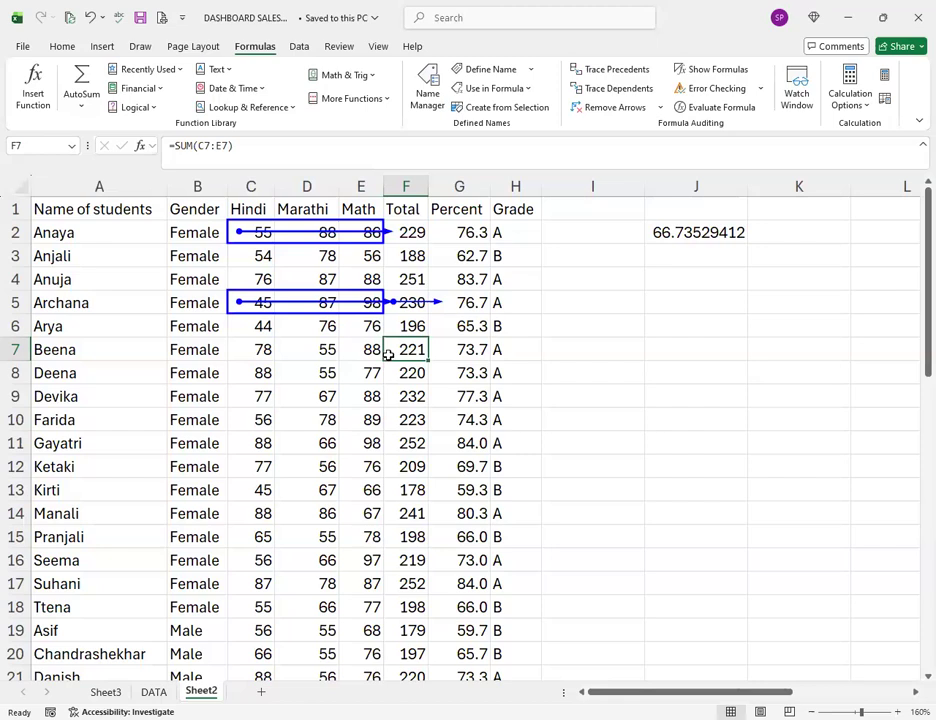
{"action": "left_click", "coordinate": [610, 70]}
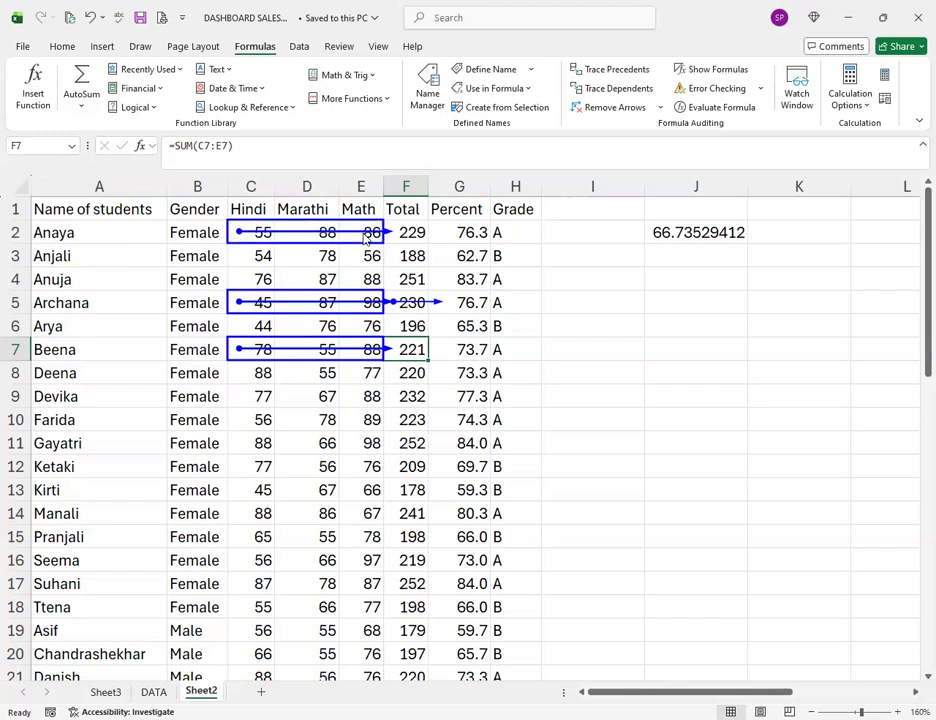
- Check the traced marks in row 2 against F2, and the Total and Percent formulas in row 5
{"action": "left_click", "coordinate": [408, 236]}
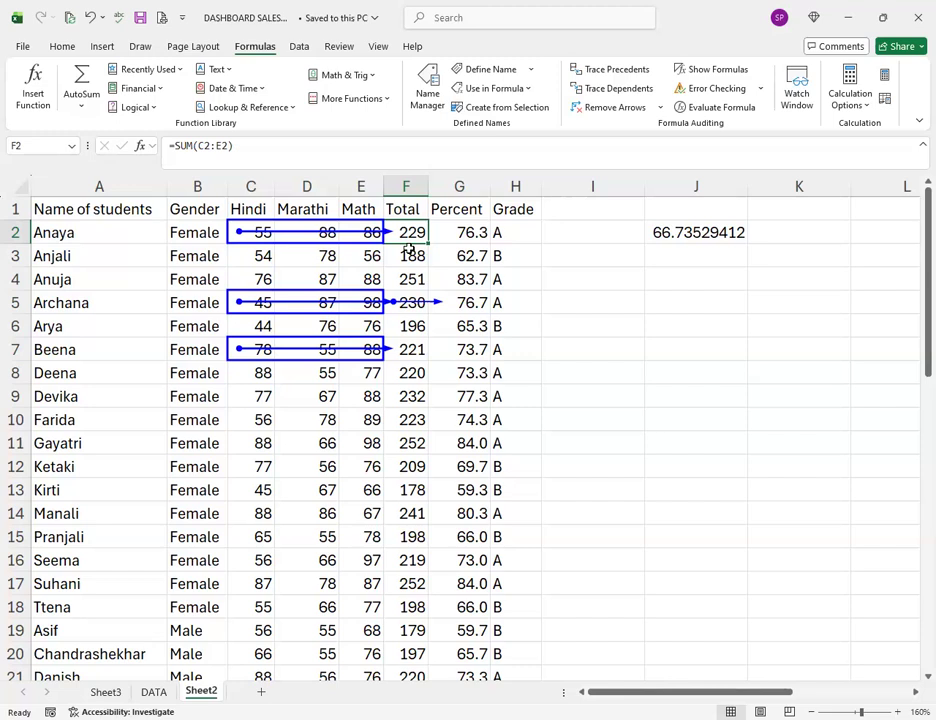
{"action": "left_click", "coordinate": [246, 232]}
{"action": "left_click", "coordinate": [315, 232]}
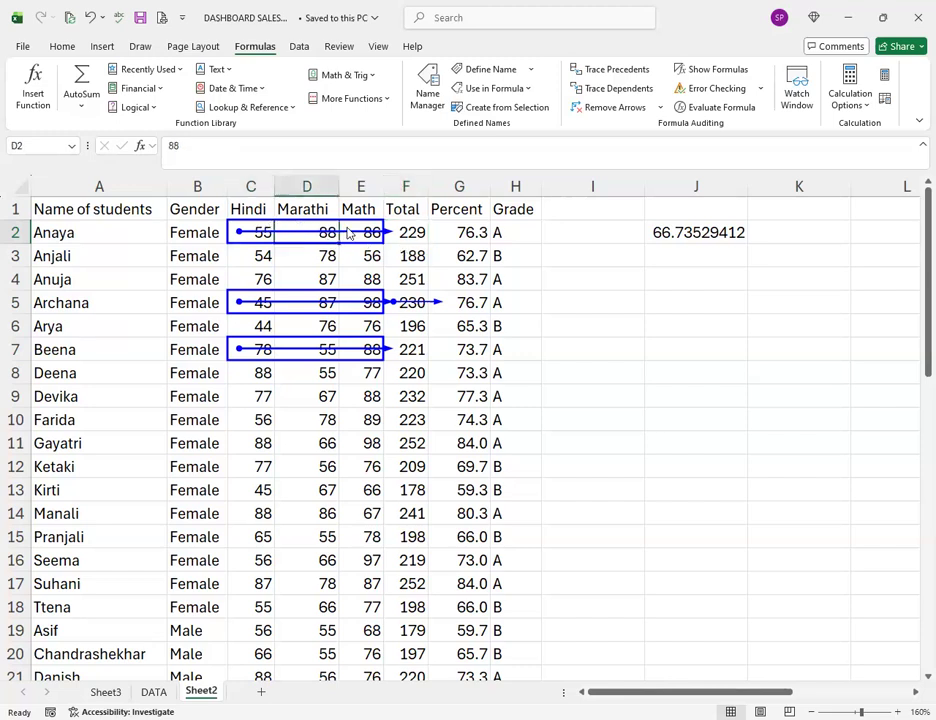
{"action": "left_click", "coordinate": [366, 234]}
{"action": "left_click", "coordinate": [417, 234]}
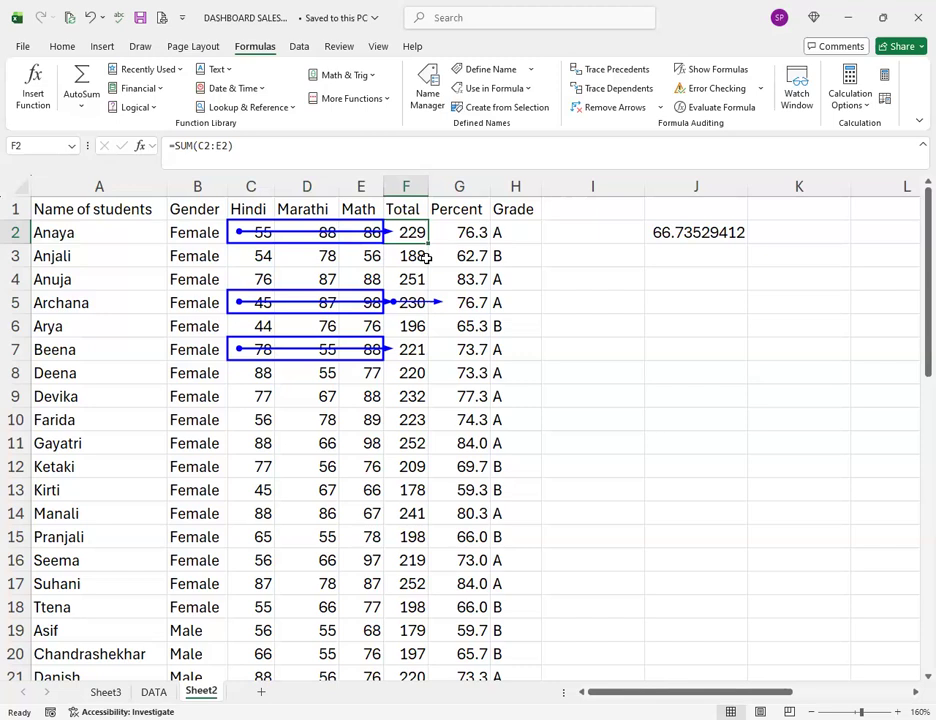
{"action": "left_click", "coordinate": [410, 302]}
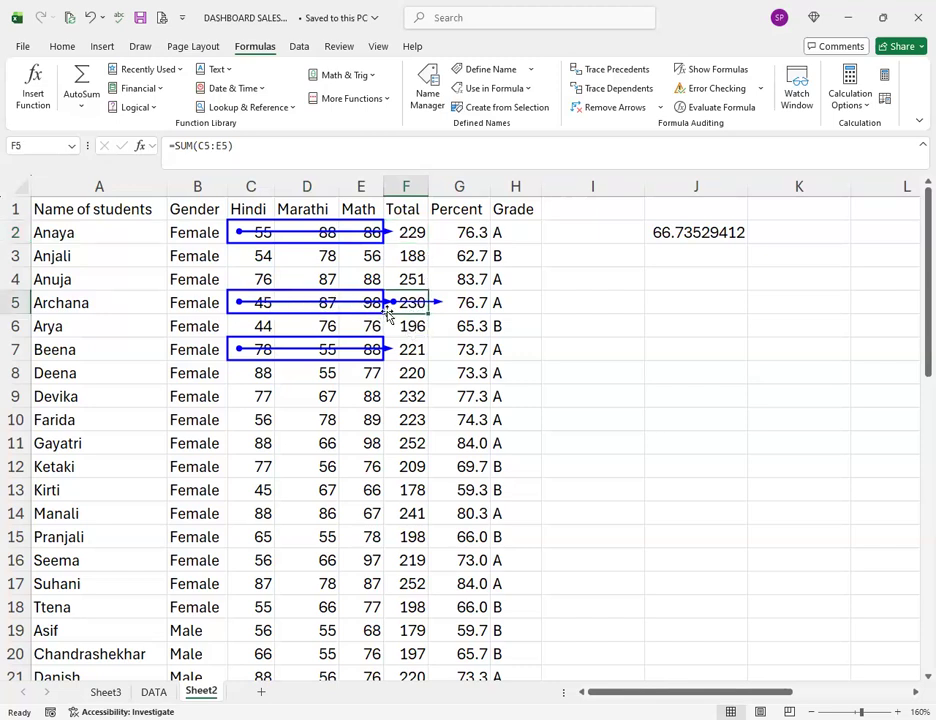
{"action": "left_click", "coordinate": [477, 303]}
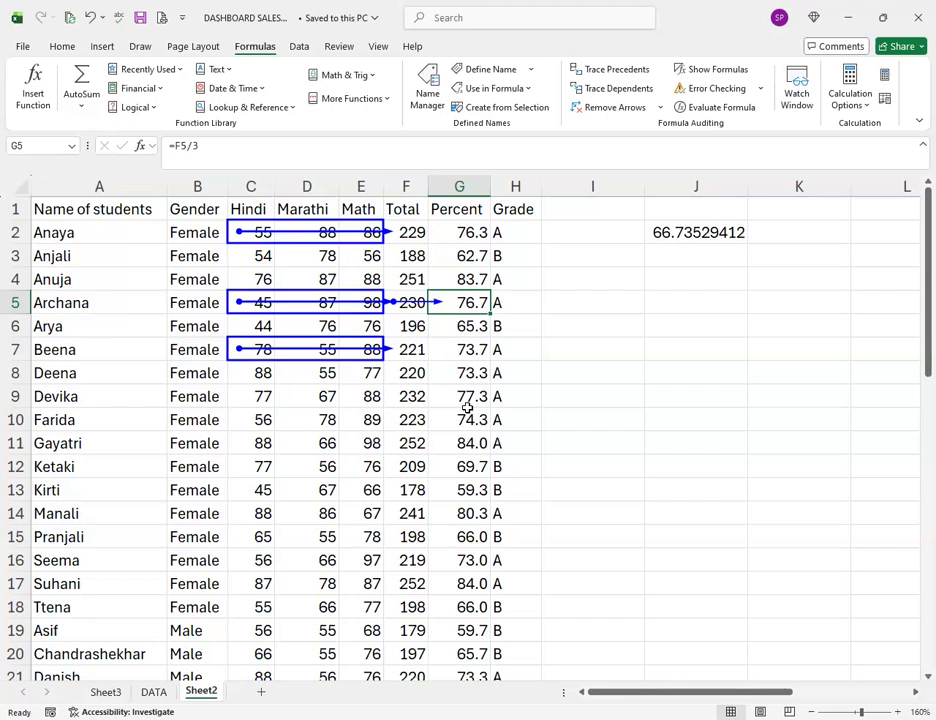
- Trace the dependents of the Marathi mark in D10 and check the Total formula in F10
{"action": "left_click", "coordinate": [263, 418]}
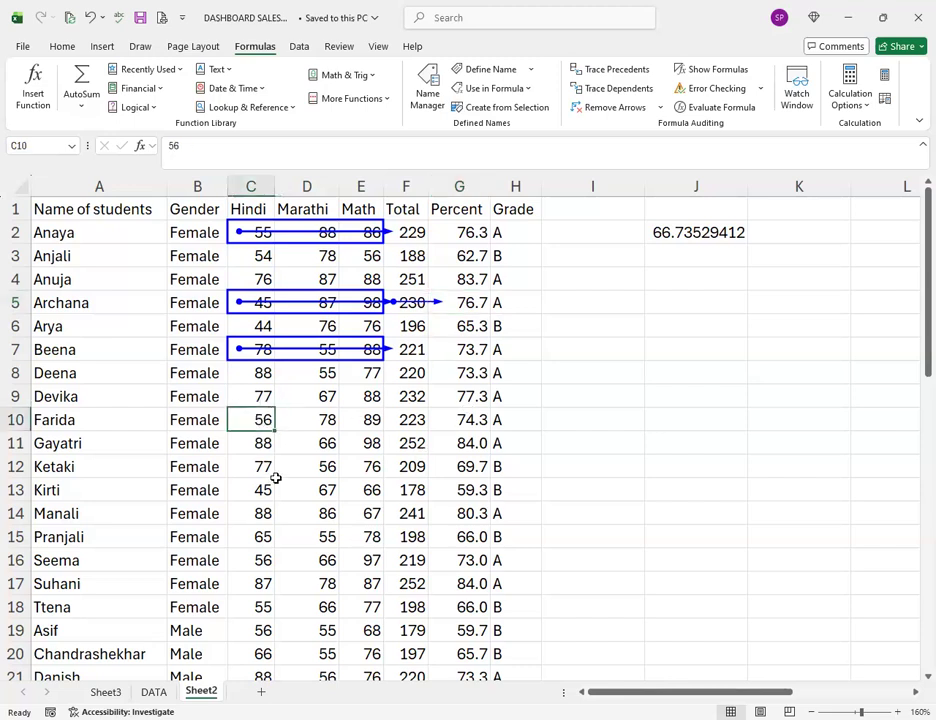
{"action": "left_click", "coordinate": [316, 418]}
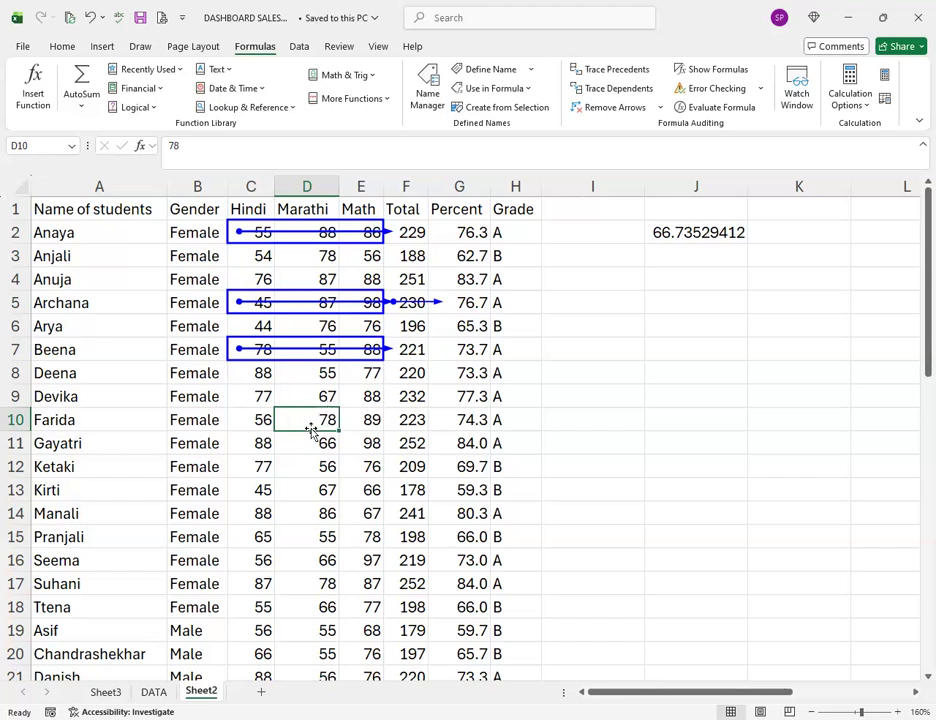
{"action": "left_click", "coordinate": [603, 90]}
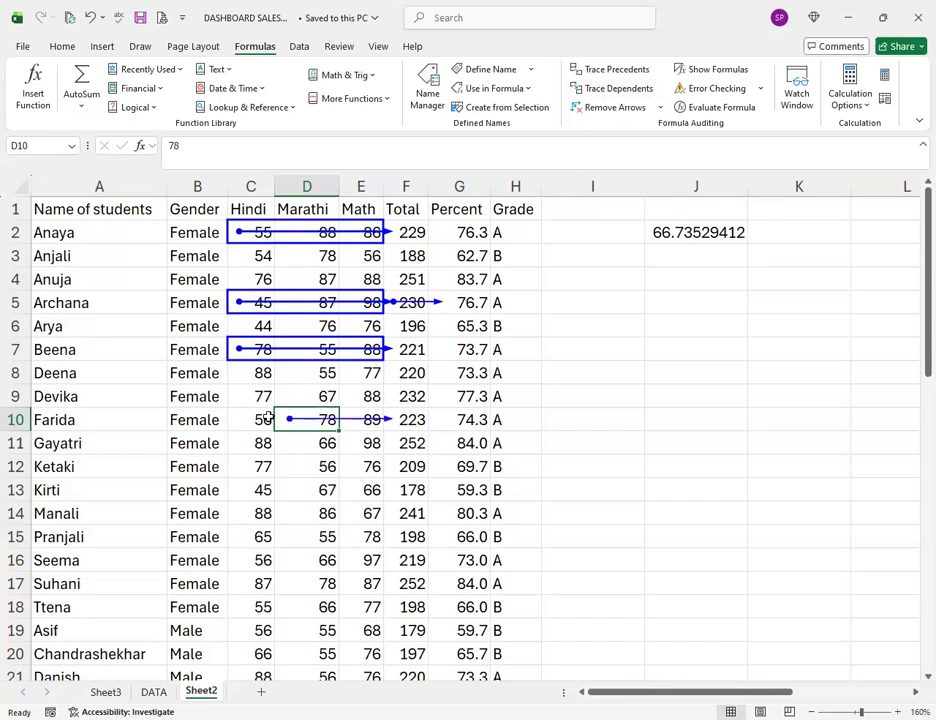
{"action": "left_click", "coordinate": [308, 443]}
{"action": "left_click", "coordinate": [325, 427]}
{"action": "left_click", "coordinate": [416, 422]}
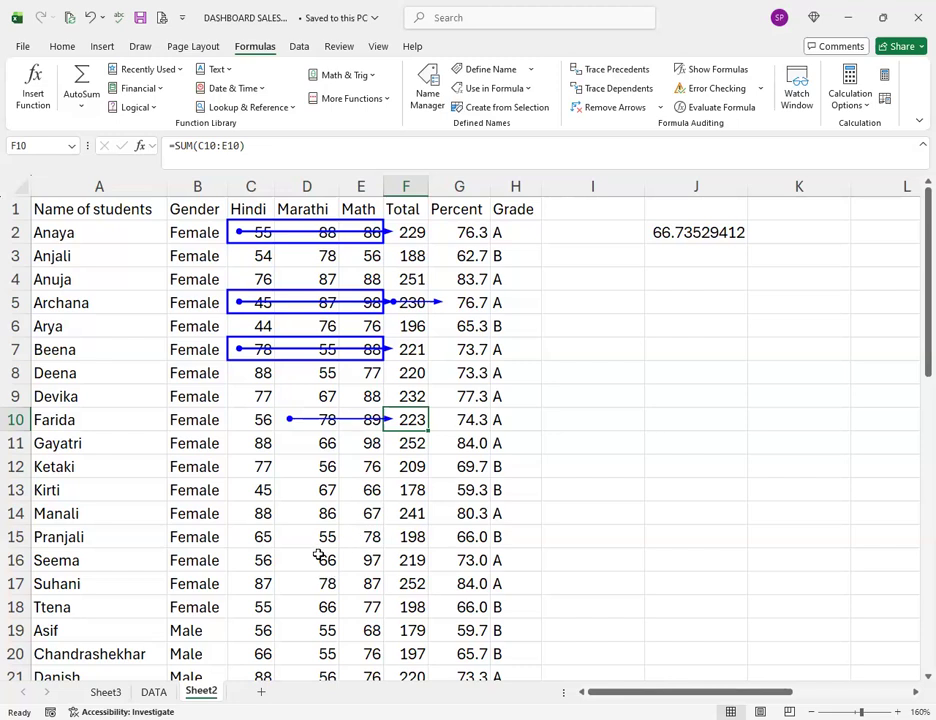
- Trace the precedents of the average formula in J2 and examine the Hindi marks it covers
{"action": "left_click", "coordinate": [695, 238]}
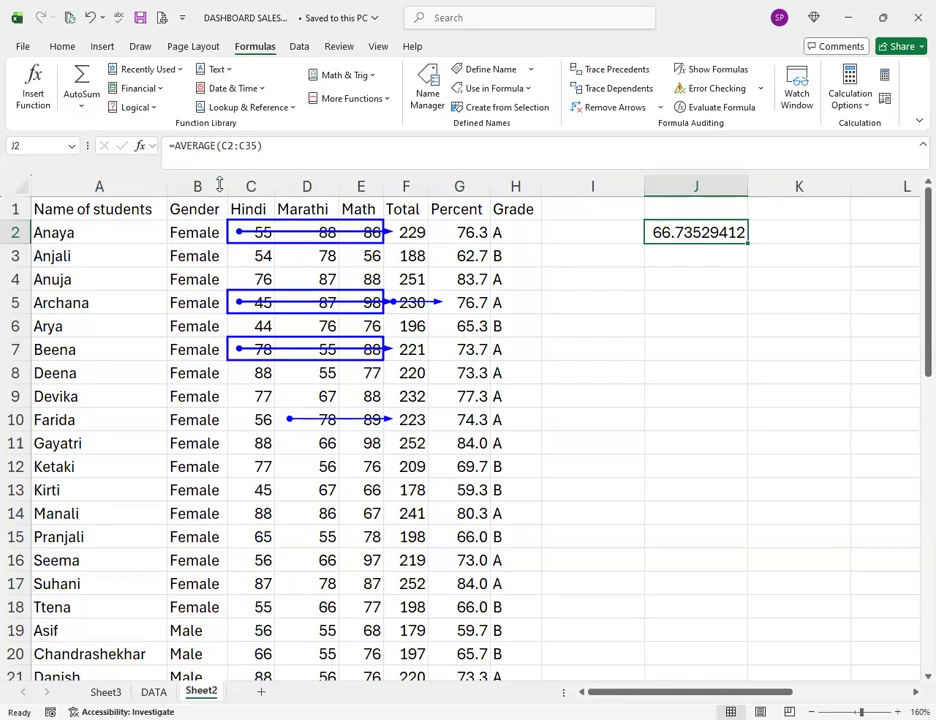
{"action": "left_click", "coordinate": [617, 72]}
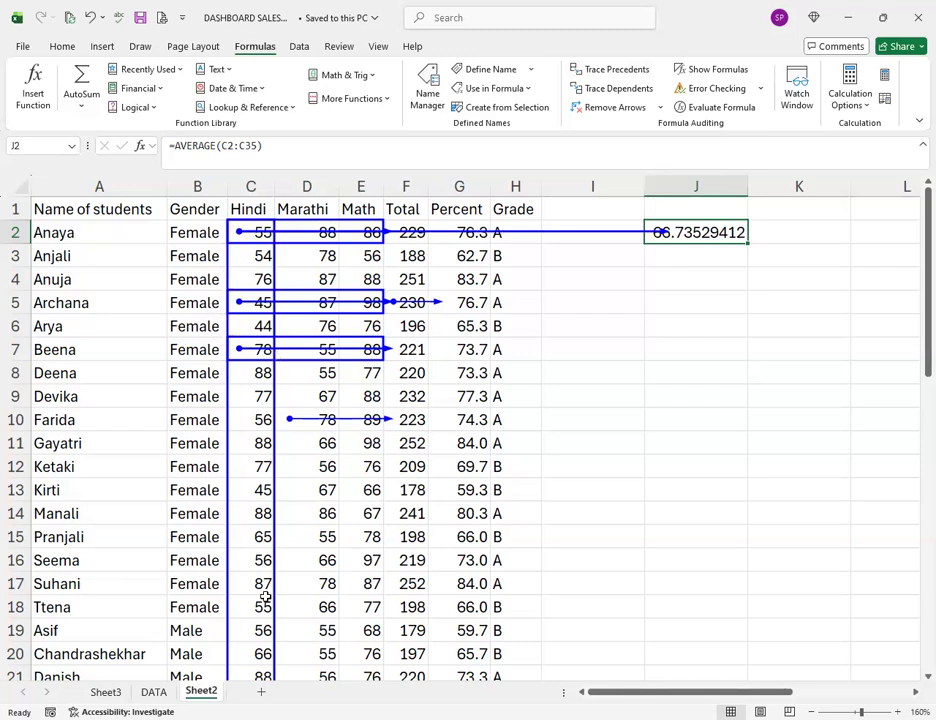
{"action": "scroll", "coordinate": [267, 589], "scroll_direction": "down", "scroll_amount": 8}
{"action": "scroll", "coordinate": [253, 445], "scroll_direction": "up", "scroll_amount": 8}
- Remove all the trace arrows from the marks sheet, leaving the average in J2 selected
{"action": "left_click", "coordinate": [259, 420]}
{"action": "left_click", "coordinate": [600, 279]}
{"action": "left_click", "coordinate": [668, 238]}
{"action": "left_click", "coordinate": [613, 105]}
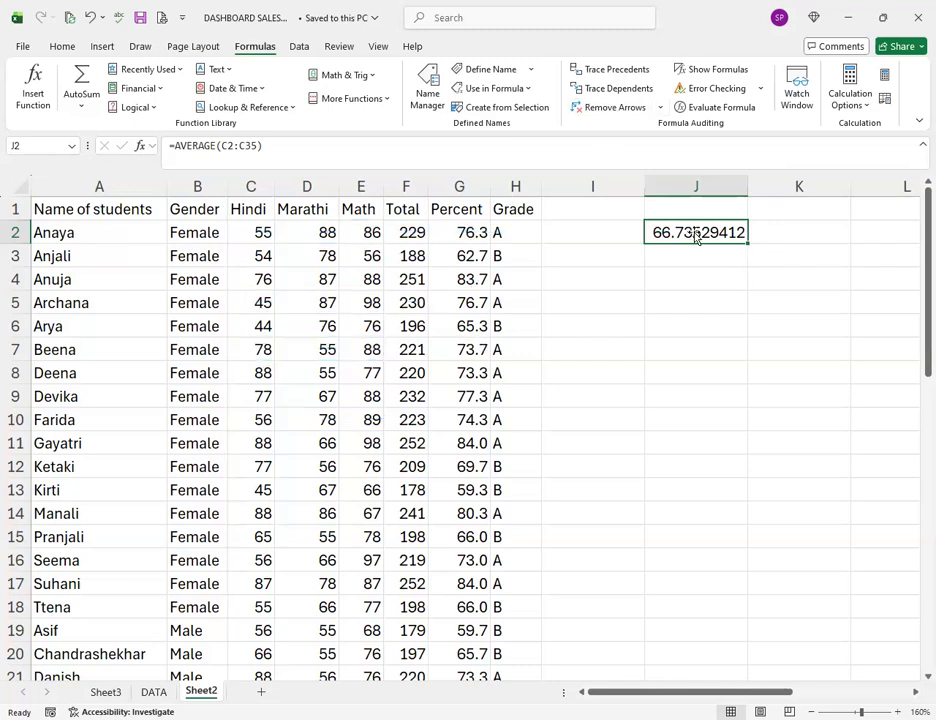
- Trace the precedents of J2 again, examine the full Hindi range, and remove the arrow
{"action": "left_click", "coordinate": [614, 68]}
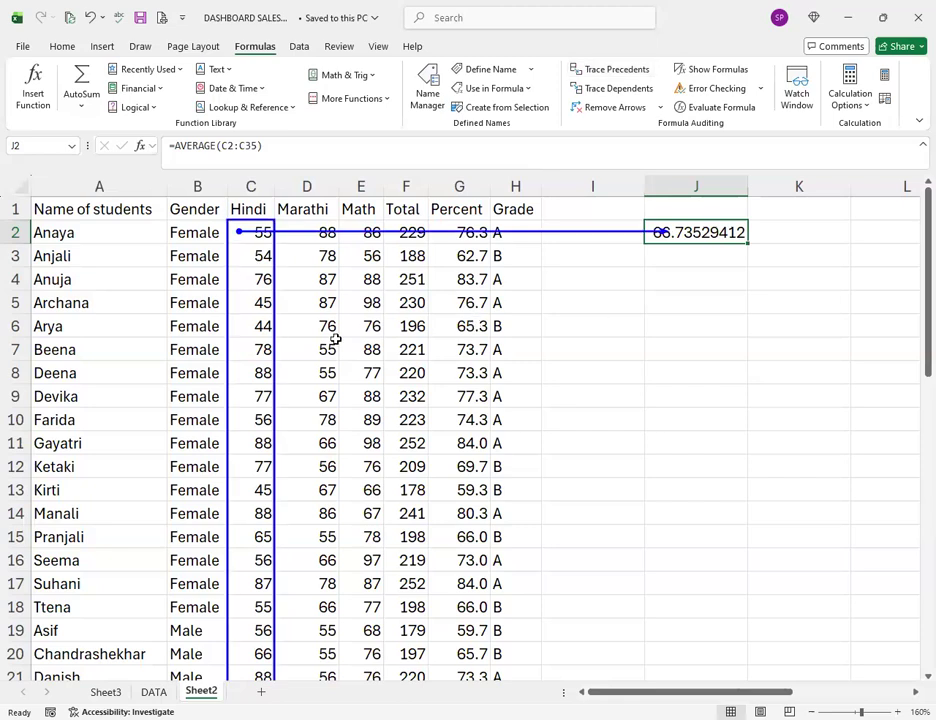
{"action": "left_click", "coordinate": [673, 320]}
{"action": "scroll", "coordinate": [678, 371], "scroll_direction": "down", "scroll_amount": 9}
{"action": "scroll", "coordinate": [677, 371], "scroll_direction": "up", "scroll_amount": 9}
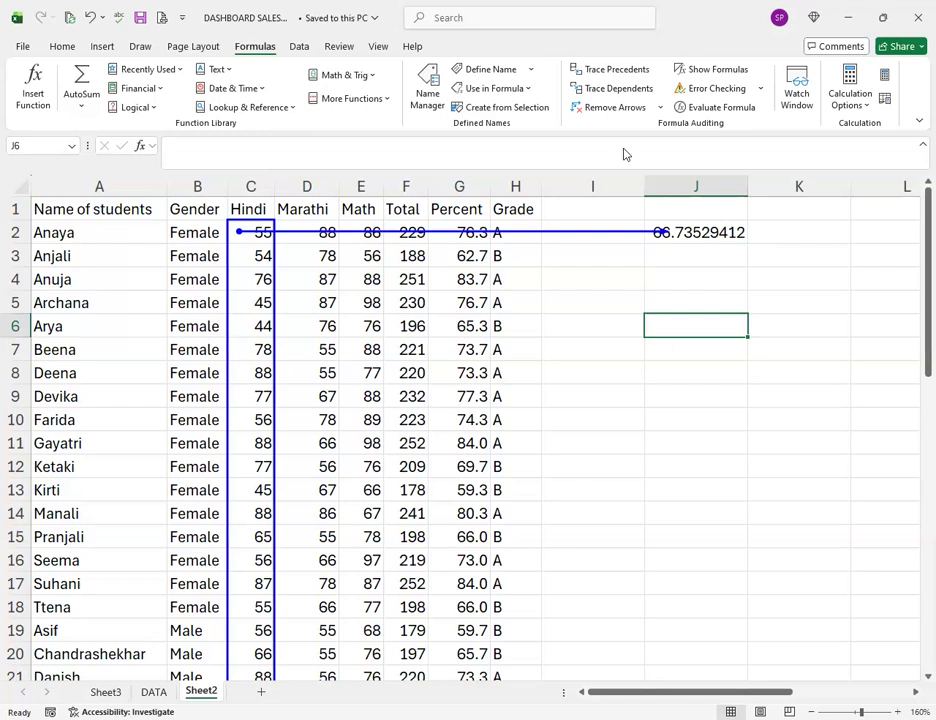
{"action": "left_click", "coordinate": [609, 110]}
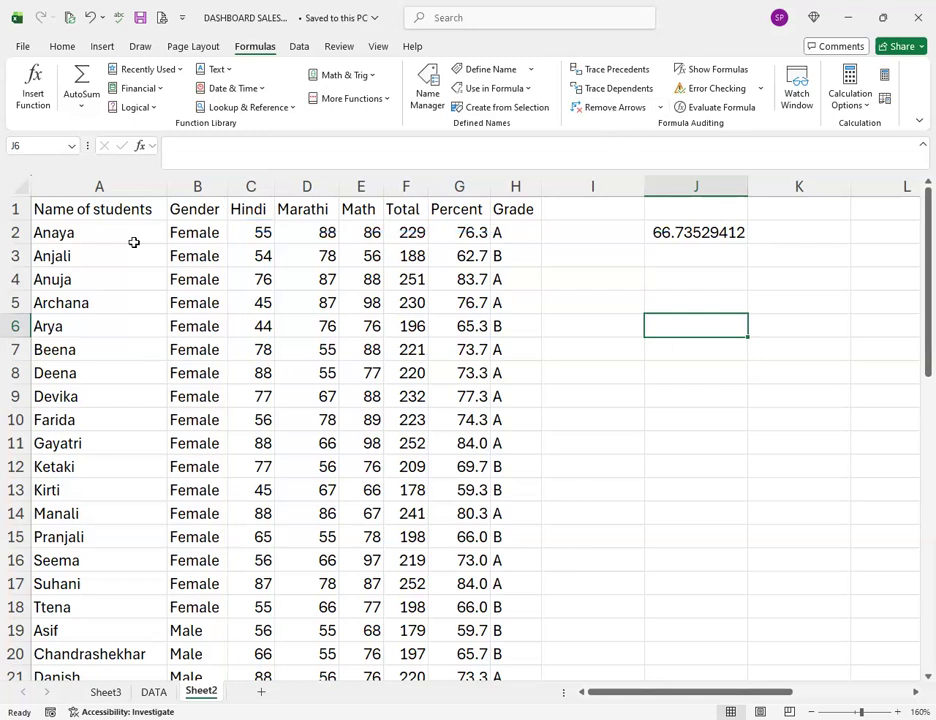
- Trace the dependents of the Hindi mark in C4 and check the formulas in F4 and J2
{"action": "left_click", "coordinate": [252, 277]}
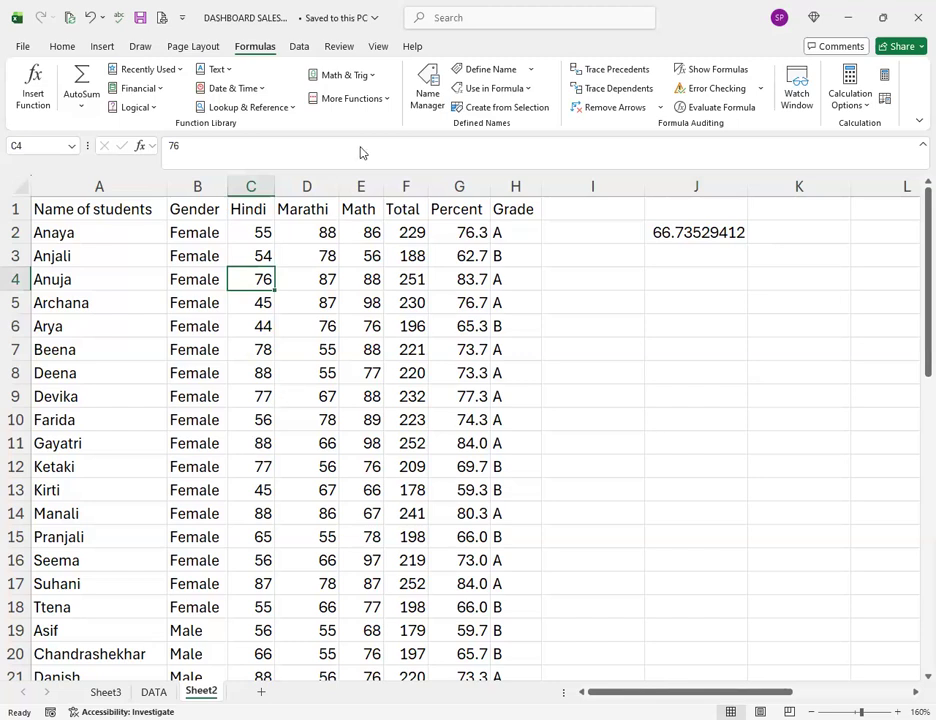
{"action": "left_click", "coordinate": [616, 90]}
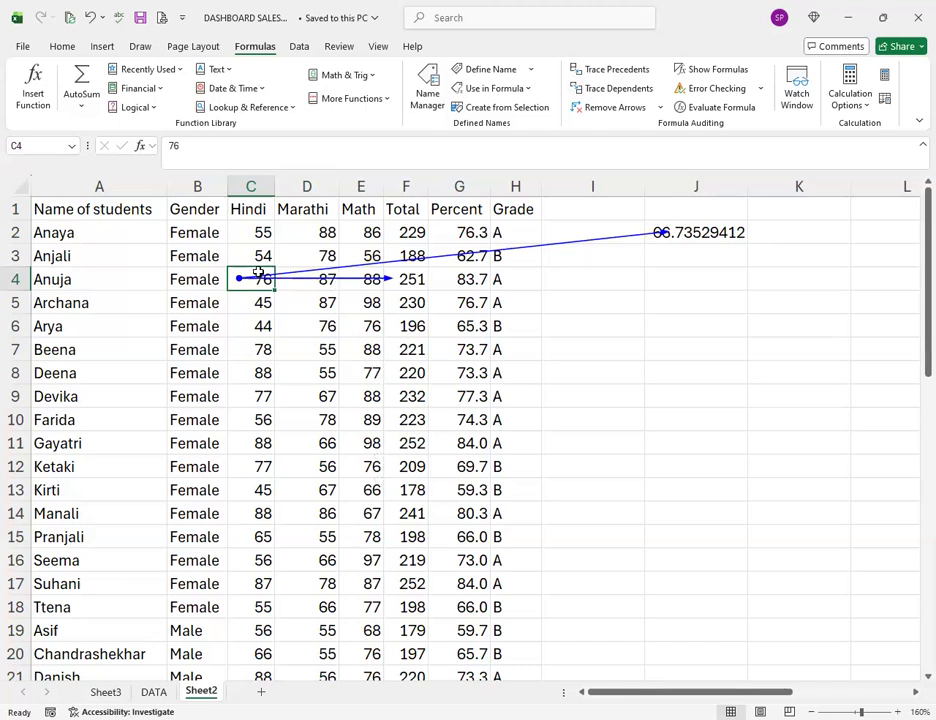
{"action": "left_click", "coordinate": [411, 281]}
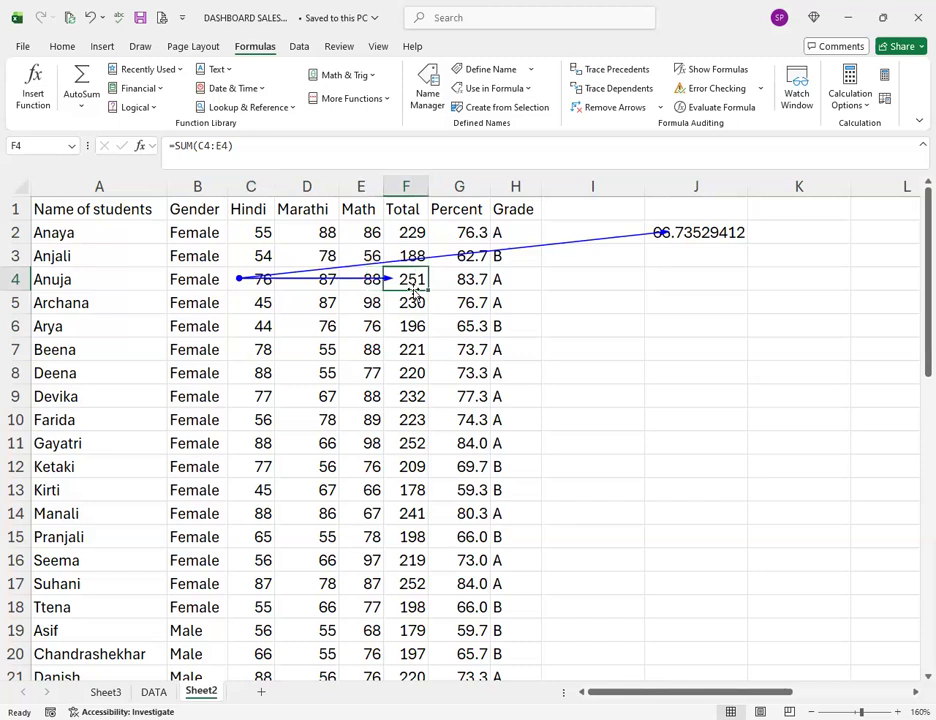
{"action": "left_click", "coordinate": [725, 233]}
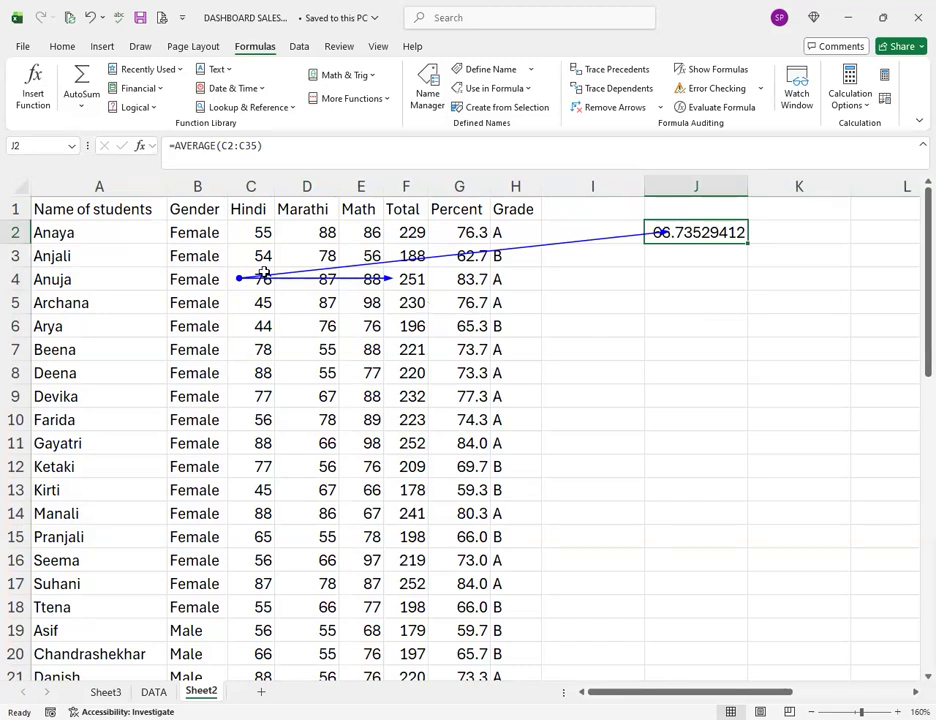
{"action": "left_click", "coordinate": [415, 279]}
{"action": "left_click", "coordinate": [695, 233]}
- Remove the dependent arrows and clear the average formula from J2
{"action": "left_click", "coordinate": [630, 112]}
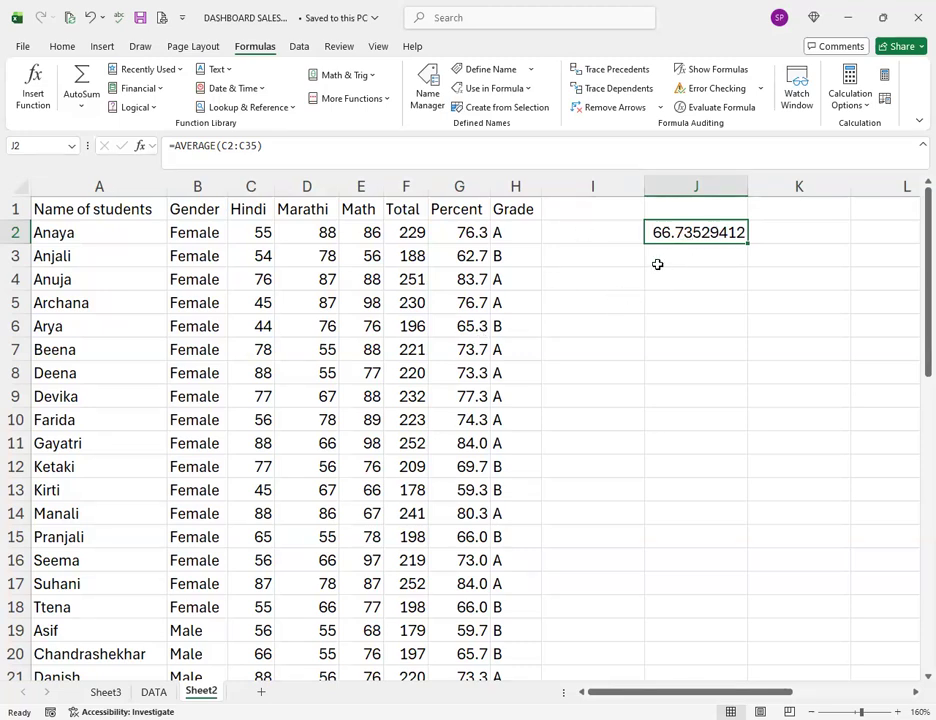
{"action": "key", "text": "Delete"}
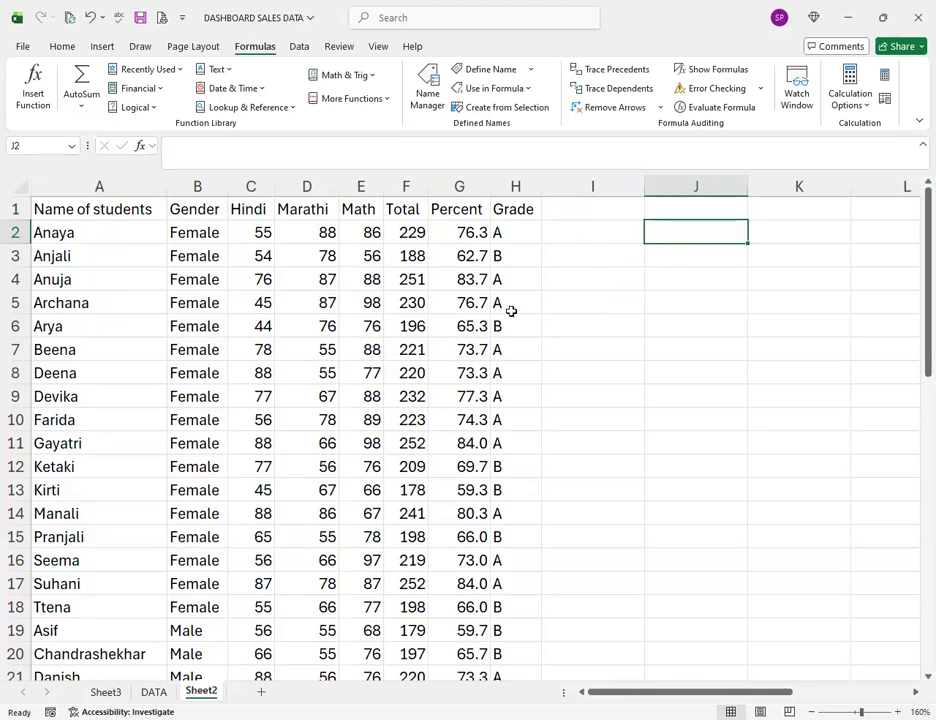
- Examine the What-If Analysis options, the Percent formula in G2, and the marks in C2, D2 and E2
{"action": "left_click", "coordinate": [457, 232]}
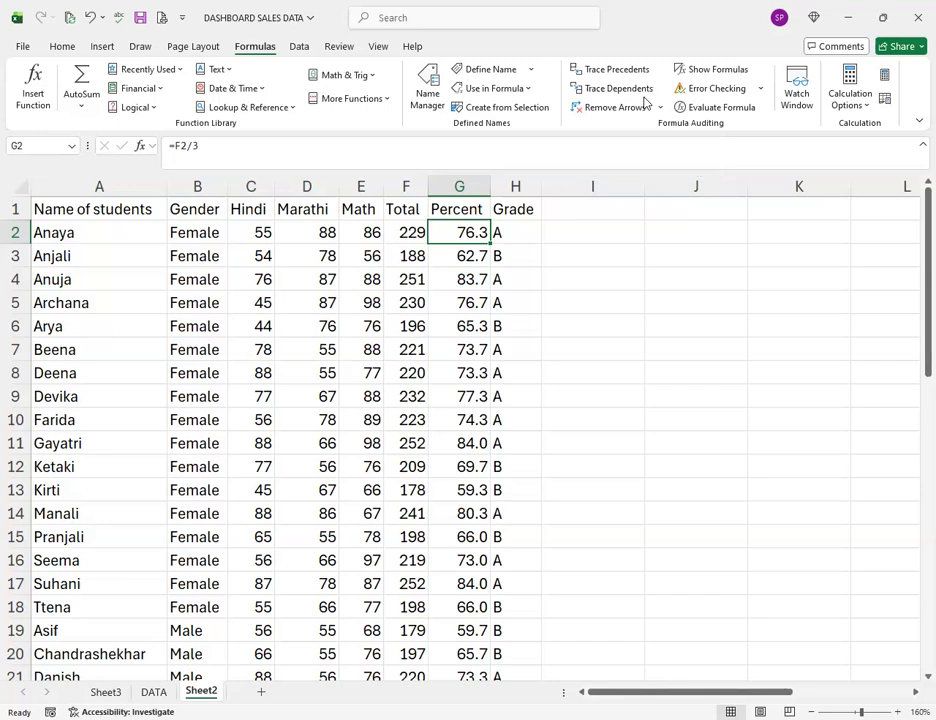
{"action": "left_click", "coordinate": [299, 47]}
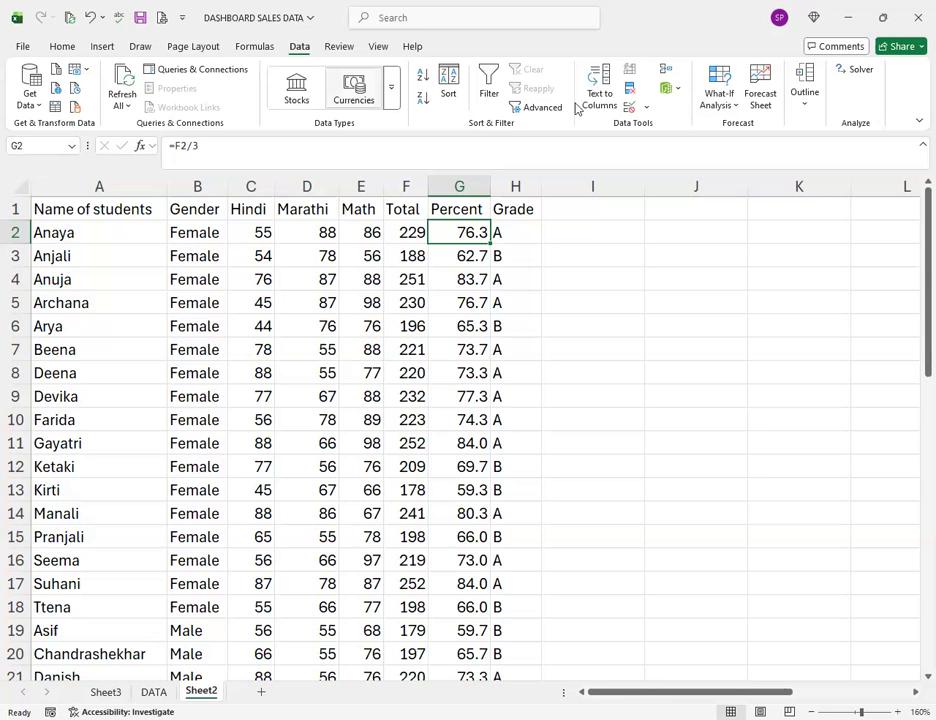
{"action": "left_click", "coordinate": [718, 99]}
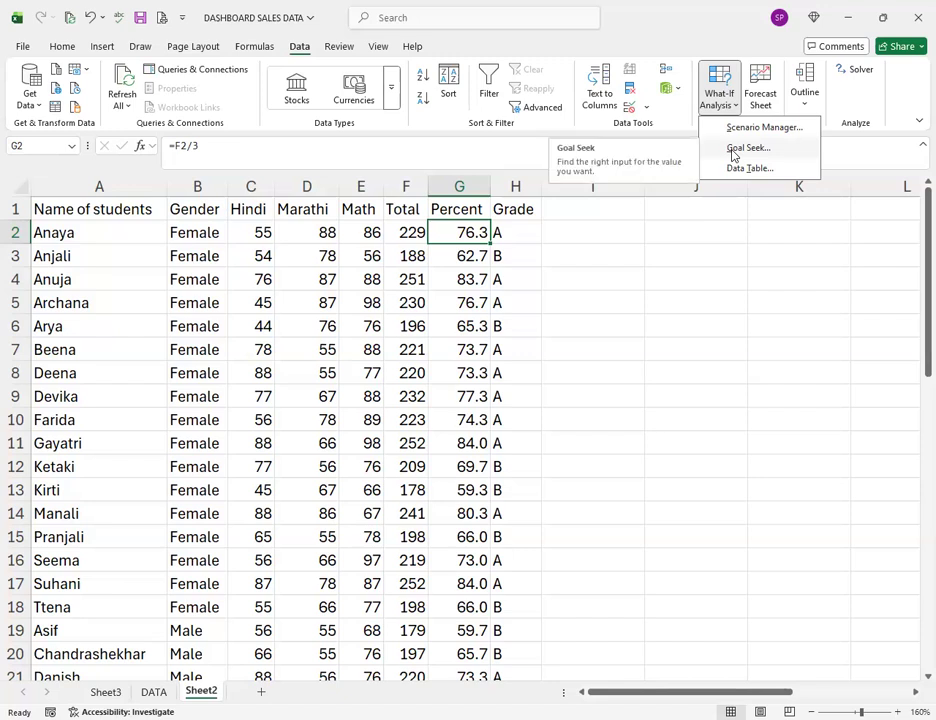
{"action": "left_click", "coordinate": [459, 255]}
{"action": "key", "text": "Up"}
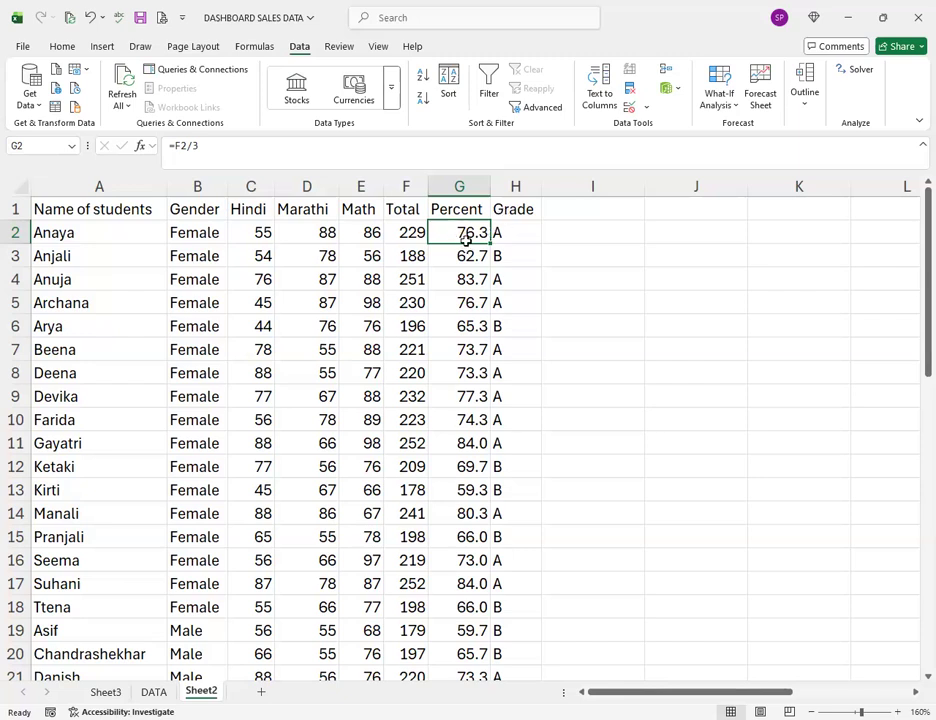
{"action": "left_click", "coordinate": [262, 232]}
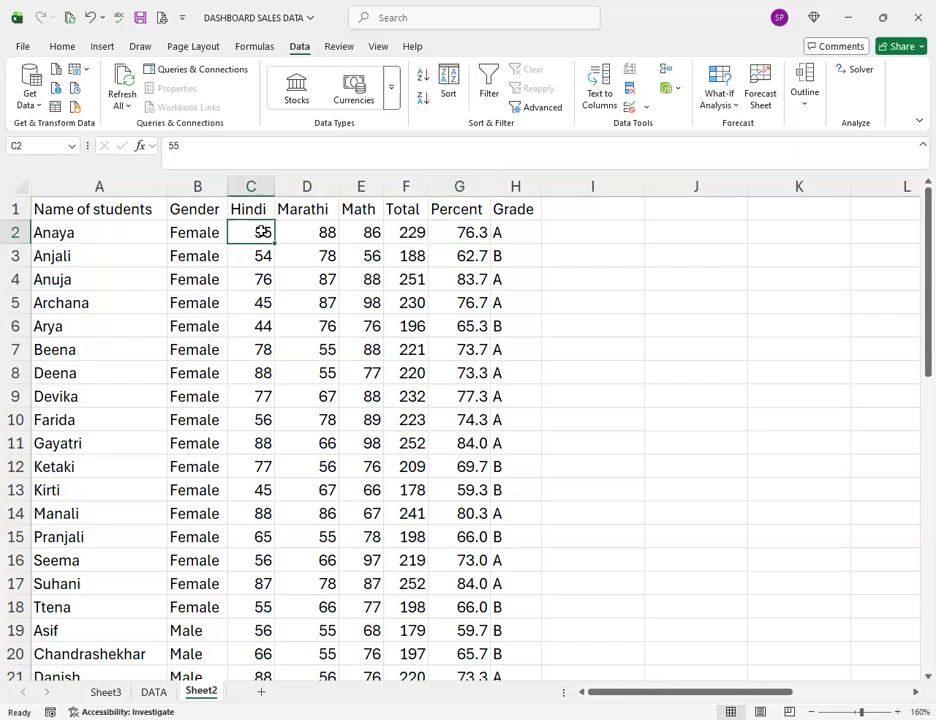
{"action": "left_click", "coordinate": [308, 231]}
{"action": "left_click", "coordinate": [358, 224]}
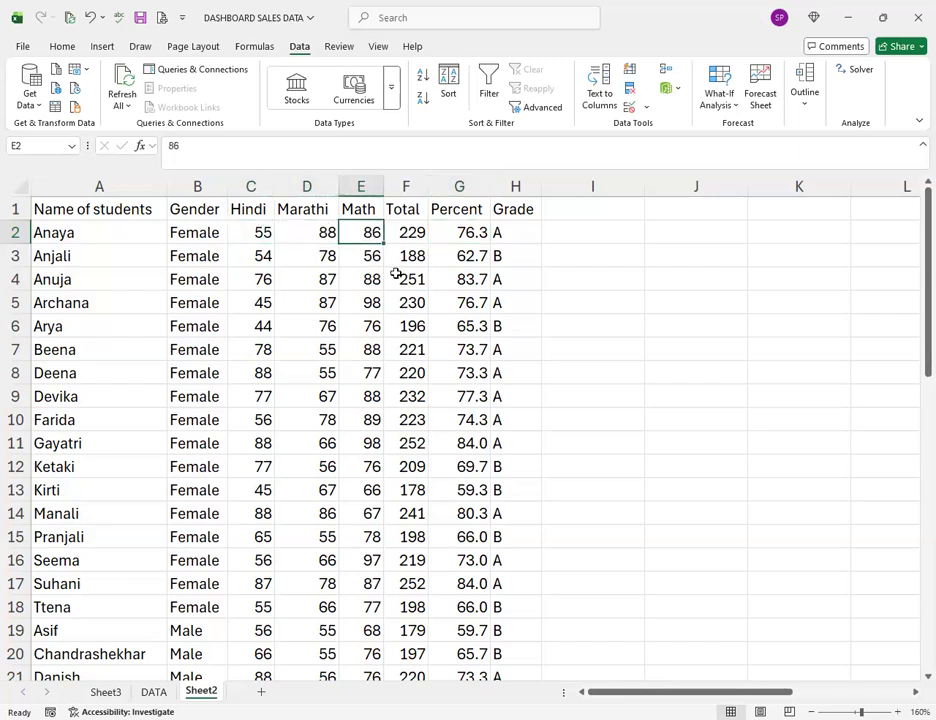
- Set up a Goal Seek on the Percent in G2 with a target value of 80
{"action": "left_click", "coordinate": [466, 232]}
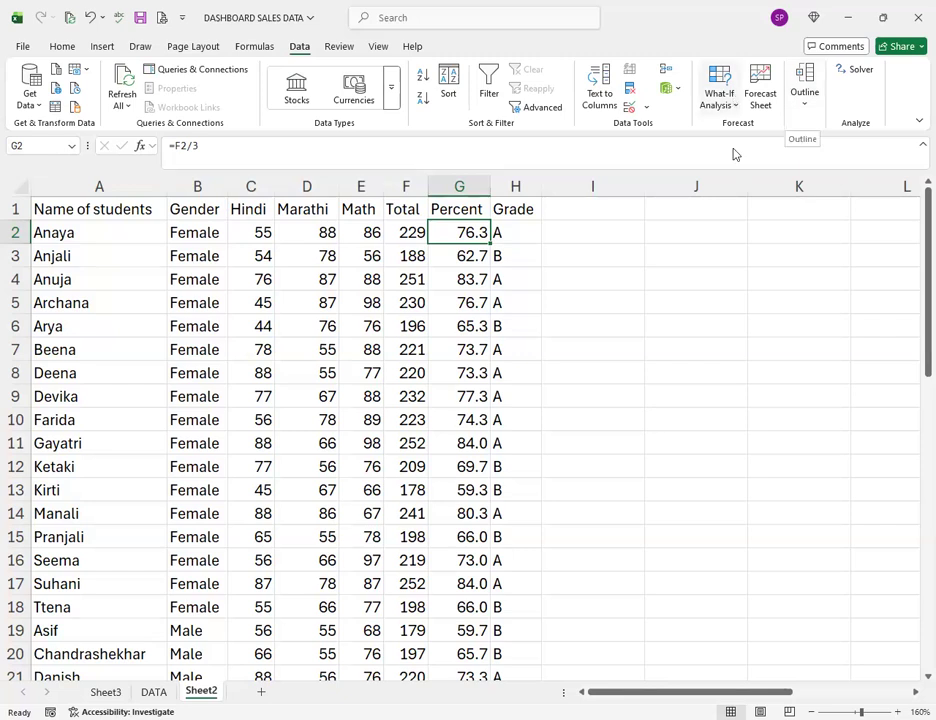
{"action": "key", "text": "alt+a"}
{"action": "key", "text": "w"}
{"action": "key", "text": "g"}
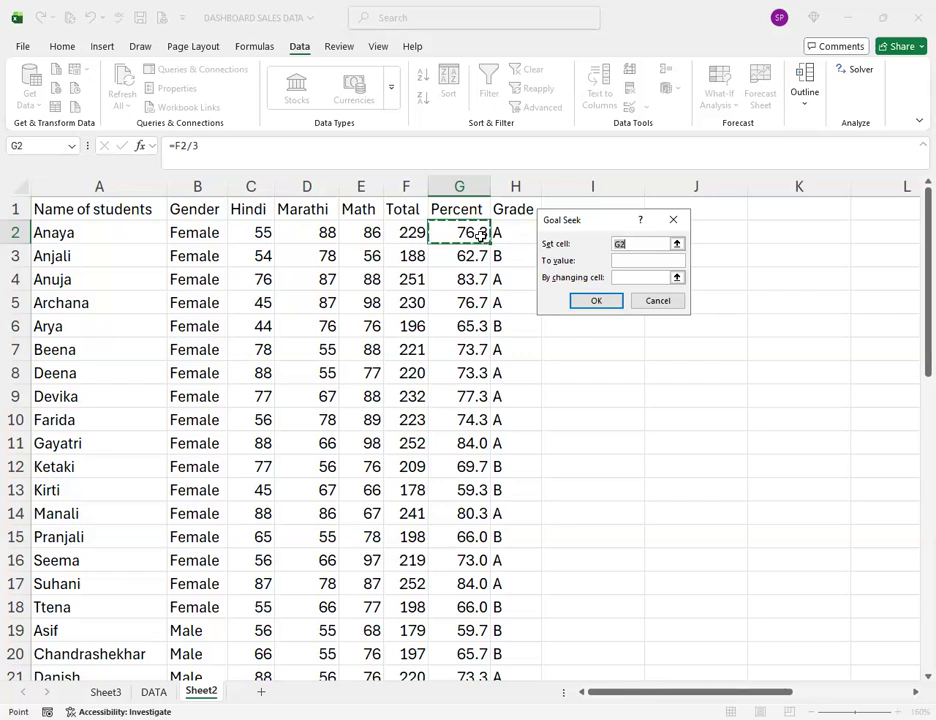
{"action": "left_click", "coordinate": [614, 262]}
{"action": "type", "text": "80"}
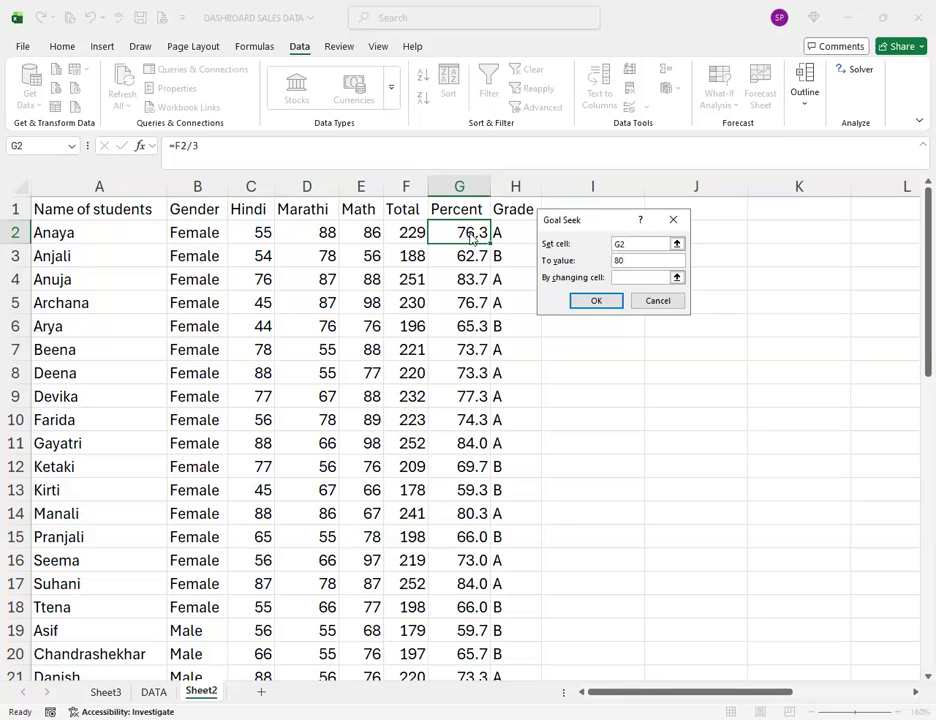
{"action": "double_click", "coordinate": [625, 260]}
- Try each of the row 2 marks as the Goal Seek changing cell and settle on the Hindi mark in C2
{"action": "left_click", "coordinate": [618, 277]}
{"action": "left_click", "coordinate": [257, 232]}
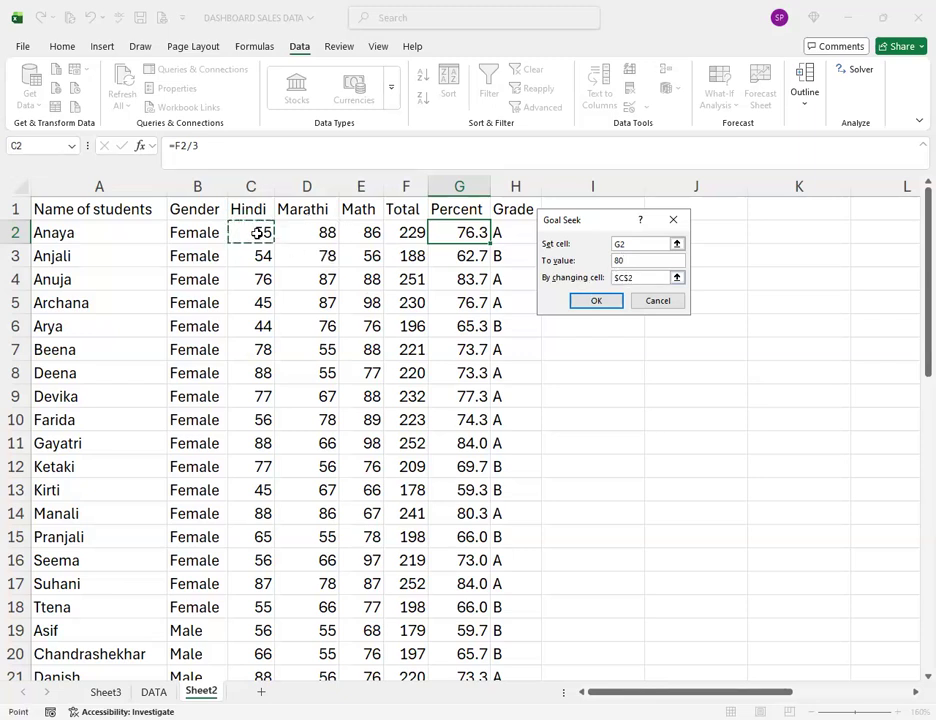
{"action": "left_click", "coordinate": [298, 231]}
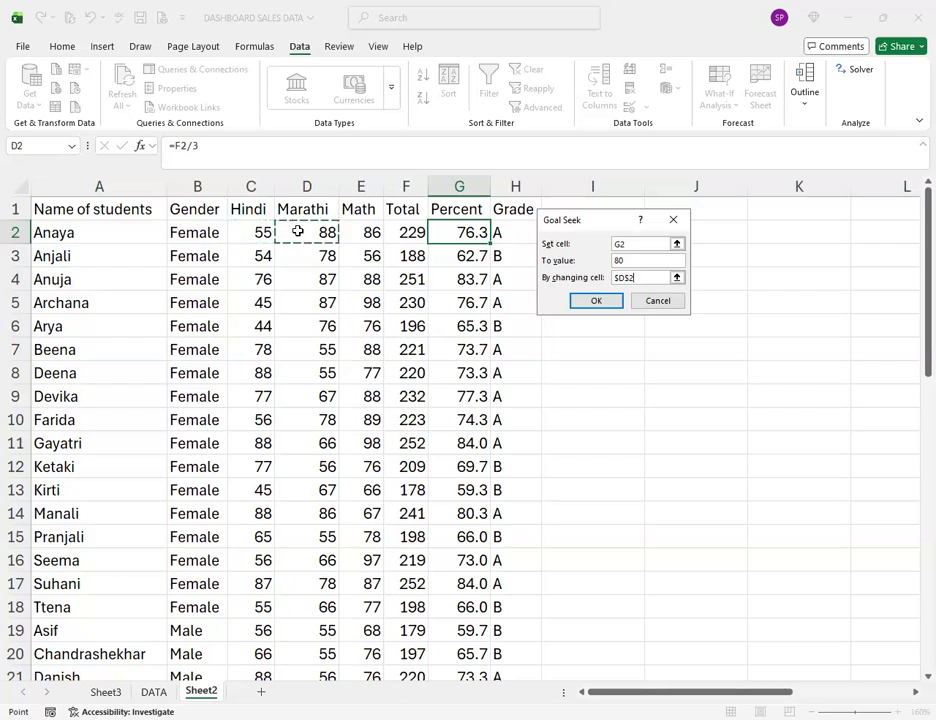
{"action": "left_click", "coordinate": [362, 232]}
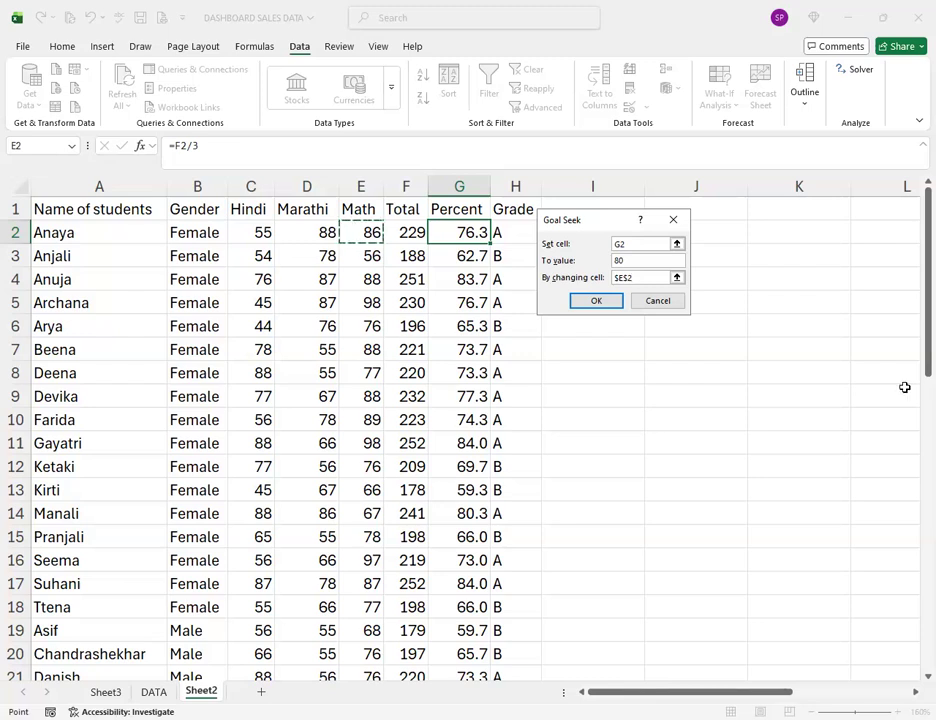
{"action": "left_click", "coordinate": [247, 234]}
{"action": "left_click", "coordinate": [305, 234]}
{"action": "left_click", "coordinate": [370, 232]}
{"action": "left_click", "coordinate": [260, 238]}
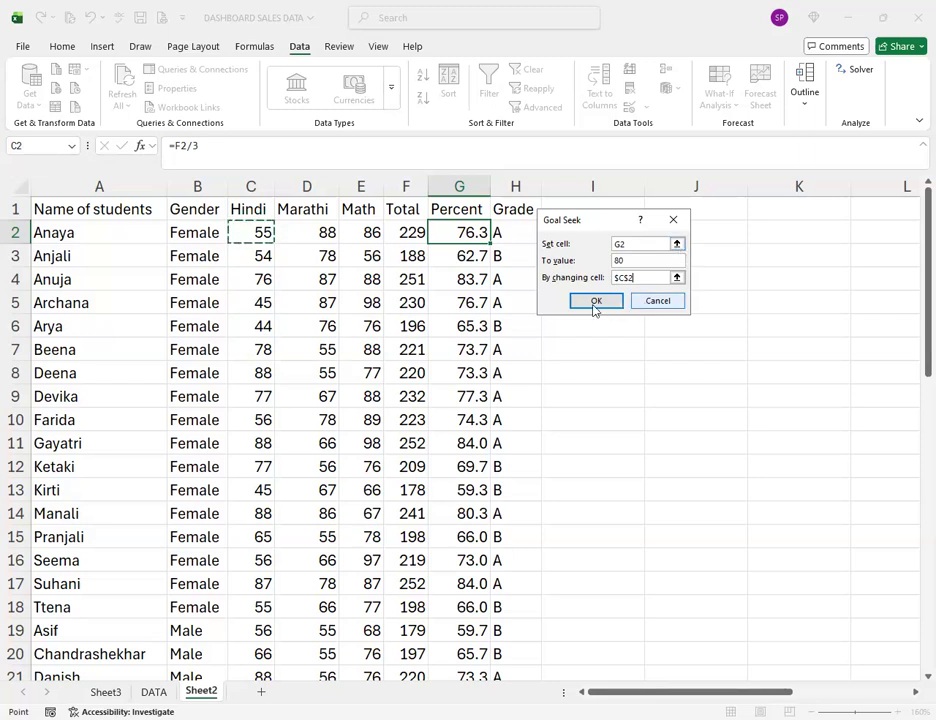
- Run the Goal Seek for G2 and discard its solution so the original marks are restored
{"action": "left_click", "coordinate": [590, 304]}
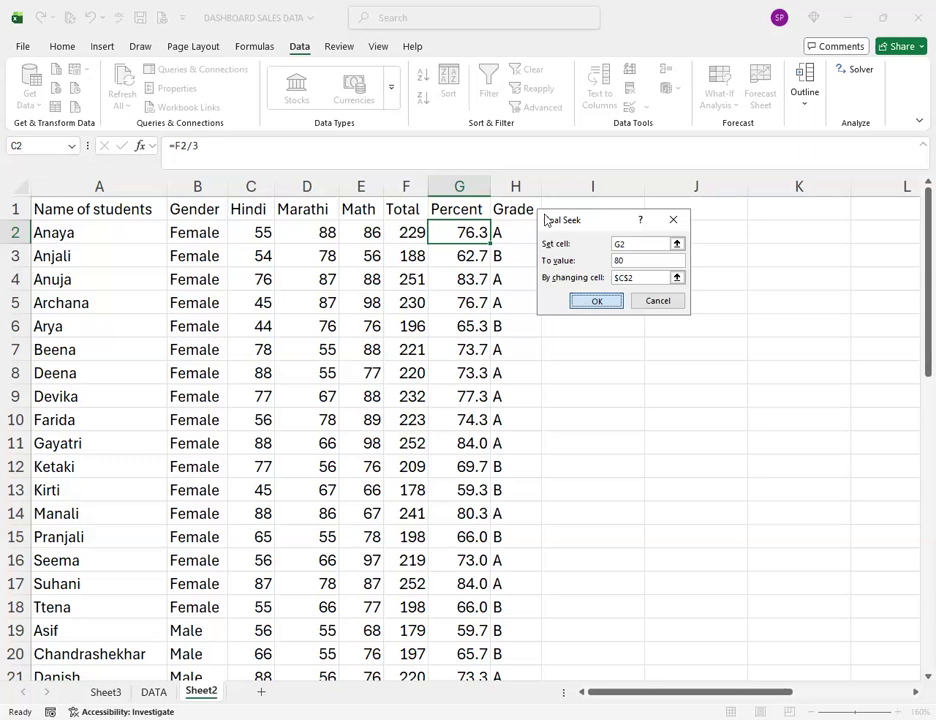
{"action": "left_click_drag", "start_coordinate": [547, 219], "coordinate": [594, 225]}
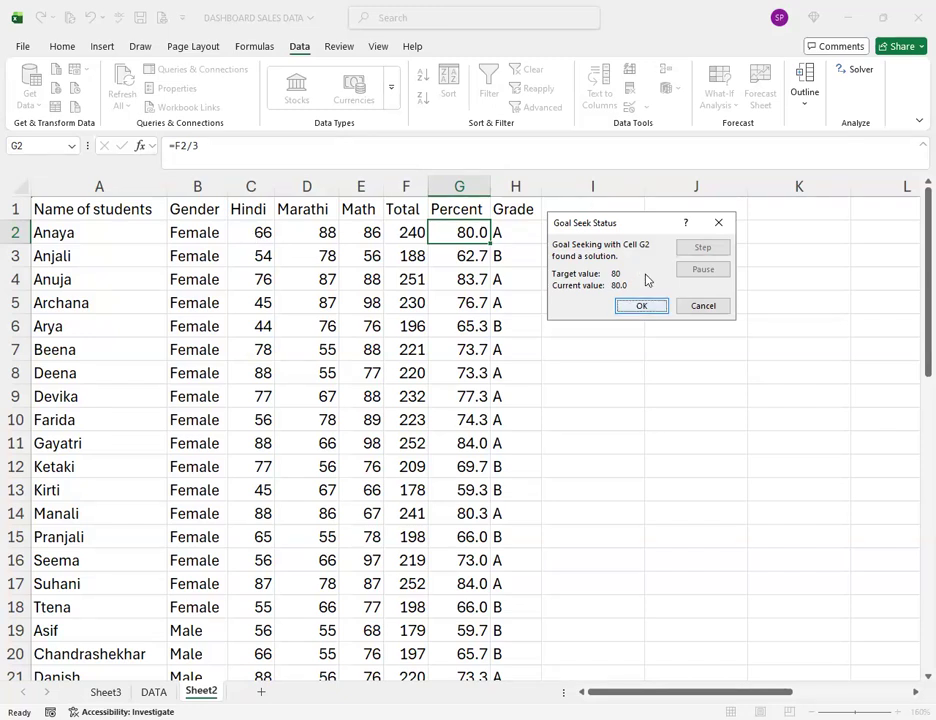
{"action": "left_click", "coordinate": [640, 307]}
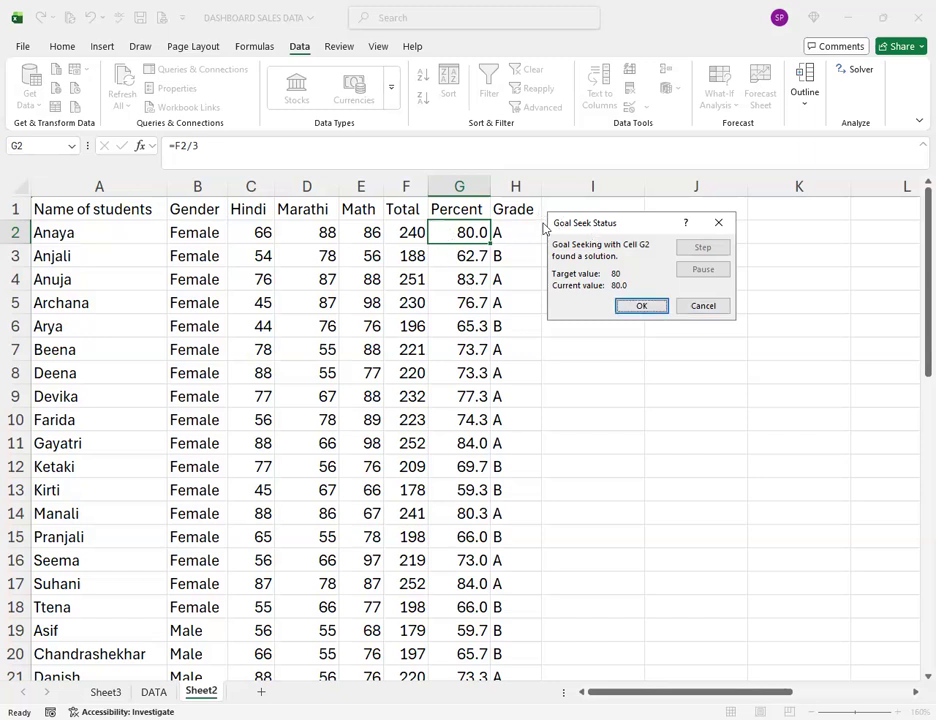
{"action": "left_click", "coordinate": [703, 307]}
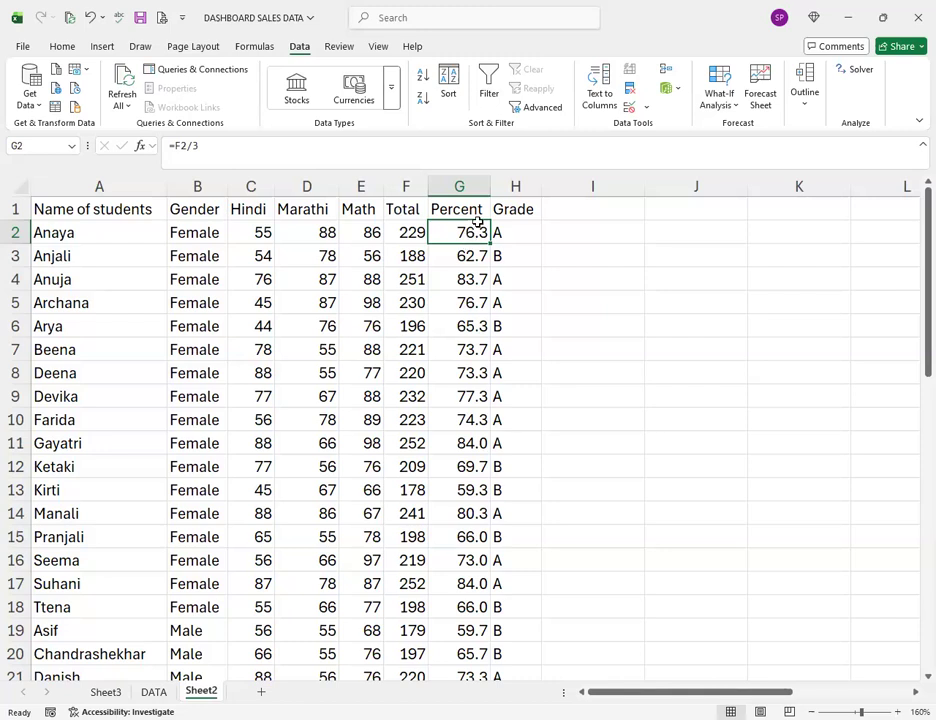
- Review the Hindi, Marathi and Math marks in C2:E2 individually and as a range
{"action": "left_click", "coordinate": [257, 231]}
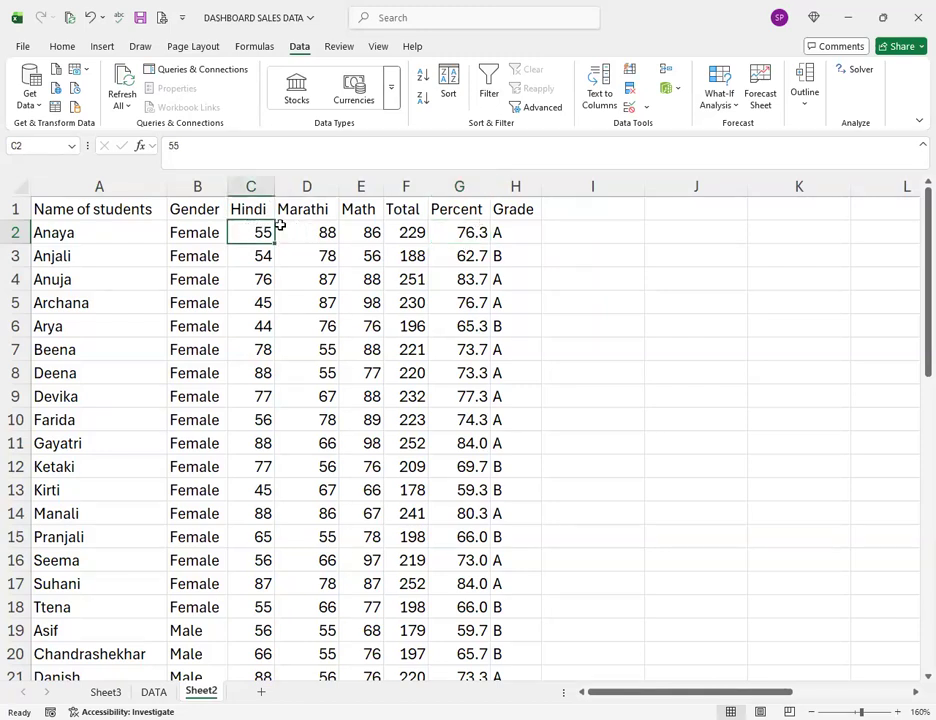
{"action": "left_click", "coordinate": [310, 227]}
{"action": "left_click", "coordinate": [362, 228]}
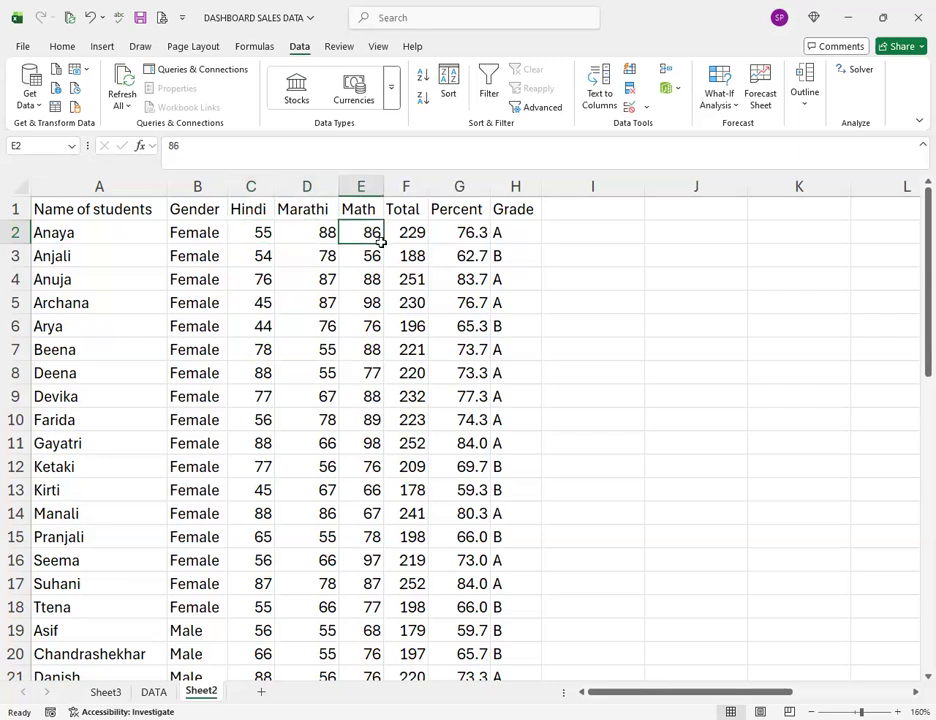
{"action": "left_click", "coordinate": [258, 228]}
{"action": "left_click_drag", "start_coordinate": [258, 230], "coordinate": [360, 240]}
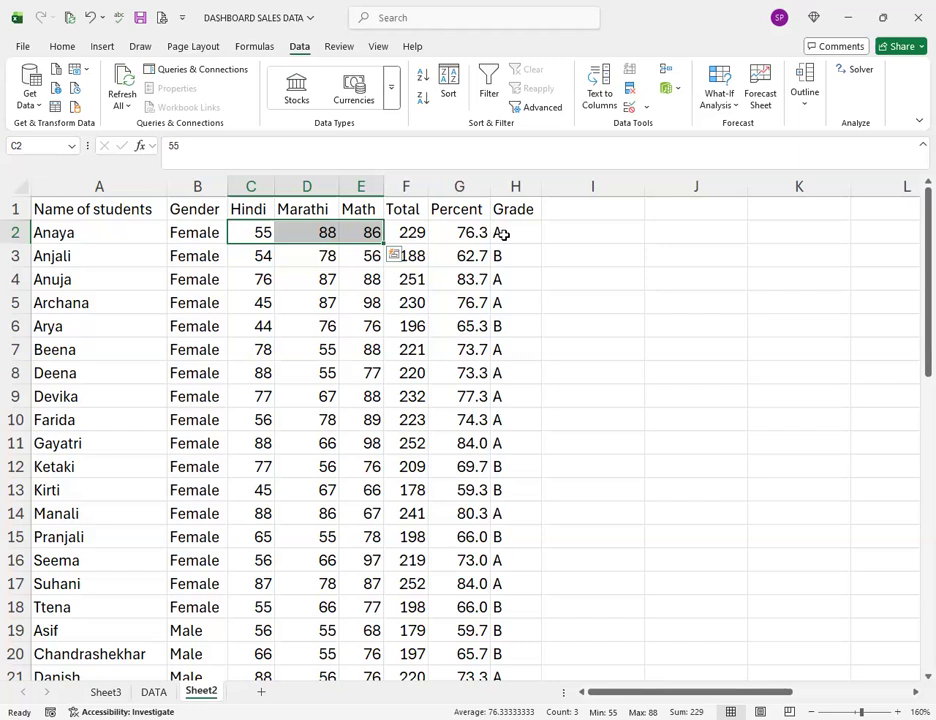
- Set up a Goal Seek on the Percent in G3 with a target value of 70
{"action": "left_click", "coordinate": [474, 260]}
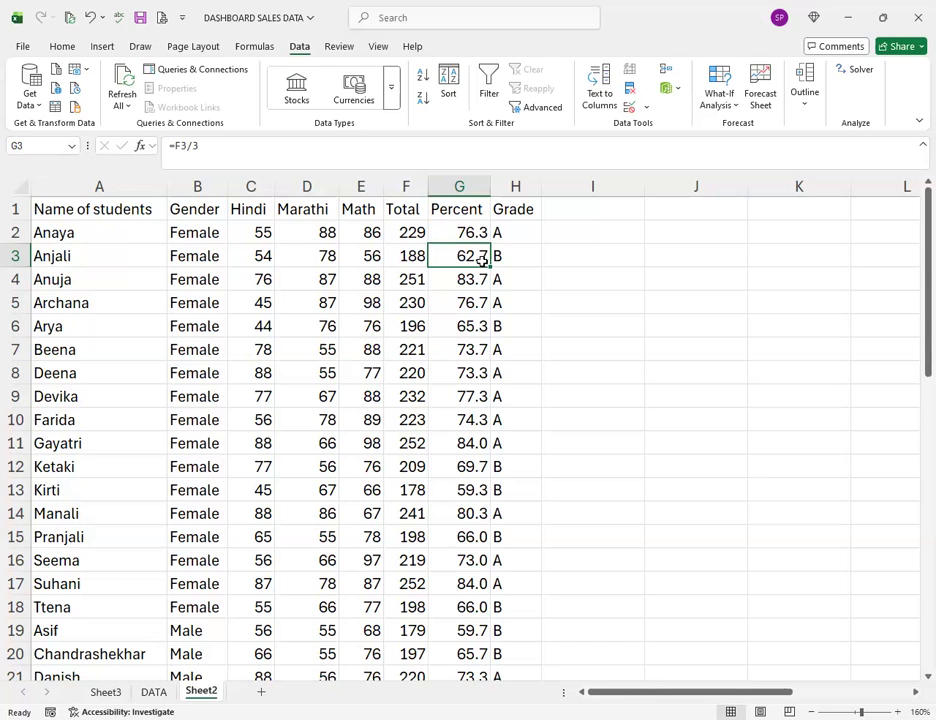
{"action": "left_click", "coordinate": [716, 104]}
{"action": "left_click", "coordinate": [730, 150]}
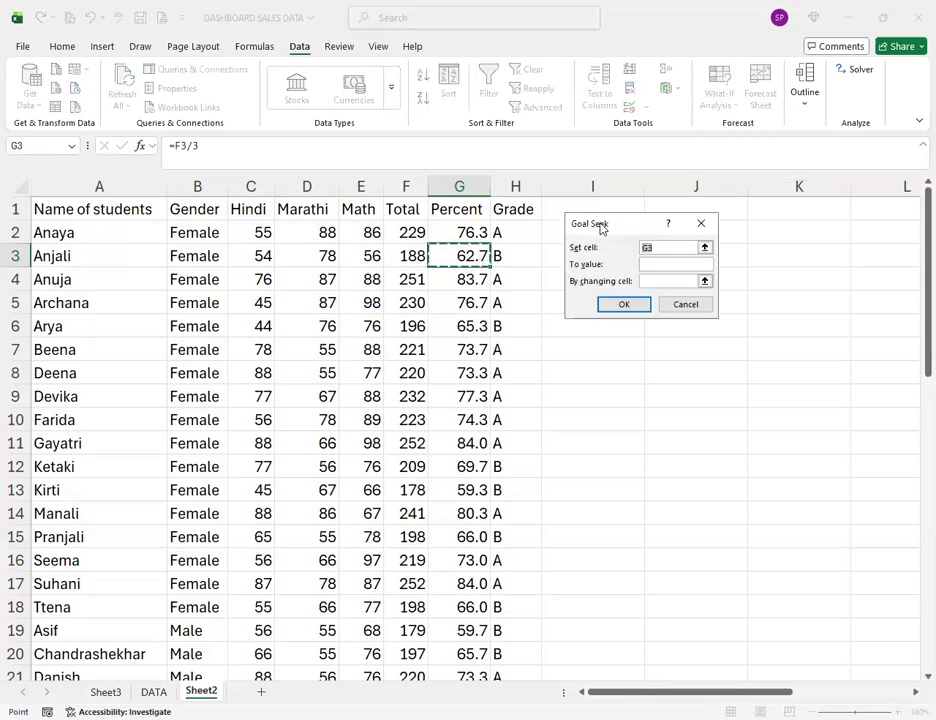
{"action": "left_click_drag", "start_coordinate": [600, 224], "coordinate": [586, 237]}
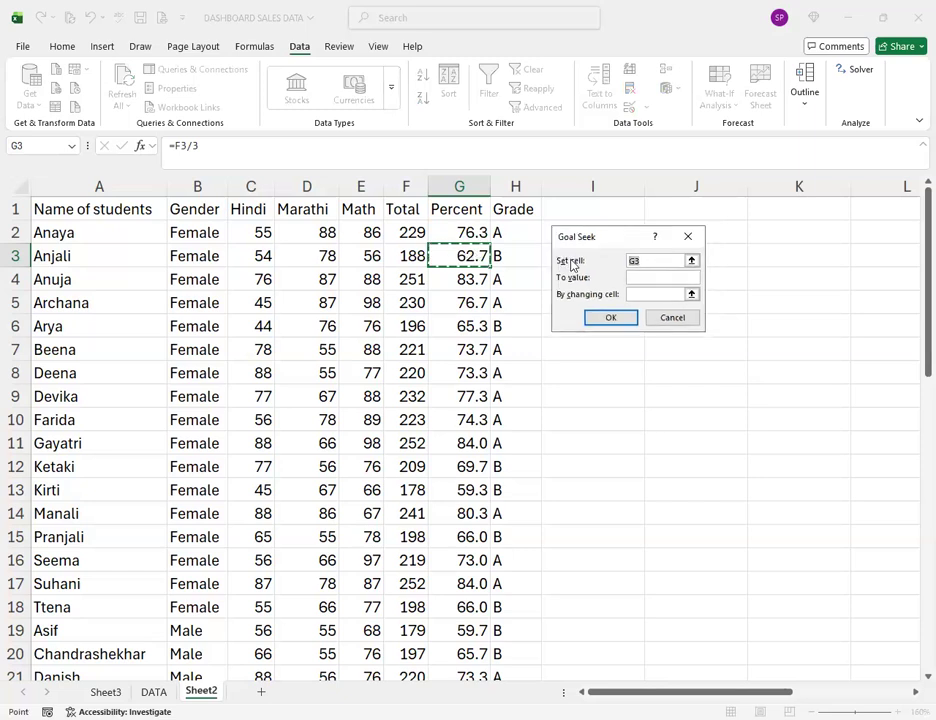
{"action": "left_click", "coordinate": [630, 278]}
{"action": "type", "text": "70"}
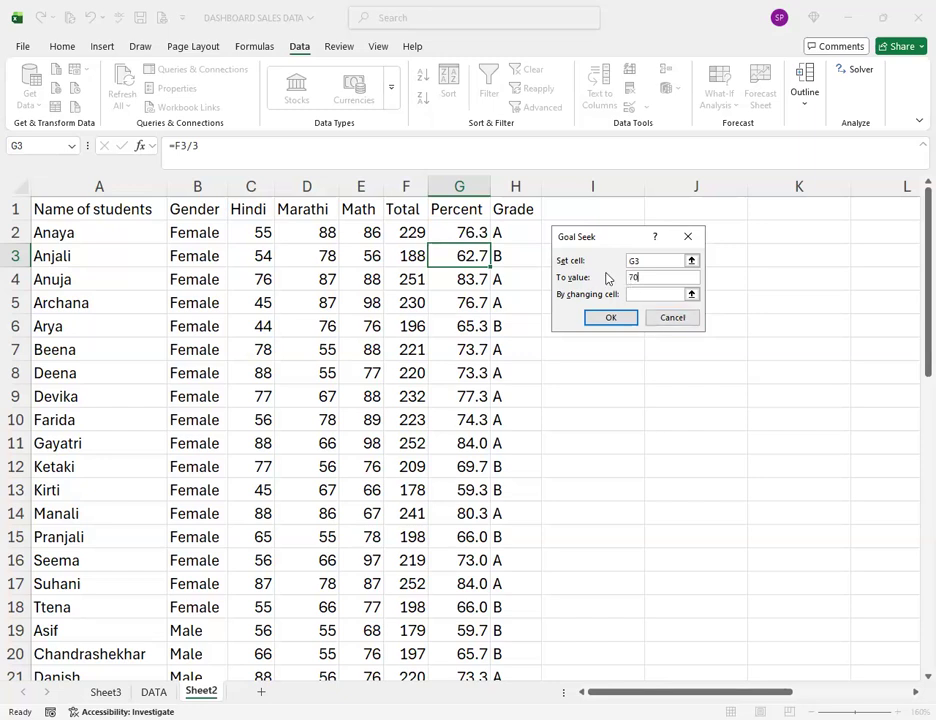
- Try the row 3 marks as the changing cell, run the Goal Seek with the Math mark in E3, and discard the solution
{"action": "left_click", "coordinate": [638, 294]}
{"action": "left_click", "coordinate": [255, 256]}
{"action": "left_click", "coordinate": [318, 259]}
{"action": "left_click", "coordinate": [364, 264]}
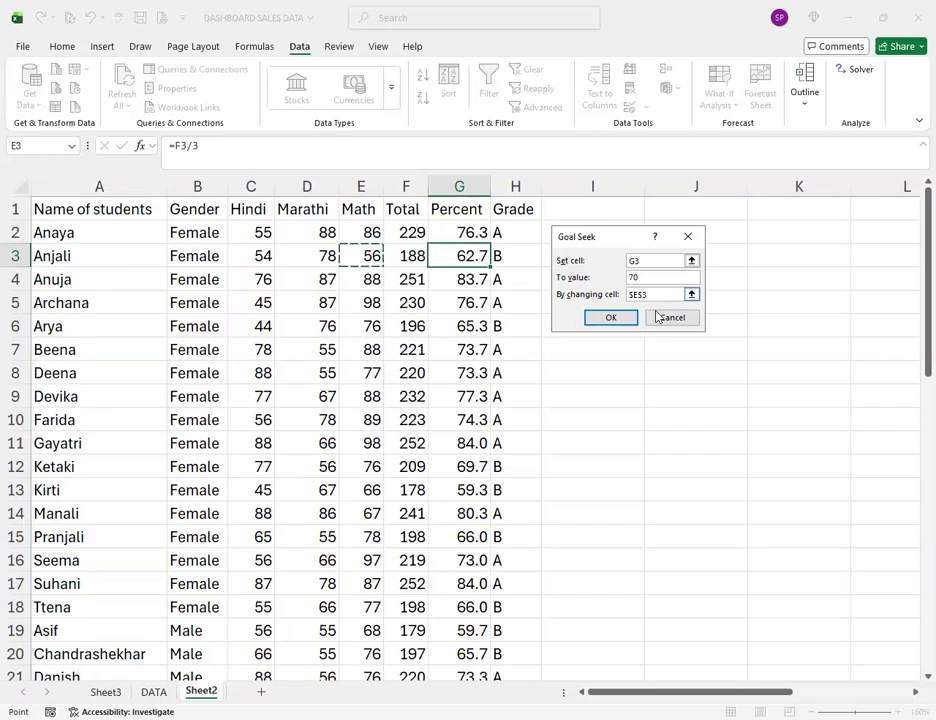
{"action": "left_click", "coordinate": [614, 318]}
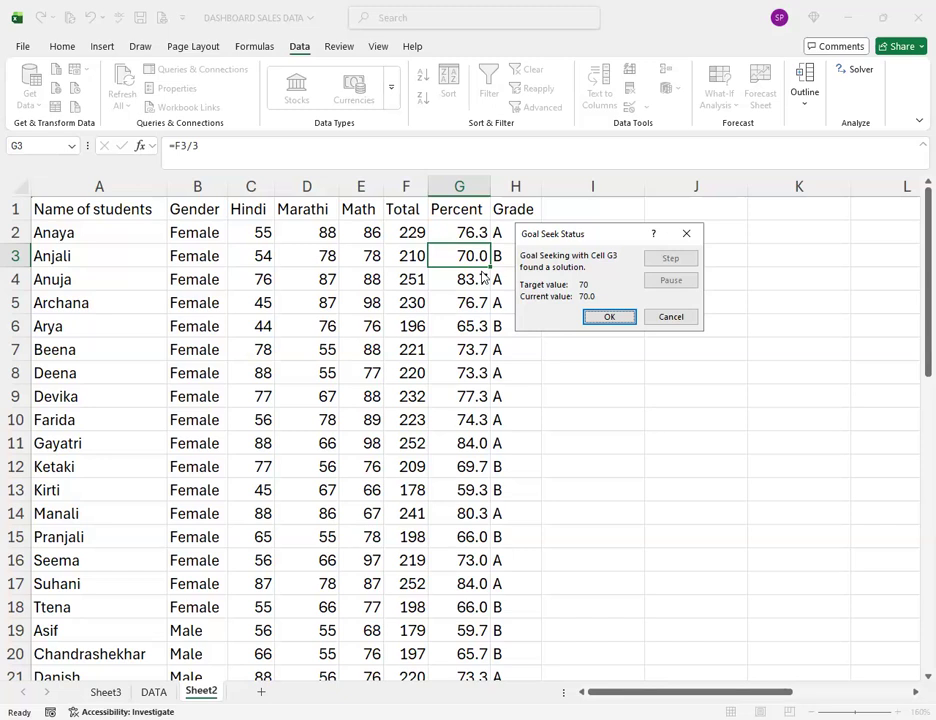
{"action": "left_click", "coordinate": [669, 318]}
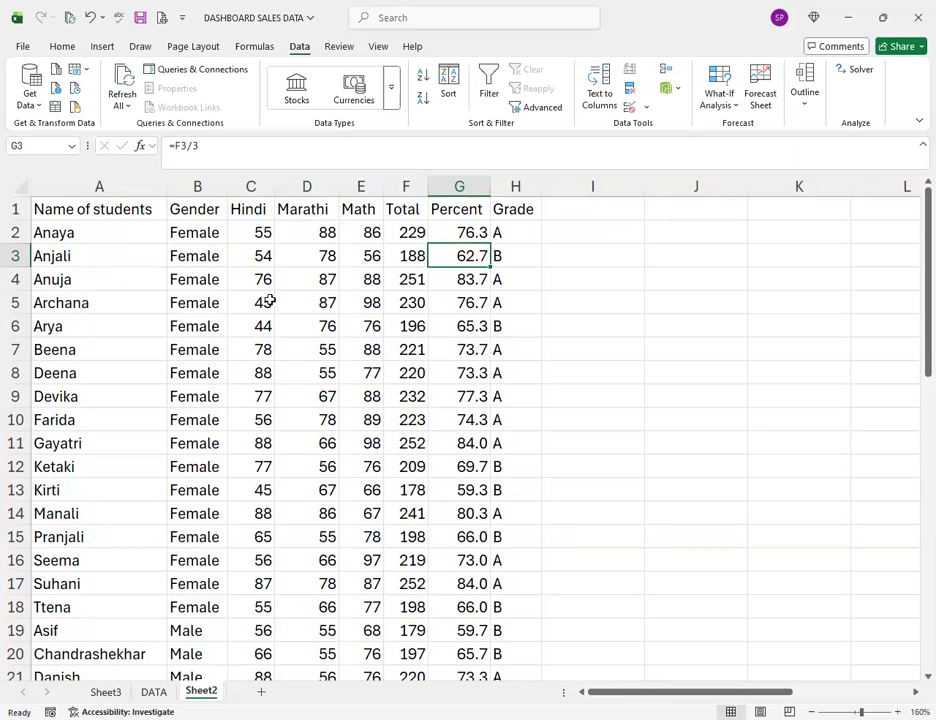
- Review the Hindi, Marathi and Math marks in C3:E3 individually and as a range
{"action": "left_click", "coordinate": [256, 256]}
{"action": "left_click", "coordinate": [360, 250]}
{"action": "left_click", "coordinate": [292, 259]}
{"action": "left_click", "coordinate": [265, 257]}
{"action": "left_click", "coordinate": [355, 262], "text": "shift"}
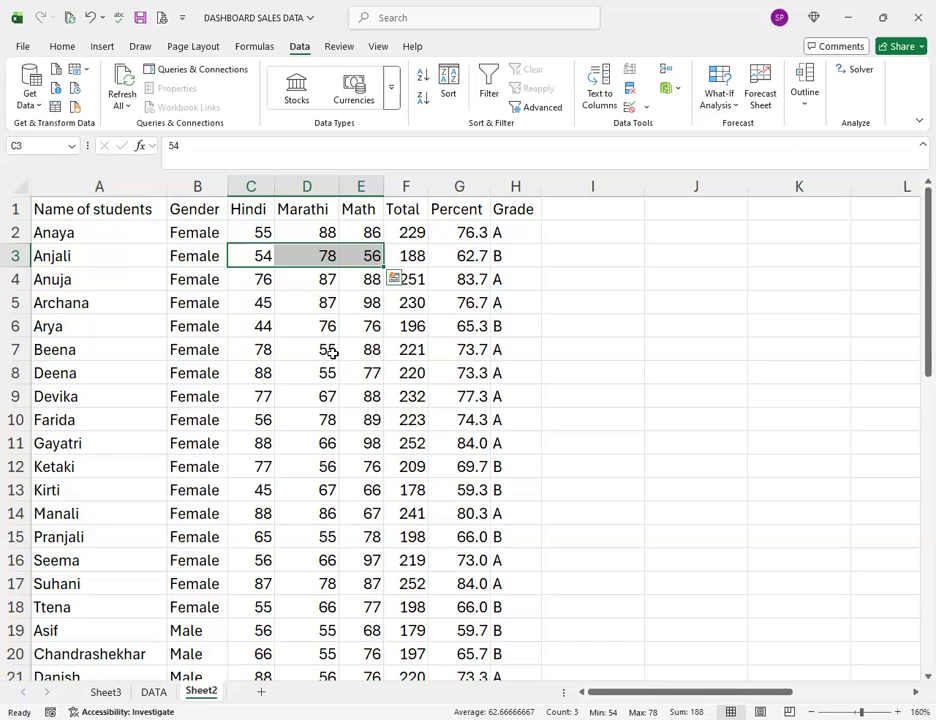
{"action": "left_click", "coordinate": [715, 100]}
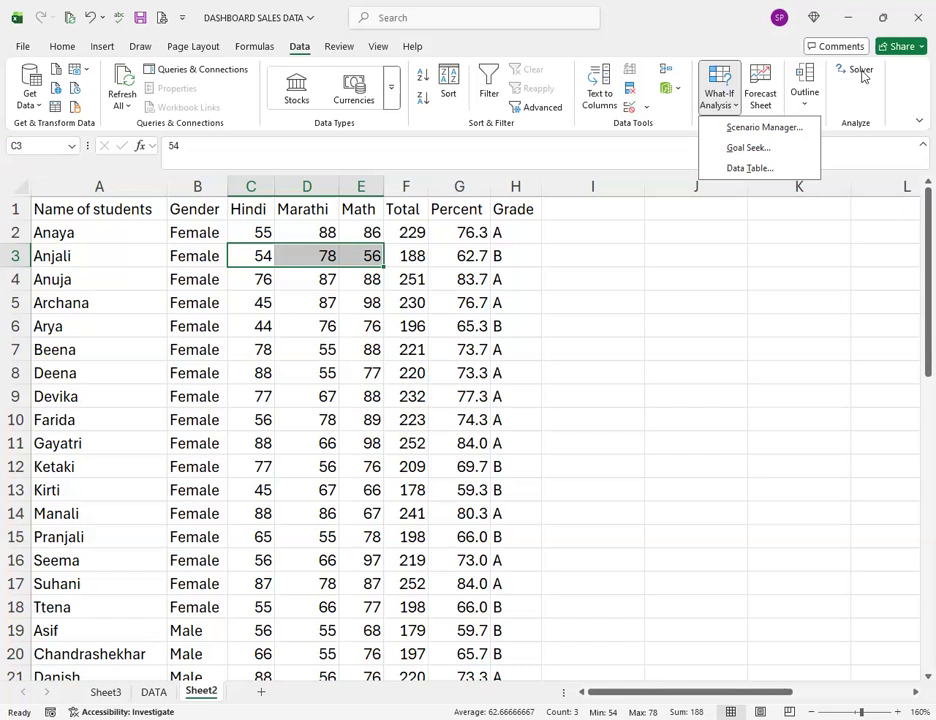
{"action": "left_click", "coordinate": [534, 282]}
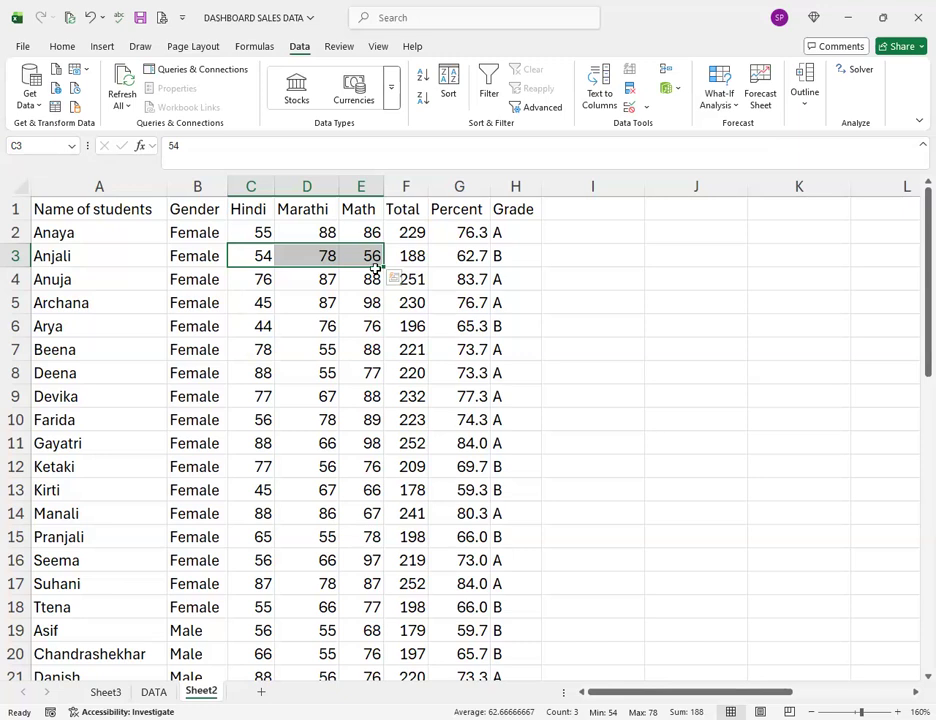
{"action": "left_click", "coordinate": [24, 48]}
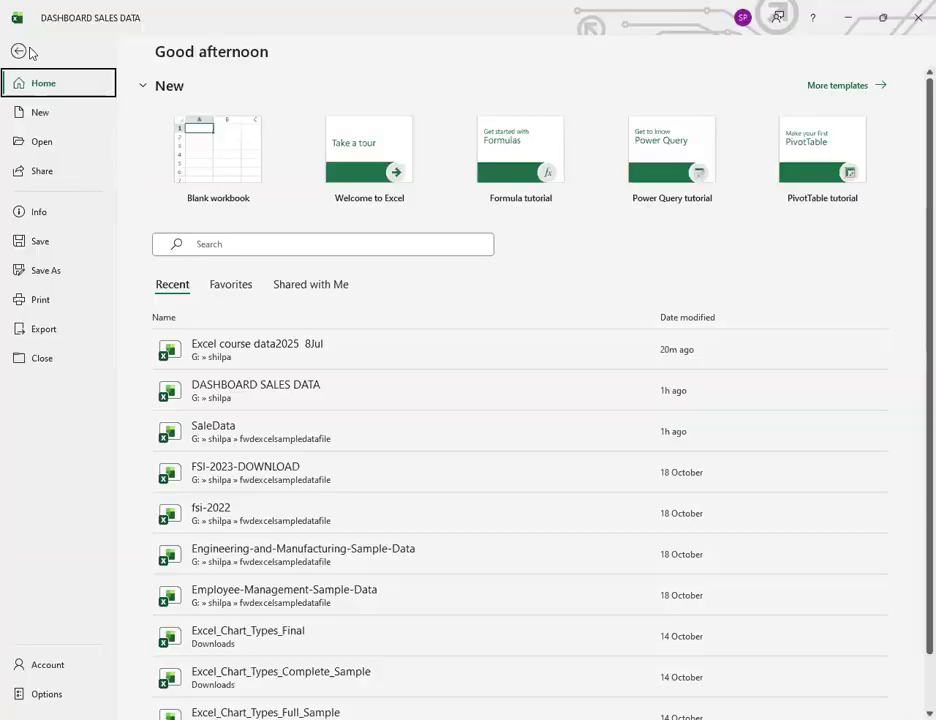
{"action": "left_click", "coordinate": [18, 51]}
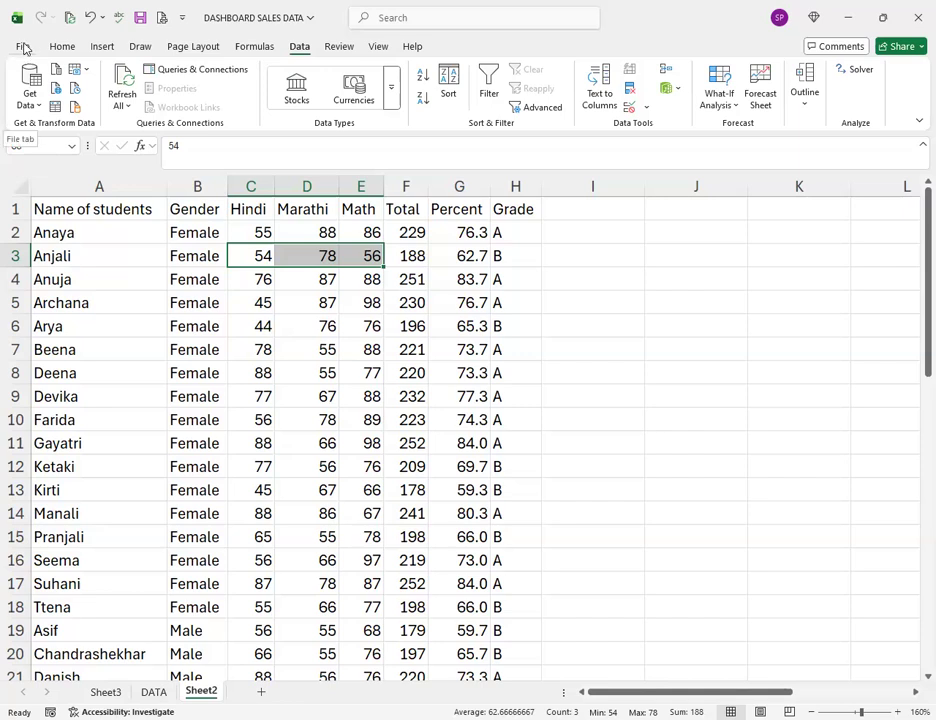
- Make sure the Solver Add-in is enabled among the available Excel Add-ins and accept the selection
{"action": "left_click", "coordinate": [22, 47]}
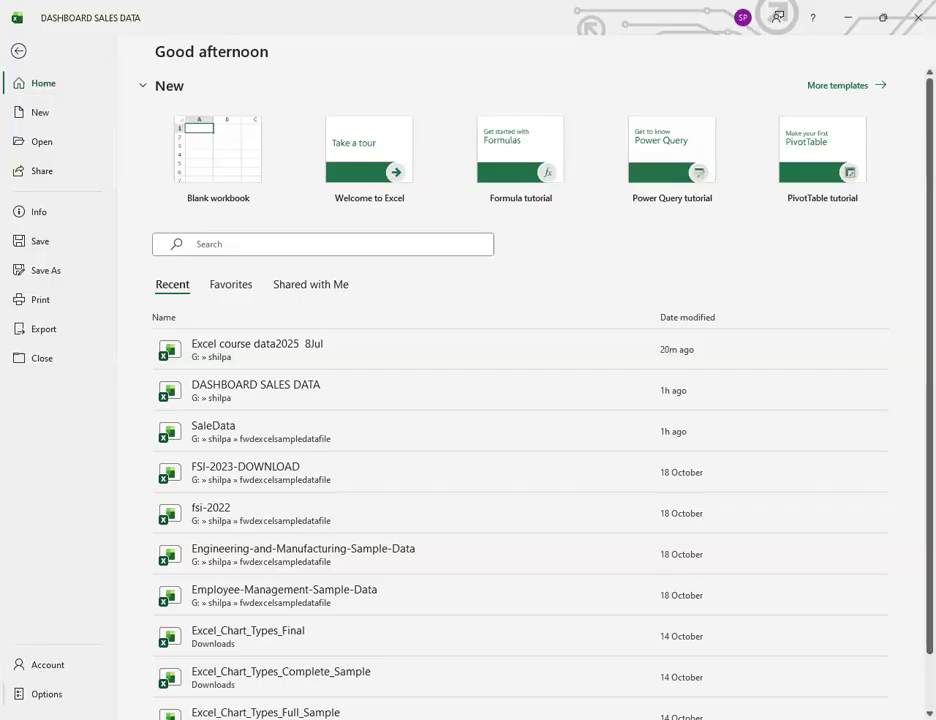
{"action": "left_click", "coordinate": [50, 690]}
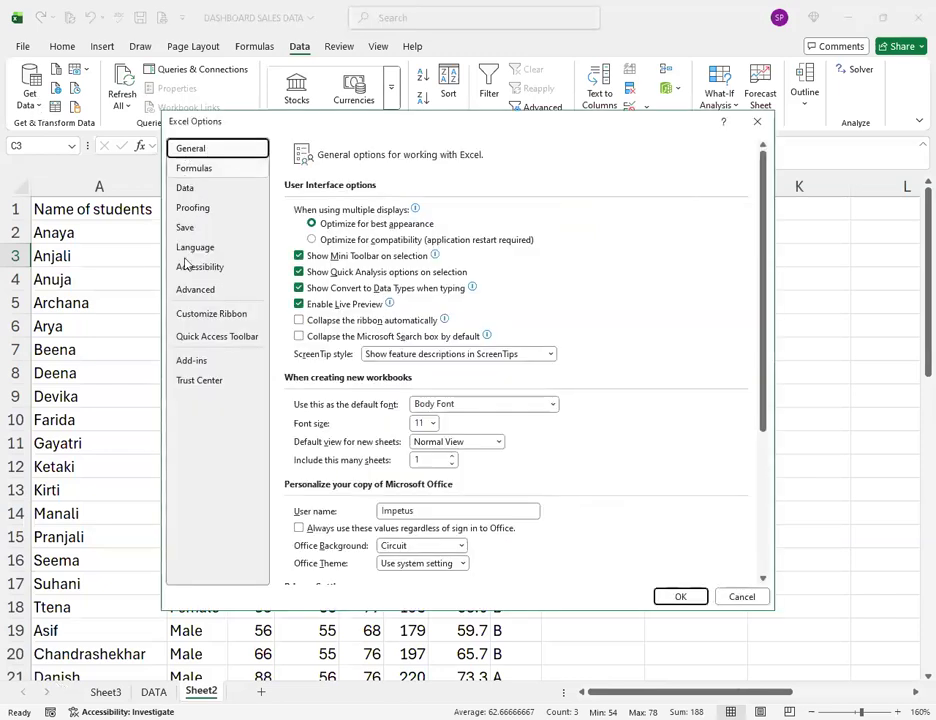
{"action": "left_click", "coordinate": [193, 361]}
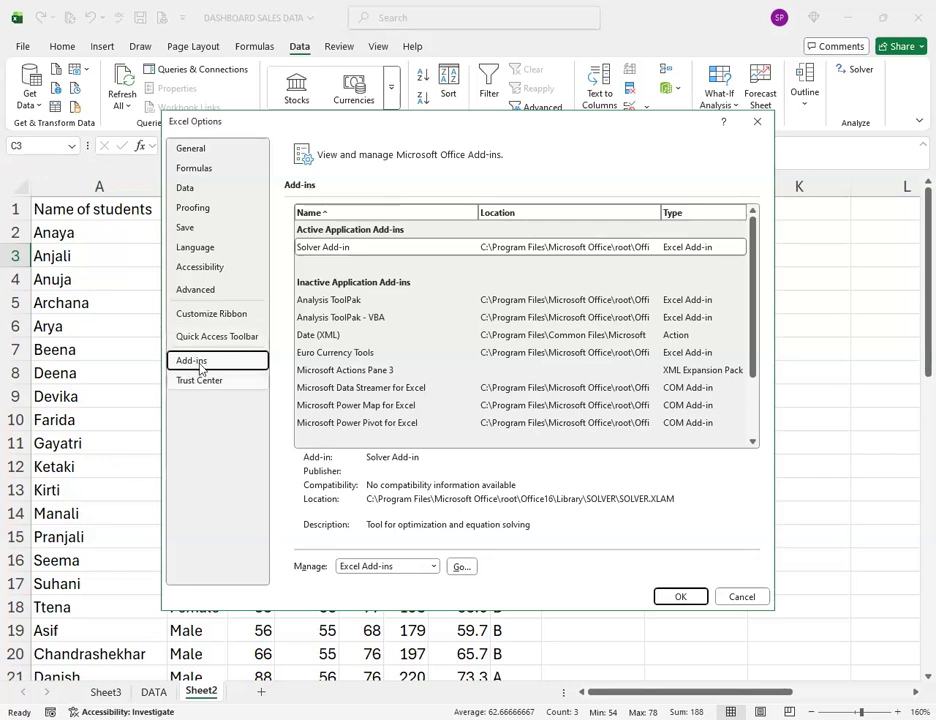
{"action": "left_click", "coordinate": [380, 570]}
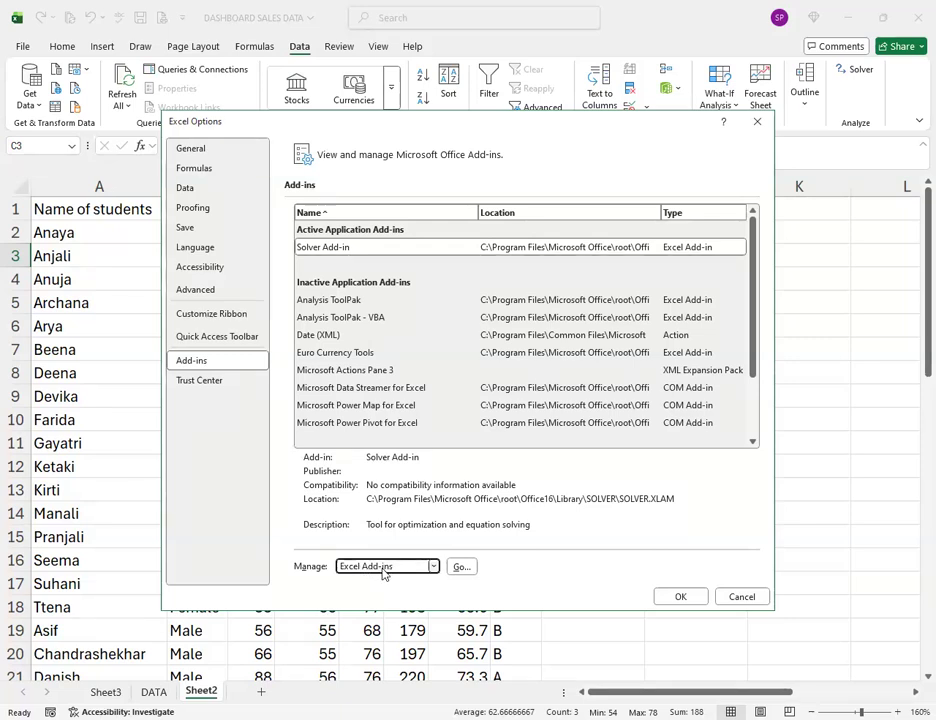
{"action": "left_click", "coordinate": [462, 567]}
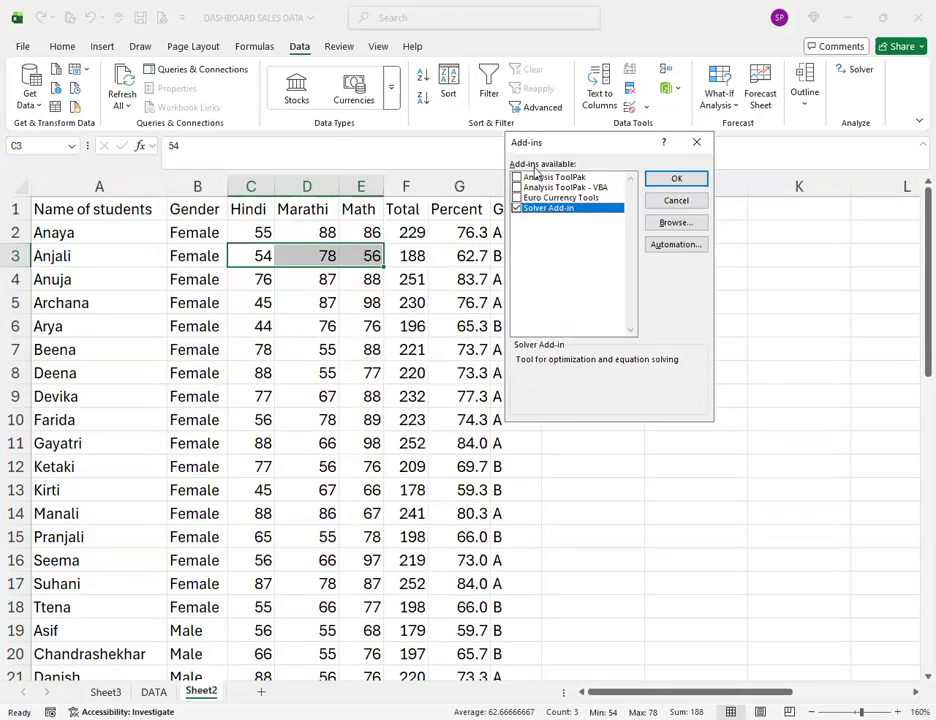
{"action": "left_click", "coordinate": [517, 209]}
{"action": "left_click", "coordinate": [666, 180]}
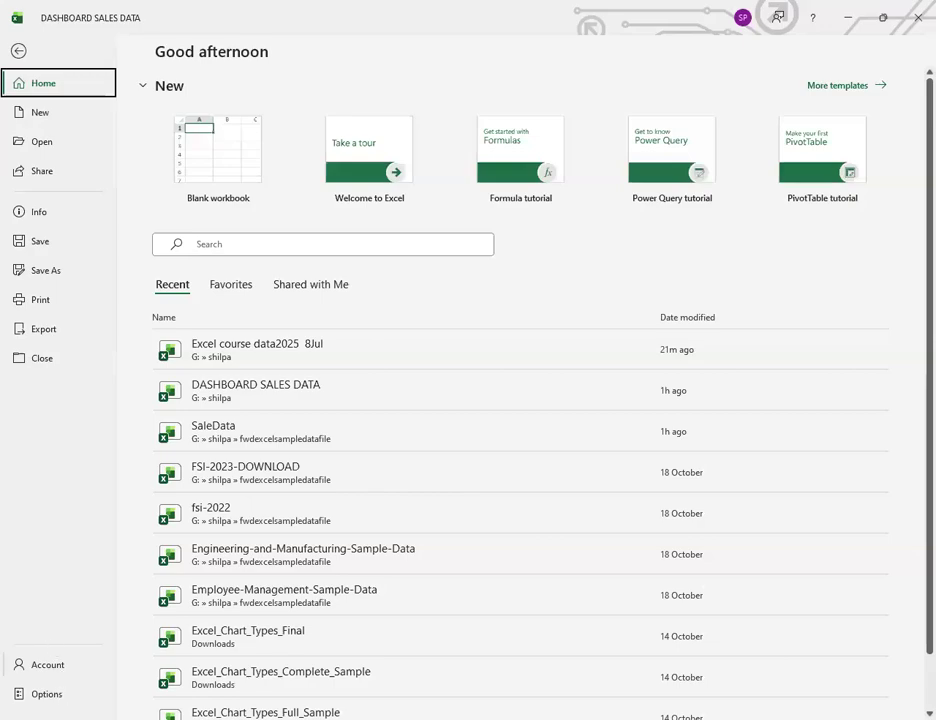
- Recheck the Solver Add-in in the Excel Add-ins management list and accept it as it is
{"action": "left_click", "coordinate": [62, 686]}
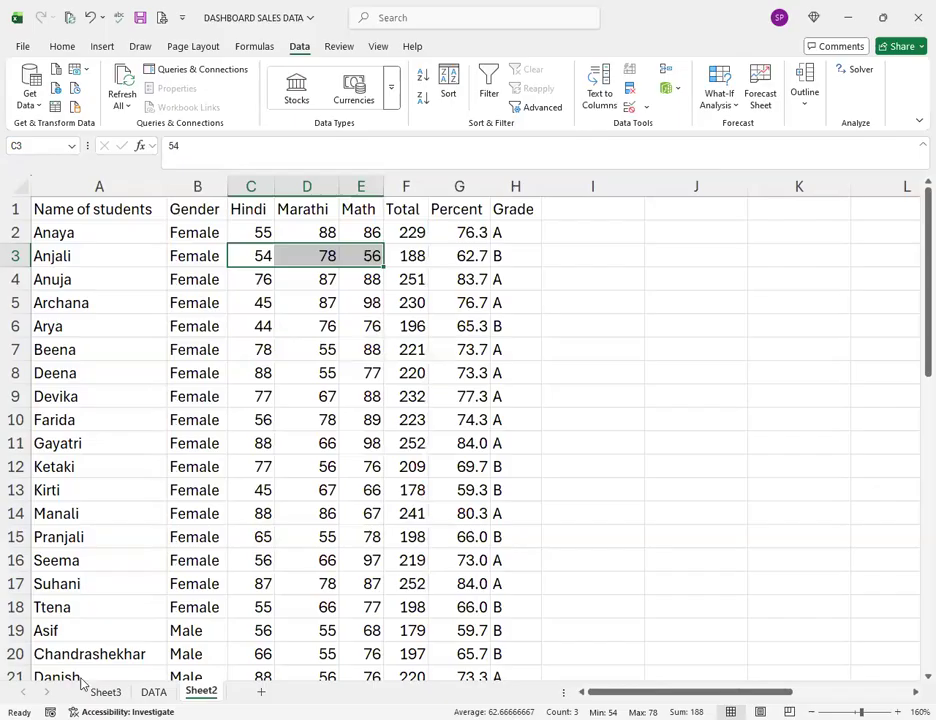
{"action": "left_click", "coordinate": [187, 362]}
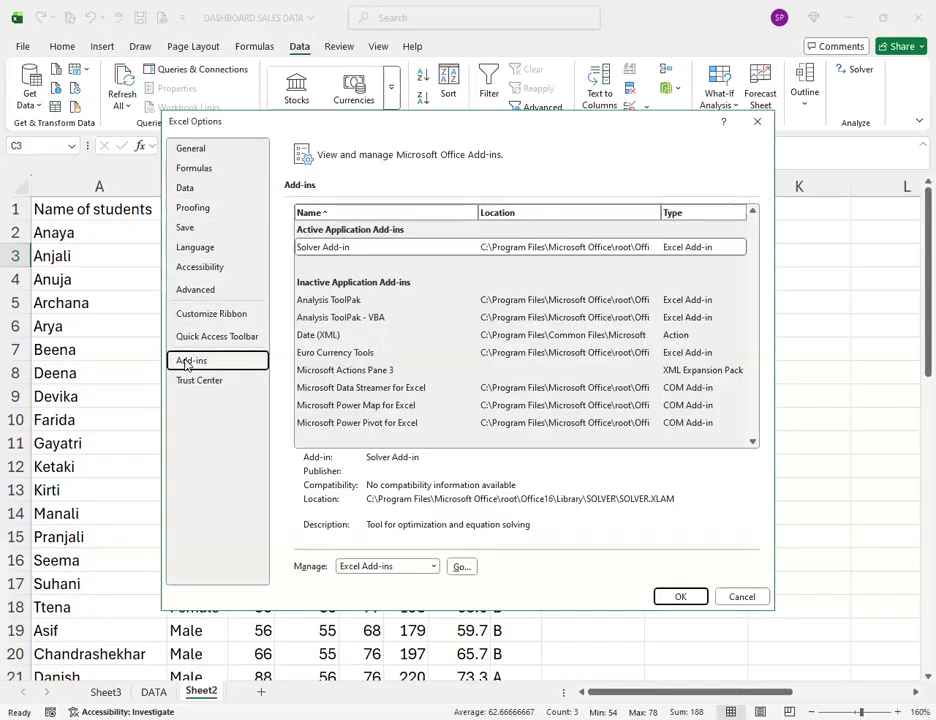
{"action": "left_click", "coordinate": [364, 568]}
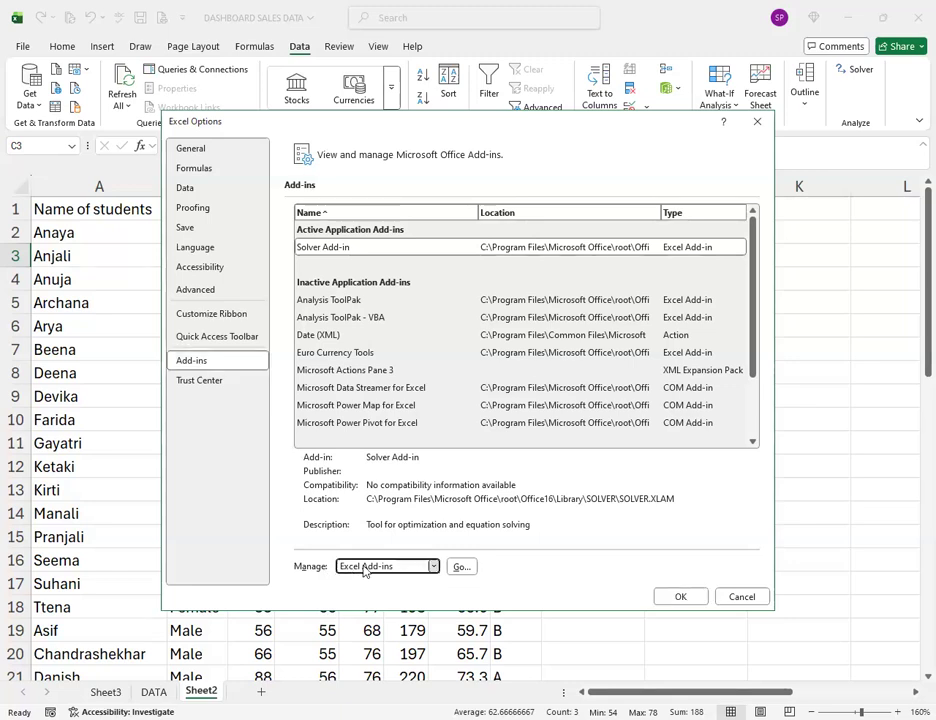
{"action": "left_click", "coordinate": [461, 567]}
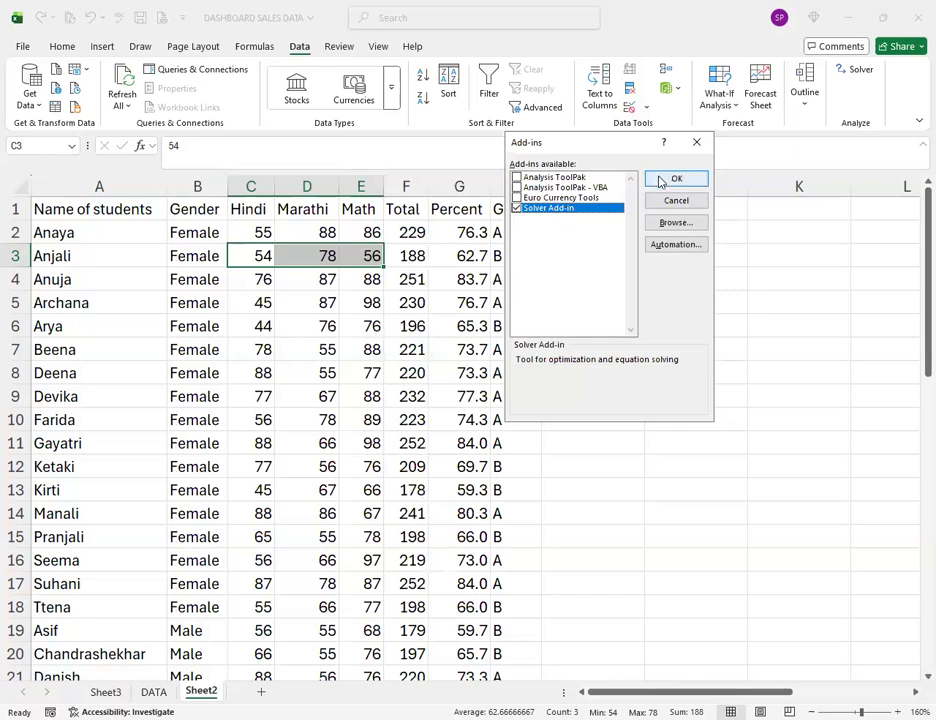
{"action": "left_click", "coordinate": [662, 180]}
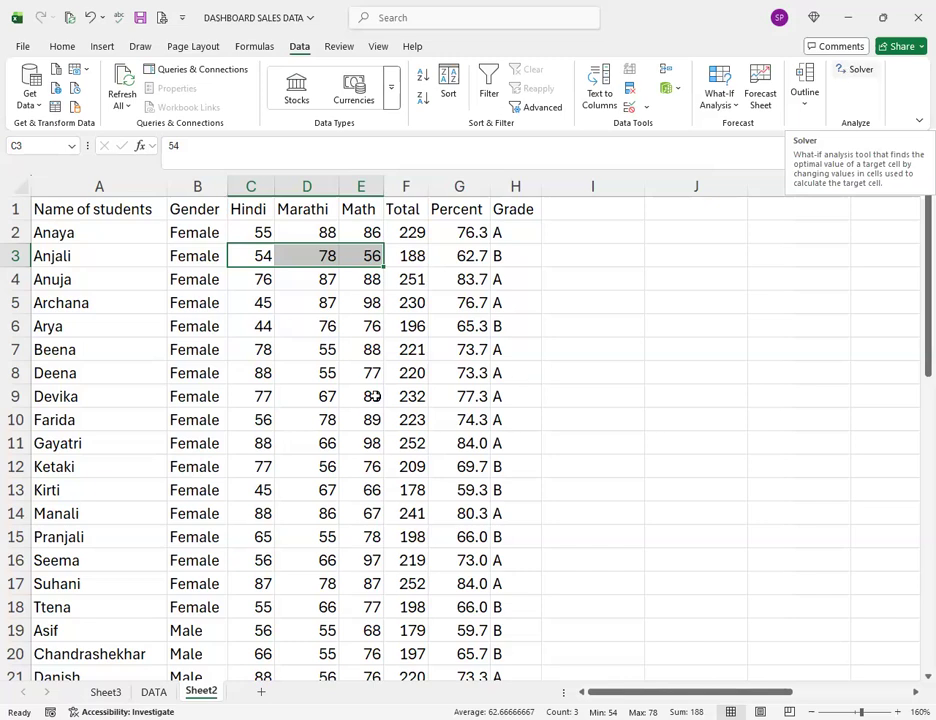
- Start Solver with the Percent in G3 as the objective cell, keeping the row 3 data in view
{"action": "left_click", "coordinate": [393, 305]}
{"action": "left_click", "coordinate": [453, 252]}
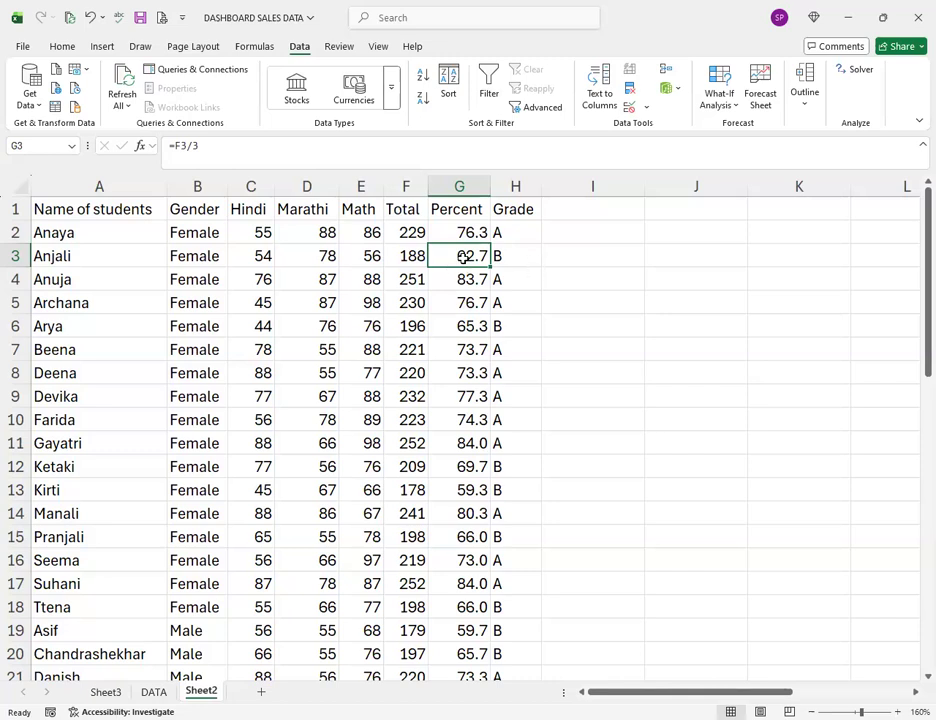
{"action": "left_click", "coordinate": [857, 72]}
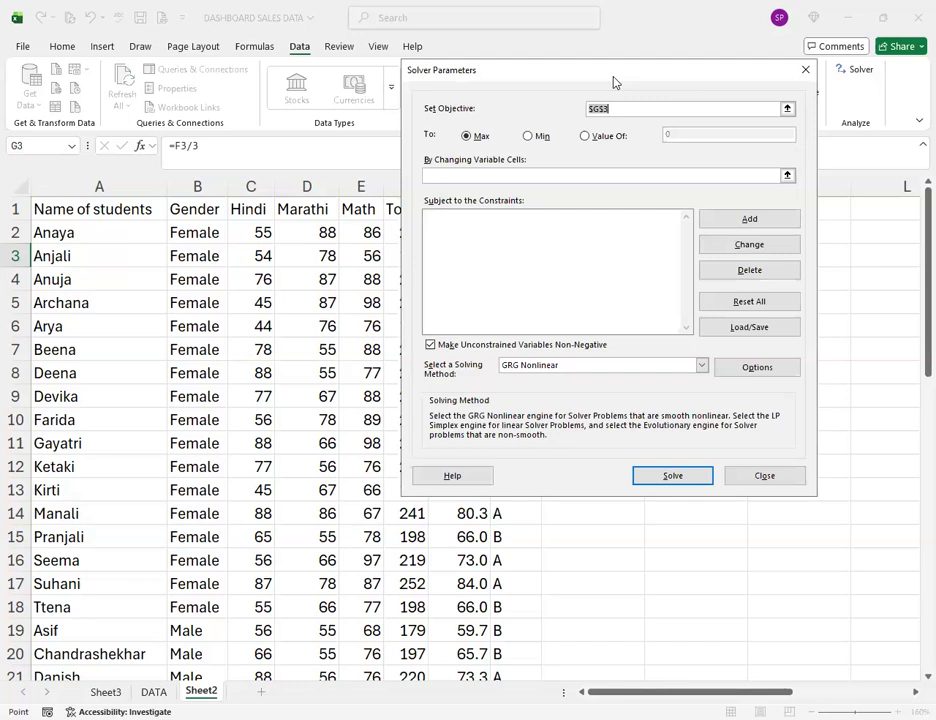
{"action": "left_click_drag", "start_coordinate": [614, 79], "coordinate": [664, 277]}
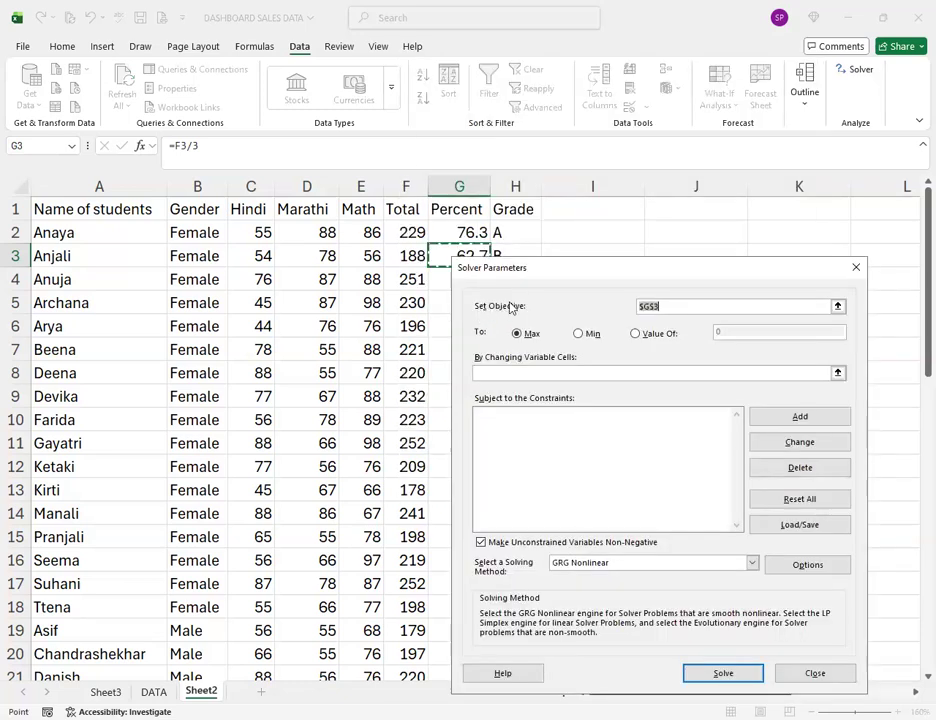
{"action": "left_click_drag", "start_coordinate": [548, 274], "coordinate": [541, 311]}
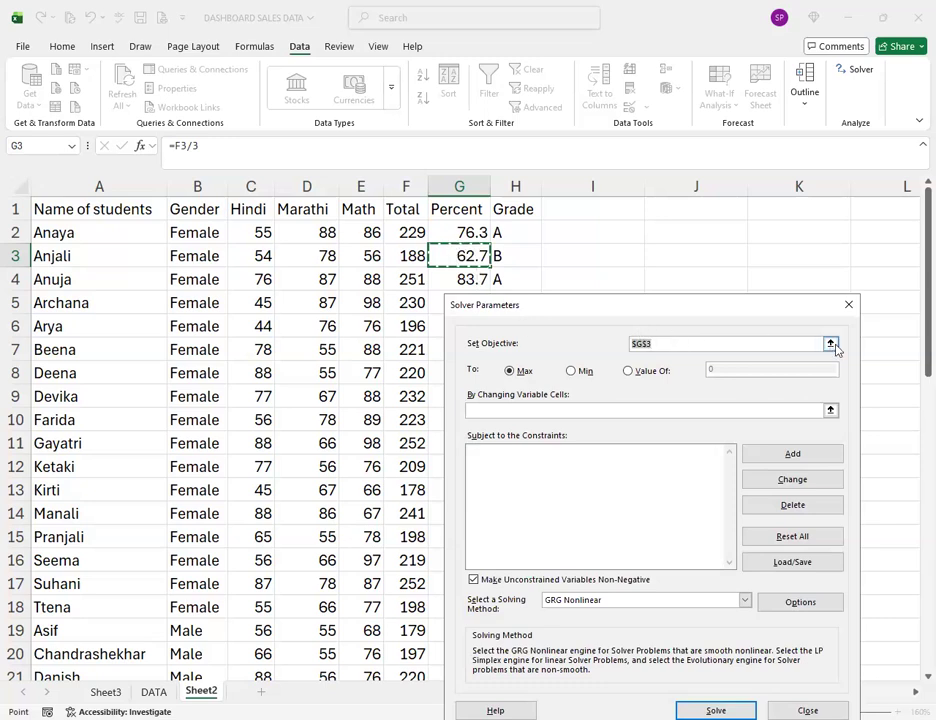
{"action": "left_click", "coordinate": [430, 247]}
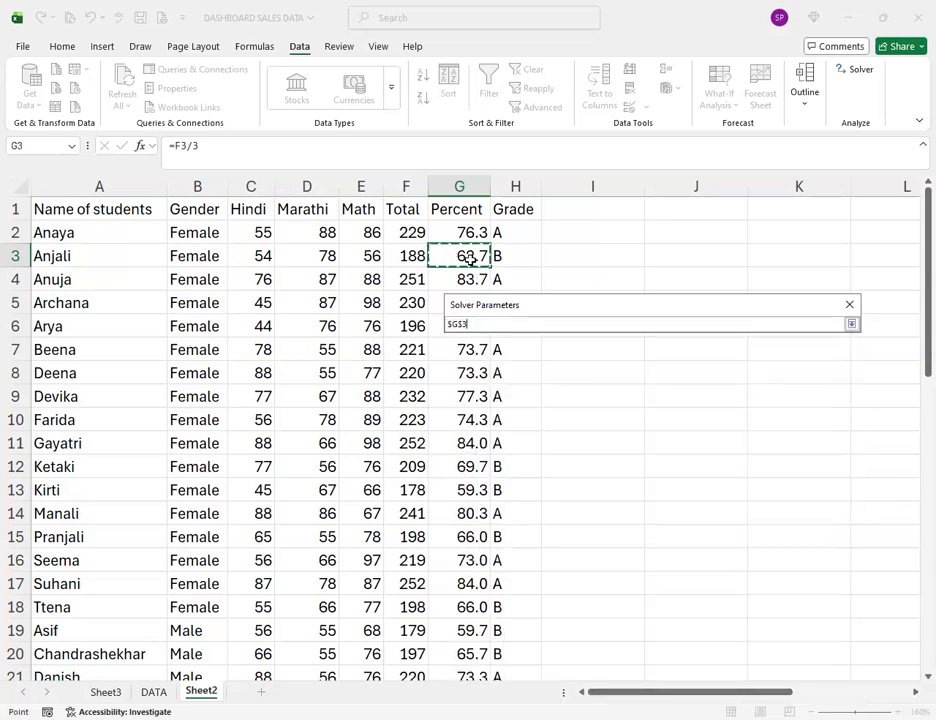
{"action": "left_click", "coordinate": [851, 325]}
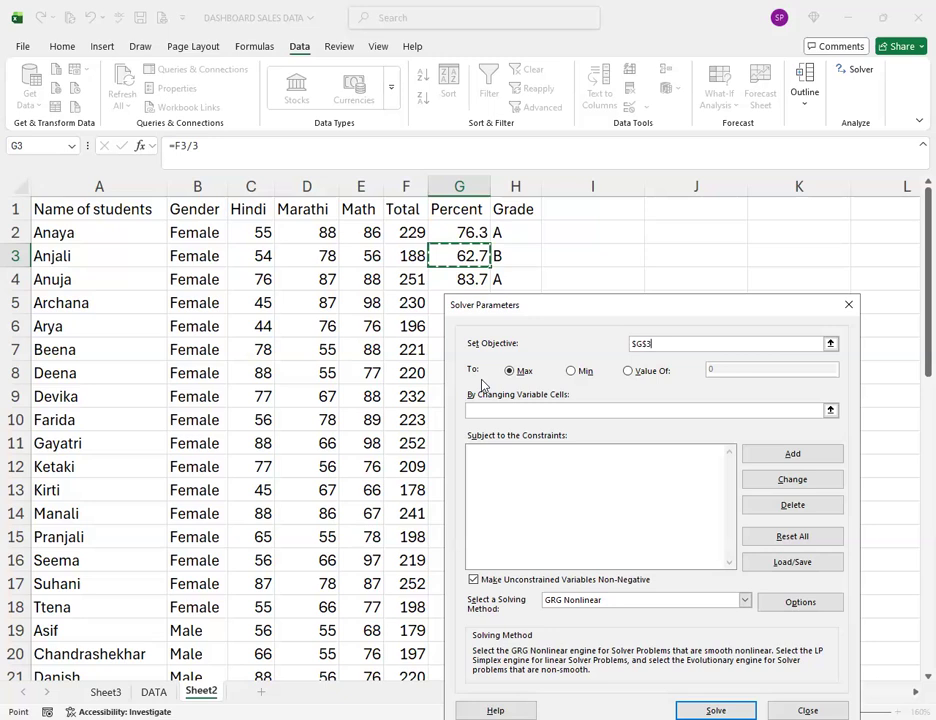
- Set the Solver objective to a value of 70 by changing the marks in C3:E3
{"action": "left_click", "coordinate": [648, 373]}
{"action": "left_click", "coordinate": [710, 372]}
{"action": "type", "text": "70"}
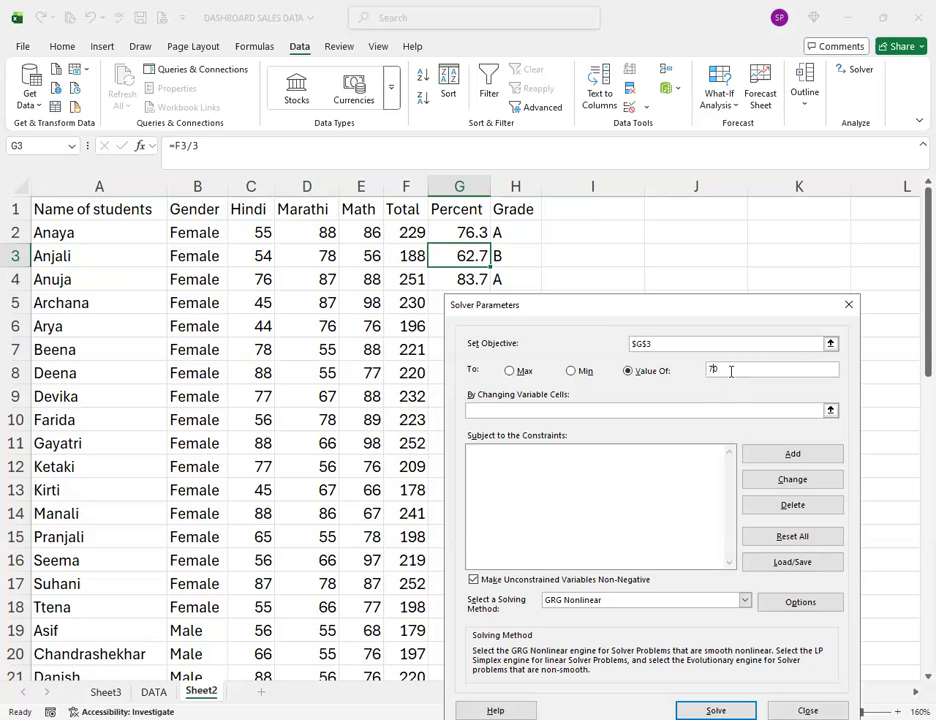
{"action": "left_click", "coordinate": [546, 409]}
{"action": "left_click_drag", "start_coordinate": [263, 256], "coordinate": [338, 263]}
{"action": "key", "text": "shift+Right"}
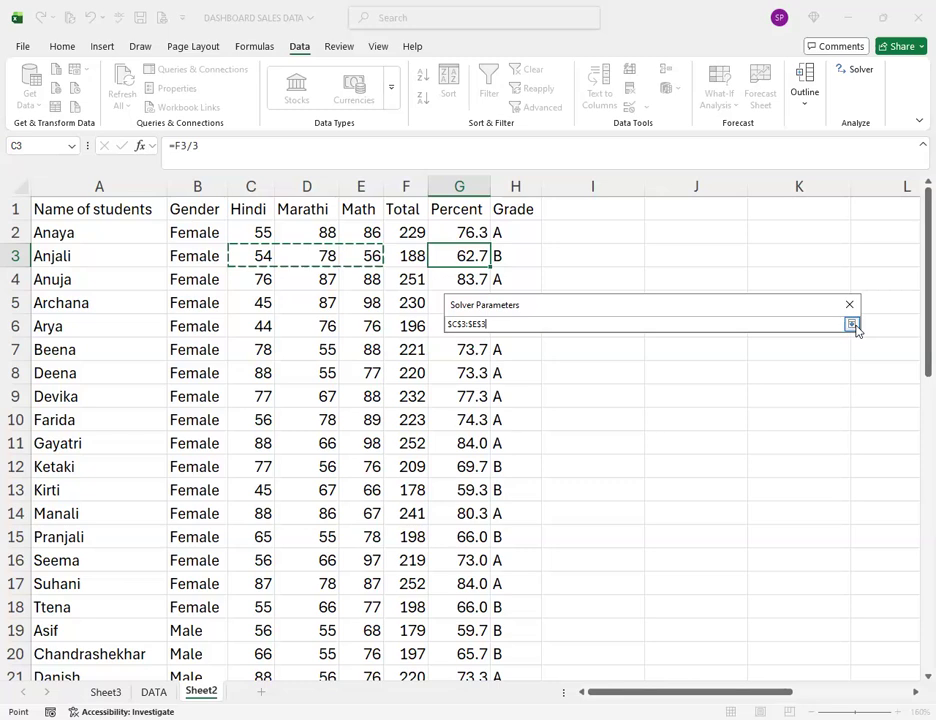
{"action": "key", "text": "Return"}
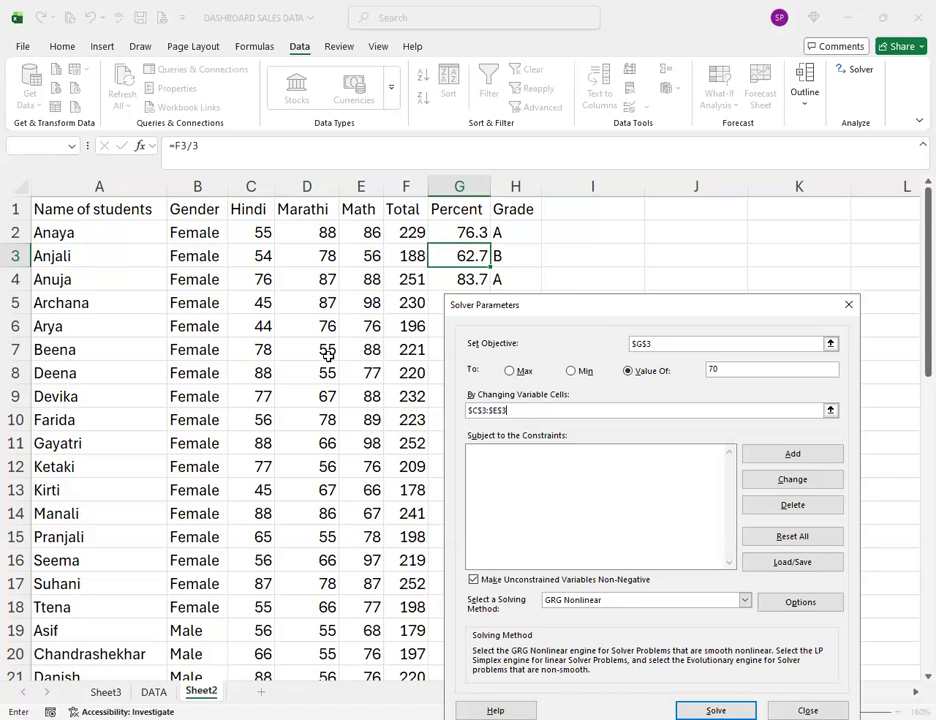
- Add a Solver constraint that keeps the marks in C3:E3 less than or equal to 100
{"action": "left_click", "coordinate": [767, 456]}
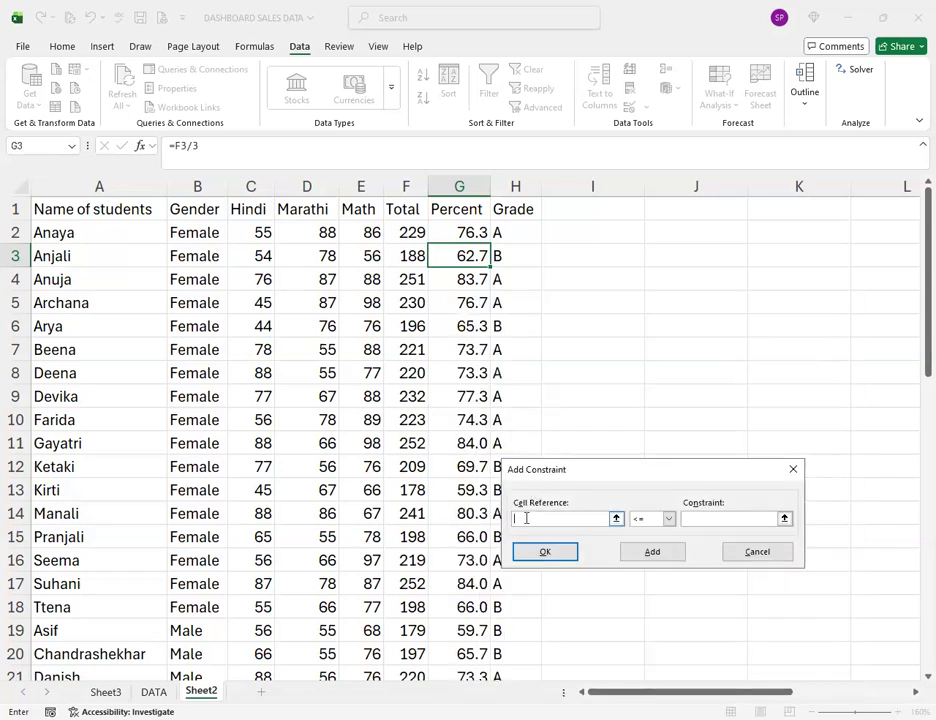
{"action": "left_click", "coordinate": [250, 257]}
{"action": "left_click_drag", "start_coordinate": [250, 257], "coordinate": [361, 257]}
{"action": "left_click", "coordinate": [700, 518]}
{"action": "type", "text": "100"}
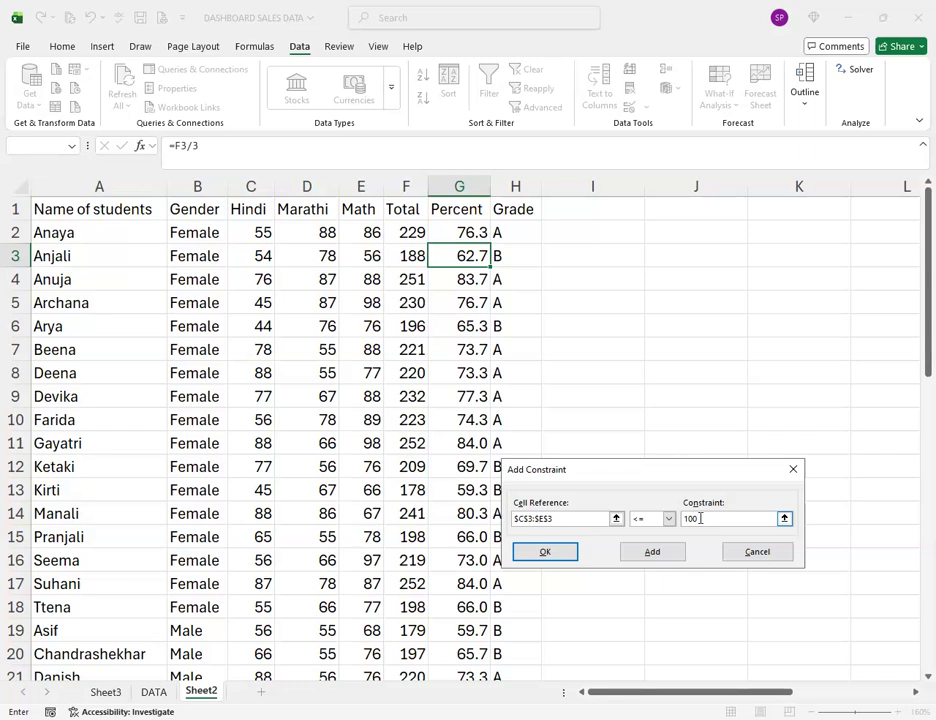
{"action": "left_click", "coordinate": [559, 556]}
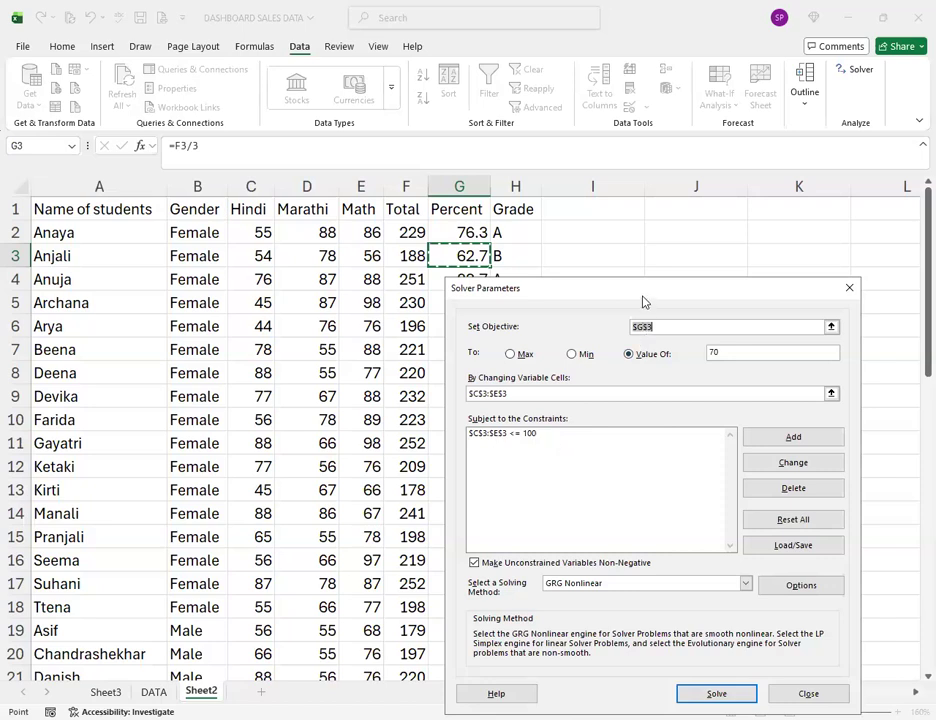
- Solve for the target Percent in G3 with the GRG Nonlinear solving method
{"action": "left_click_drag", "start_coordinate": [646, 294], "coordinate": [702, 171]}
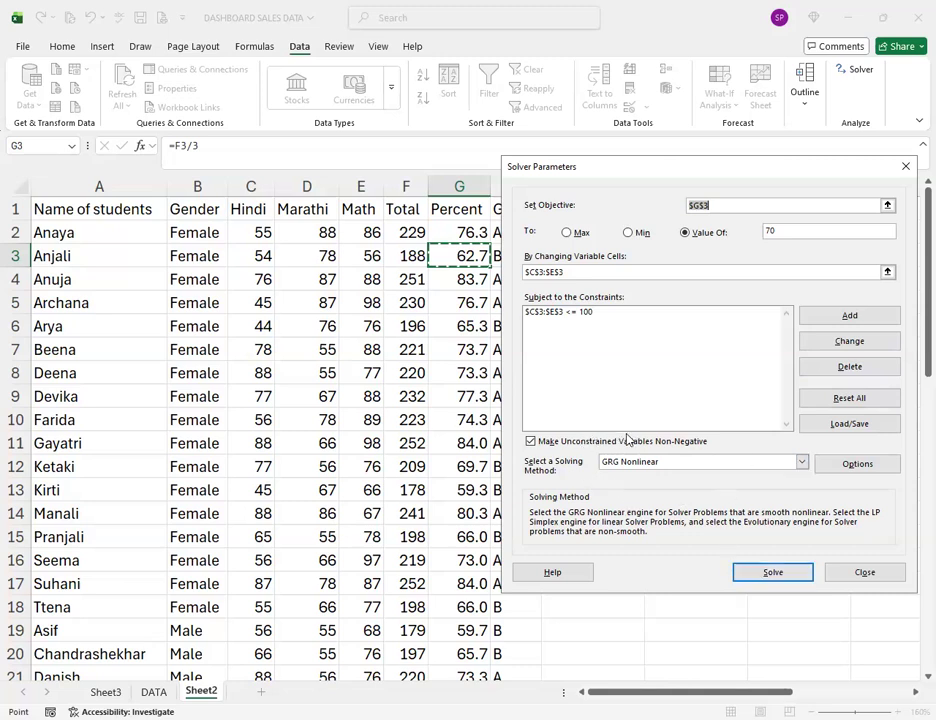
{"action": "left_click", "coordinate": [677, 463]}
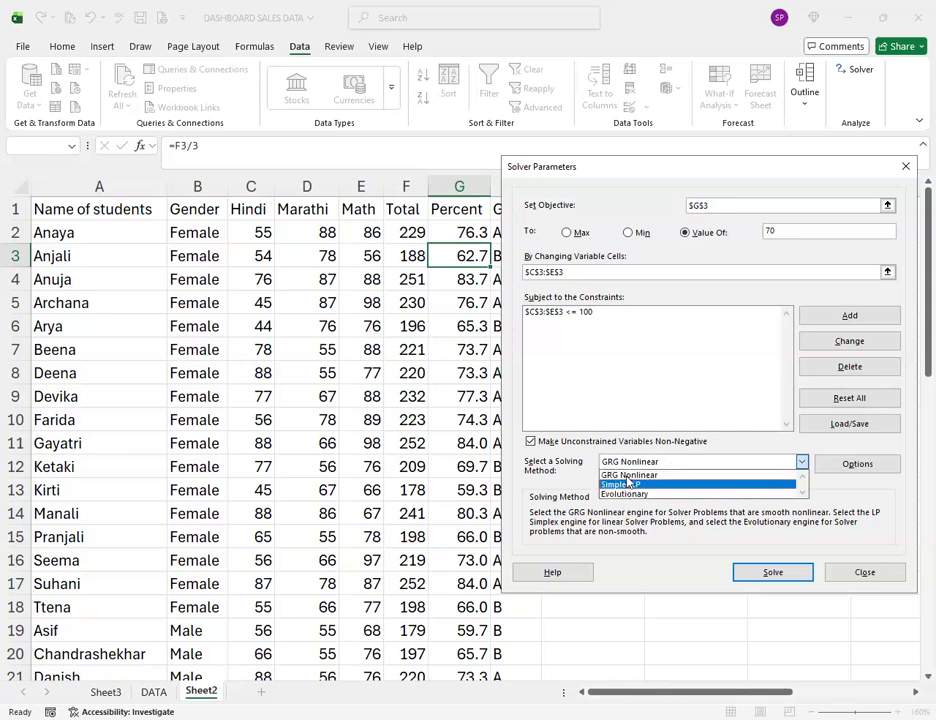
{"action": "left_click", "coordinate": [673, 464]}
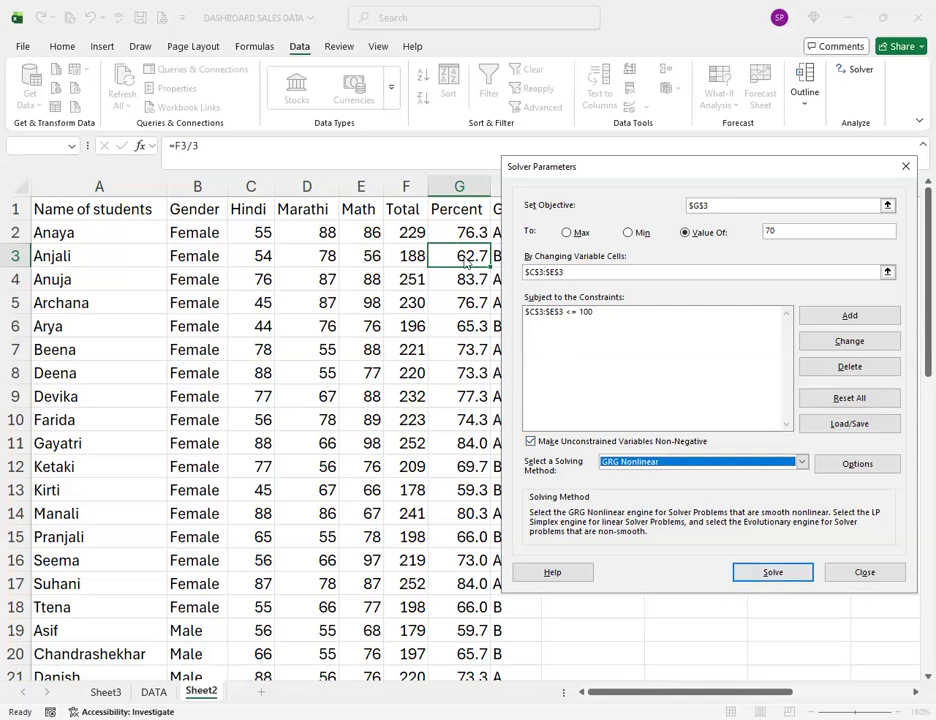
{"action": "left_click", "coordinate": [768, 575]}
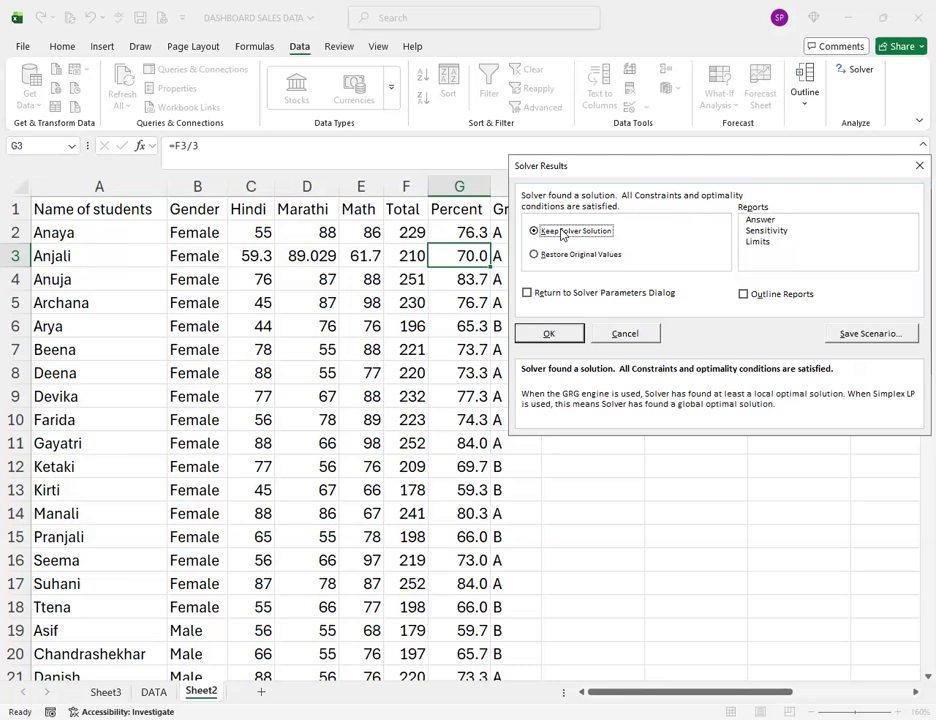
- Save the Solver solution as a scenario named after the row 3 student in capitals with the suffix _SS
{"action": "left_click", "coordinate": [537, 256]}
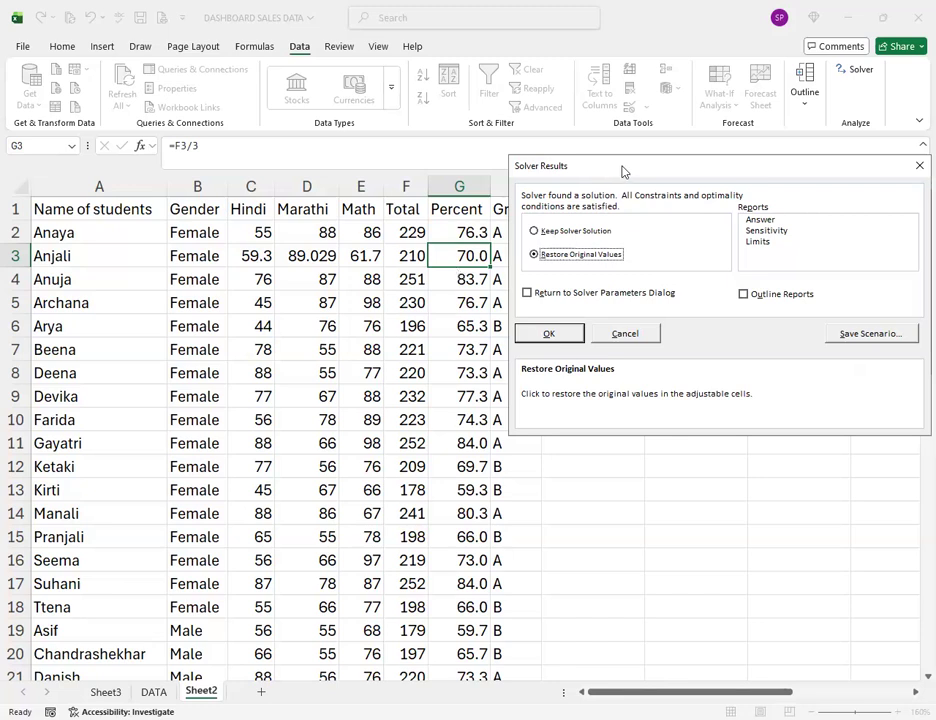
{"action": "left_click_drag", "start_coordinate": [622, 170], "coordinate": [547, 140]}
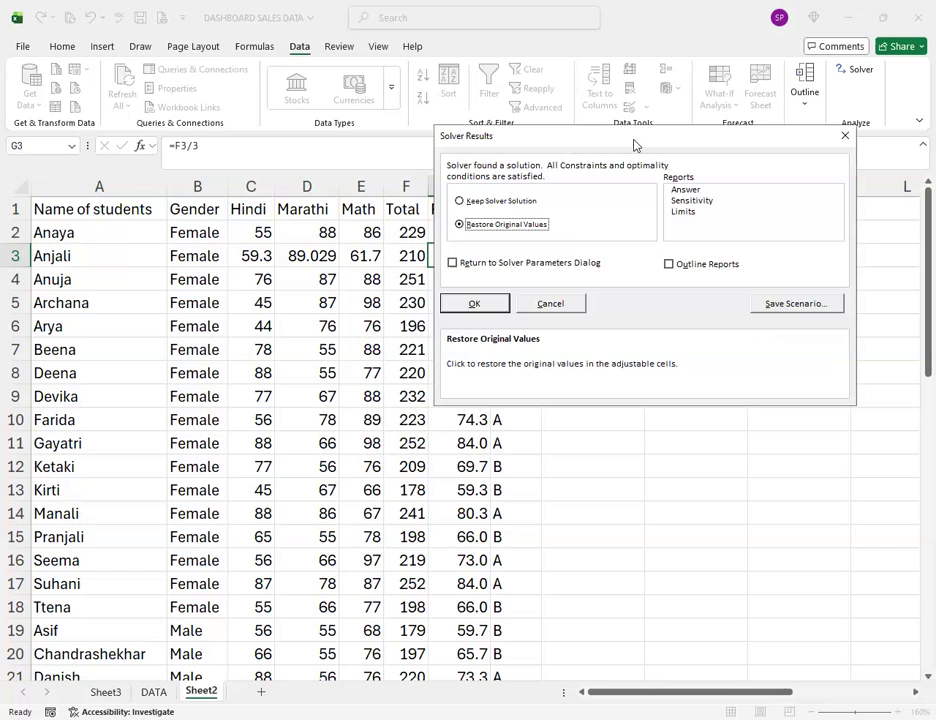
{"action": "left_click_drag", "start_coordinate": [634, 141], "coordinate": [721, 209]}
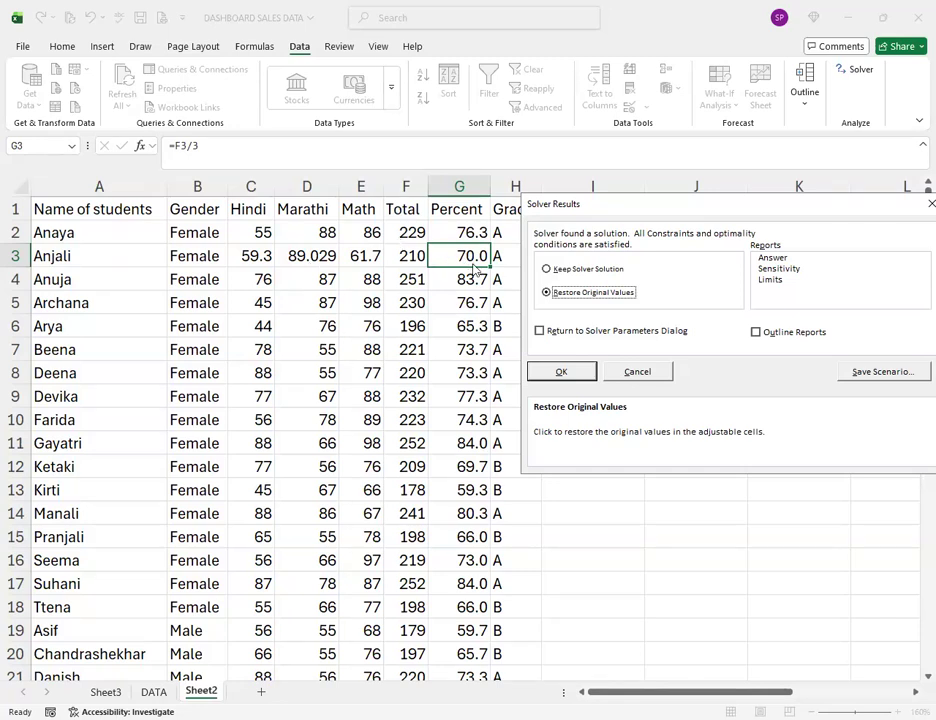
{"action": "left_click", "coordinate": [866, 374]}
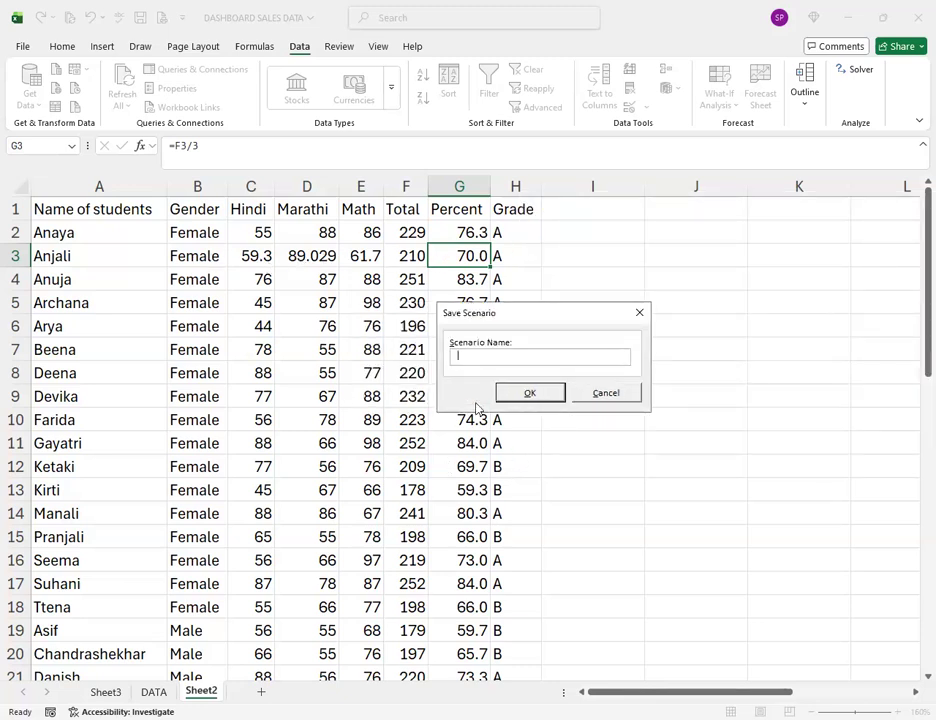
{"action": "type", "text": "ANJALI_SS"}
{"action": "left_click", "coordinate": [535, 395]}
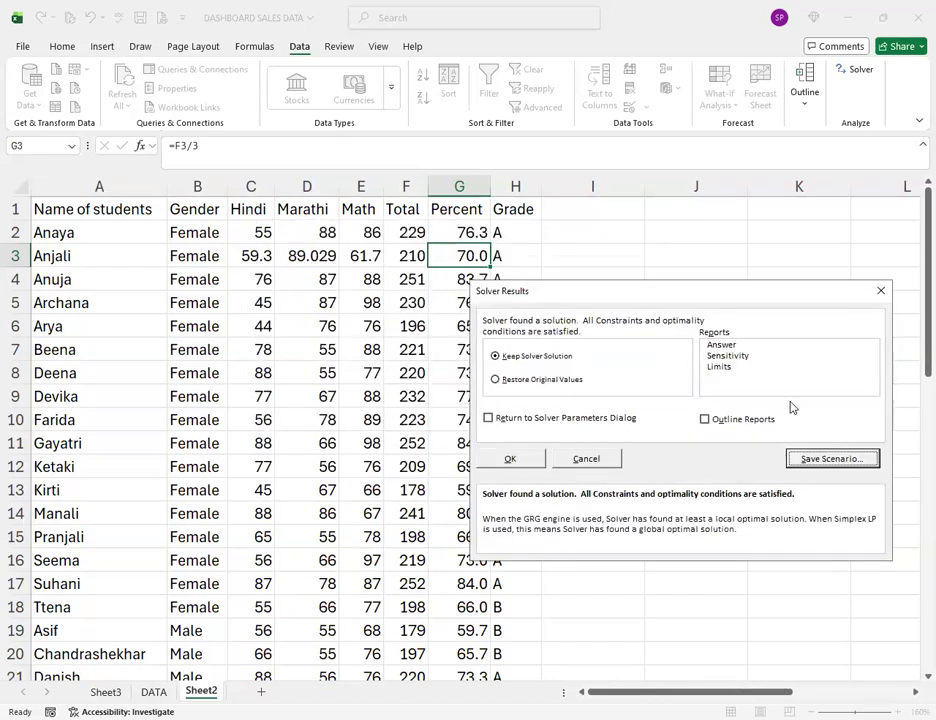
- Finish Solver by restoring the original values with an Answer report, and check the marks in C3:E3
{"action": "left_click", "coordinate": [512, 381]}
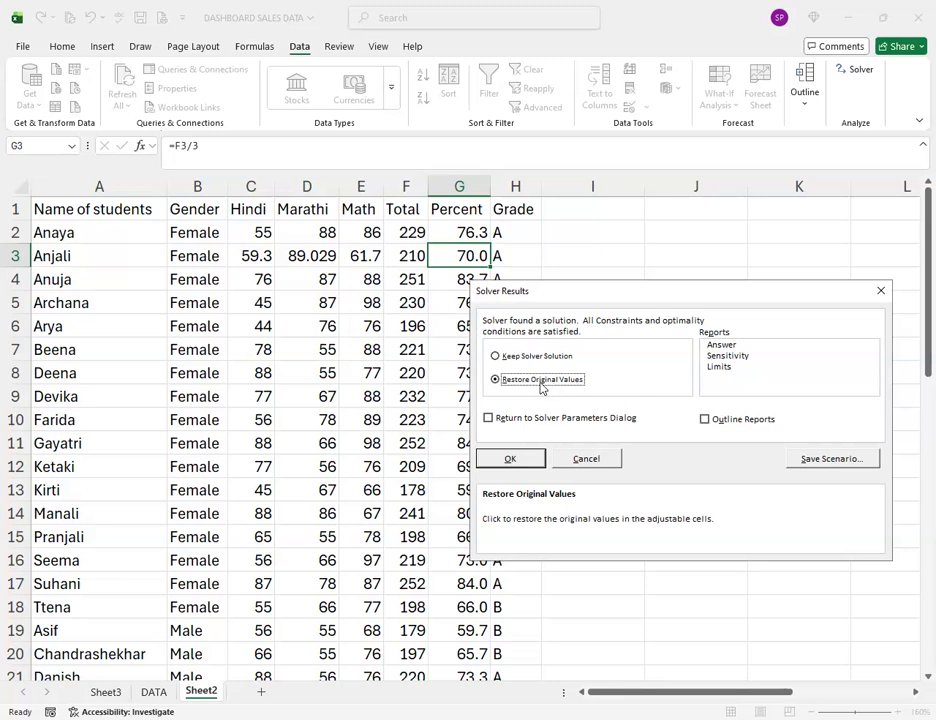
{"action": "left_click", "coordinate": [718, 346]}
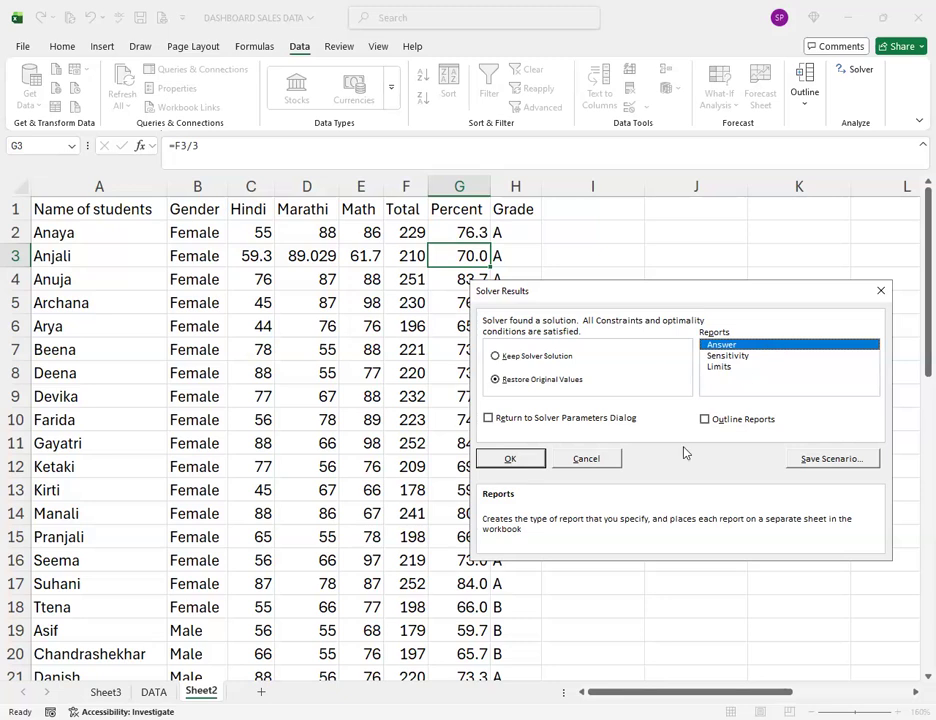
{"action": "left_click", "coordinate": [512, 459]}
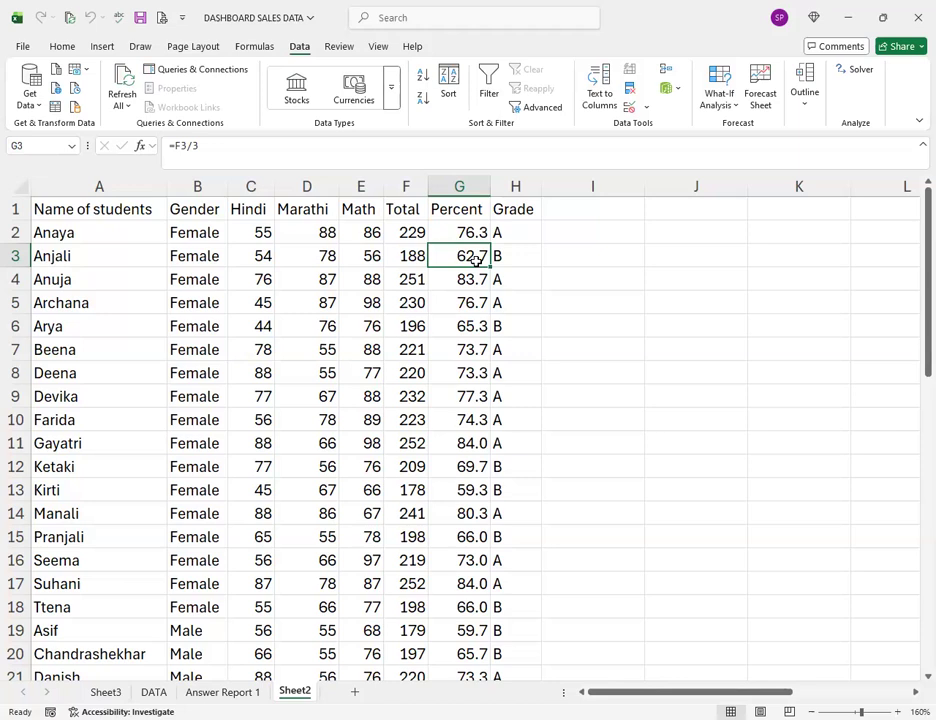
{"action": "left_click", "coordinate": [268, 259]}
{"action": "left_click", "coordinate": [310, 255]}
{"action": "left_click", "coordinate": [370, 262]}
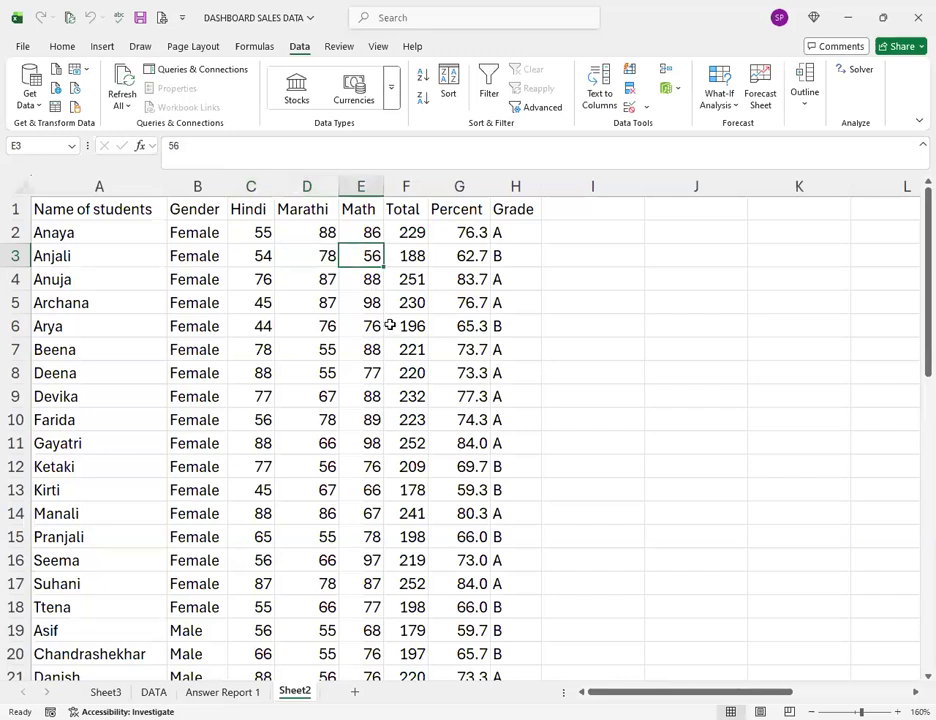
- Apply the saved _SS scenario to the row 3 marks with Scenario Manager and close the manager
{"action": "left_click", "coordinate": [472, 254]}
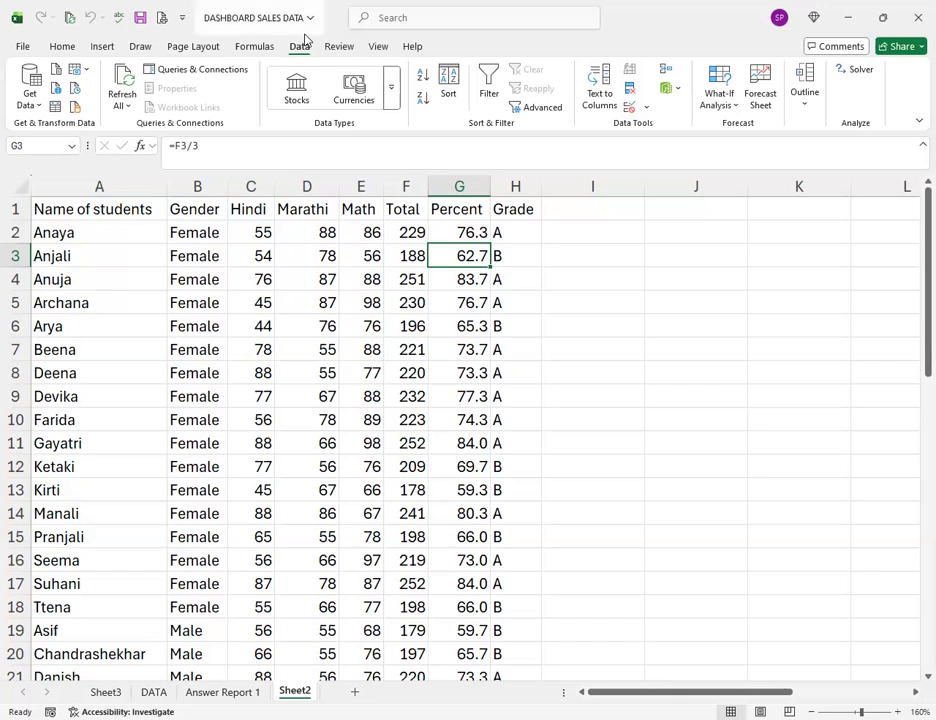
{"action": "left_click", "coordinate": [725, 108]}
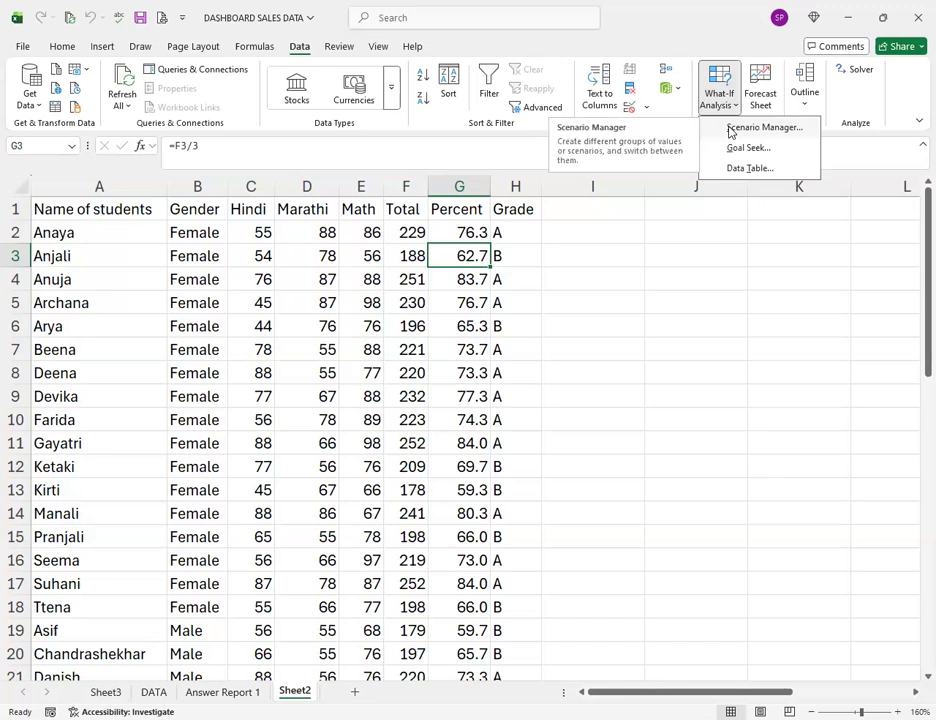
{"action": "left_click", "coordinate": [730, 128]}
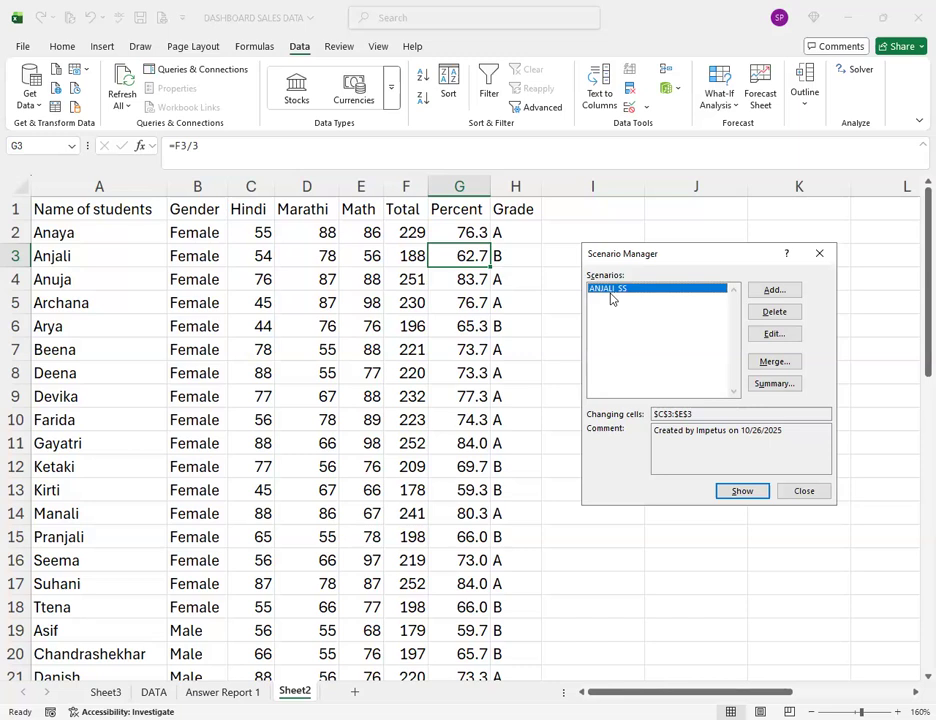
{"action": "left_click", "coordinate": [743, 491]}
{"action": "left_click", "coordinate": [727, 493]}
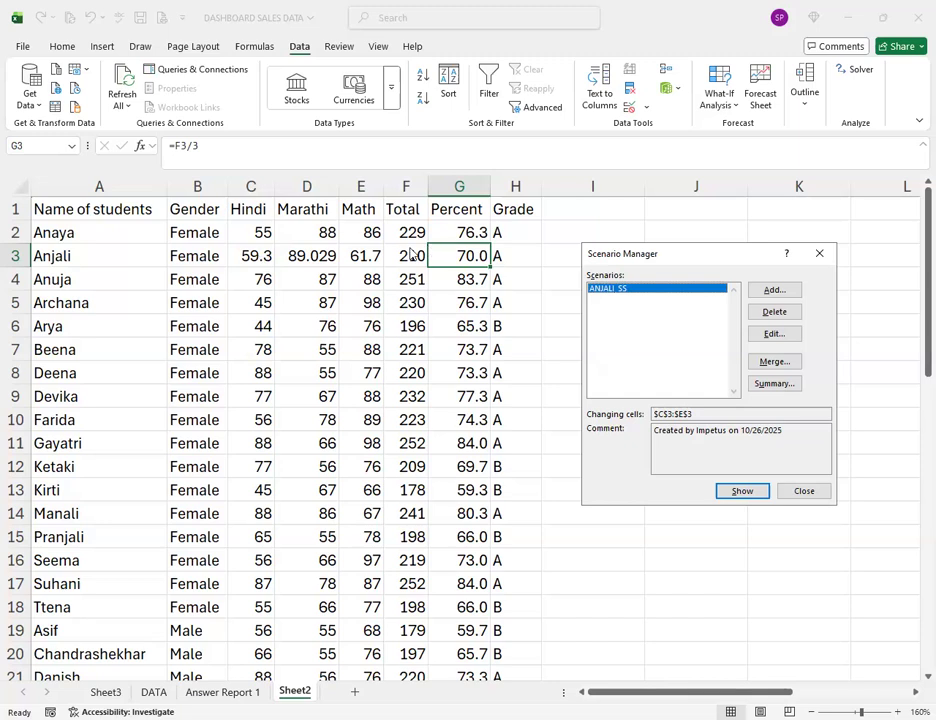
{"action": "left_click", "coordinate": [801, 494]}
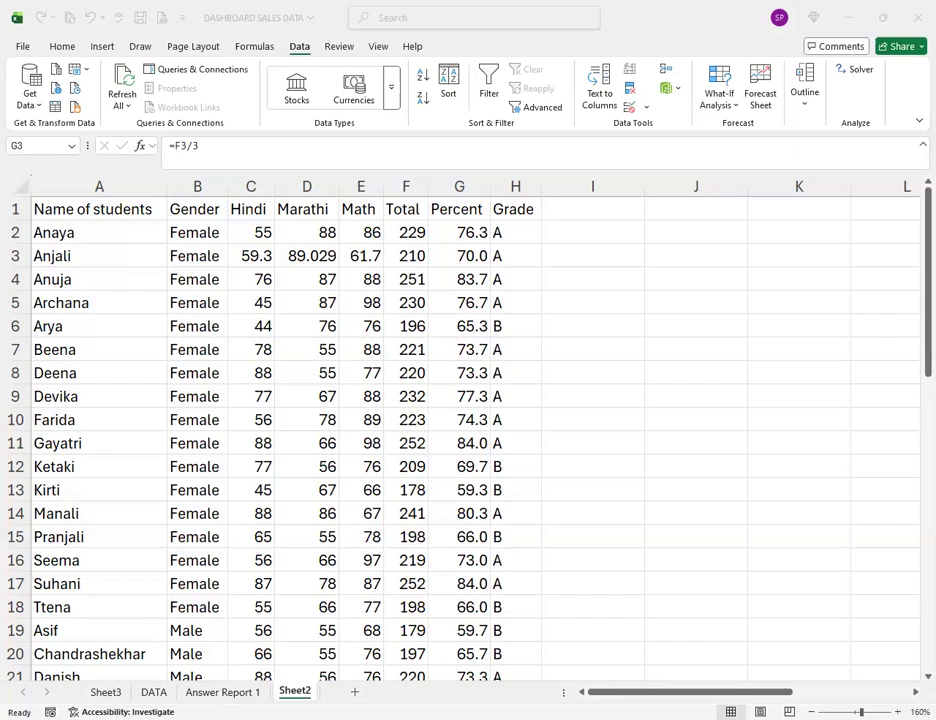
- Examine the original and final values of the objective cell and the variable cells in Answer Report 1
{"action": "left_click", "coordinate": [222, 691]}
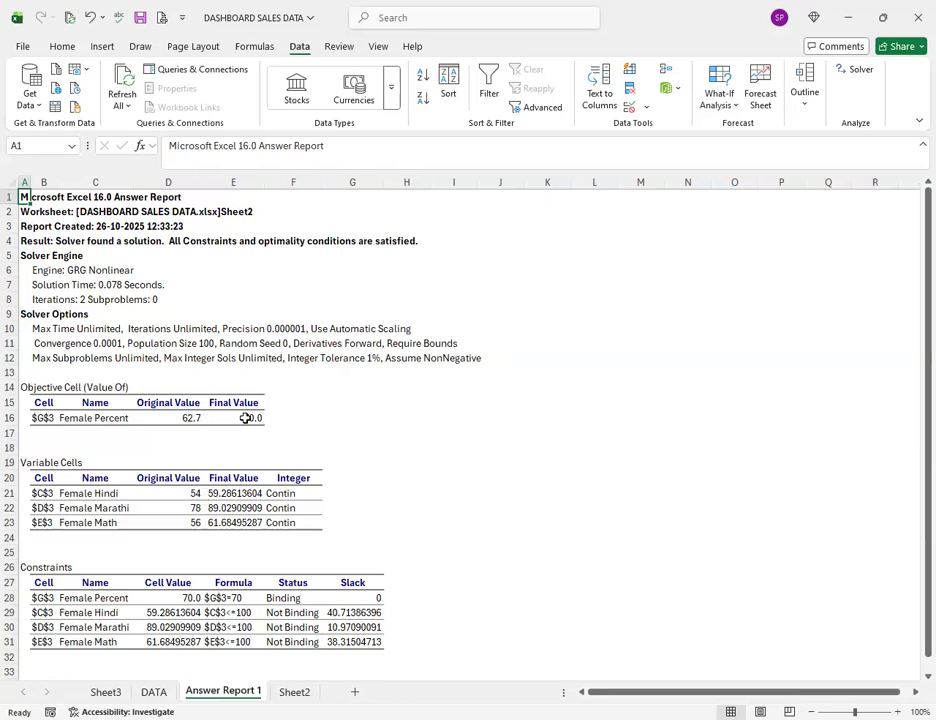
{"action": "left_click", "coordinate": [187, 417]}
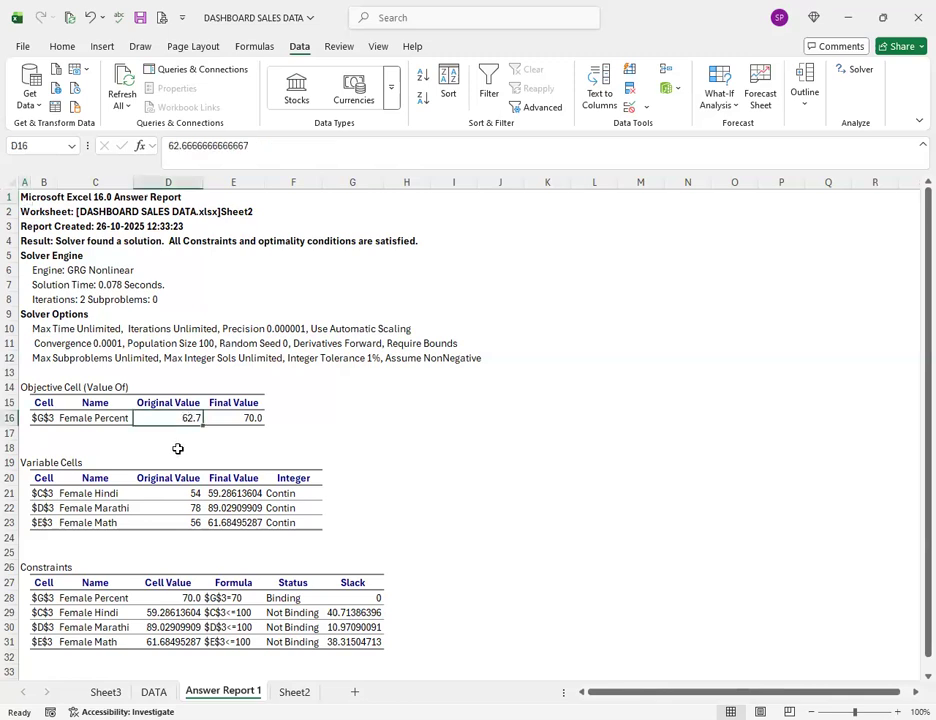
{"action": "left_click", "coordinate": [253, 419]}
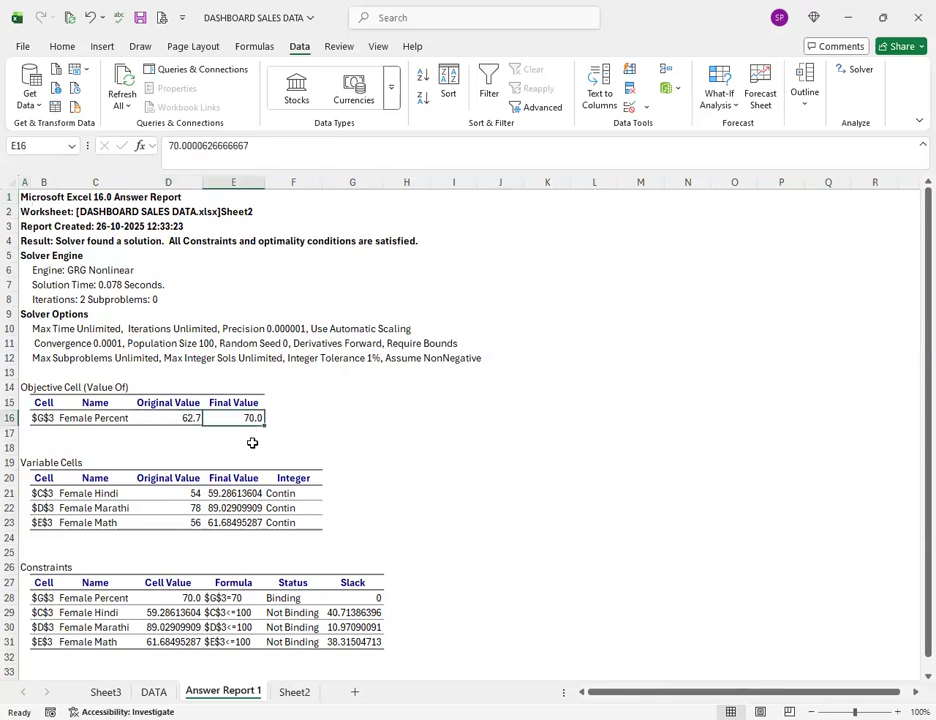
{"action": "left_click", "coordinate": [198, 494]}
{"action": "left_click", "coordinate": [217, 494]}
{"action": "left_click", "coordinate": [193, 507]}
{"action": "left_click", "coordinate": [215, 508]}
{"action": "left_click", "coordinate": [196, 522]}
{"action": "left_click", "coordinate": [222, 522]}
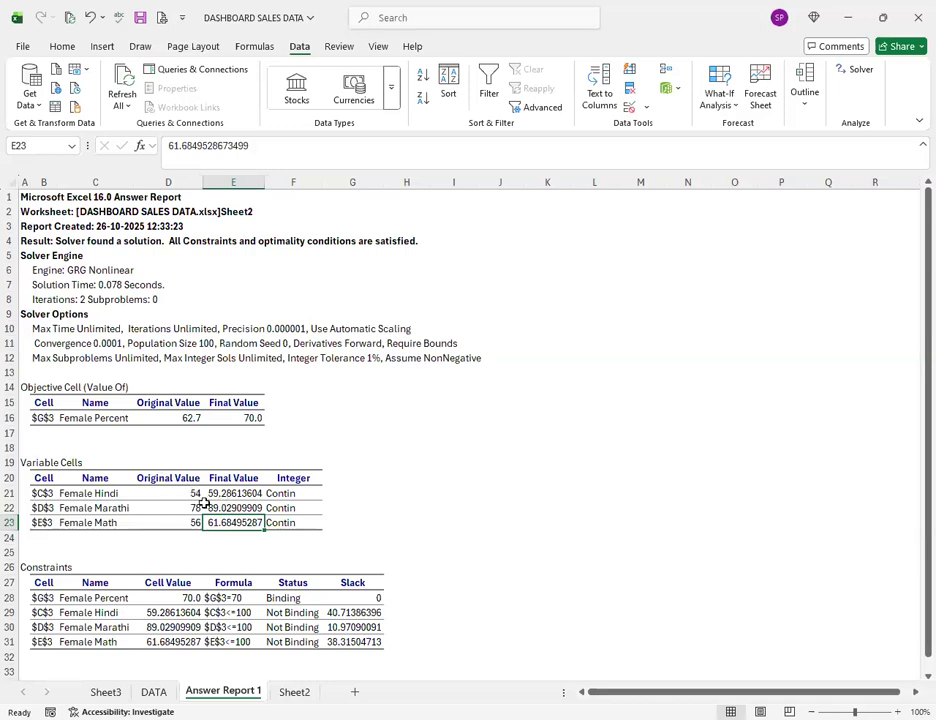
{"action": "left_click", "coordinate": [193, 494]}
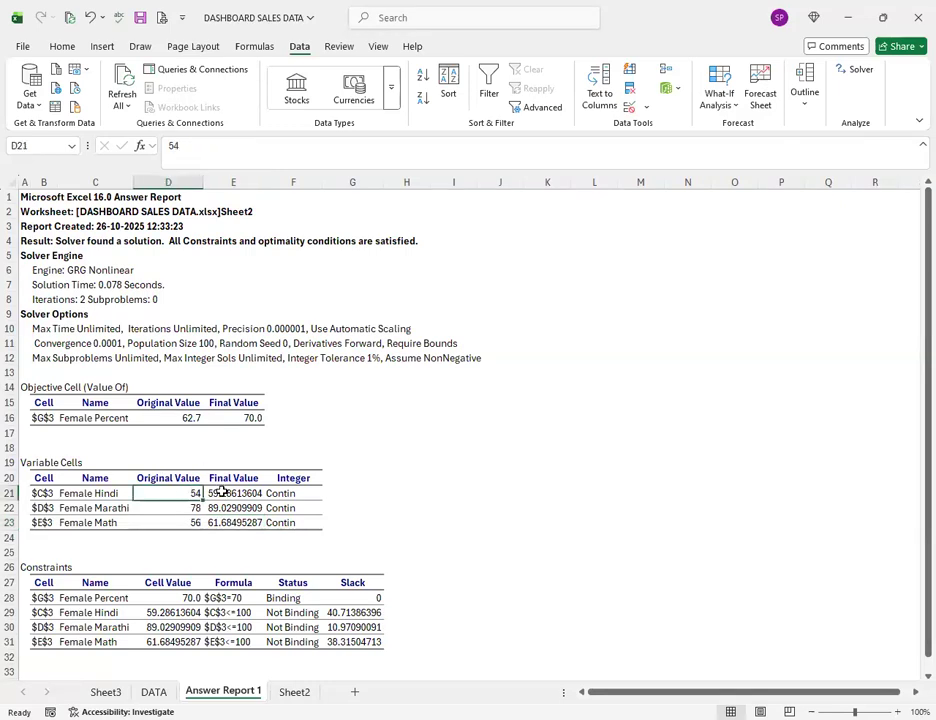
{"action": "left_click", "coordinate": [224, 492]}
{"action": "left_click_drag", "start_coordinate": [230, 494], "coordinate": [188, 519]}
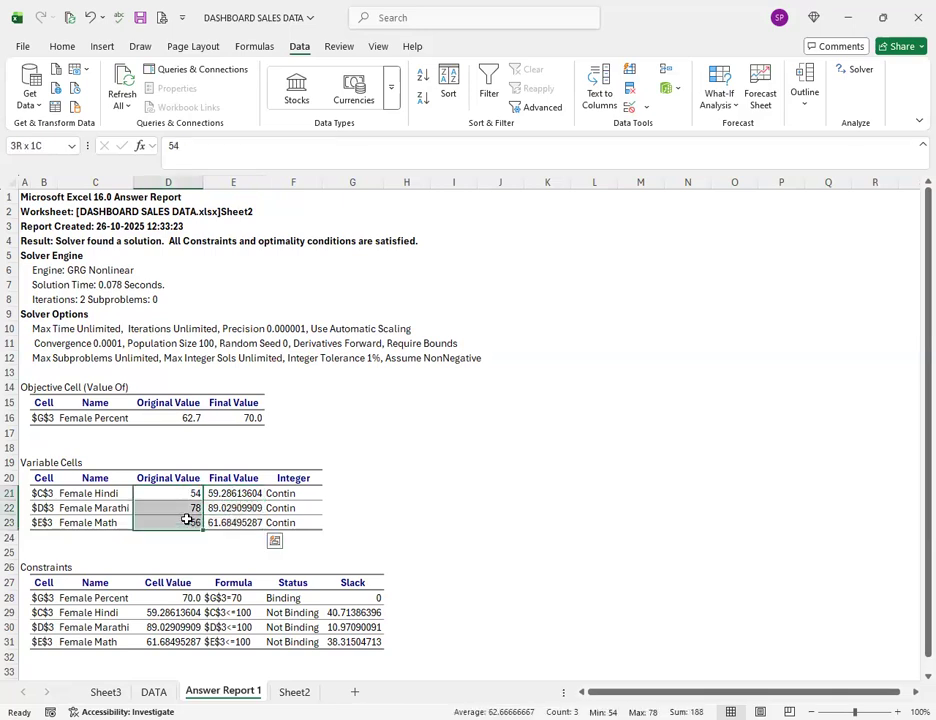
{"action": "left_click_drag", "start_coordinate": [242, 495], "coordinate": [238, 524]}
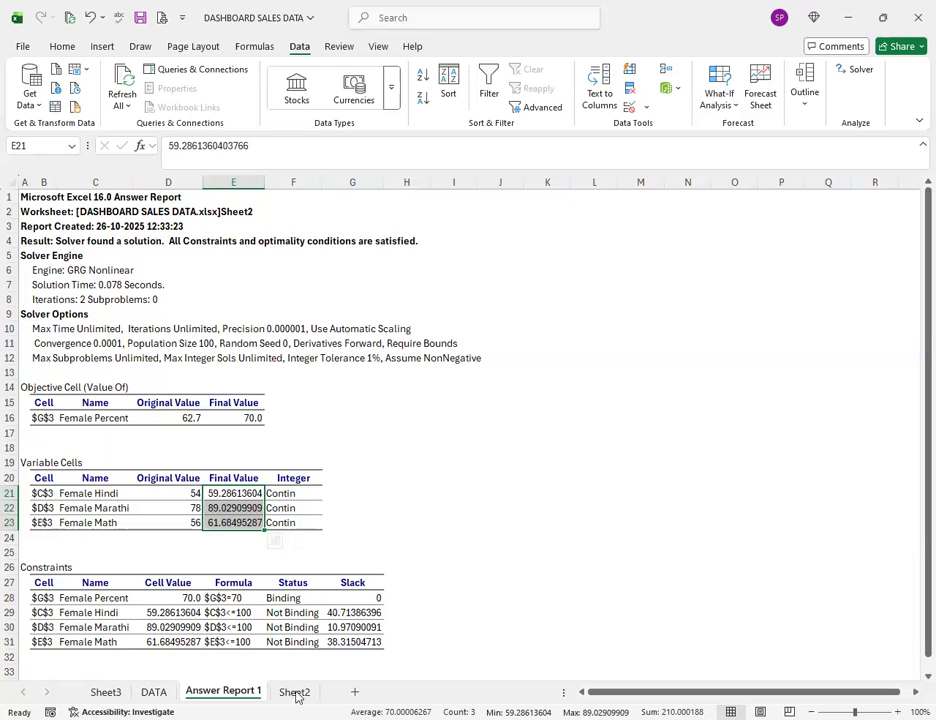
- On Sheet2, add a second scenario for changing cells C3:E3, named after the same student with the suffix _SS2
{"action": "key", "text": "ctrl+Page_Down"}
{"action": "left_click", "coordinate": [728, 104]}
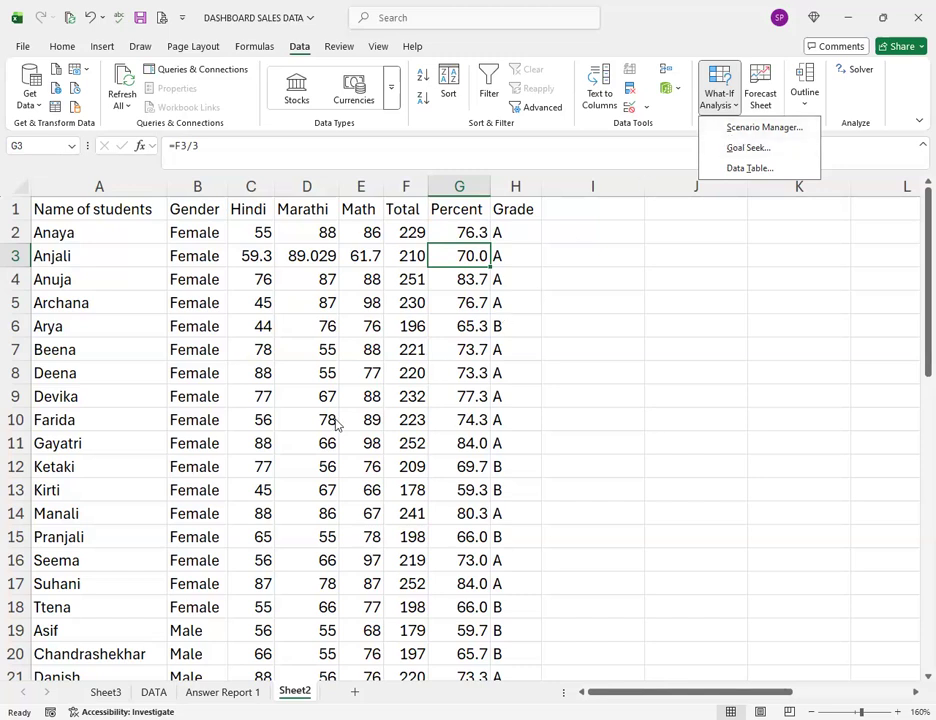
{"action": "left_click", "coordinate": [328, 463]}
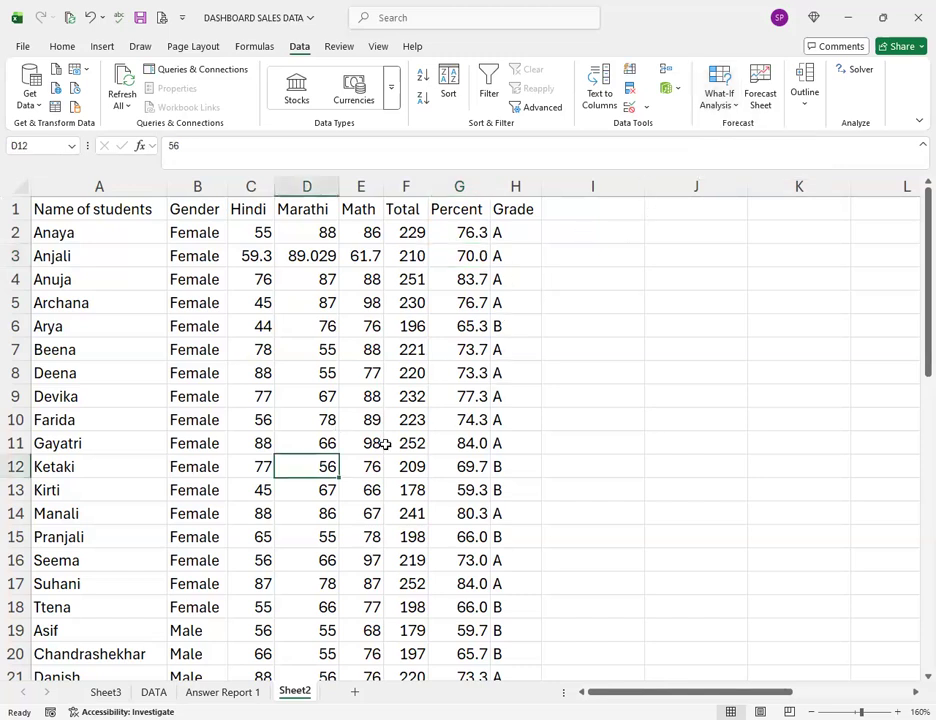
{"action": "left_click", "coordinate": [360, 396]}
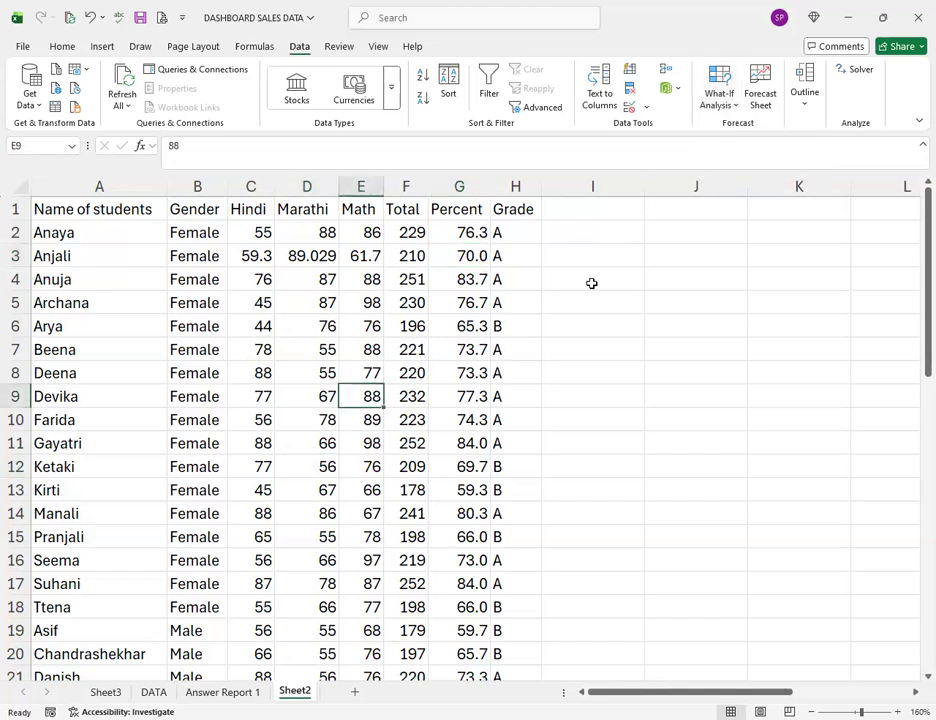
{"action": "left_click", "coordinate": [735, 101]}
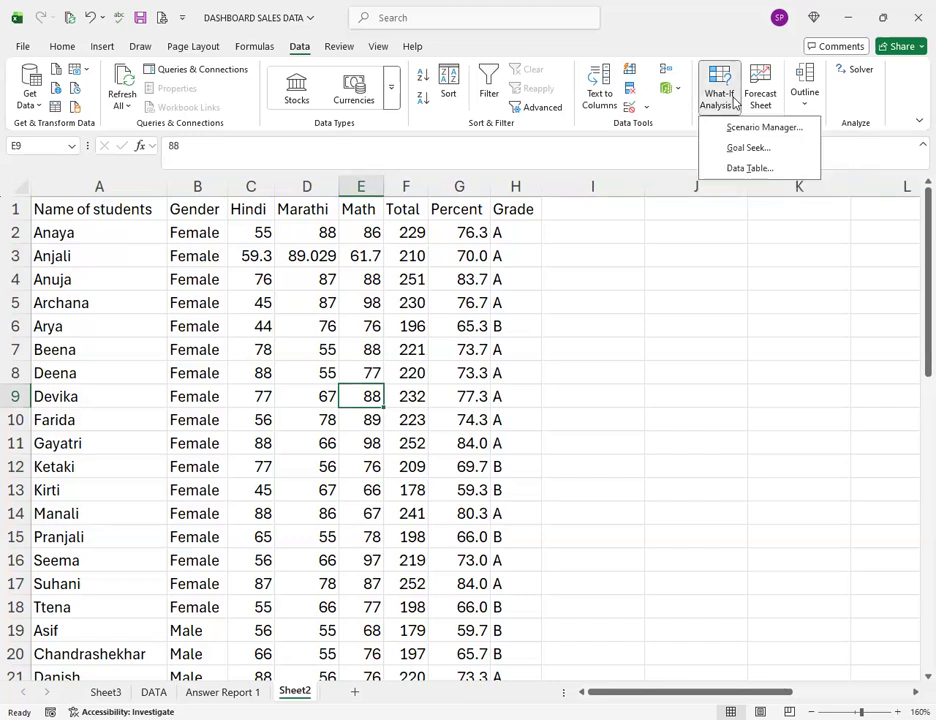
{"action": "left_click", "coordinate": [735, 129]}
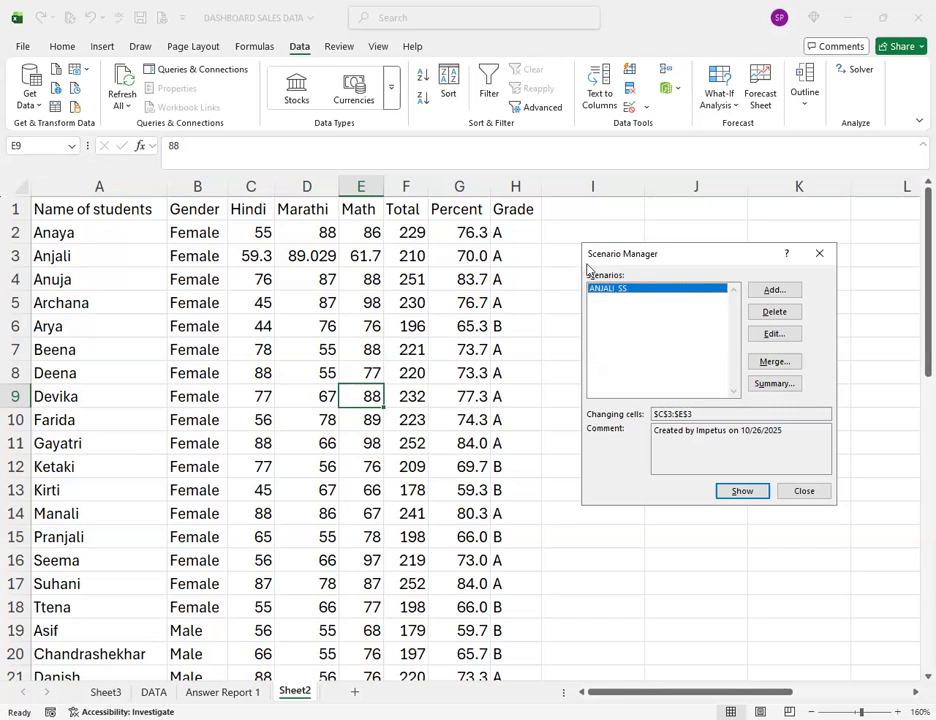
{"action": "left_click", "coordinate": [764, 292]}
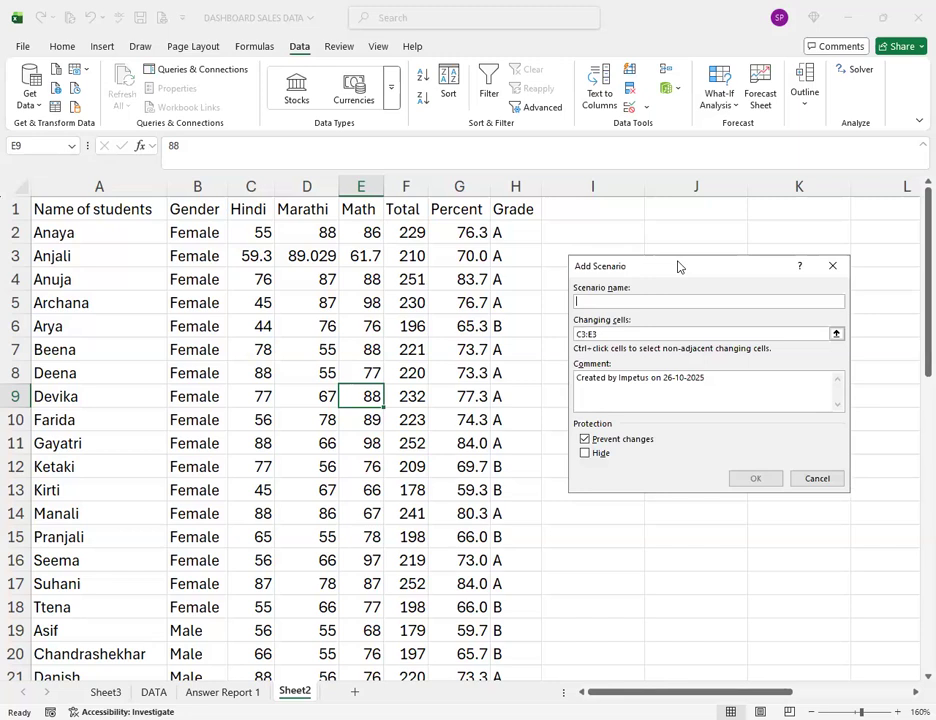
{"action": "left_click_drag", "start_coordinate": [678, 266], "coordinate": [519, 321]}
{"action": "type", "text": "A"}
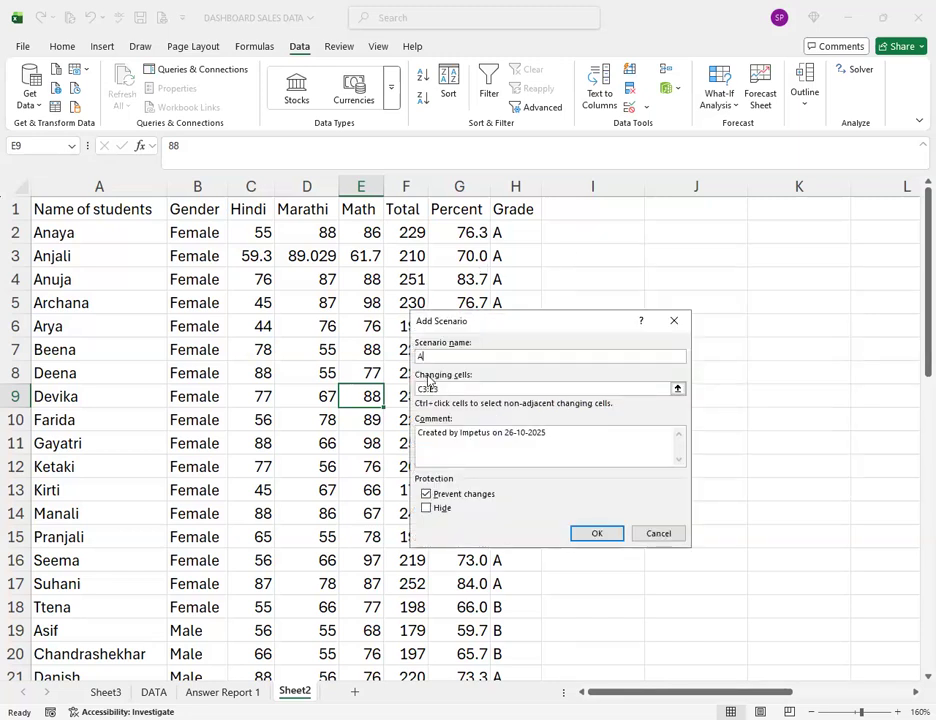
{"action": "type", "text": "NJALI_SS2"}
{"action": "left_click_drag", "start_coordinate": [539, 322], "coordinate": [609, 360]}
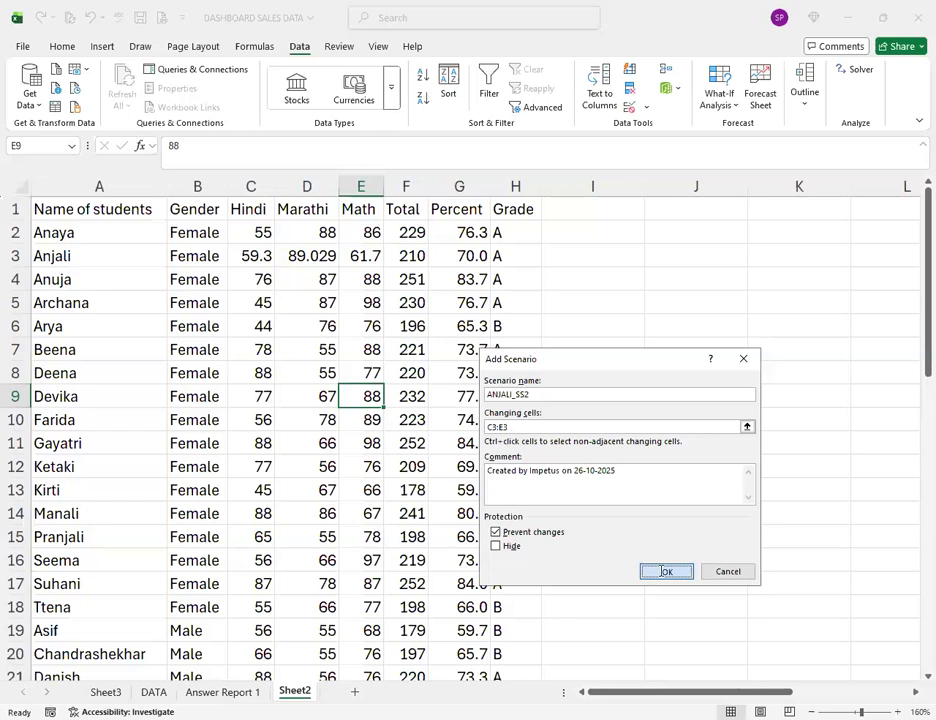
{"action": "left_click", "coordinate": [664, 571]}
- Set the new scenario's values to 55 for C3, 85 for D3 and 65 for E3, and save it
{"action": "left_click_drag", "start_coordinate": [580, 416], "coordinate": [598, 263]}
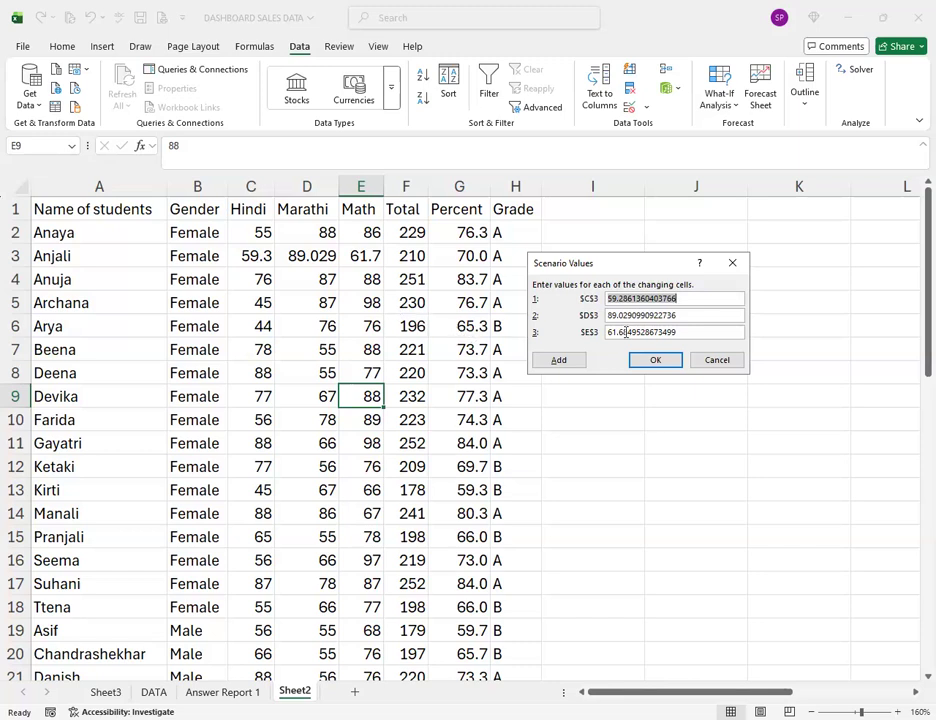
{"action": "type", "text": "55"}
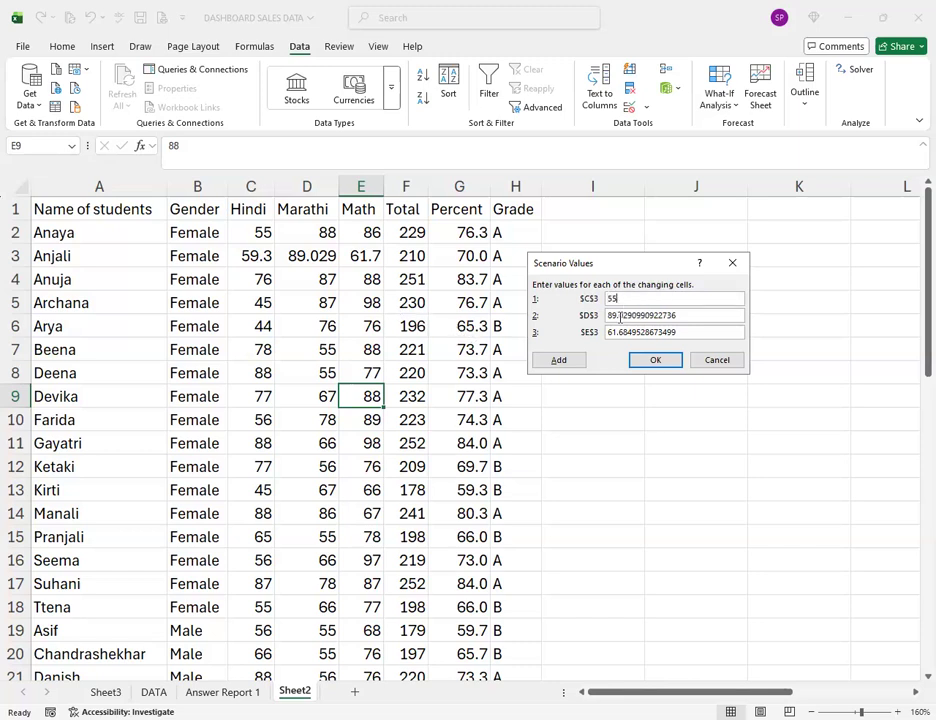
{"action": "left_click", "coordinate": [620, 316]}
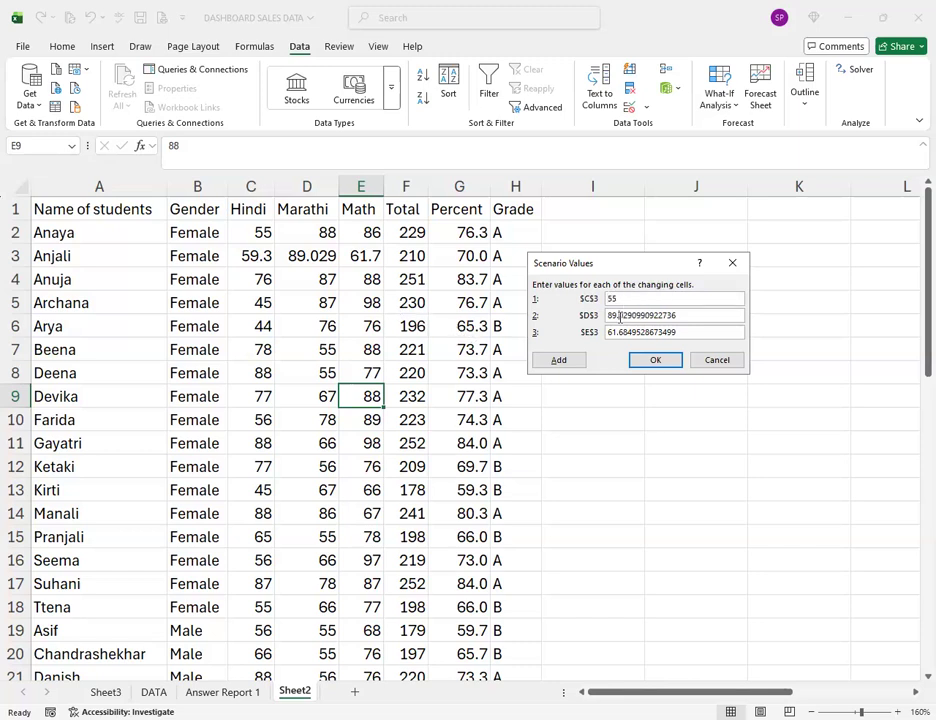
{"action": "double_click", "coordinate": [693, 316]}
{"action": "type", "text": "85"}
{"action": "double_click", "coordinate": [687, 332]}
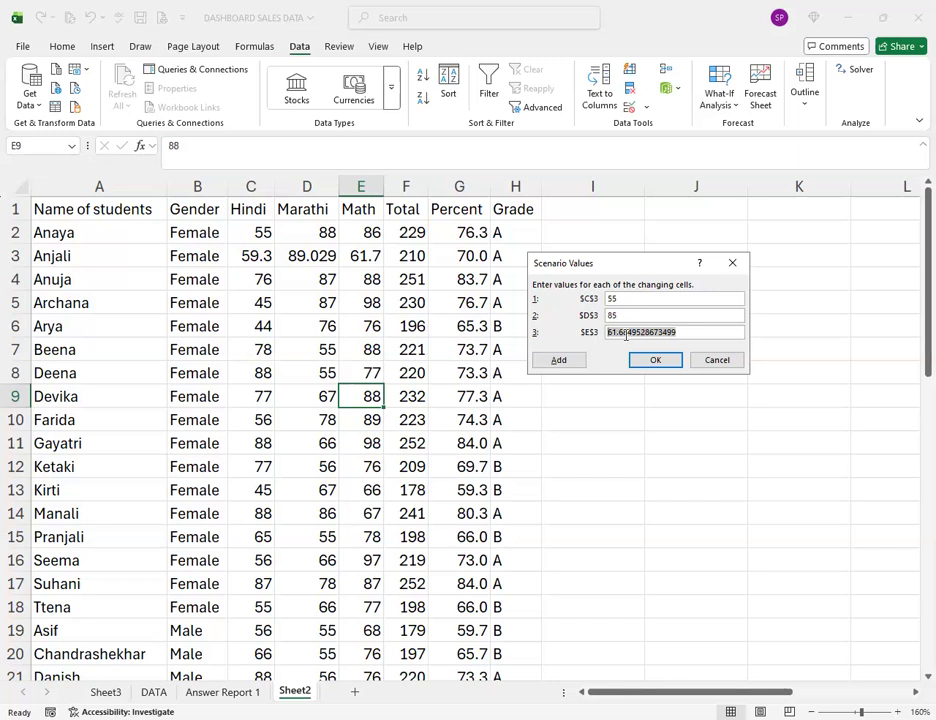
{"action": "type", "text": "65"}
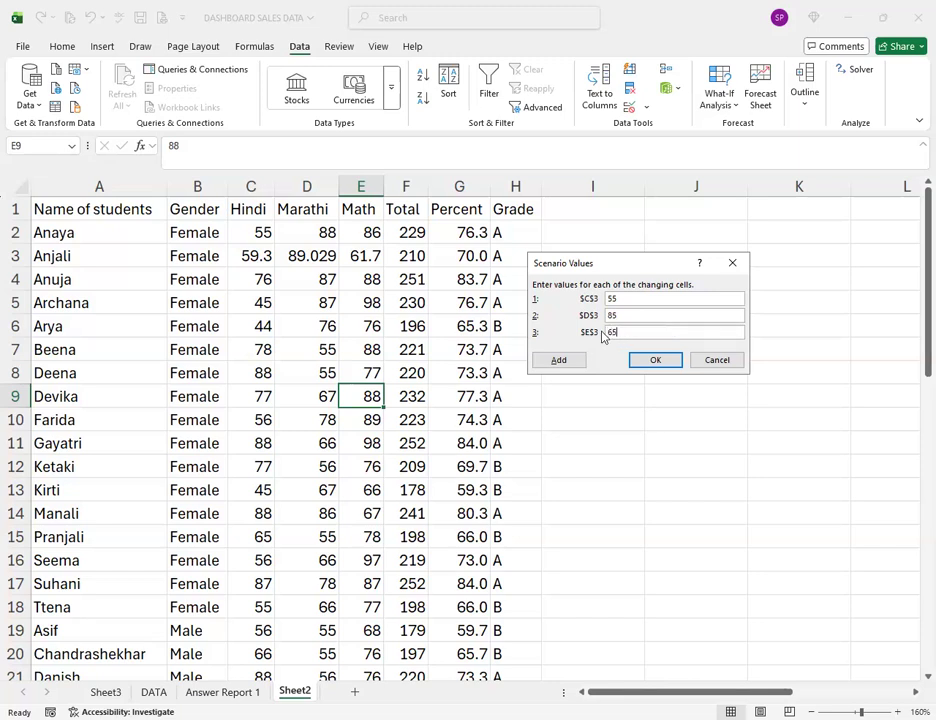
{"action": "left_click", "coordinate": [668, 361]}
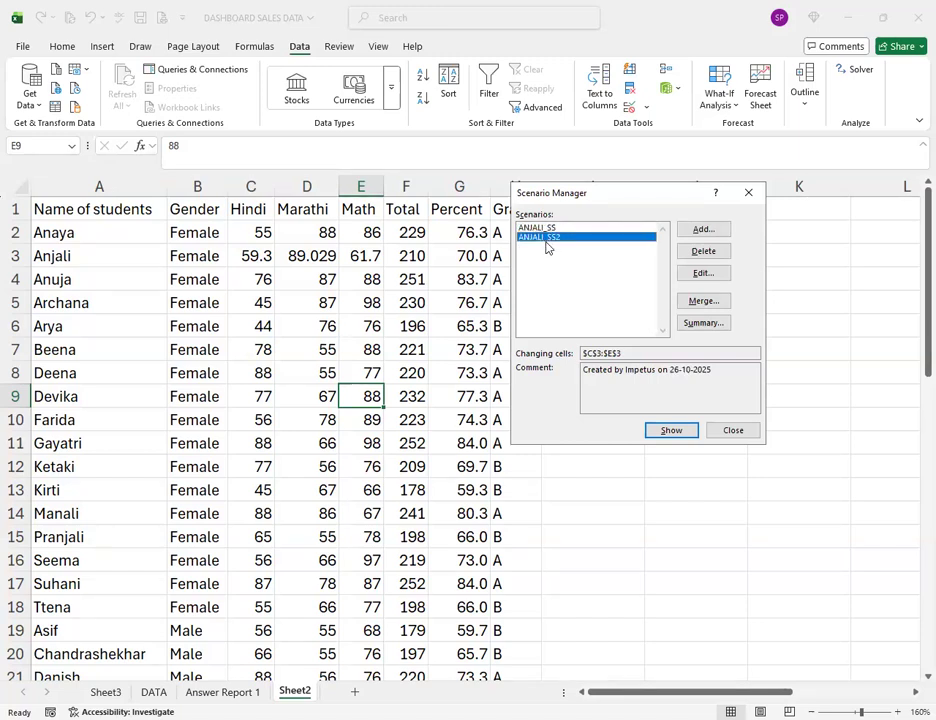
- Show the _SS2 and _SS scenarios in turn to compare the row 3 percentages, keeping _SS2 applied, and close Scenario Manager
{"action": "left_click", "coordinate": [670, 431]}
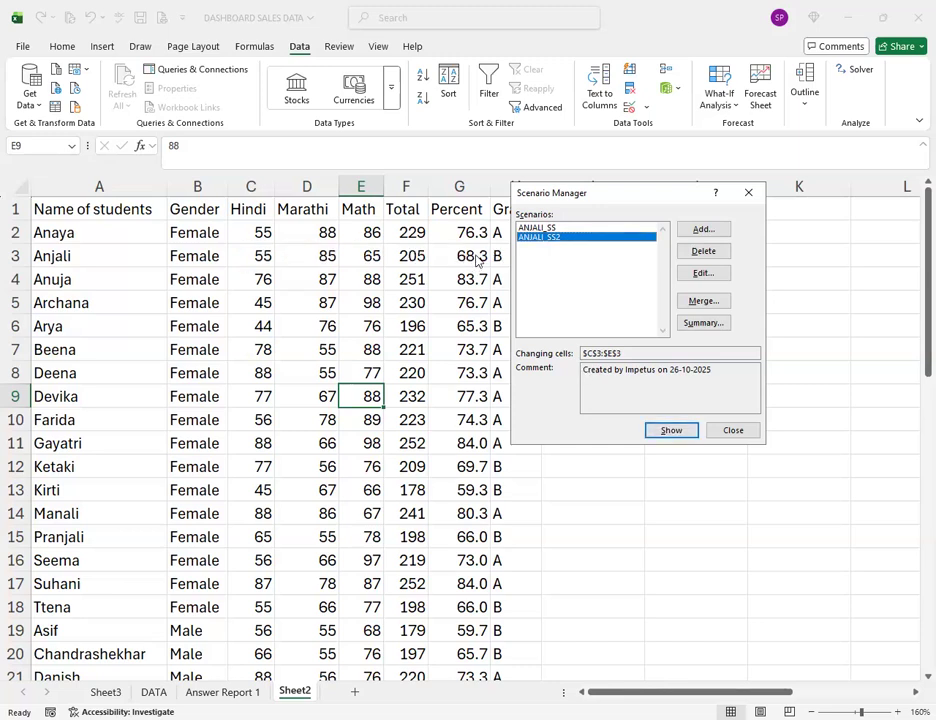
{"action": "left_click", "coordinate": [537, 228]}
{"action": "left_click", "coordinate": [660, 432]}
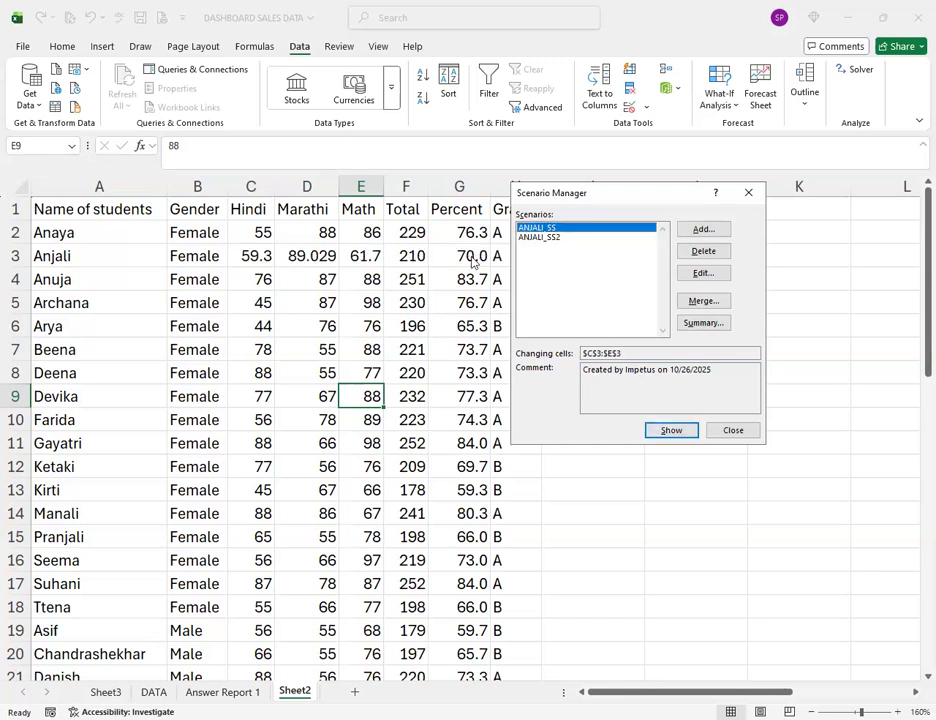
{"action": "left_click", "coordinate": [538, 238]}
{"action": "left_click", "coordinate": [666, 430]}
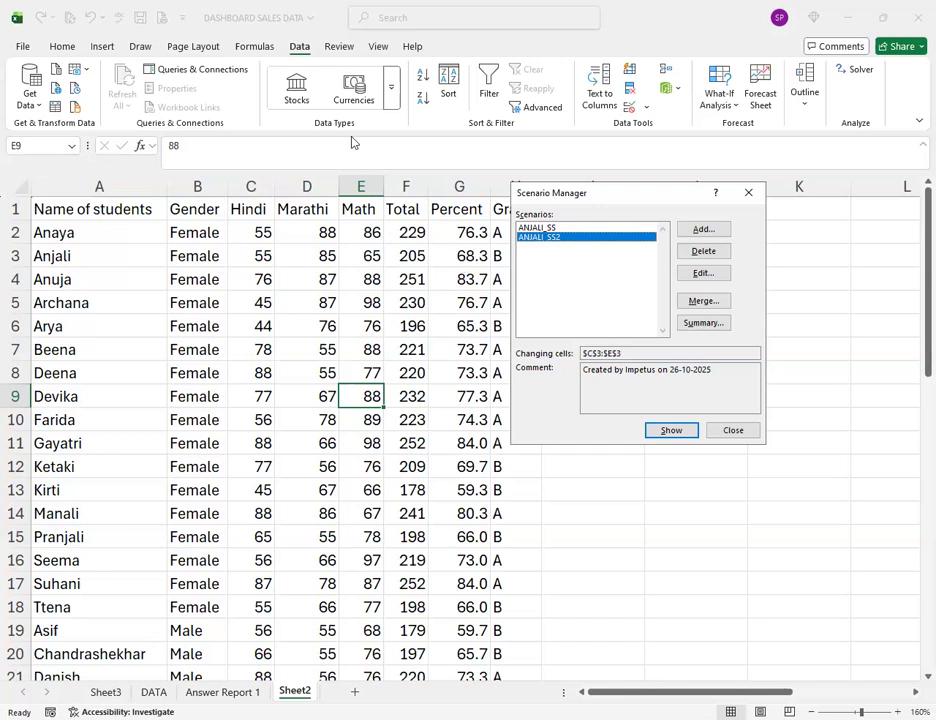
{"action": "left_click", "coordinate": [729, 432]}
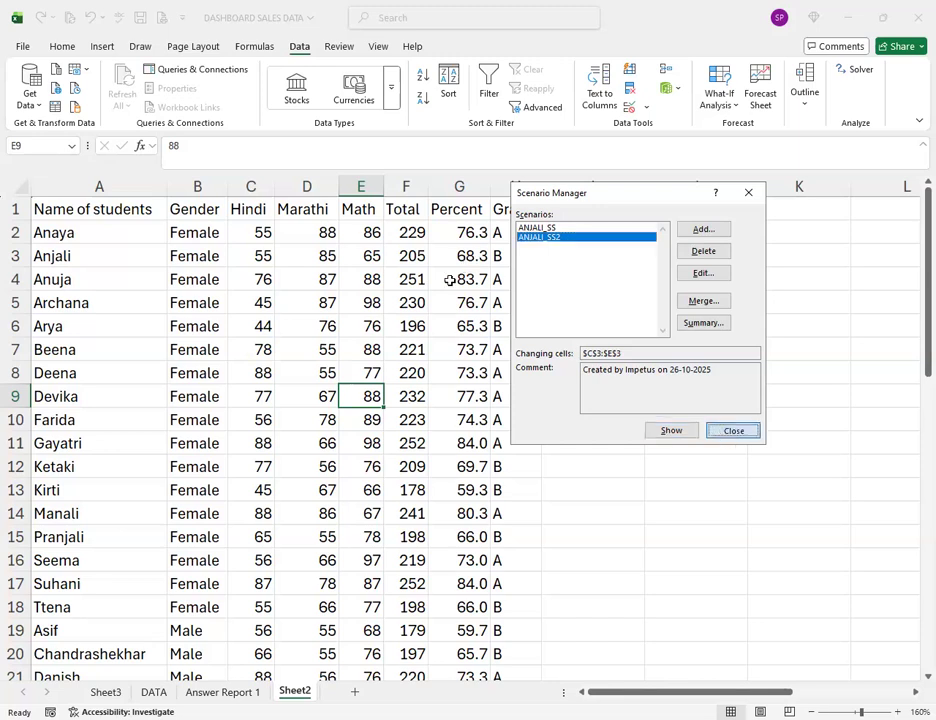
{"action": "left_click", "coordinate": [450, 280]}
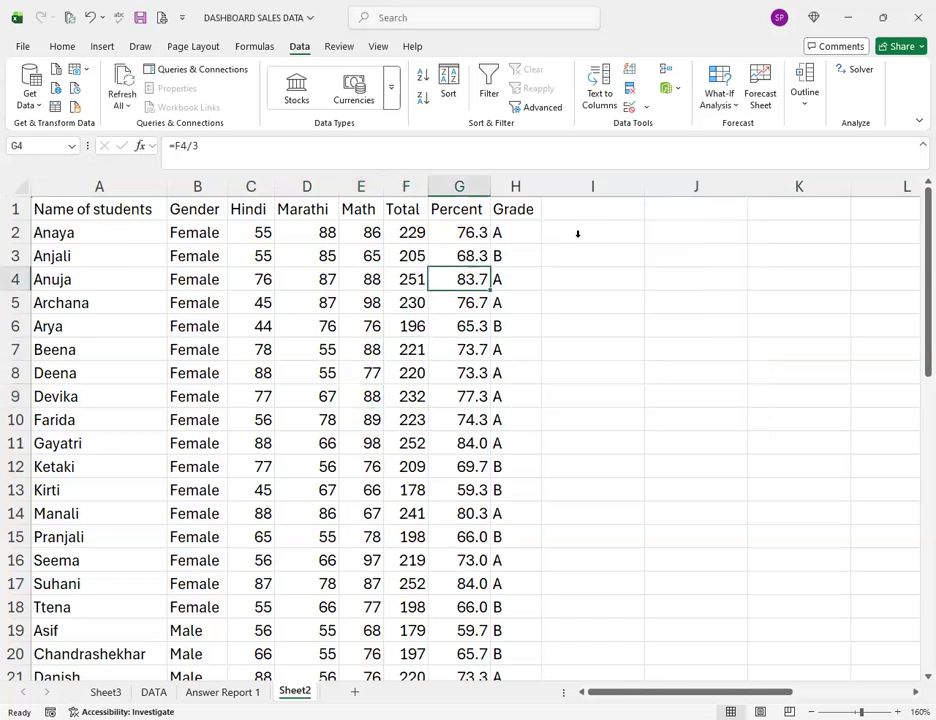
{"action": "left_click", "coordinate": [735, 108]}
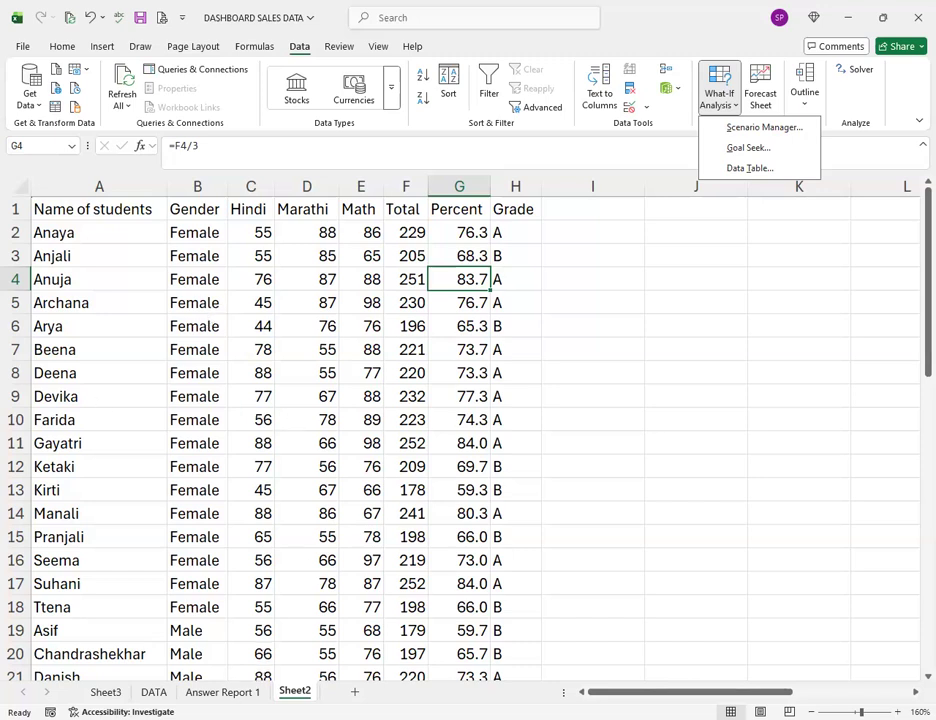
- On the DATA sheet, widen the Date column to about twice its width and check the dates
{"action": "left_click", "coordinate": [157, 691]}
{"action": "left_click", "coordinate": [95, 276]}
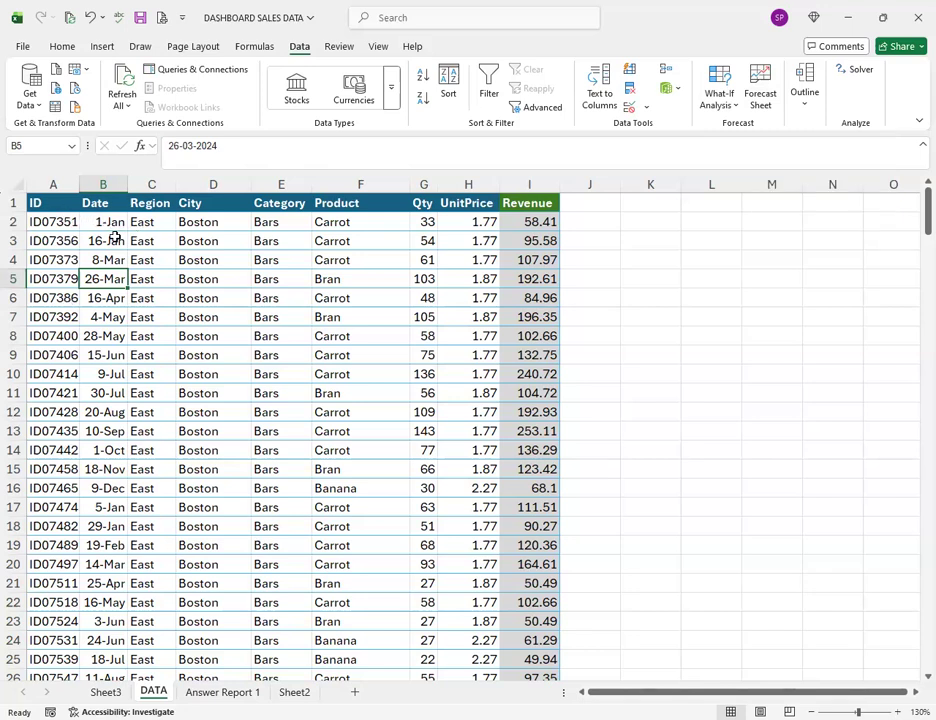
{"action": "left_click", "coordinate": [202, 315]}
{"action": "double_click", "coordinate": [131, 184]}
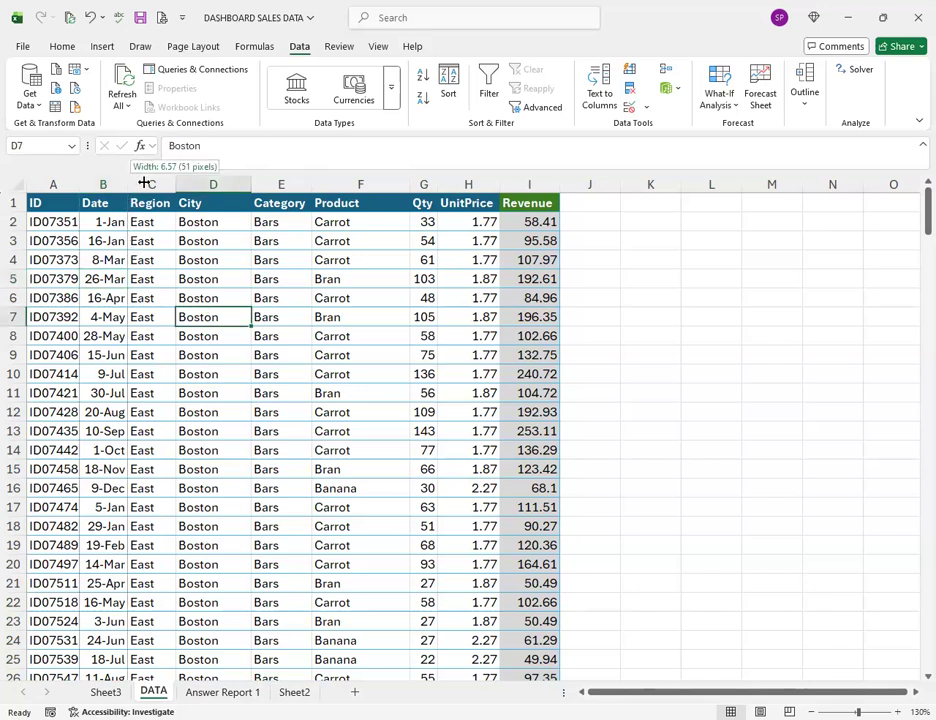
{"action": "left_click", "coordinate": [160, 221]}
{"action": "left_click", "coordinate": [155, 241]}
{"action": "left_click", "coordinate": [150, 280]}
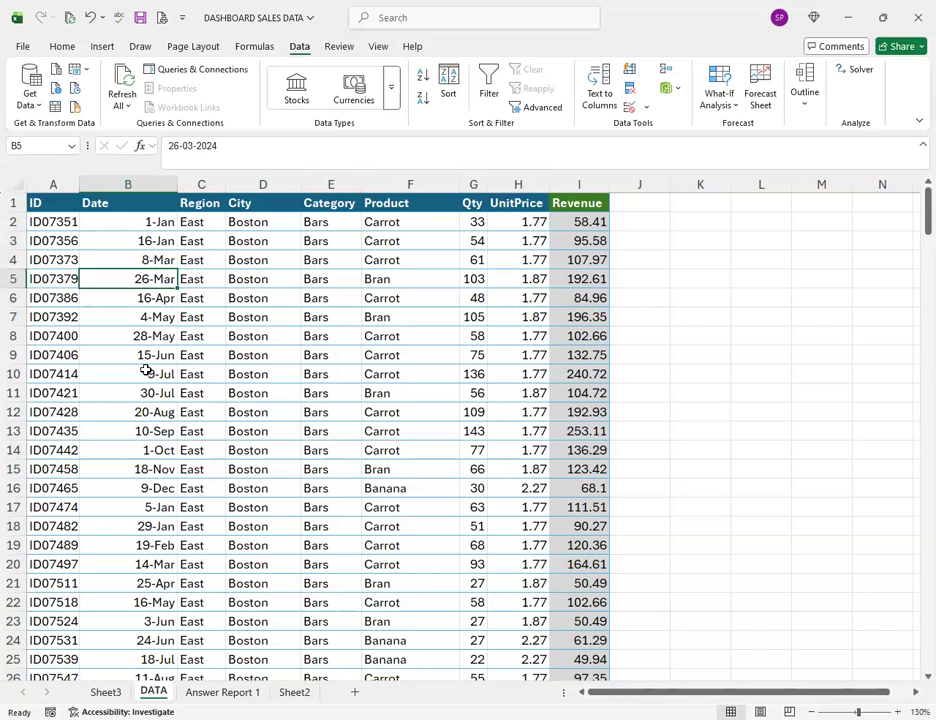
- Preview a revenue forecast worksheet from the DATA table as a line chart and a column chart without creating it
{"action": "left_click", "coordinate": [245, 318]}
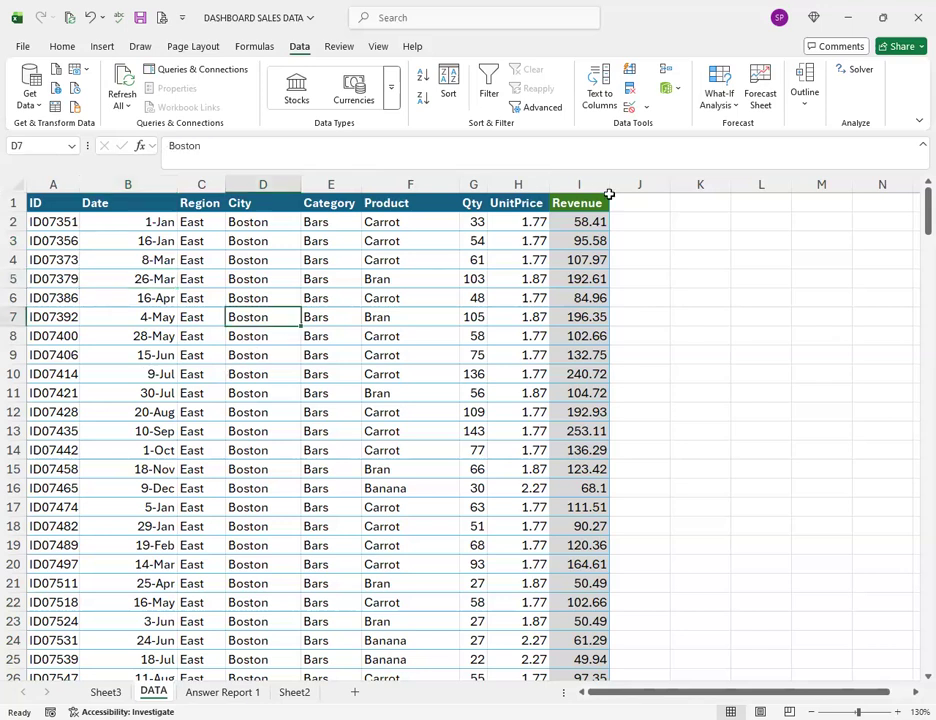
{"action": "left_click", "coordinate": [762, 92]}
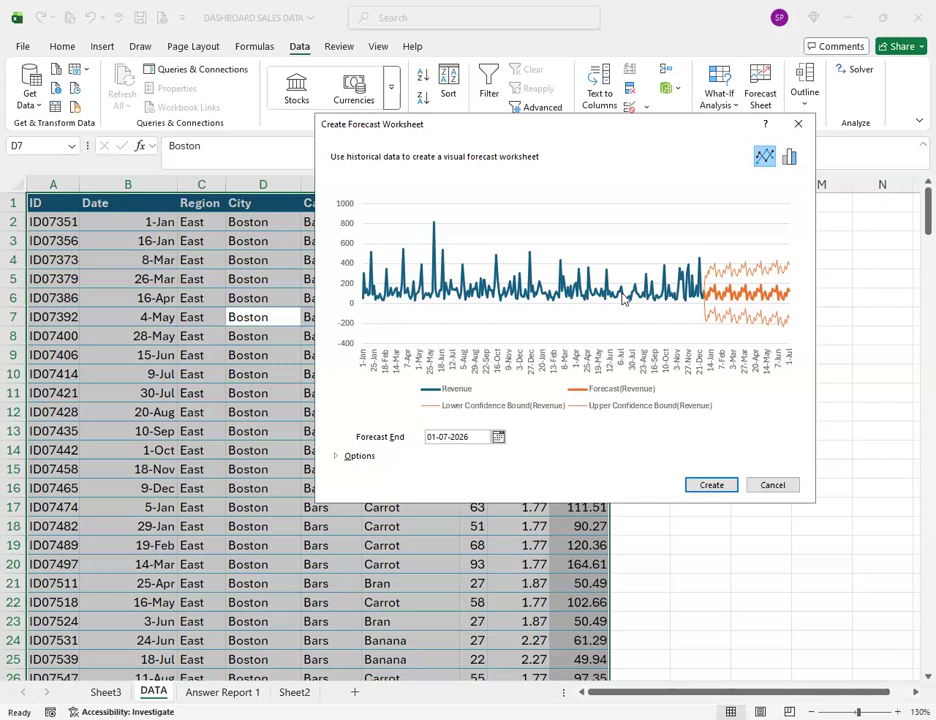
{"action": "left_click", "coordinate": [788, 157]}
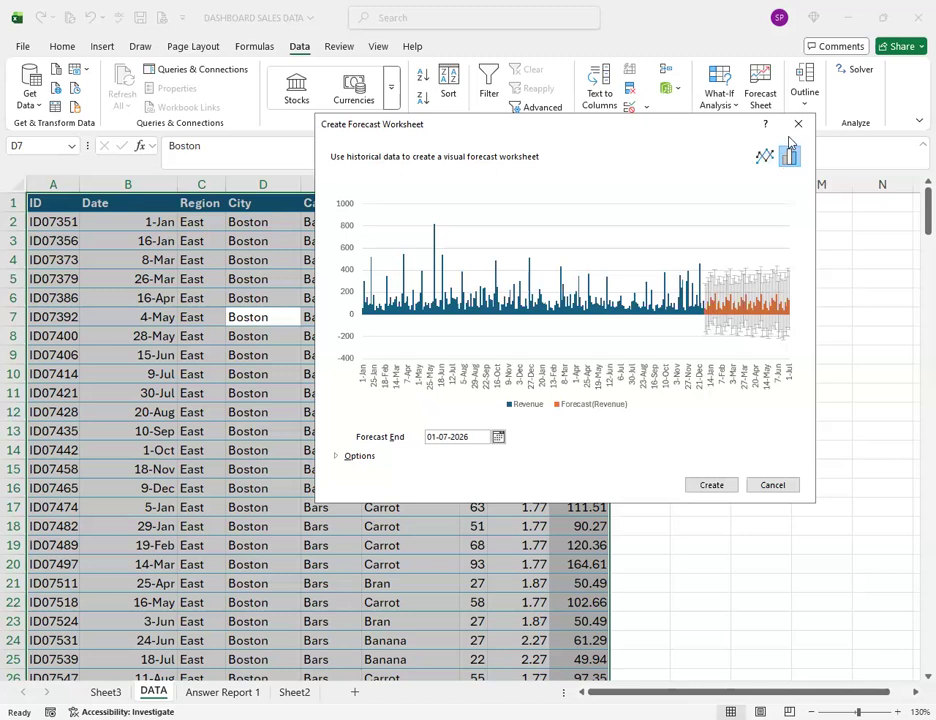
{"action": "left_click", "coordinate": [764, 157]}
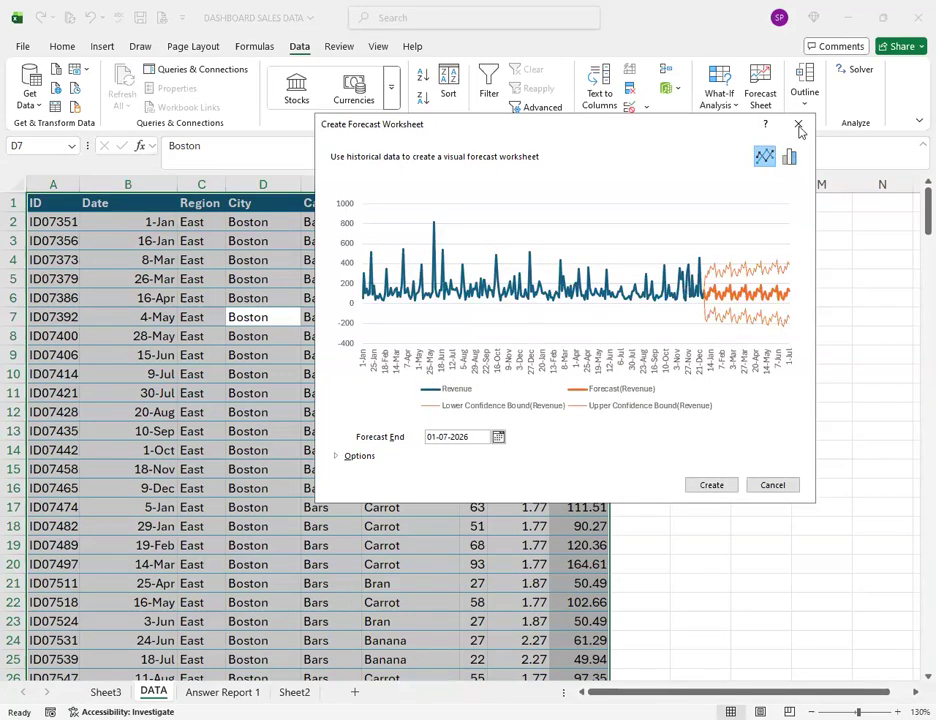
{"action": "key", "text": "Escape"}
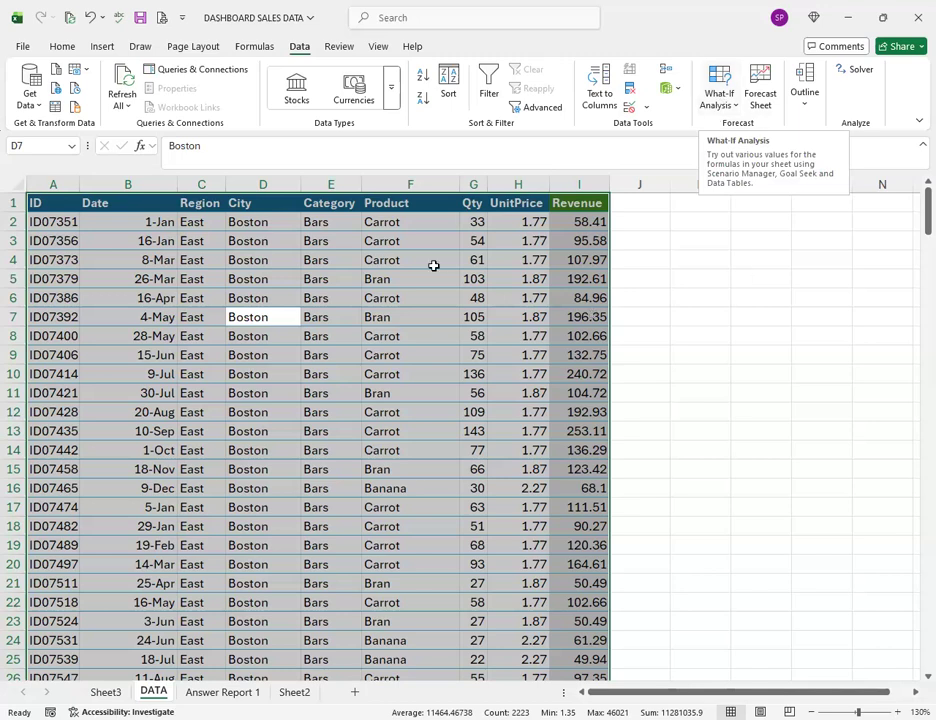
- Clear the table selection by moving to cell F8 and open Solver
{"action": "key", "text": "Right"}
{"action": "key", "text": "Right"}
{"action": "key", "text": "Down"}
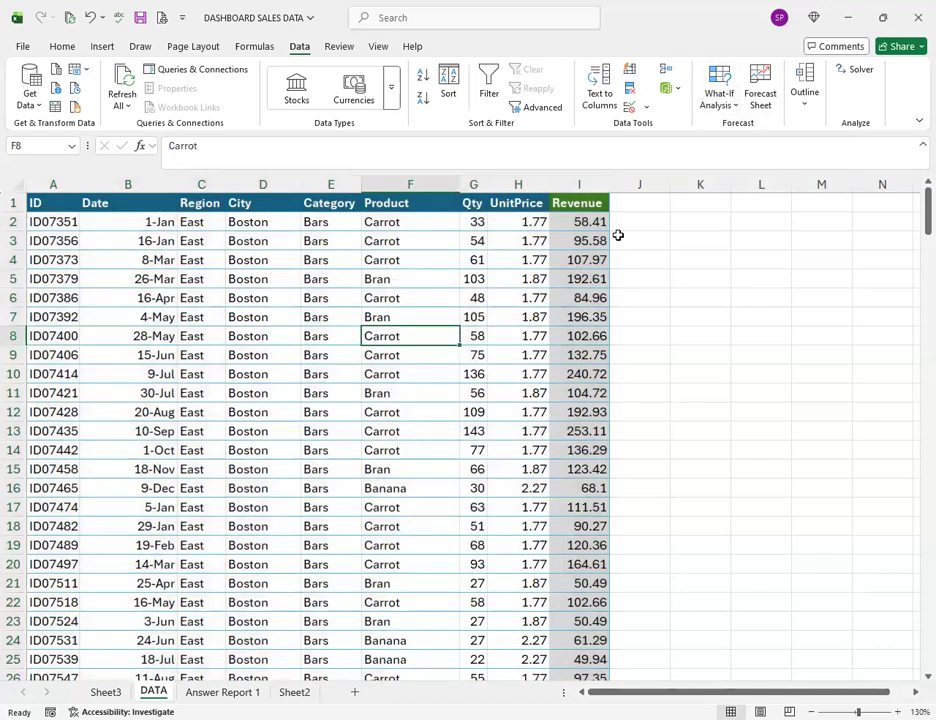
{"action": "left_click", "coordinate": [848, 78]}
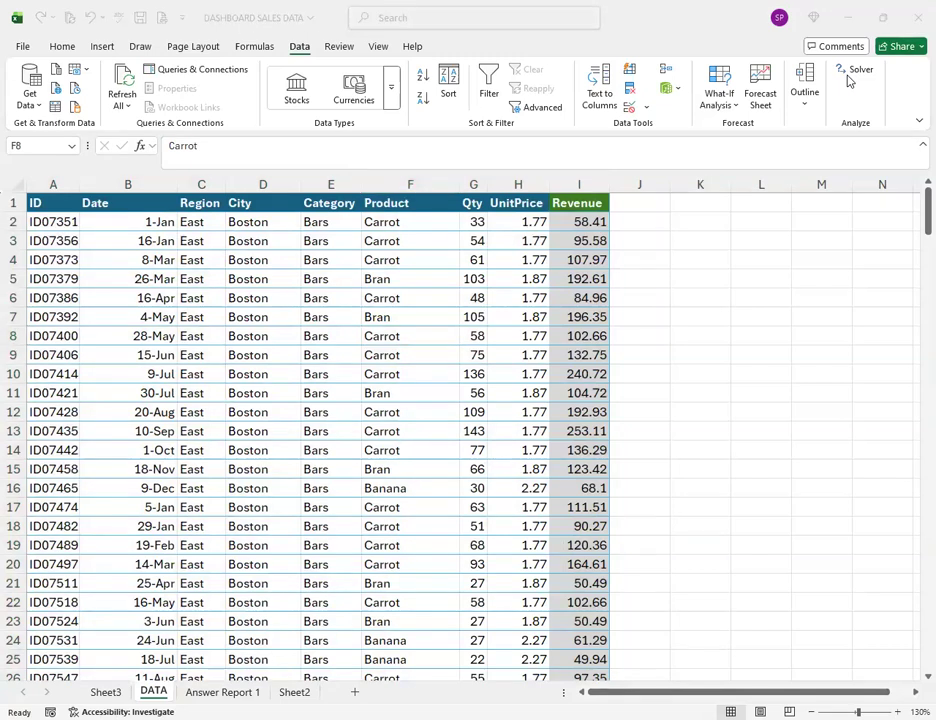